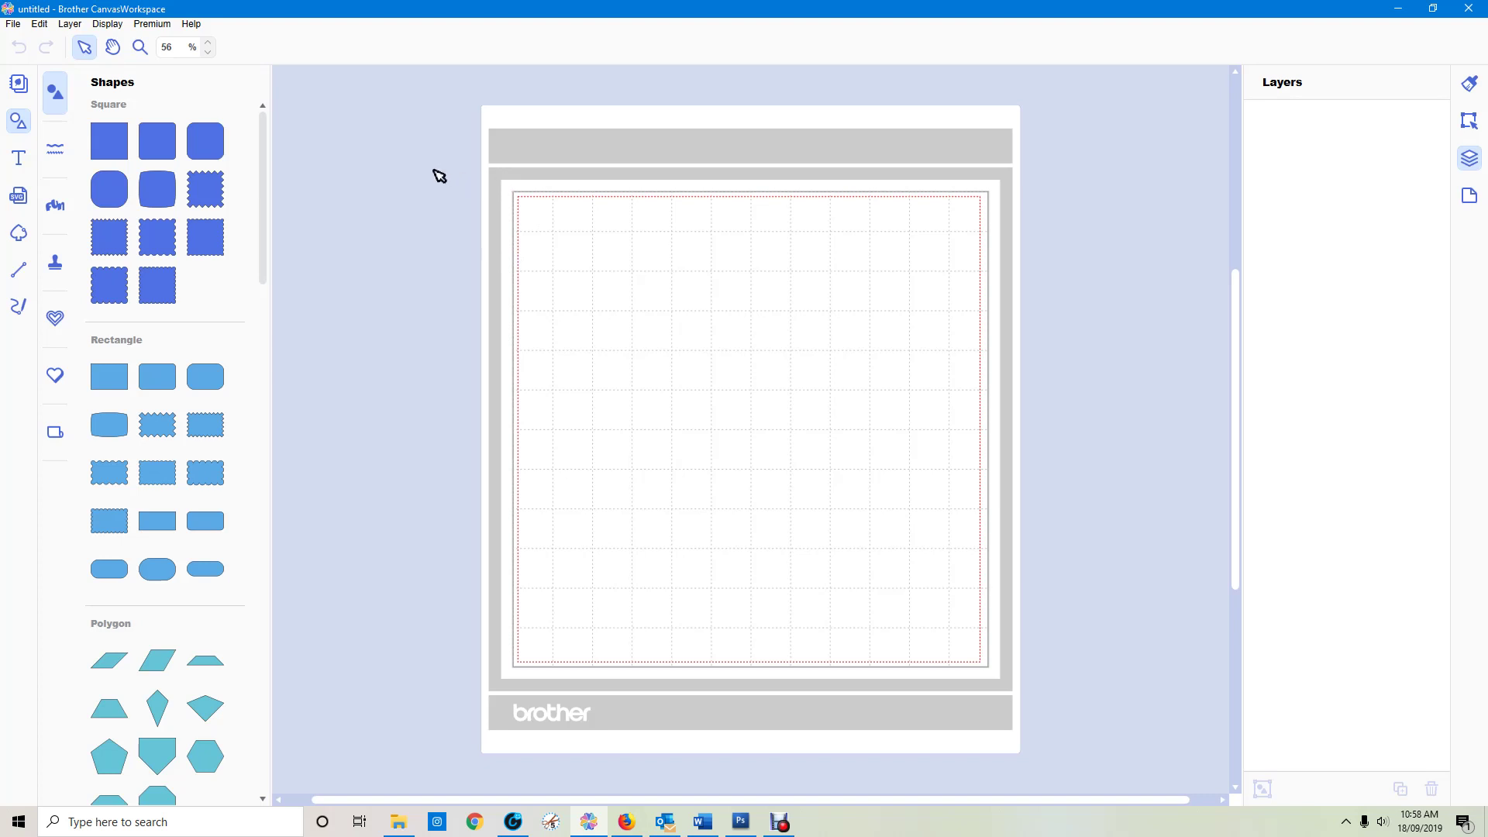
Insert pattern 000304_A of the Swan Paper Bag from the Canvas Project collection onto the mat.
{"action": "left_click", "coordinate": [28, 84]}
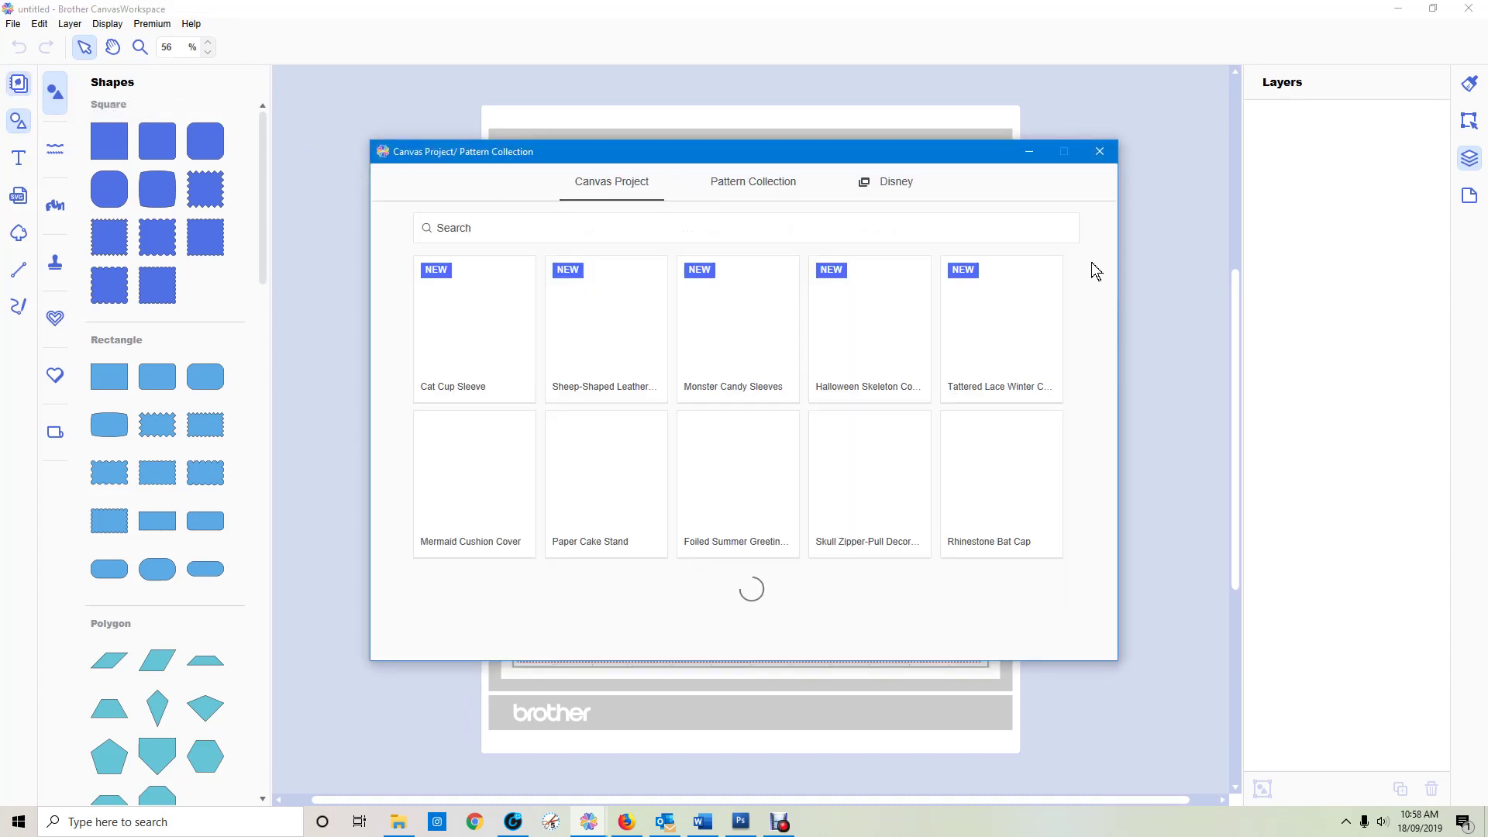
{"action": "left_click_drag", "start_coordinate": [1110, 257], "coordinate": [1094, 480]}
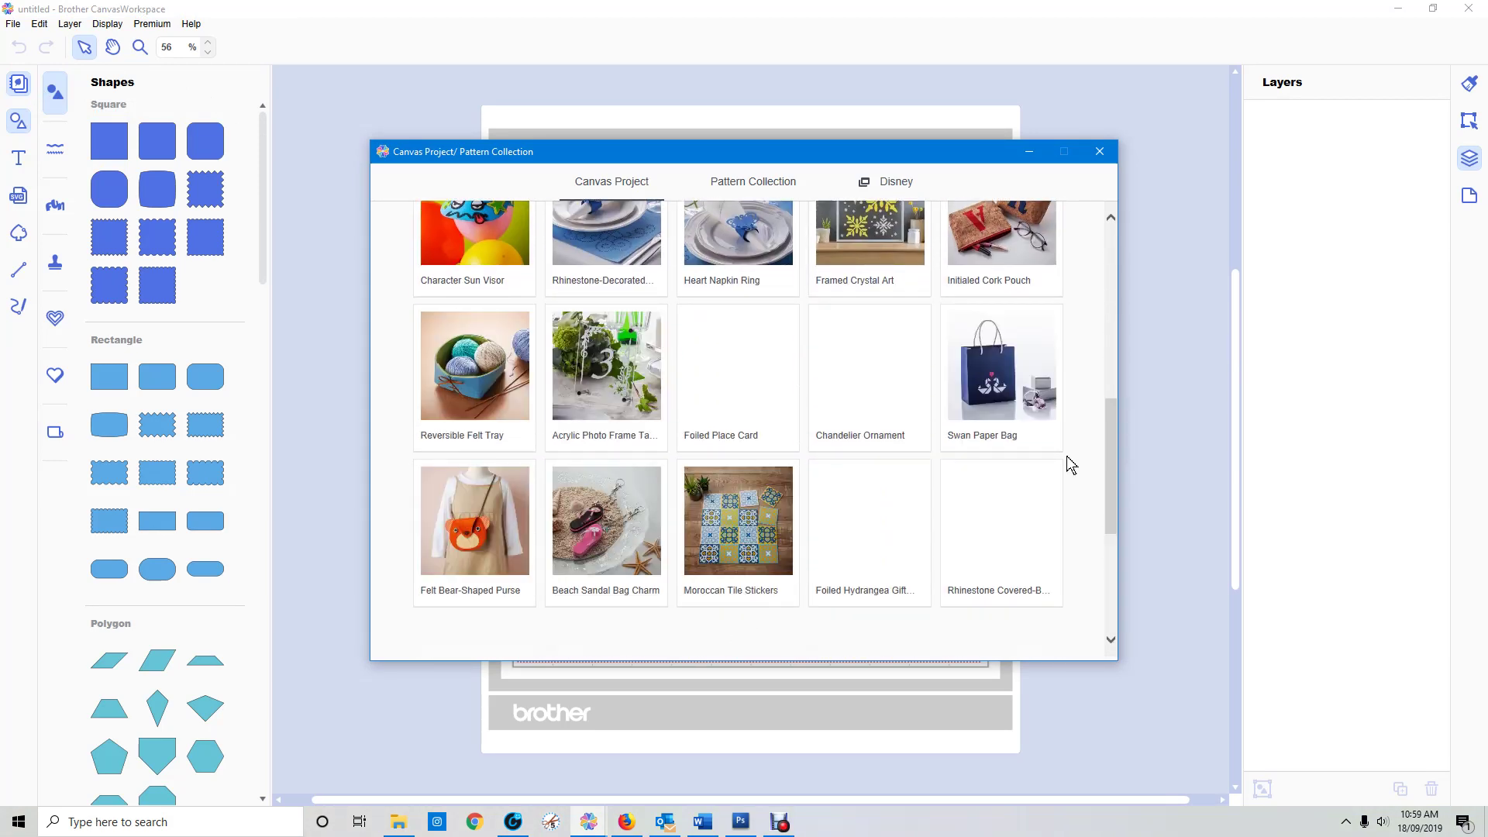
{"action": "left_click", "coordinate": [1016, 376]}
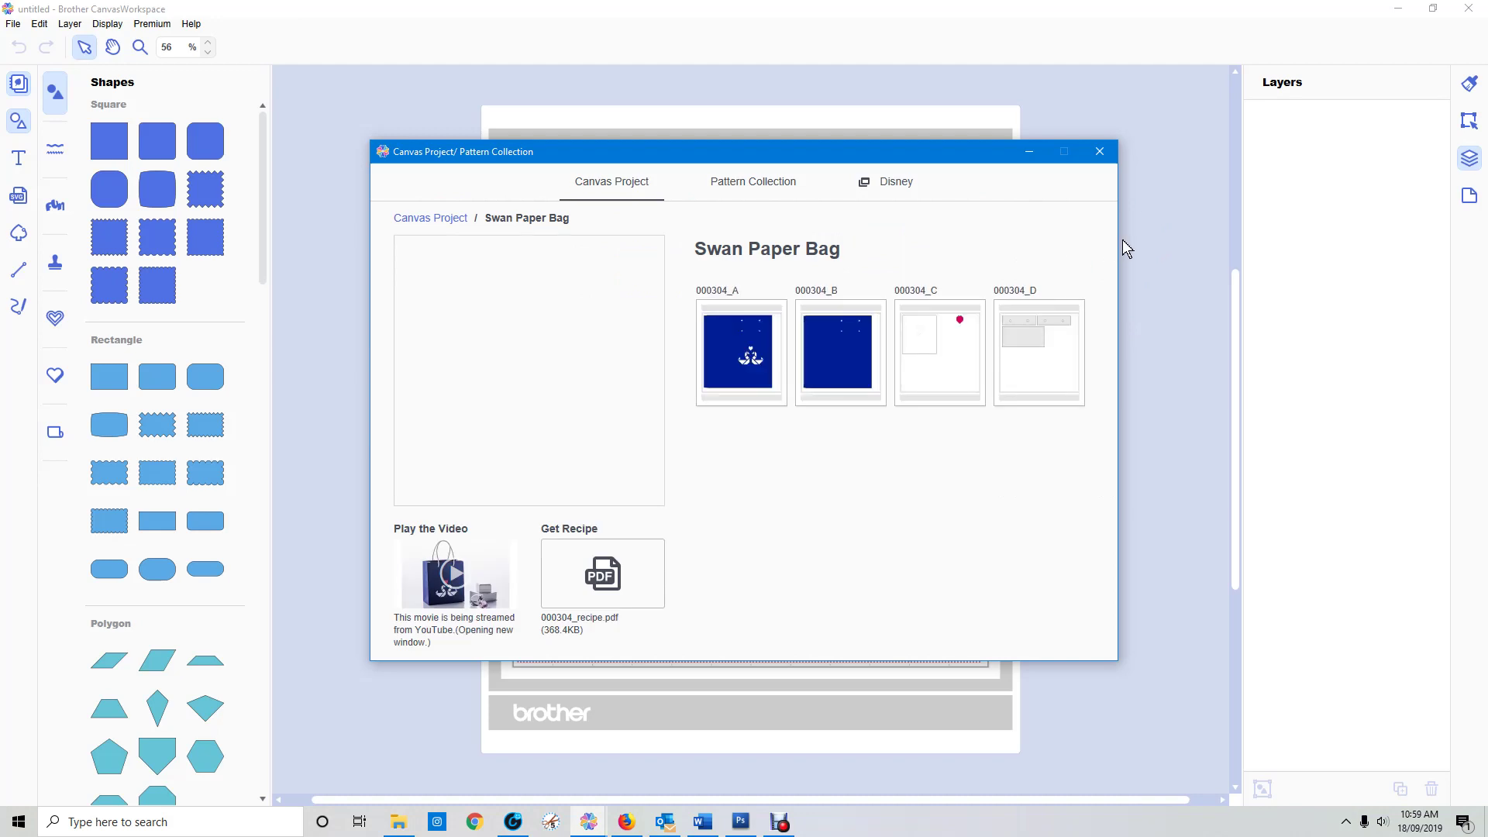
{"action": "left_click", "coordinate": [736, 344]}
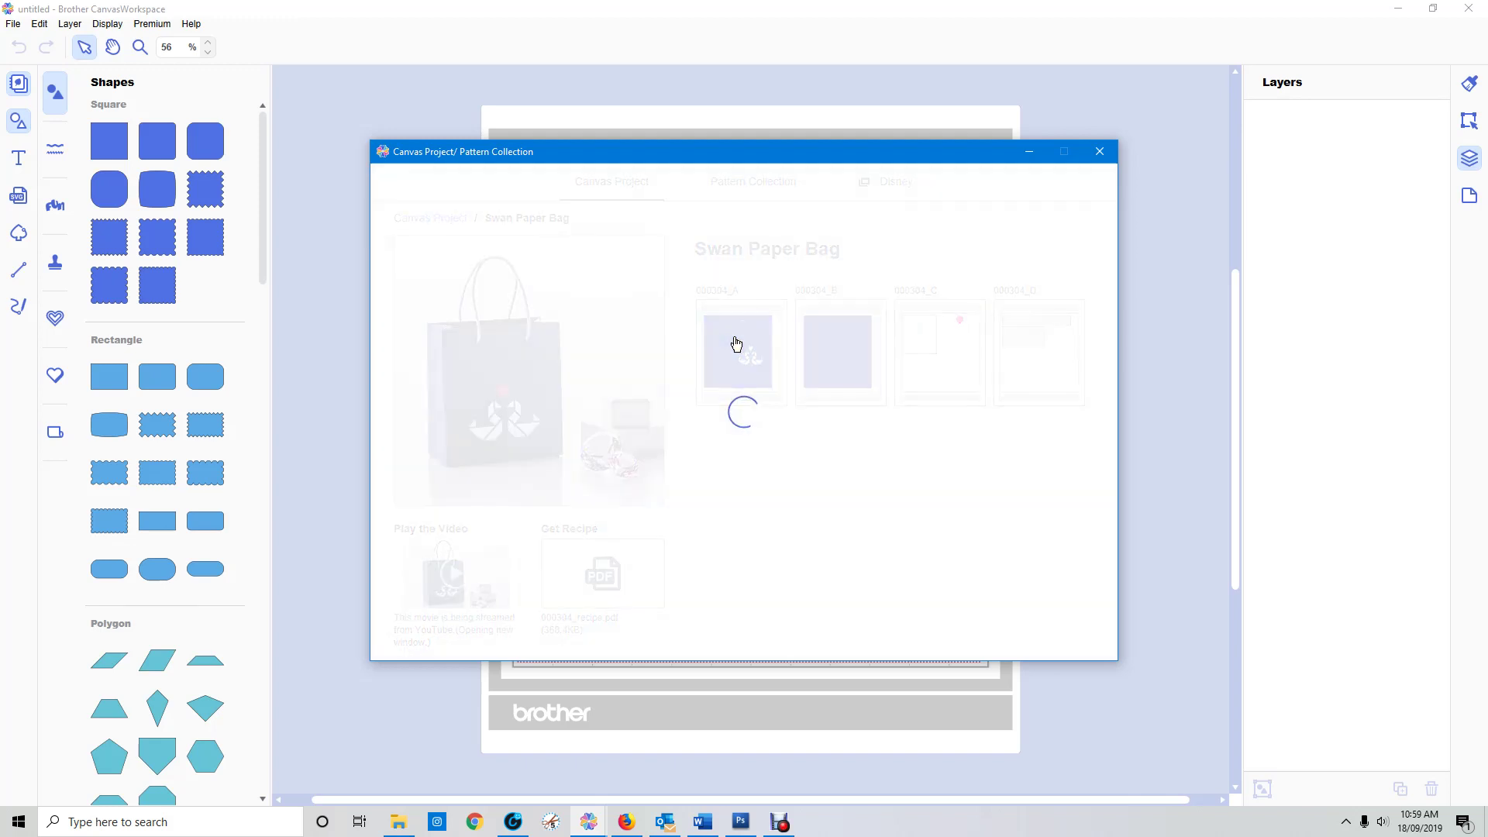
{"action": "left_click", "coordinate": [1099, 151]}
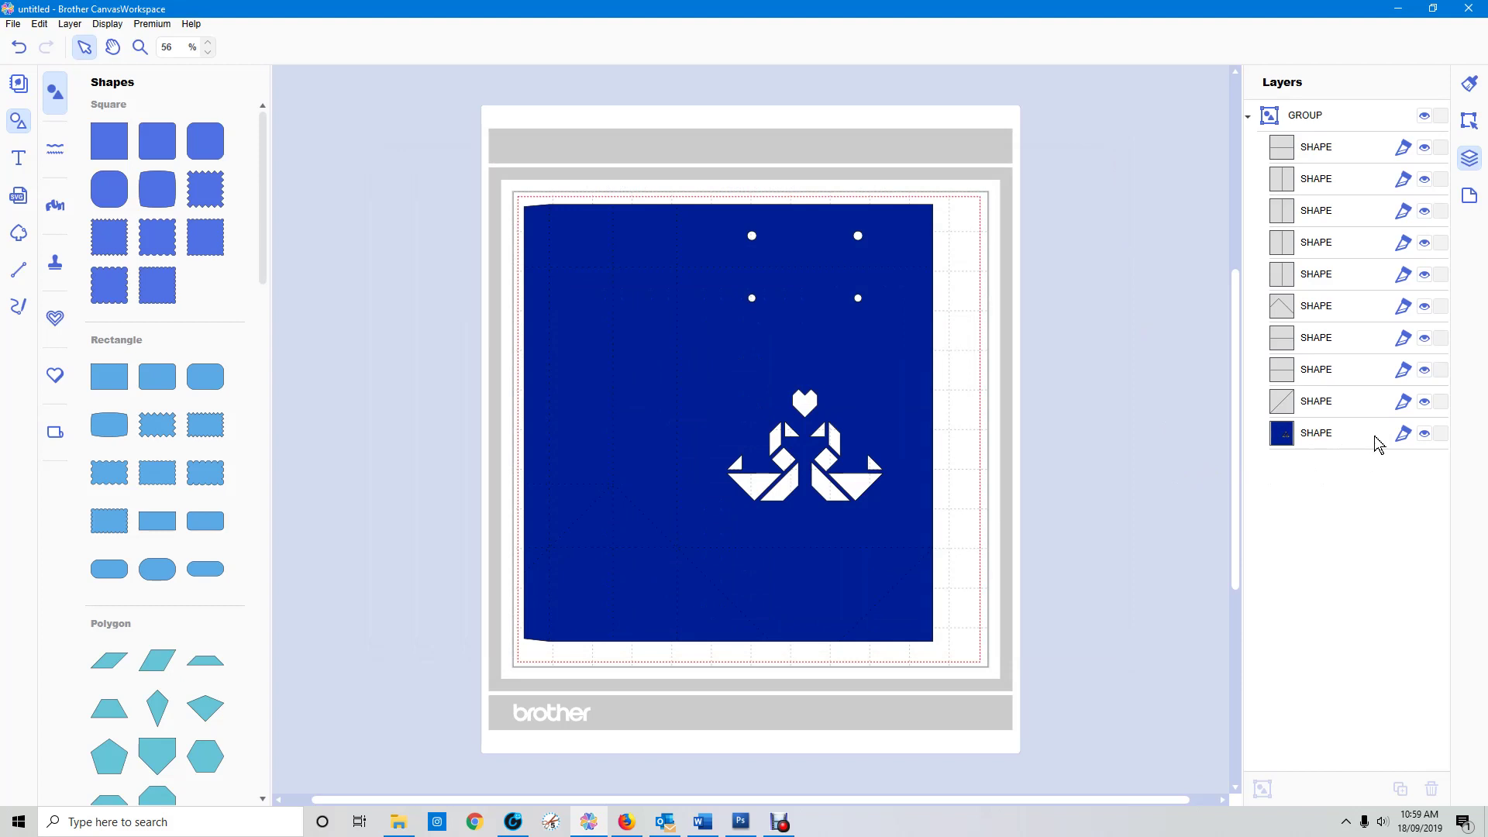
Hide the blue bag shape's layer and set the group's line colour to red #EB394C.
{"action": "left_click", "coordinate": [1426, 434]}
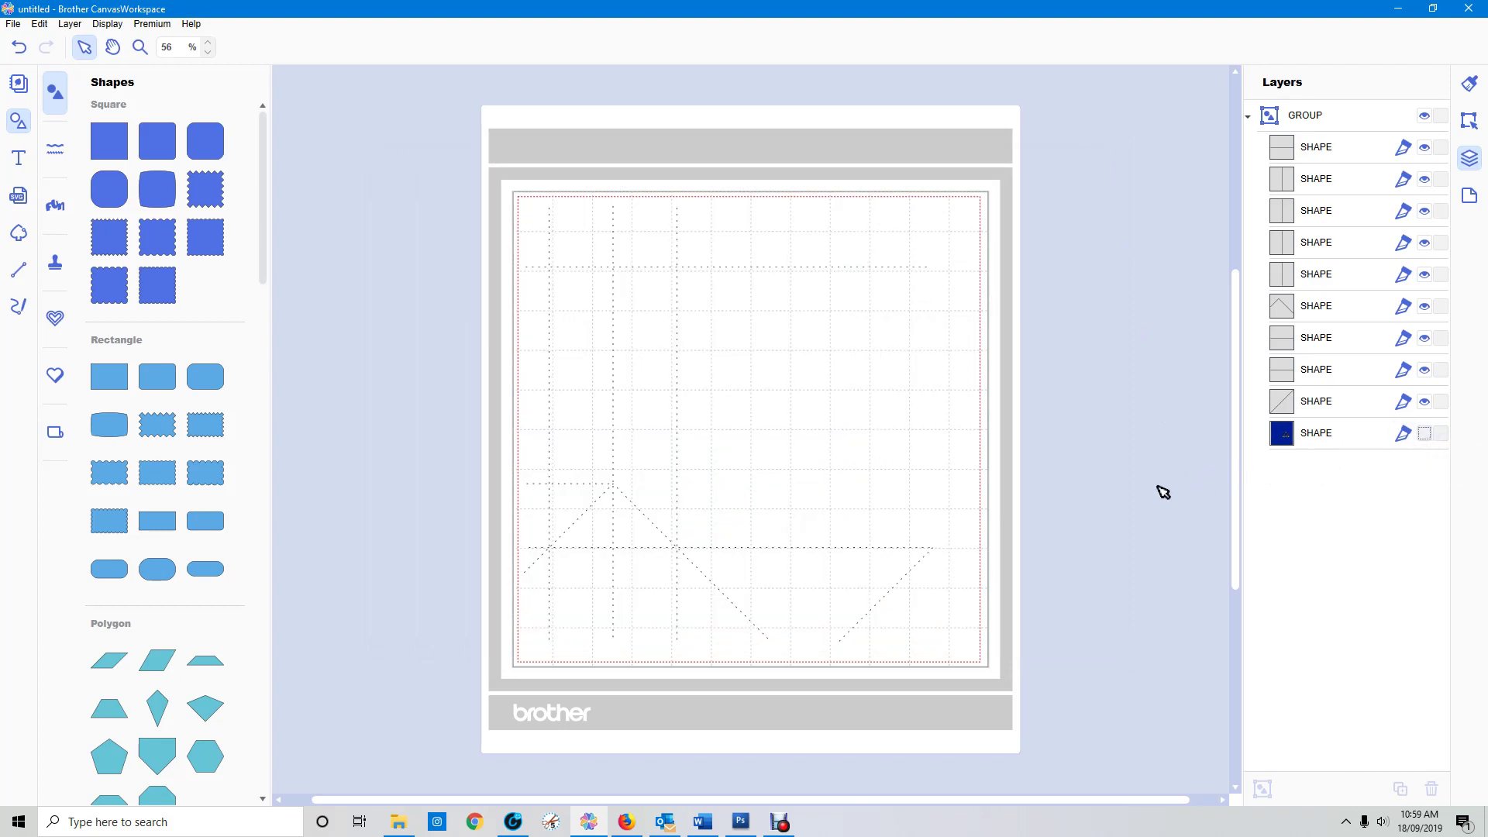
{"action": "left_click_drag", "start_coordinate": [428, 125], "coordinate": [1068, 695]}
{"action": "left_click", "coordinate": [391, 47]}
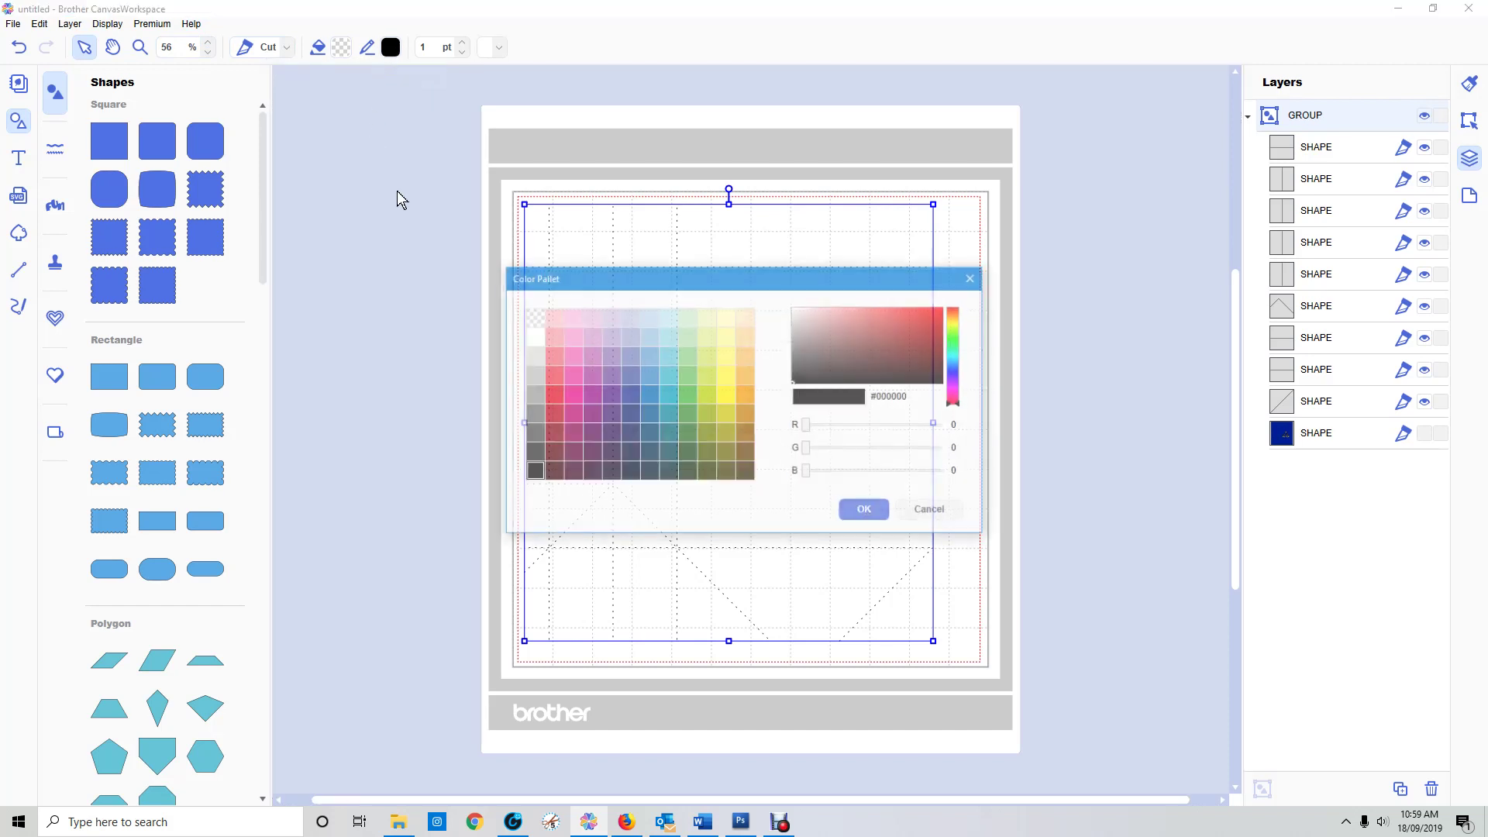
{"action": "left_click", "coordinate": [551, 375]}
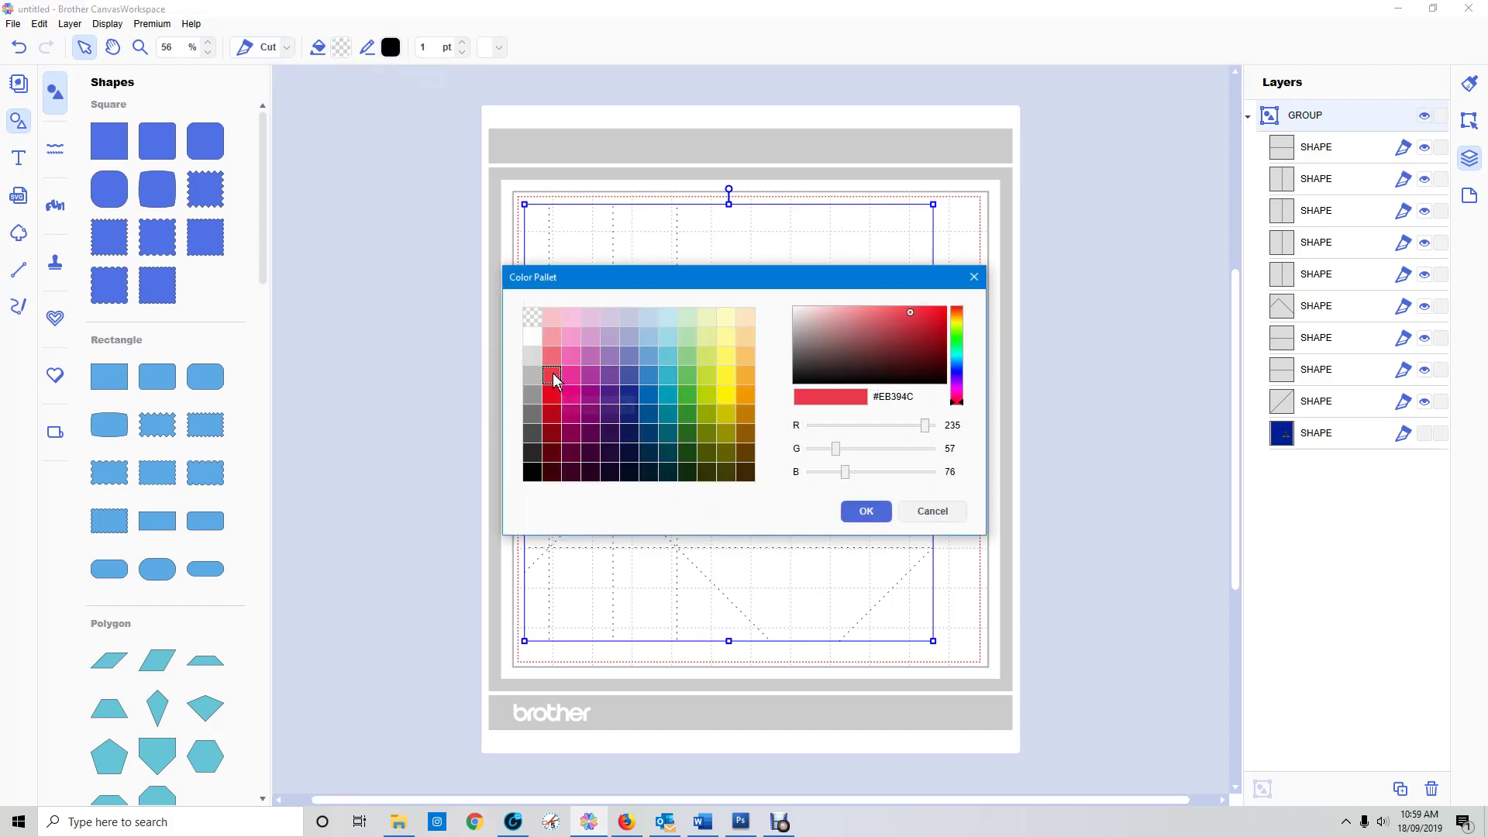
{"action": "left_click", "coordinate": [880, 514]}
{"action": "left_click", "coordinate": [1077, 416]}
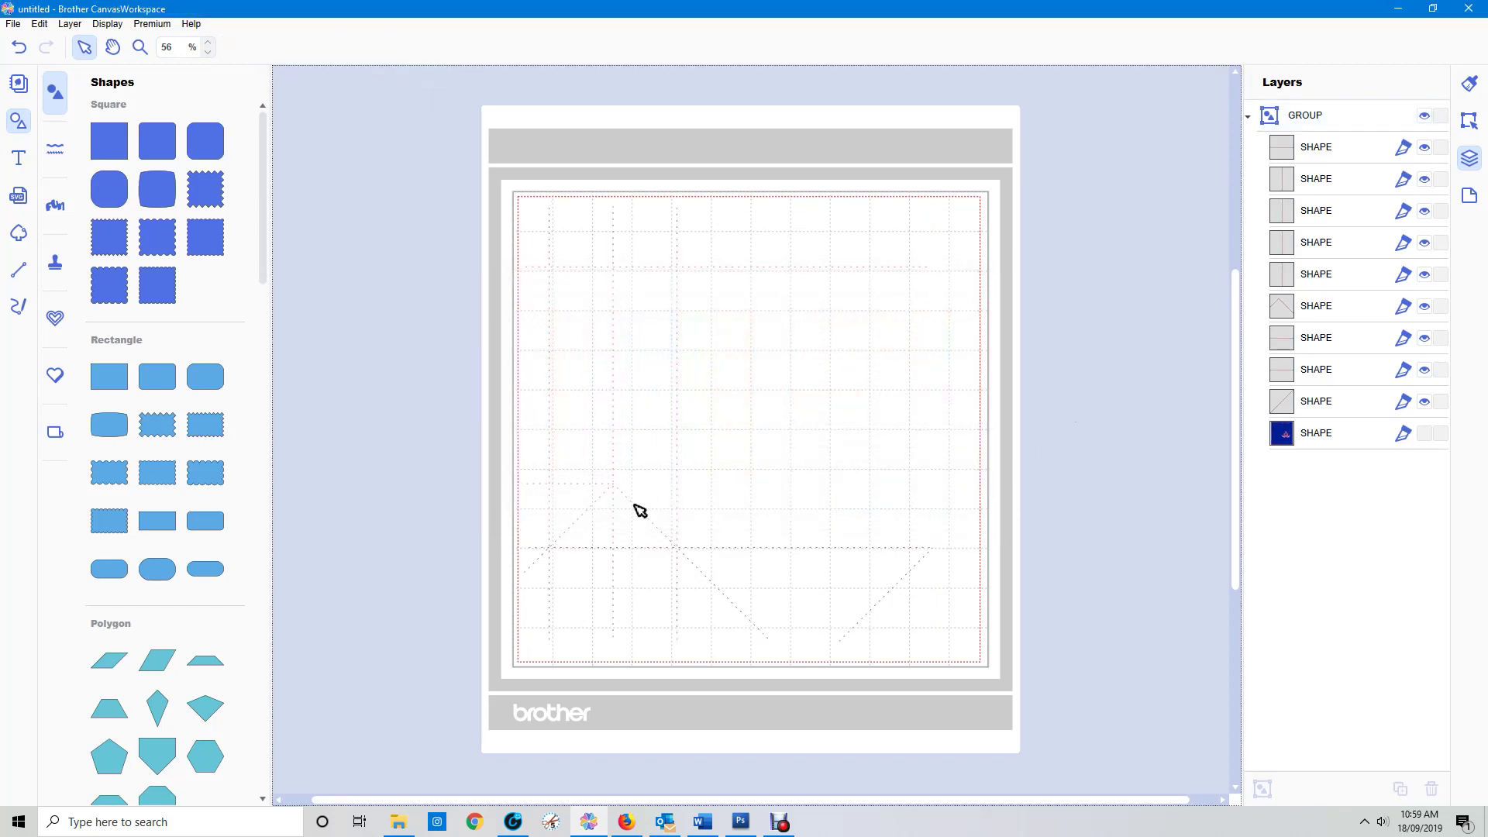
Give the group's fold lines a solid line style and set their line type from Cut to Draw.
{"action": "left_click_drag", "start_coordinate": [407, 131], "coordinate": [1085, 667]}
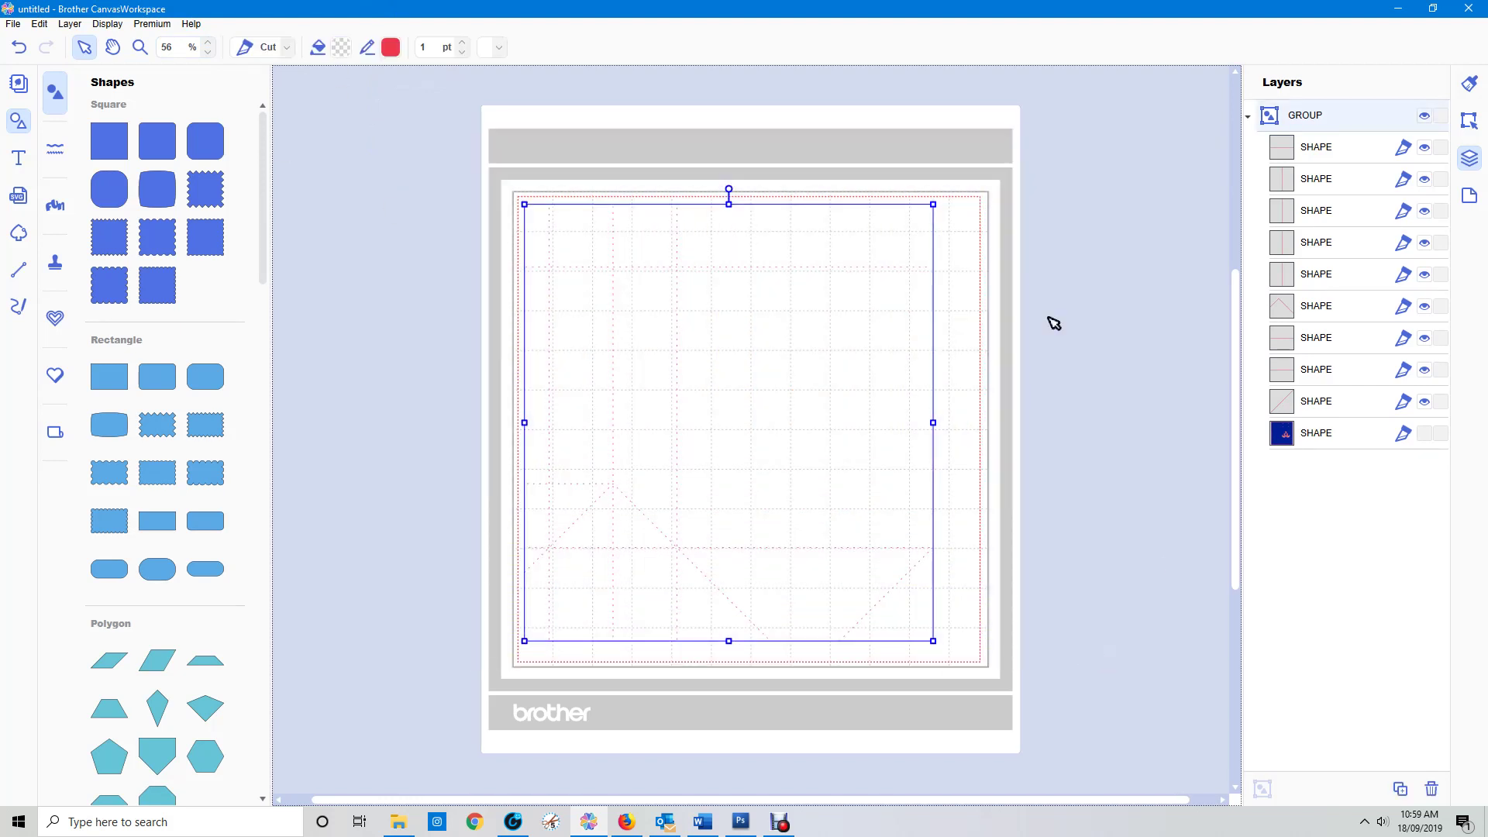
{"action": "left_click", "coordinate": [500, 47]}
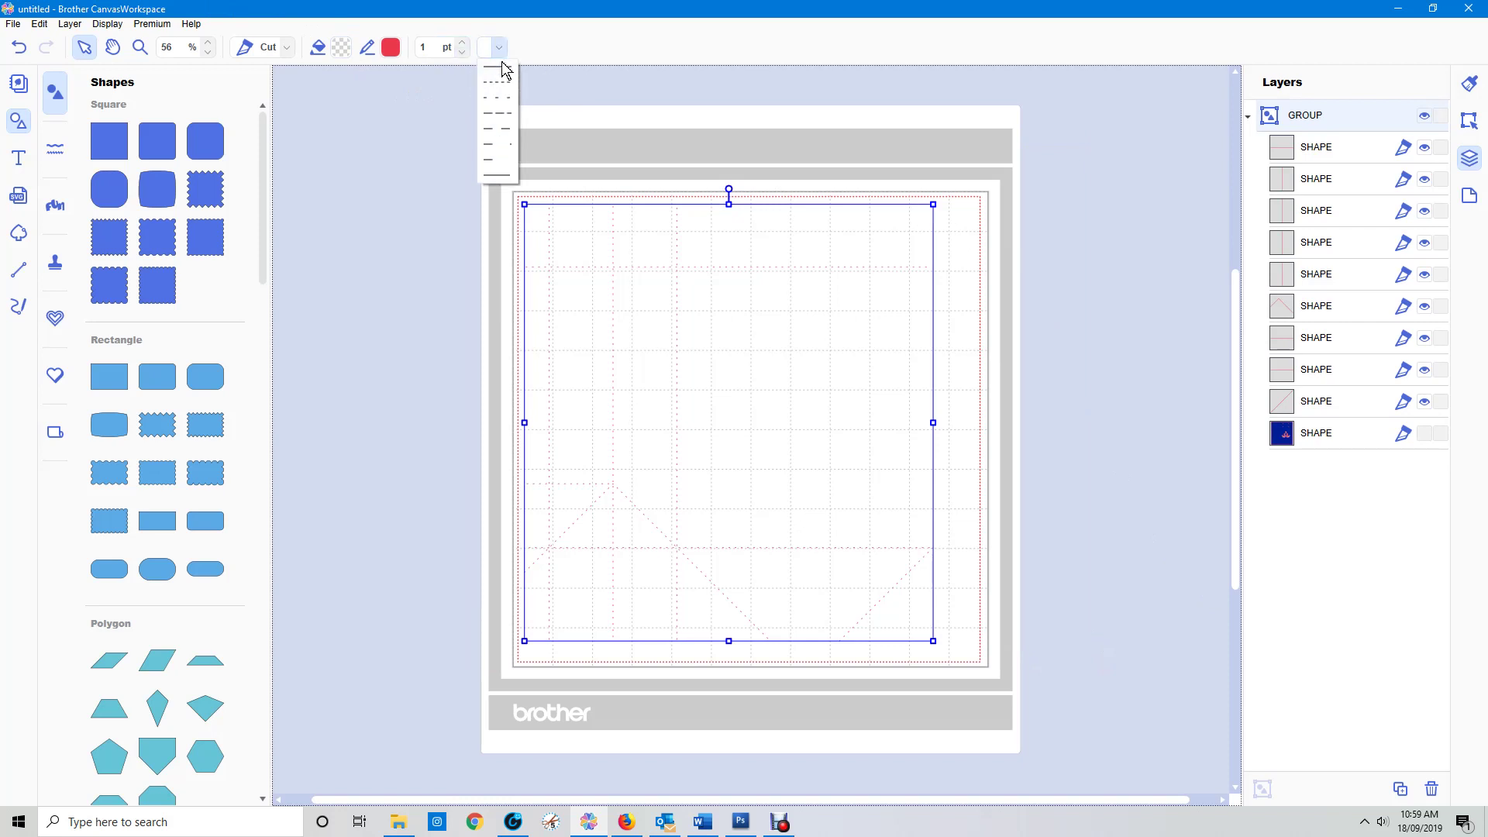
{"action": "left_click", "coordinate": [505, 72]}
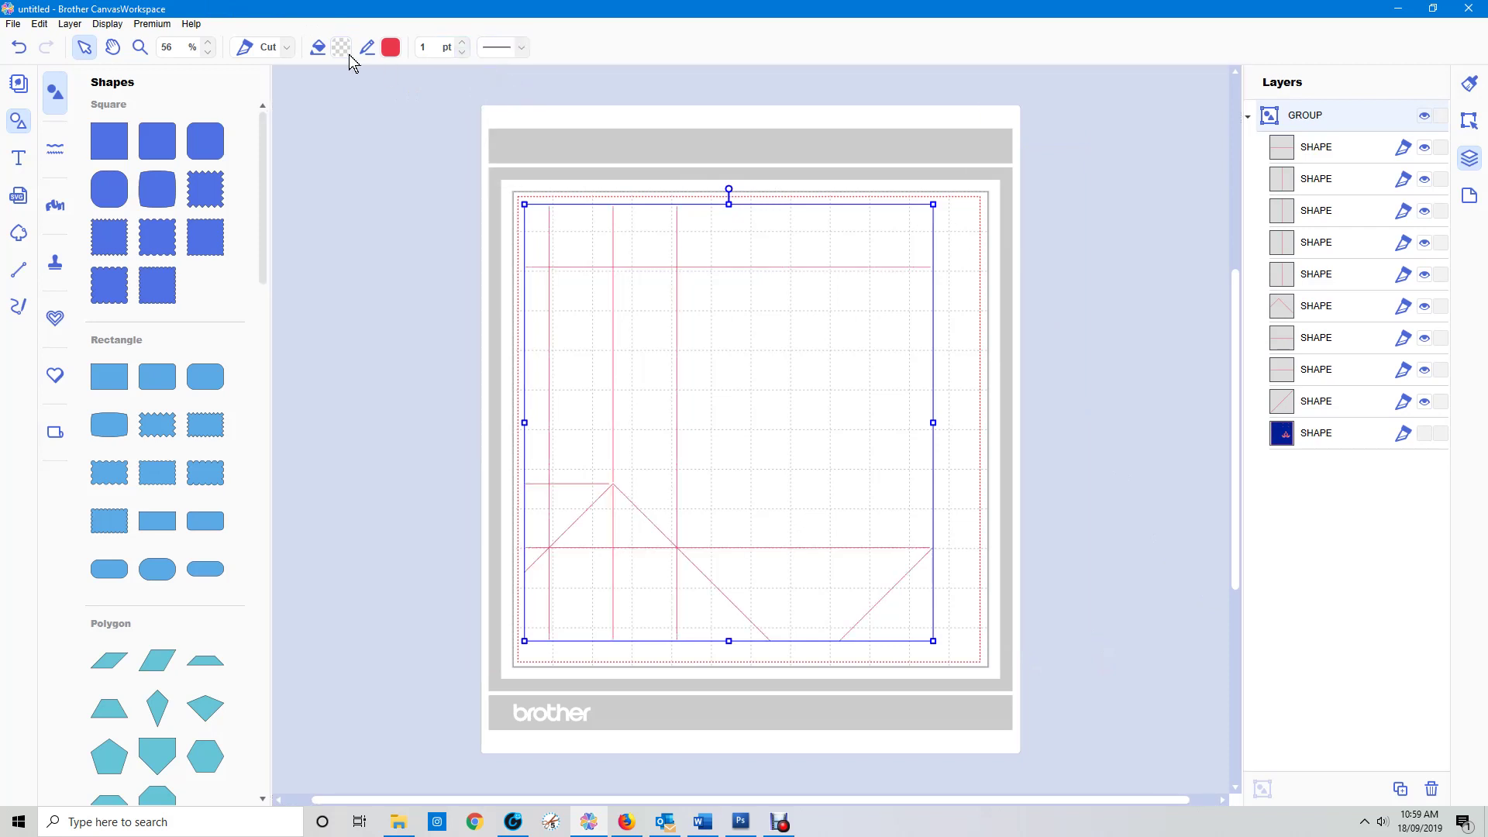
{"action": "left_click", "coordinate": [286, 47]}
{"action": "left_click", "coordinate": [282, 87]}
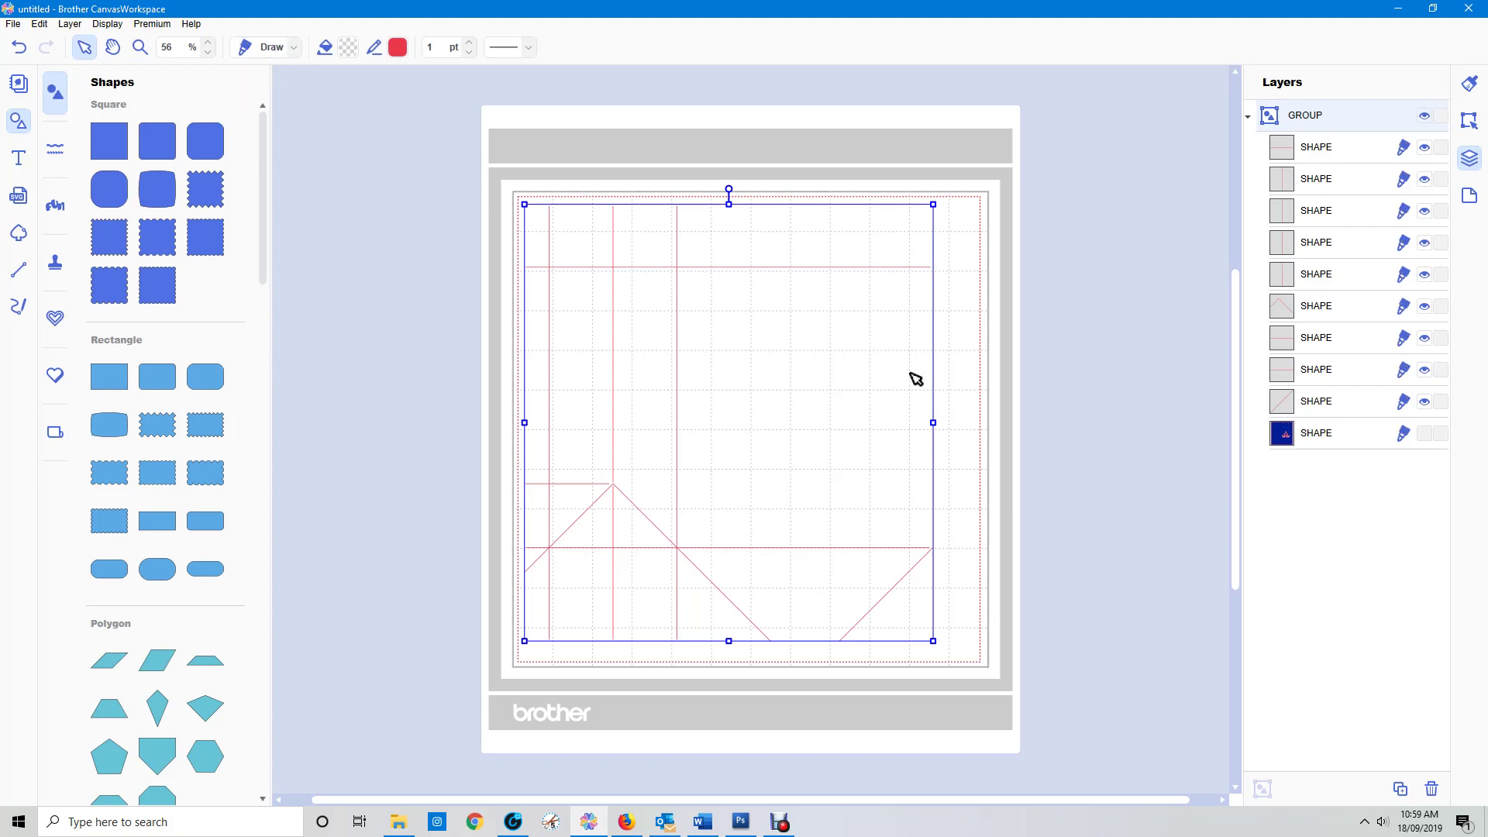
{"action": "left_click", "coordinate": [1076, 320]}
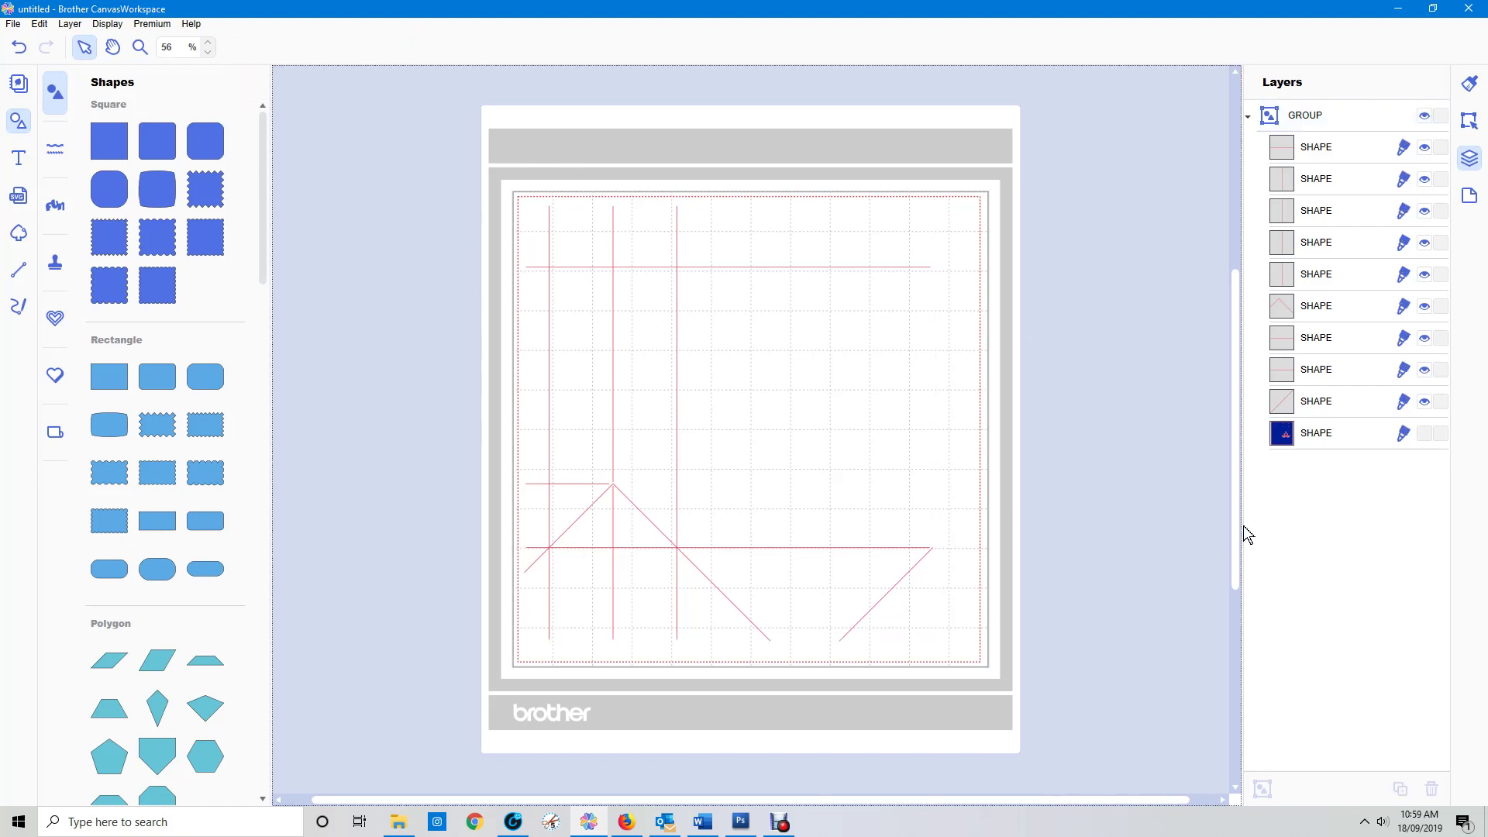
Preview the fold lines over the blue bag shape, and move the upper horizontal fold line's layer directly above that shape.
{"action": "left_click", "coordinate": [1425, 433]}
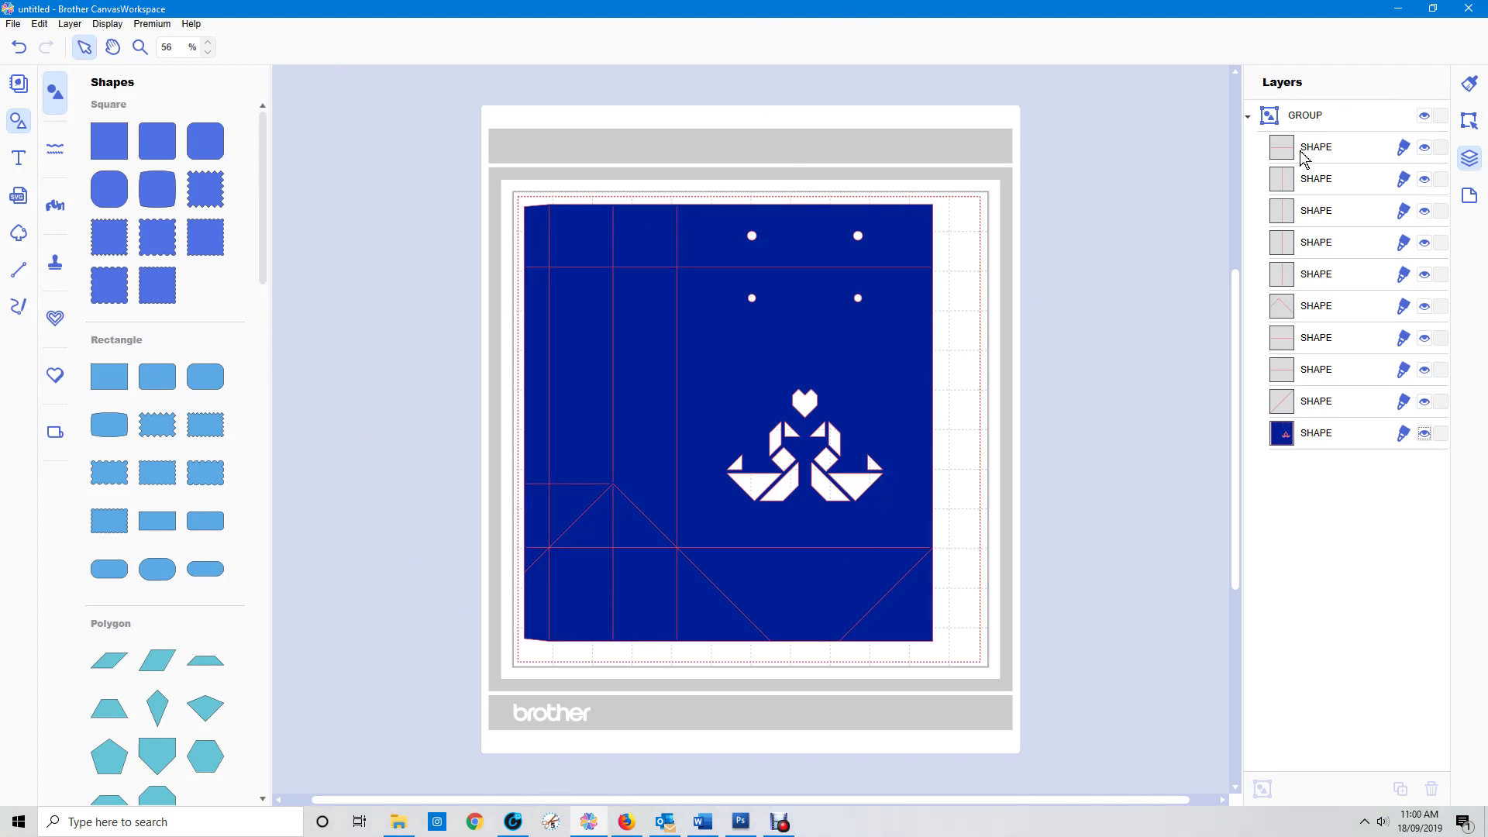
{"action": "left_click", "coordinate": [1330, 153]}
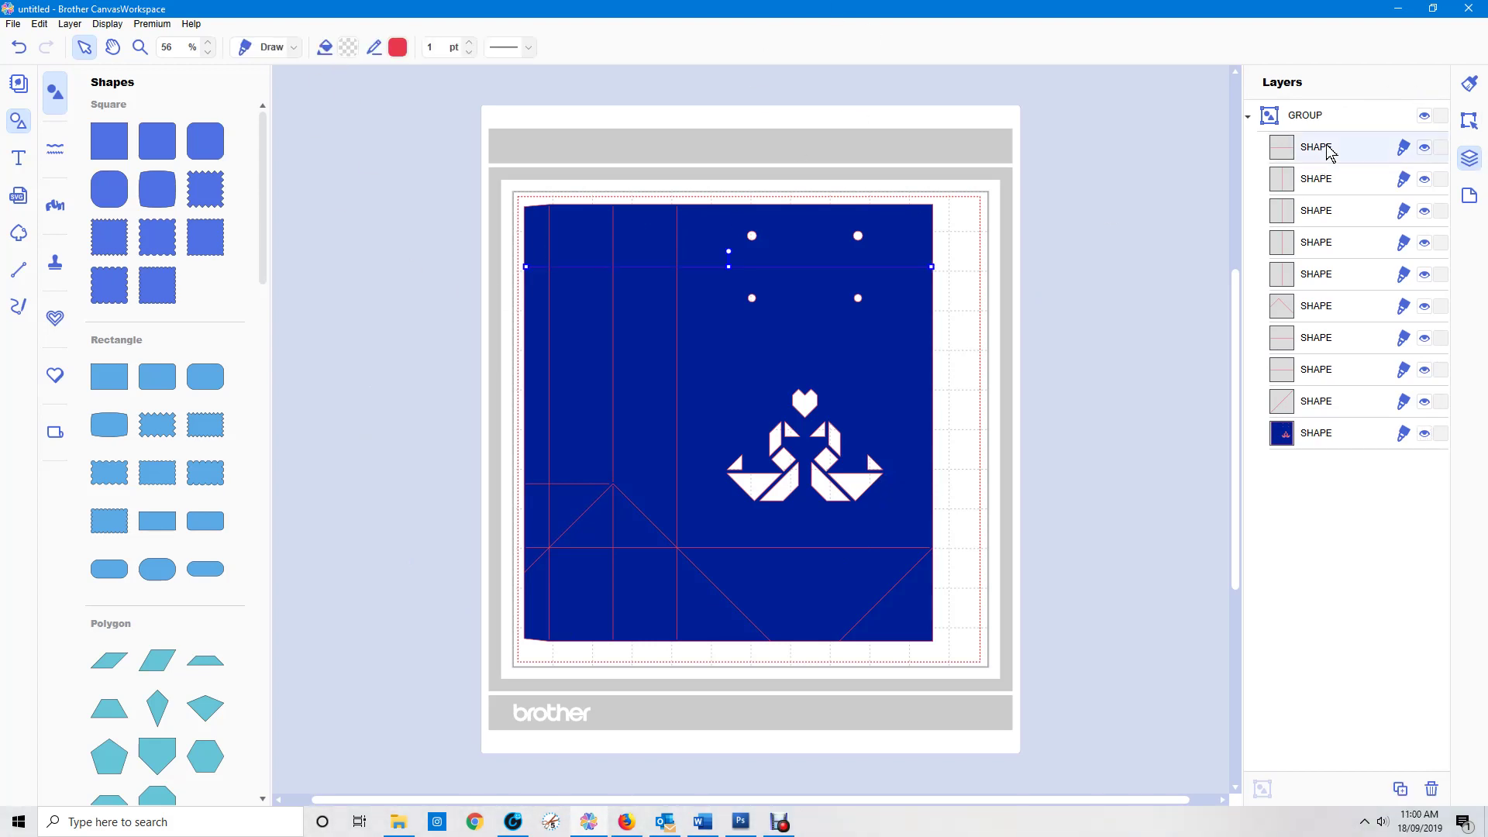
{"action": "left_click", "coordinate": [1424, 434]}
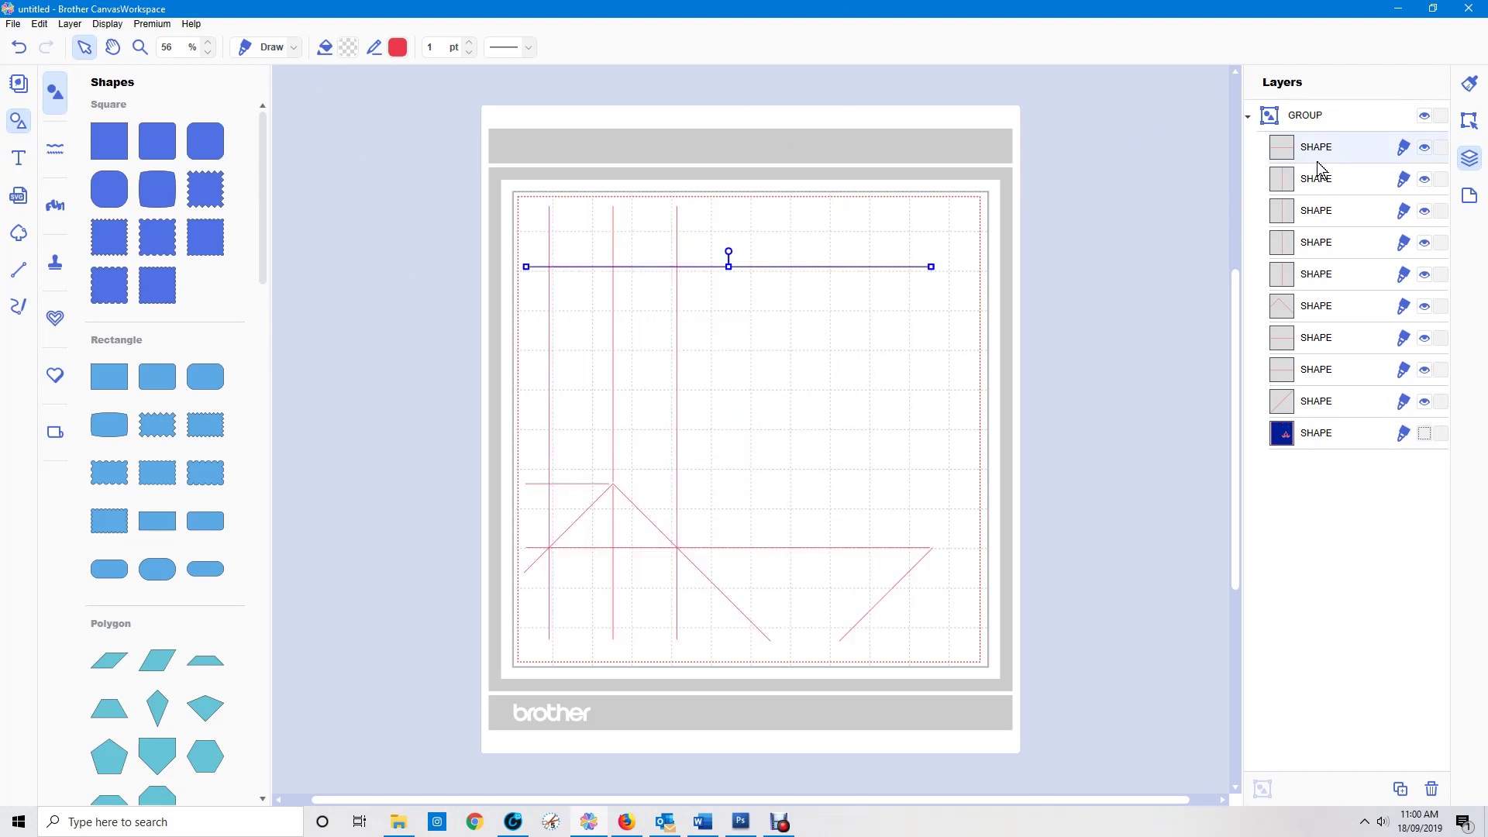
{"action": "left_click_drag", "start_coordinate": [1322, 152], "coordinate": [1279, 405]}
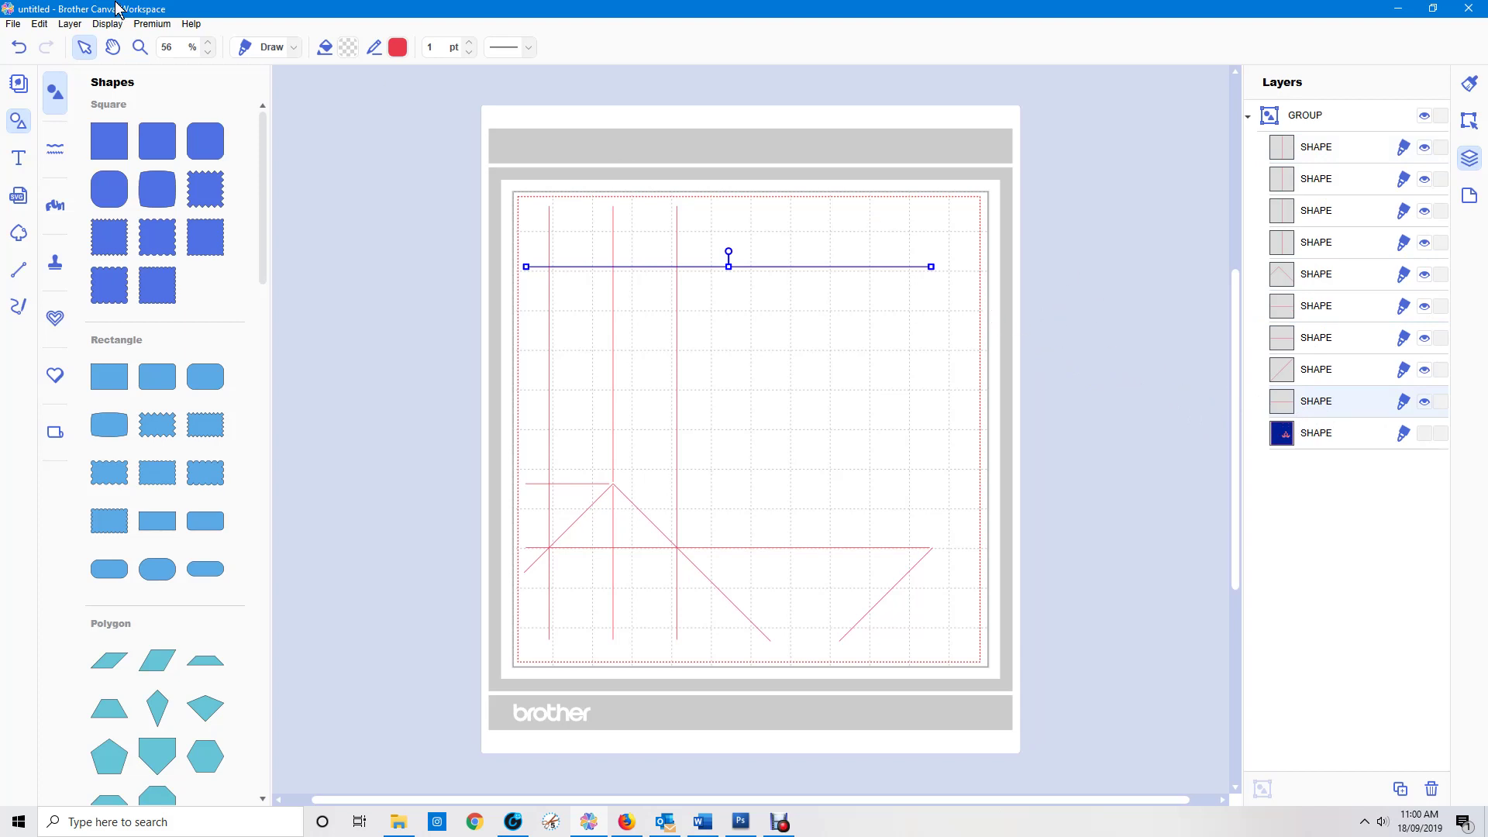
Start a new project and open the recent file "chld born single".
{"action": "left_click", "coordinate": [12, 26]}
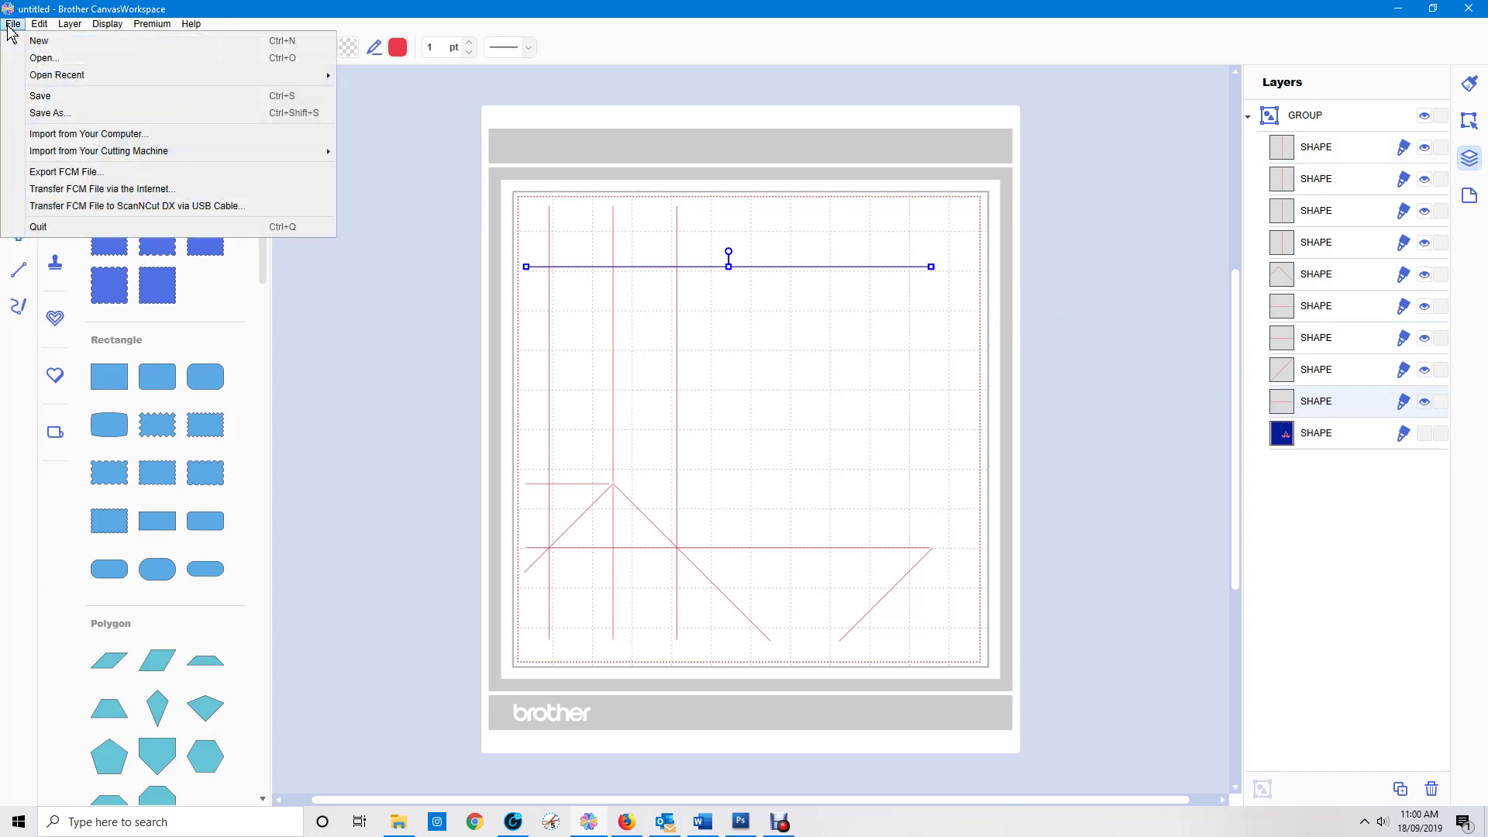
{"action": "left_click", "coordinate": [38, 41]}
{"action": "left_click", "coordinate": [799, 441]}
{"action": "left_click", "coordinate": [12, 24]}
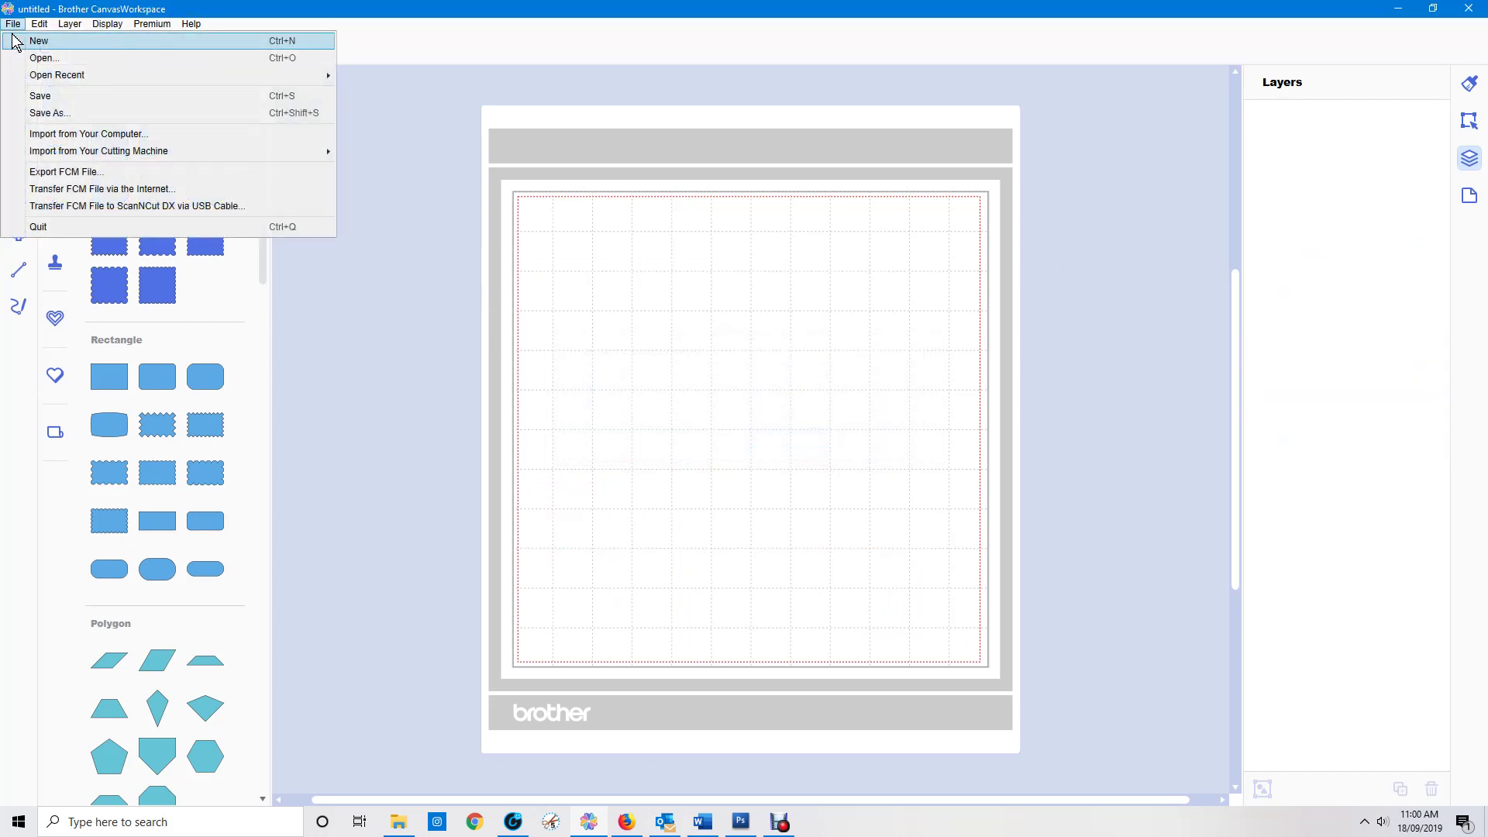
{"action": "mouse_move", "coordinate": [85, 76]}
{"action": "left_click", "coordinate": [437, 79]}
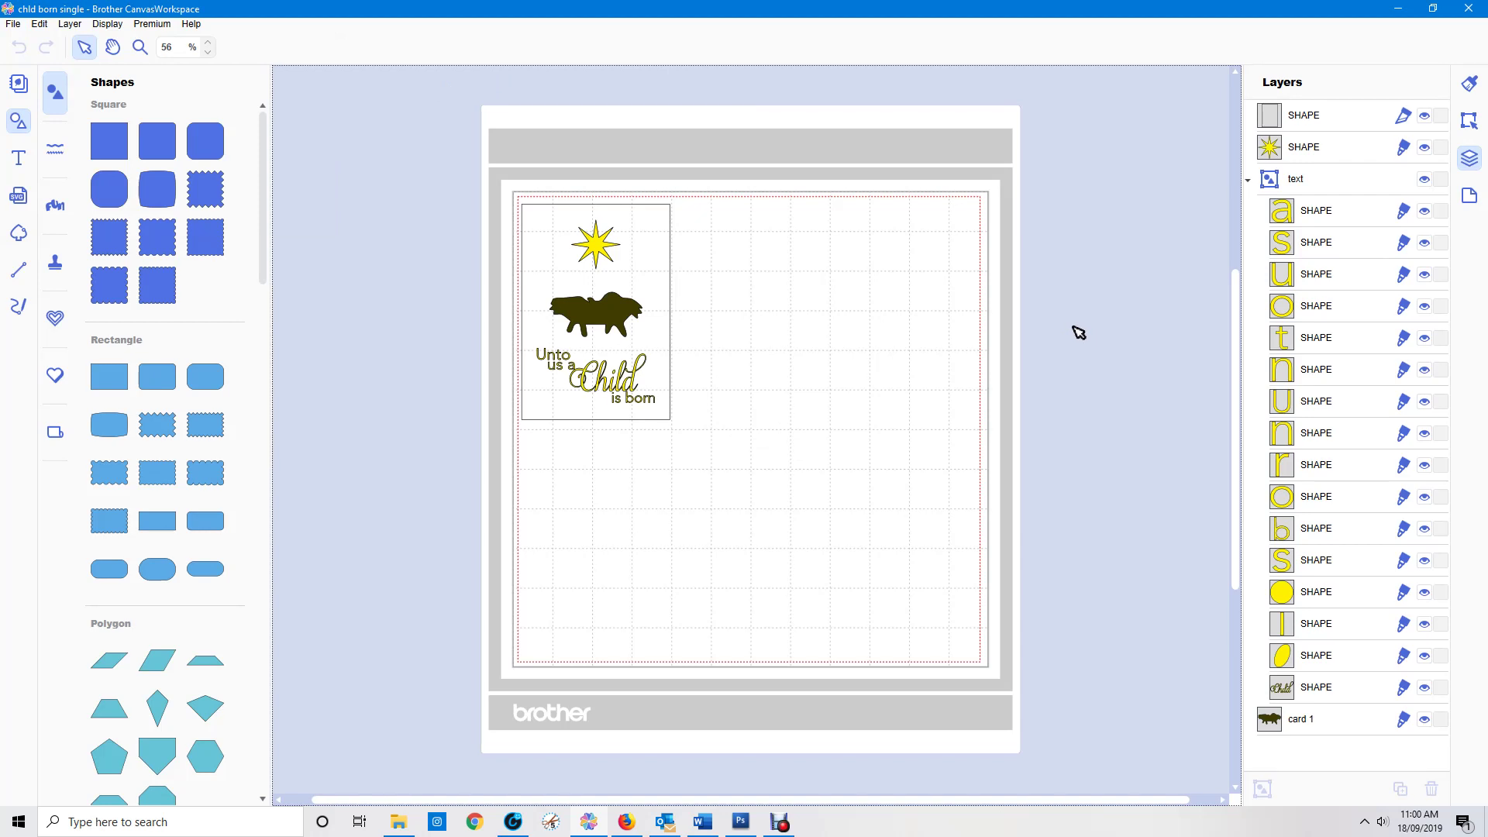
Collapse the text group and examine which artwork the text, star and card 1 layers each contain.
{"action": "left_click", "coordinate": [1251, 180]}
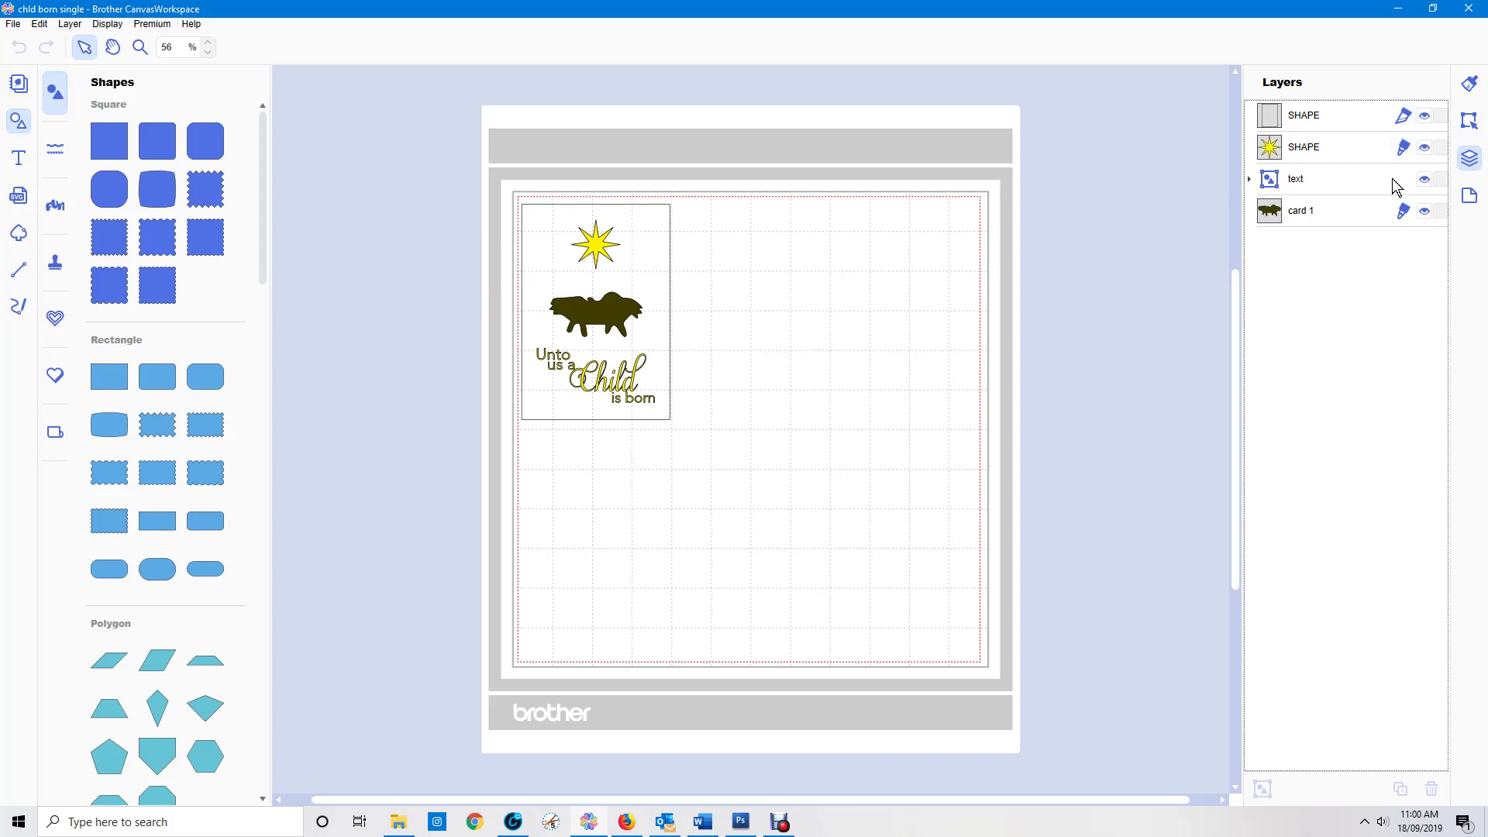
{"action": "left_click", "coordinate": [1248, 183]}
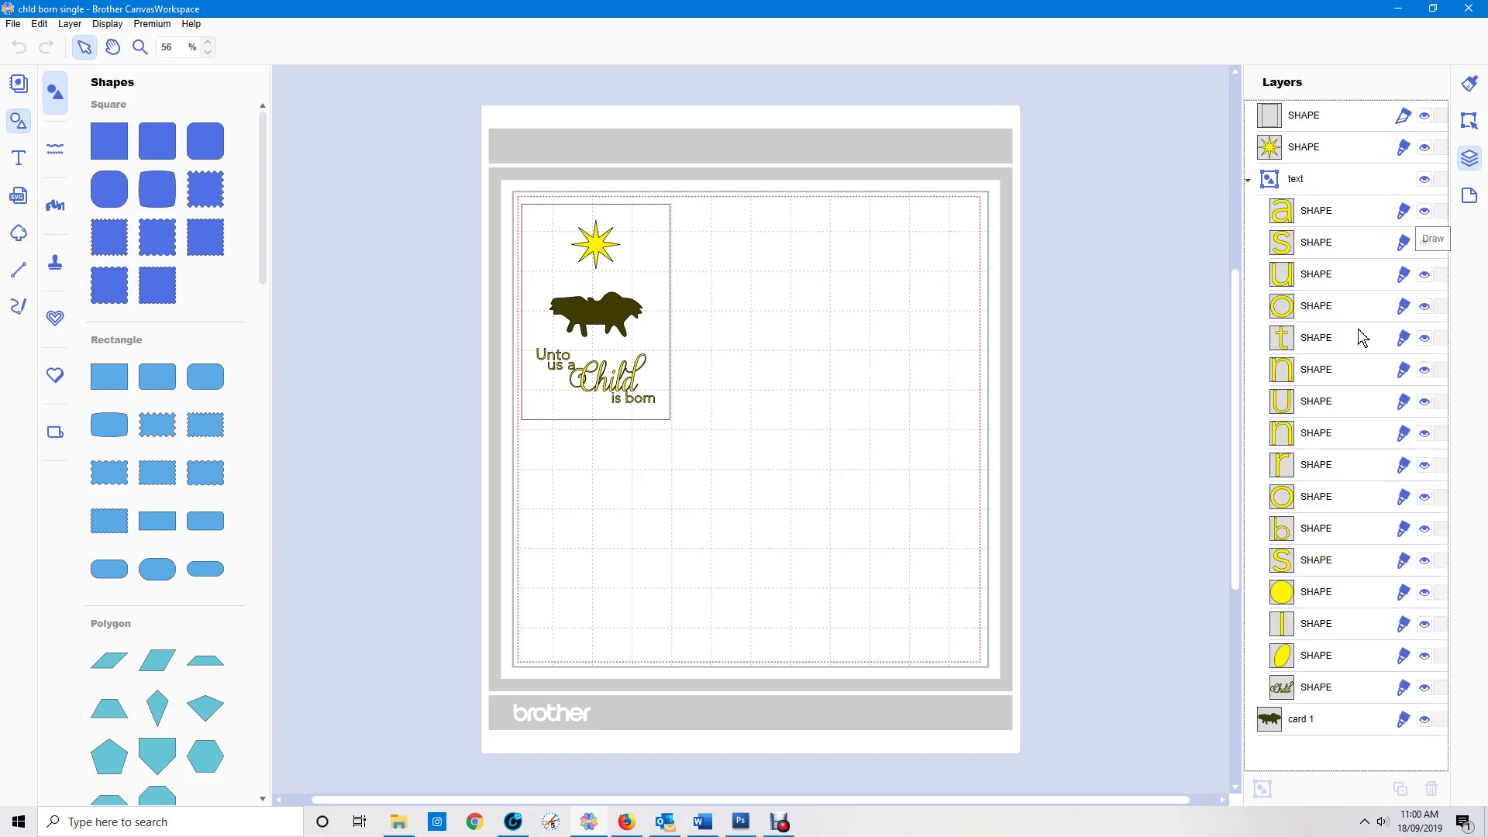
{"action": "left_click", "coordinate": [1248, 181]}
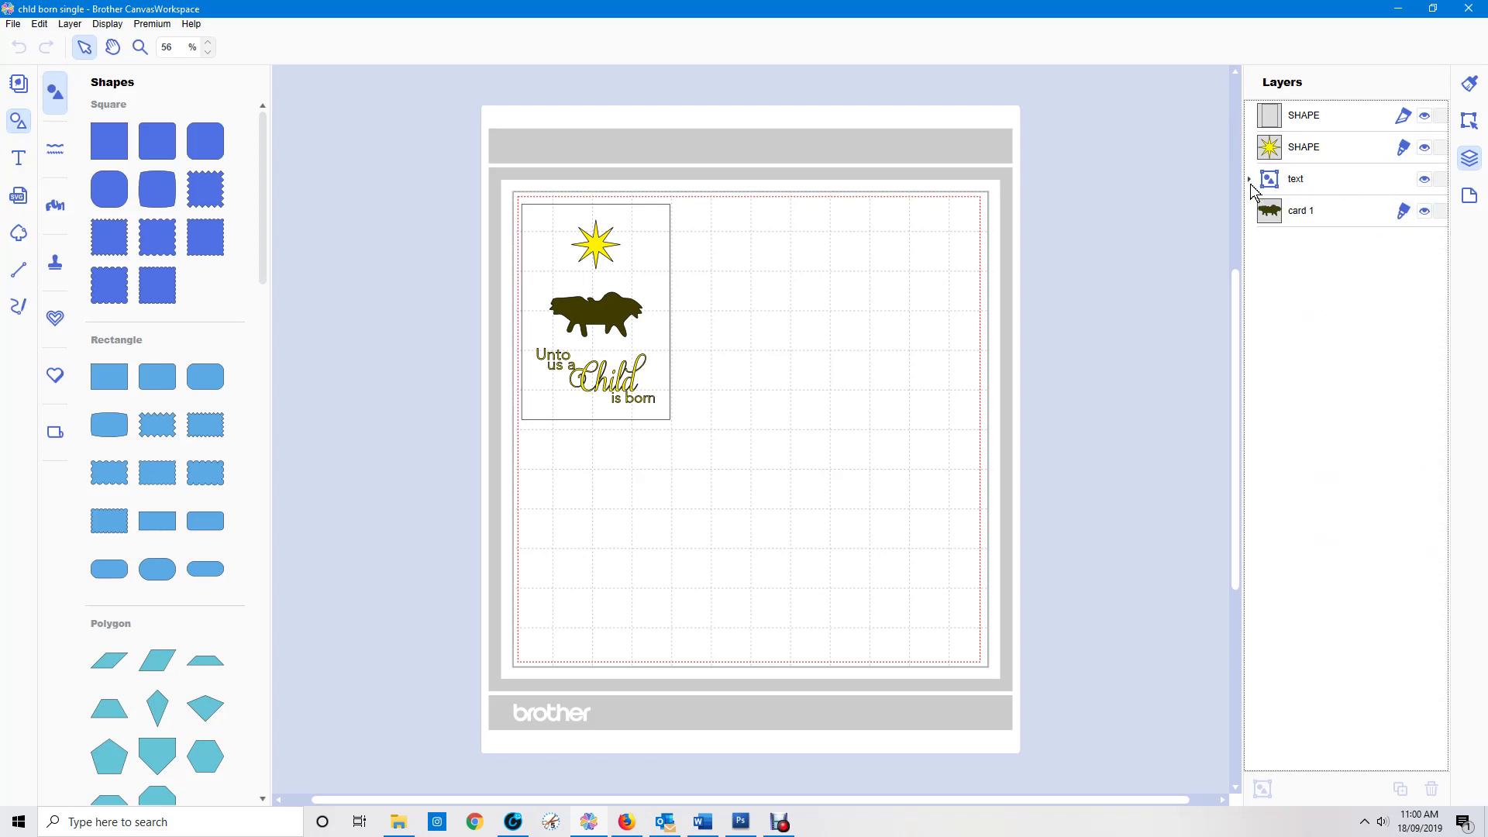
{"action": "left_click", "coordinate": [1302, 183]}
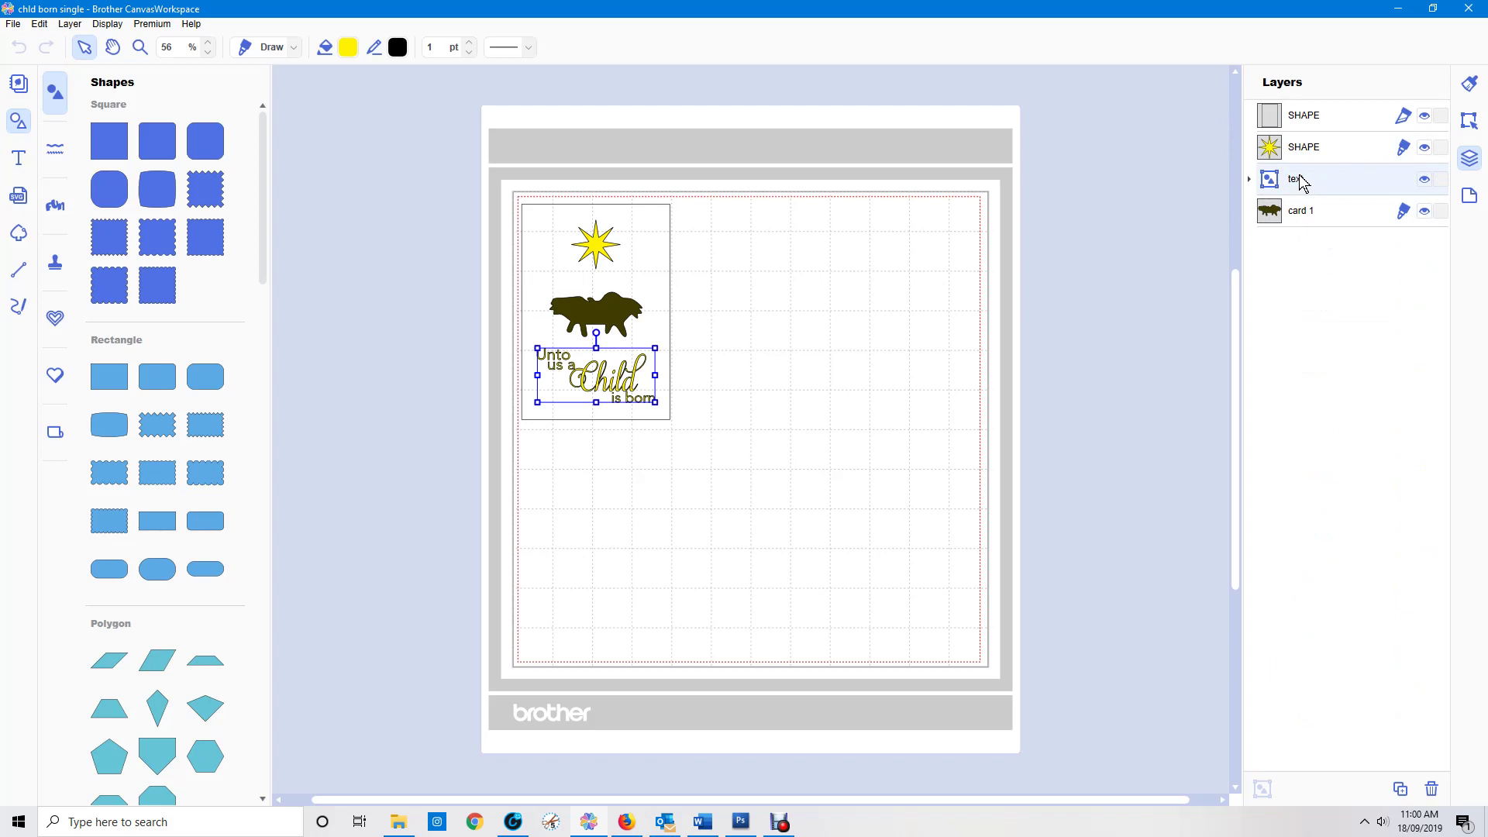
{"action": "left_click", "coordinate": [1307, 146]}
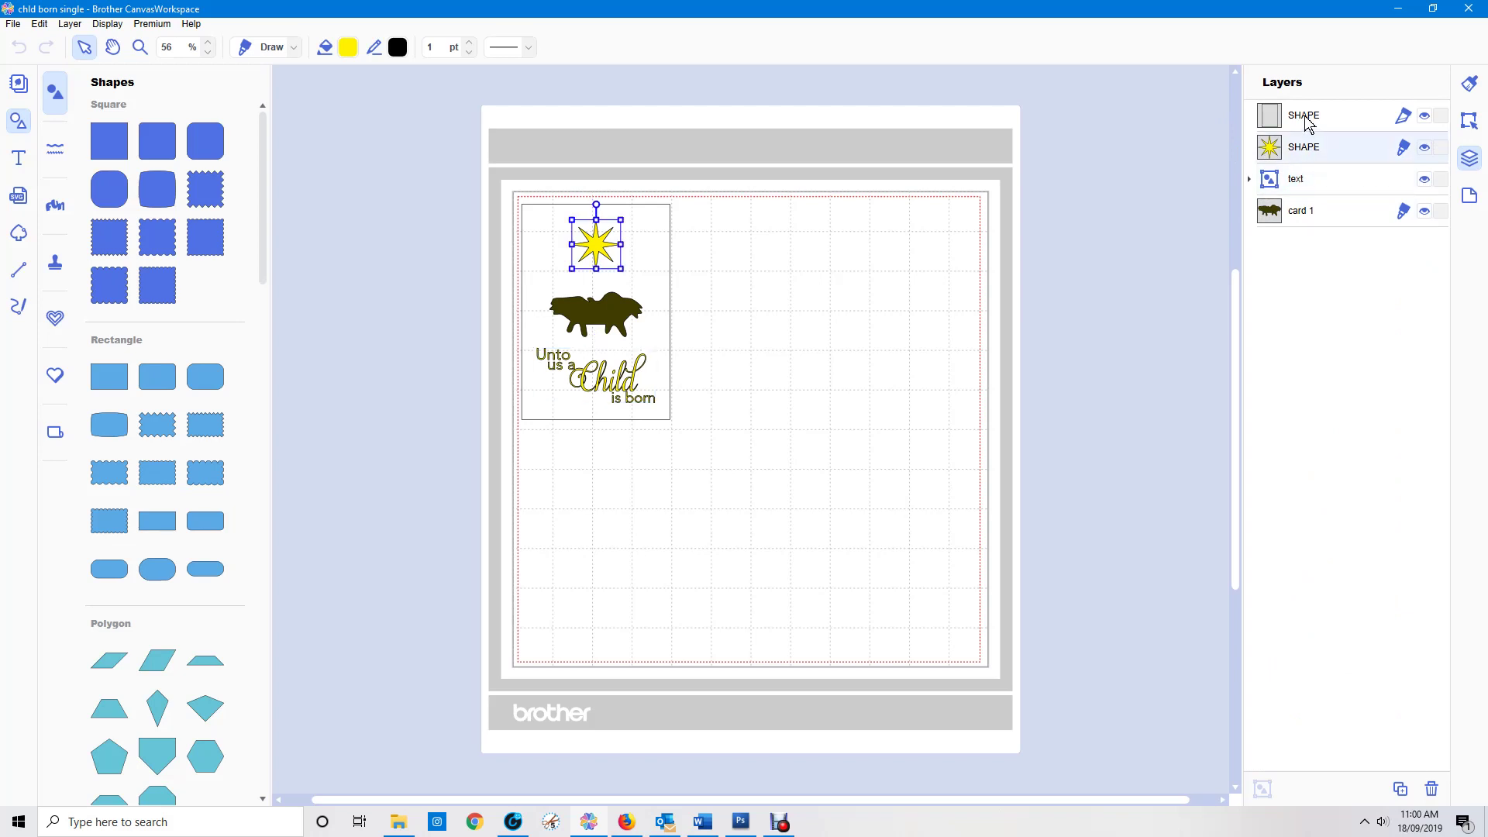
{"action": "left_click", "coordinate": [1308, 216]}
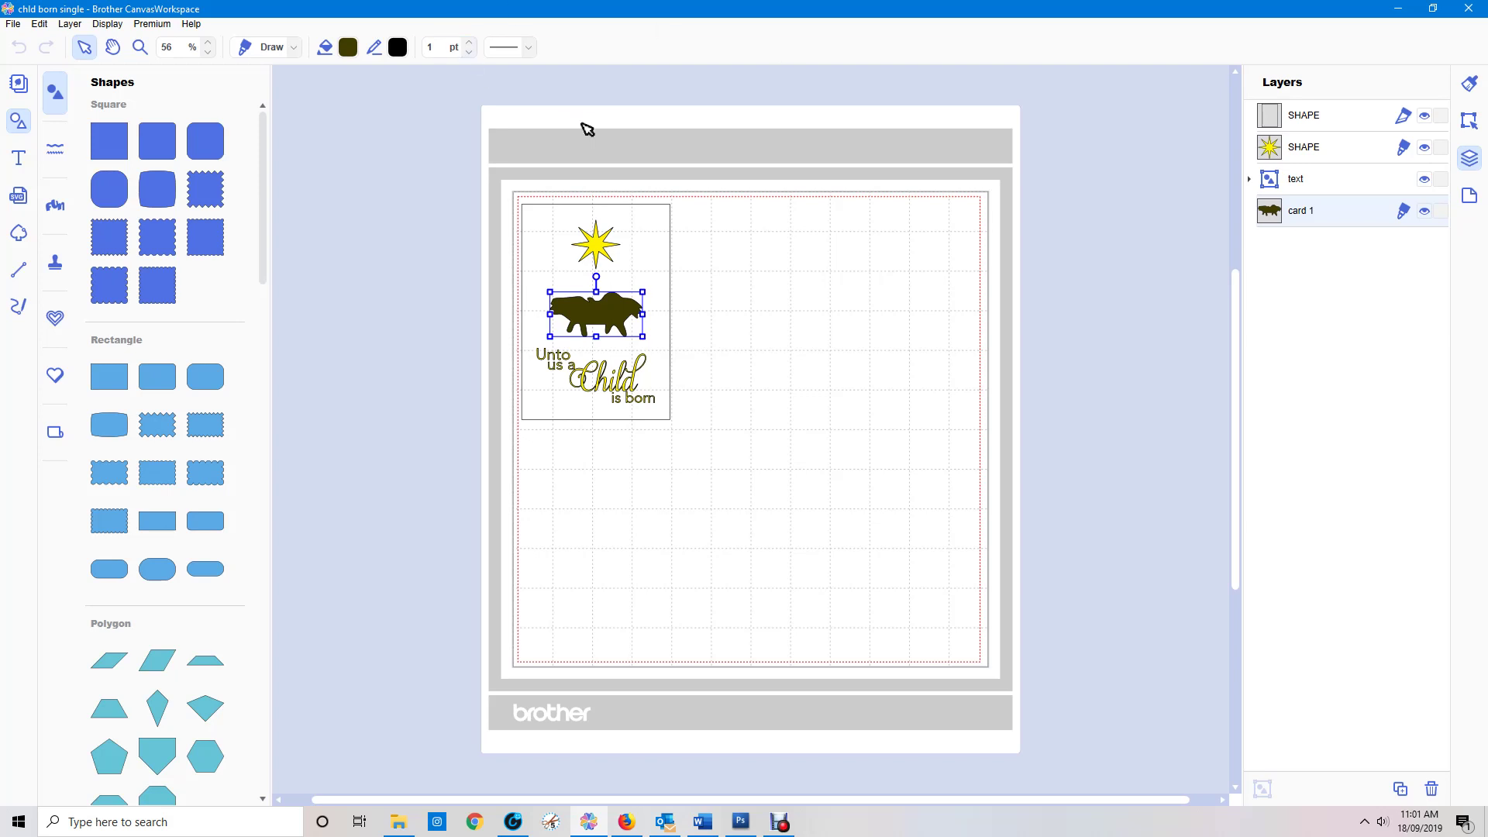
Duplicate the complete card with its star, manger and text, and place the copy in the mat's lower-right corner.
{"action": "left_click_drag", "start_coordinate": [499, 191], "coordinate": [709, 425]}
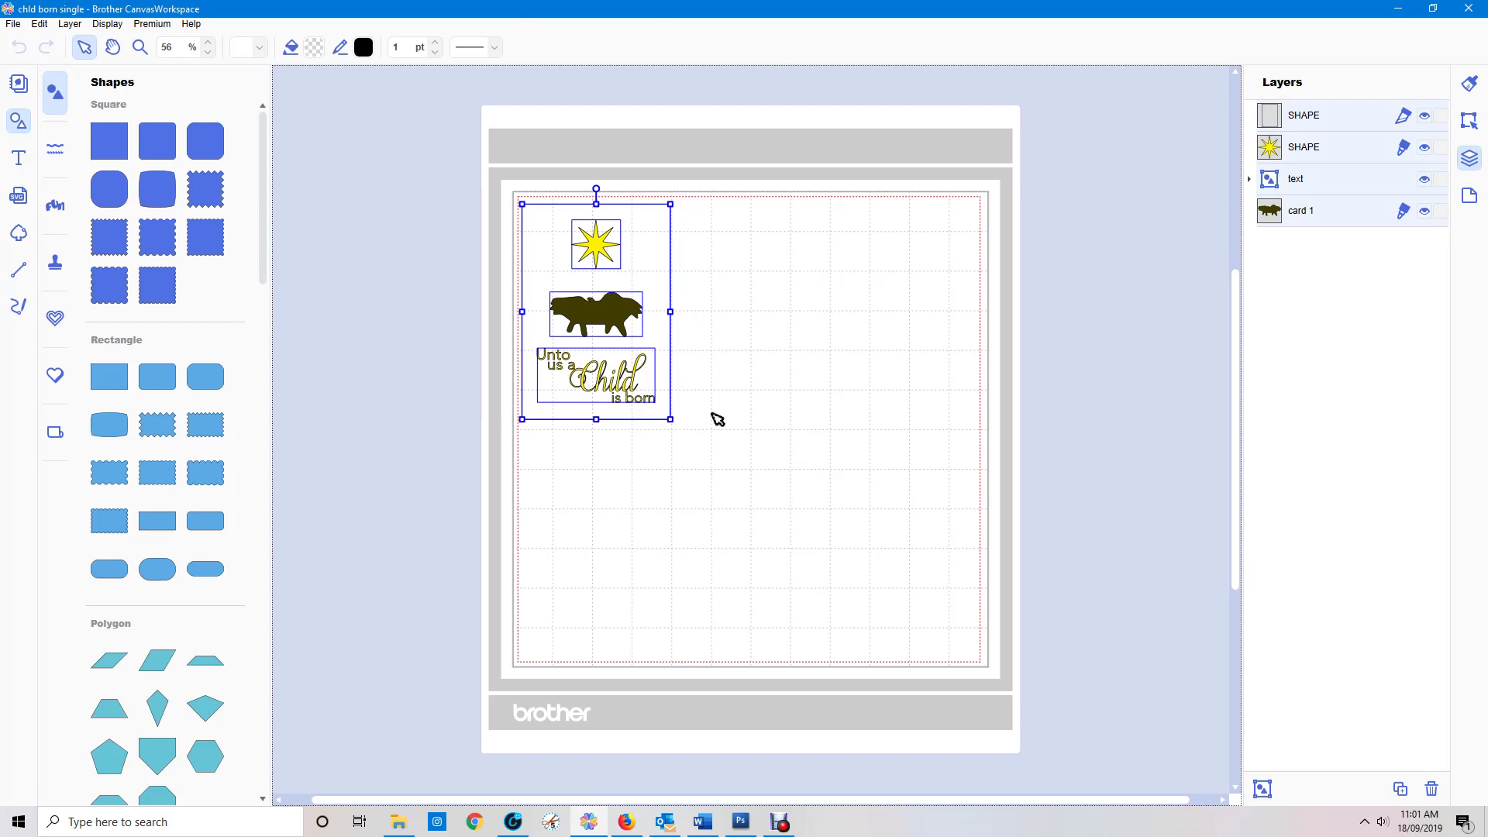
{"action": "key", "text": "ctrl+d"}
{"action": "left_click_drag", "start_coordinate": [611, 408], "coordinate": [900, 627]}
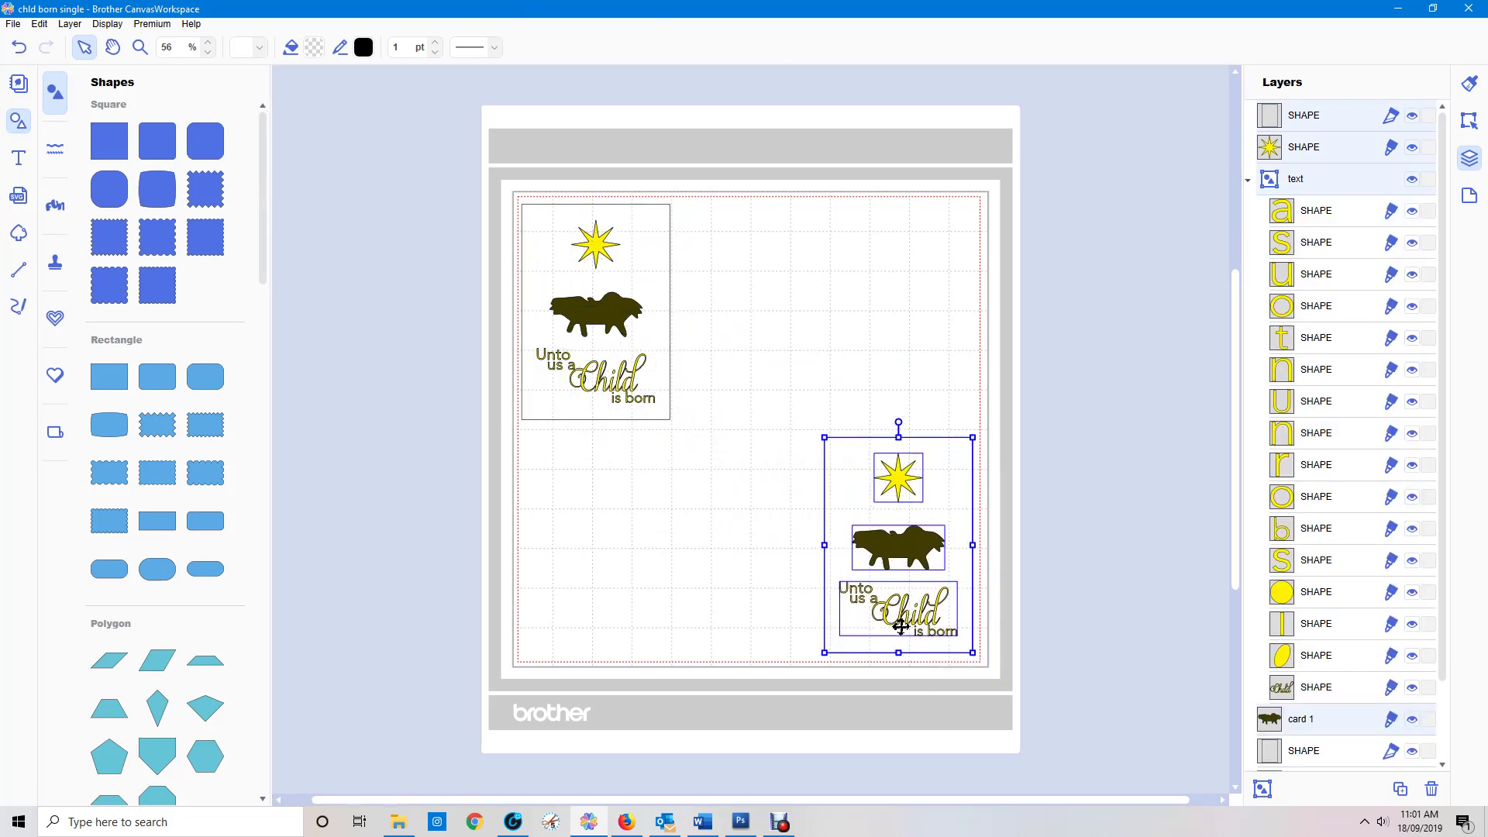
{"action": "left_click", "coordinate": [1101, 550]}
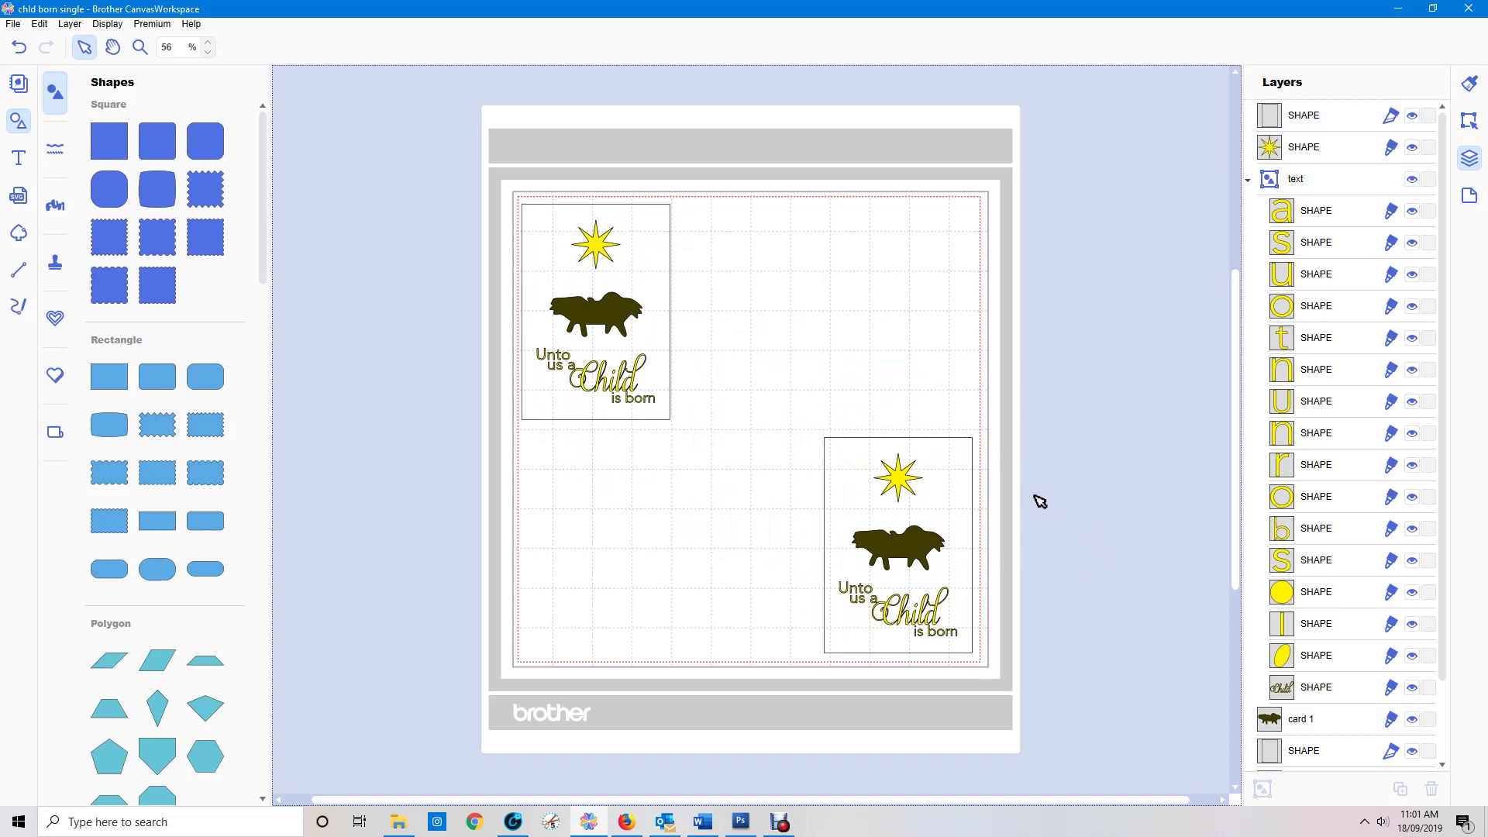
Paste another copy of the card and place it directly above the lower-right card on the mat.
{"action": "key", "text": "ctrl+v"}
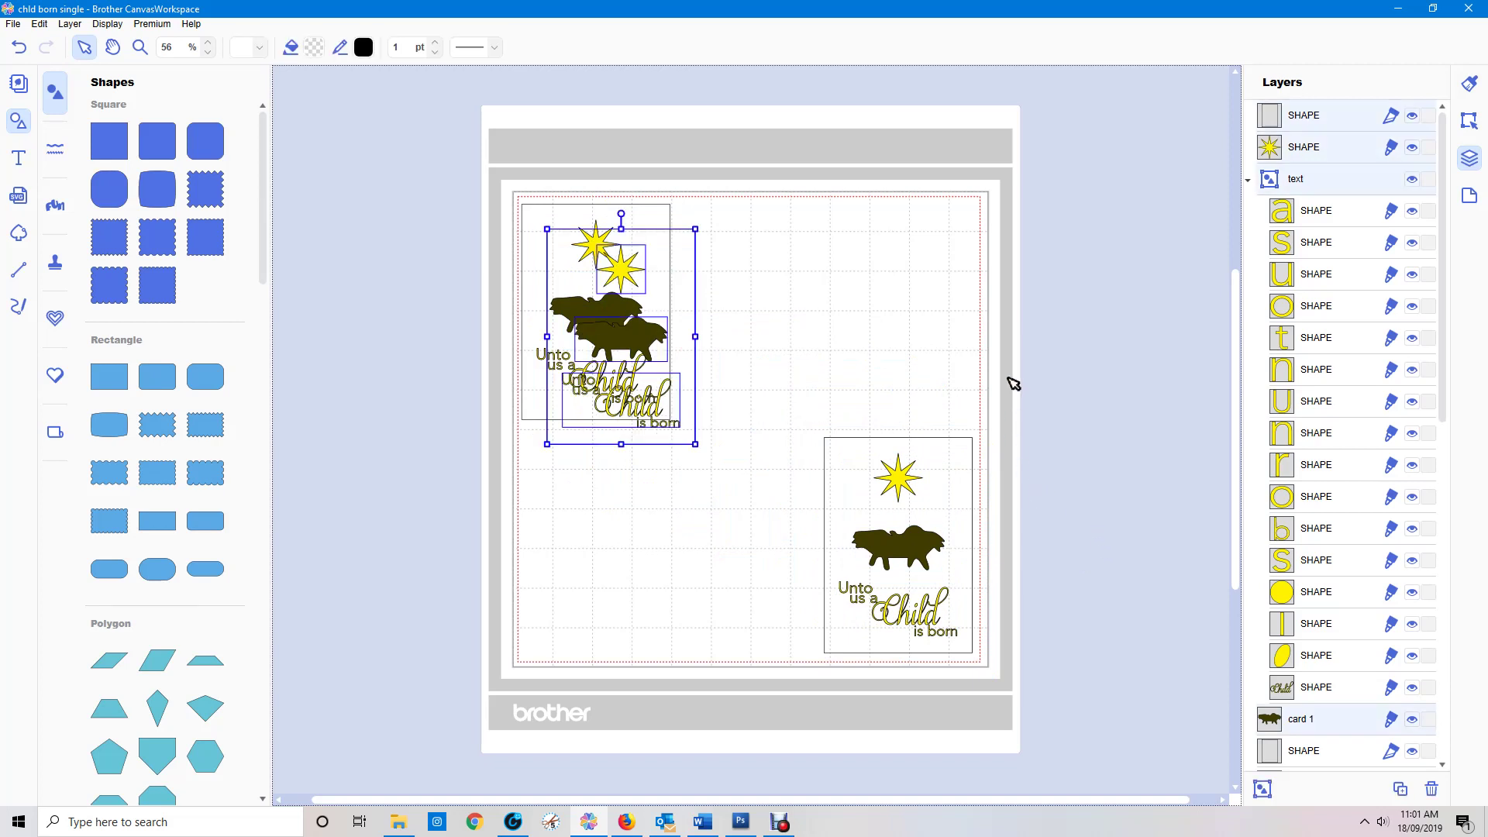
{"action": "left_click_drag", "start_coordinate": [645, 381], "coordinate": [930, 383]}
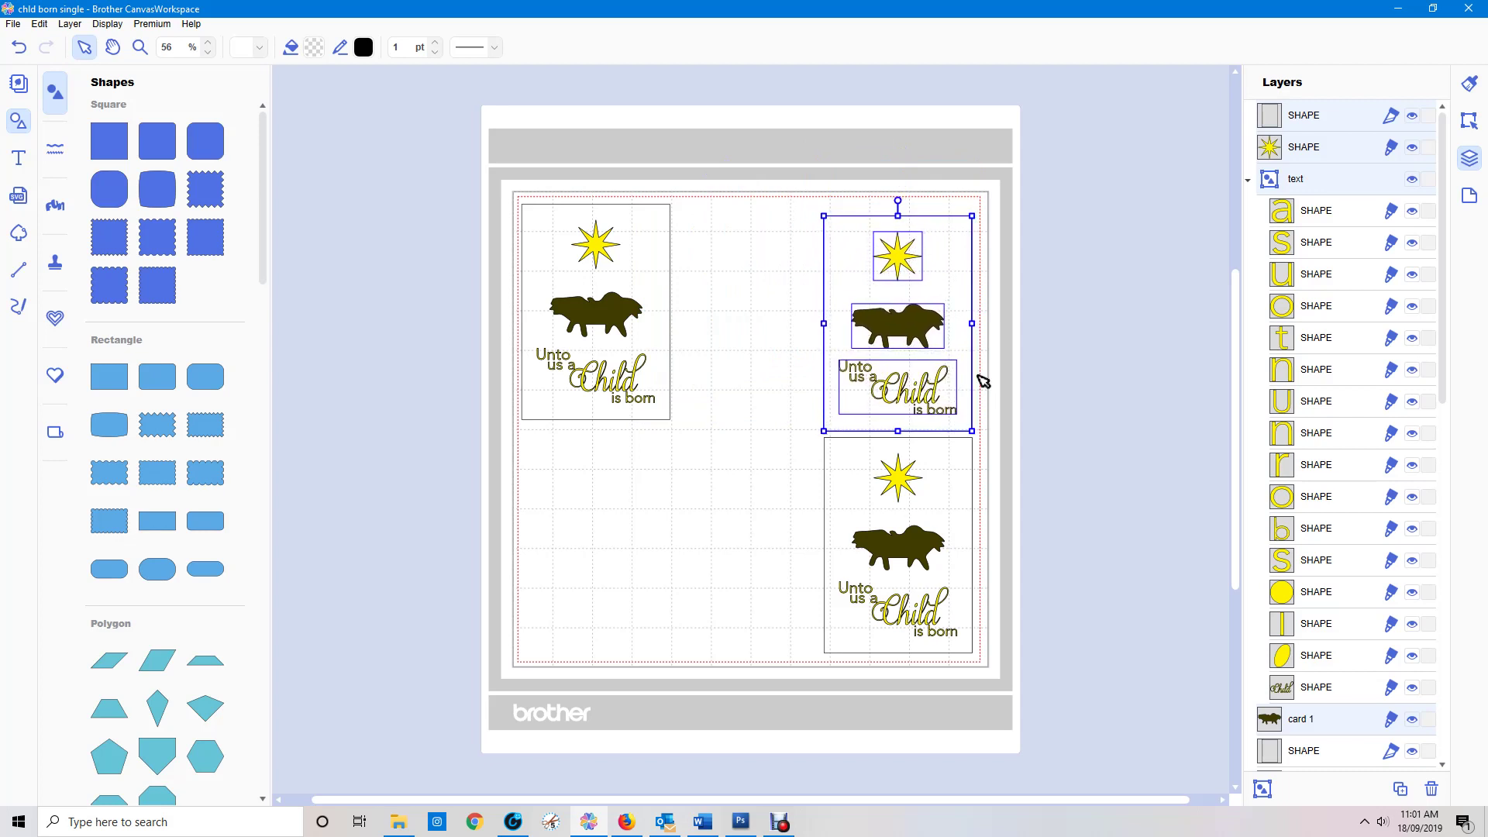
{"action": "left_click", "coordinate": [1083, 378]}
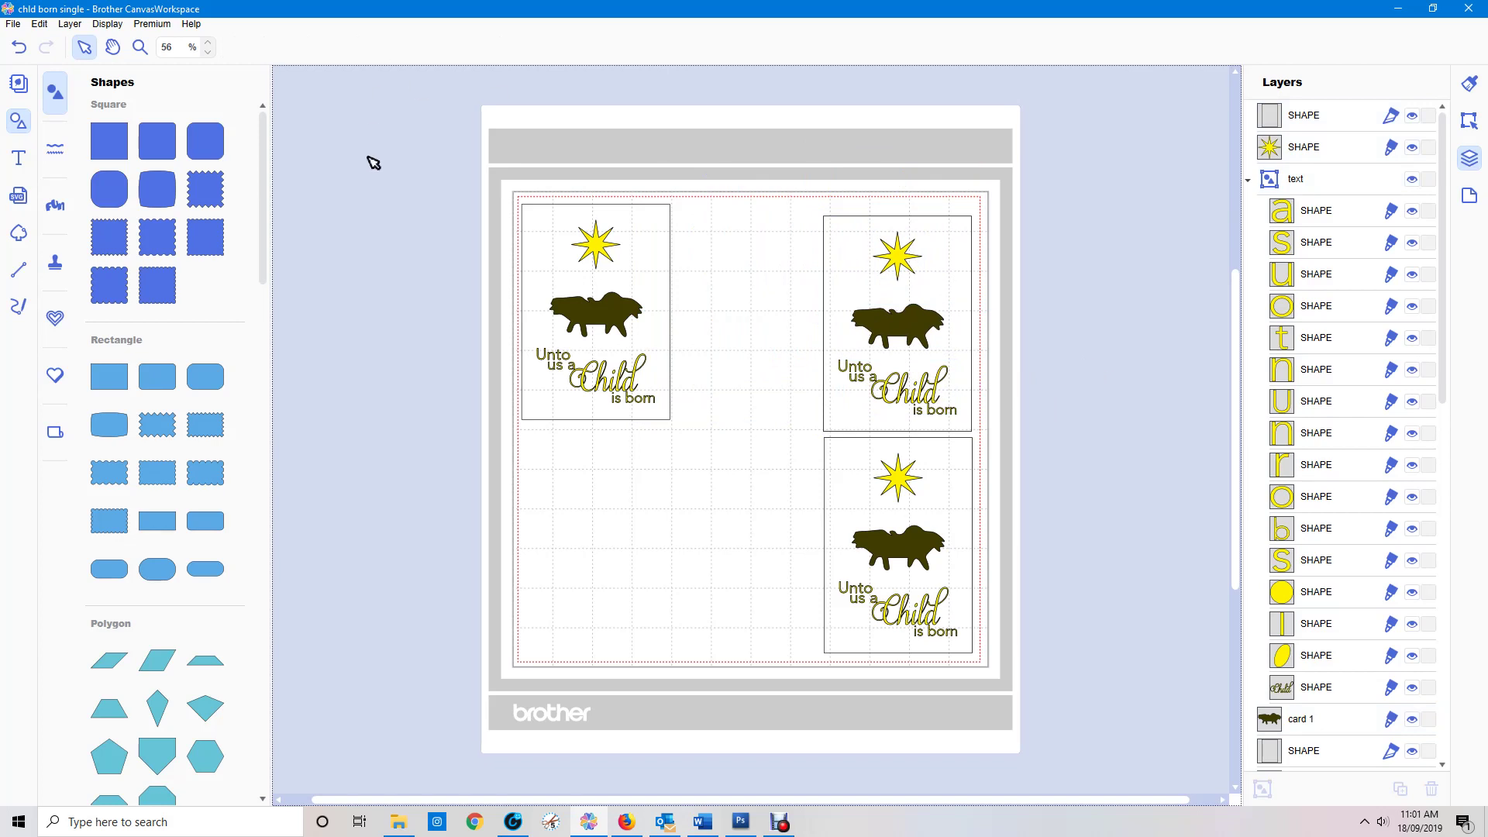
Group the outline, star, manger and text of each of the three cards into its own separate group.
{"action": "left_click", "coordinate": [938, 315]}
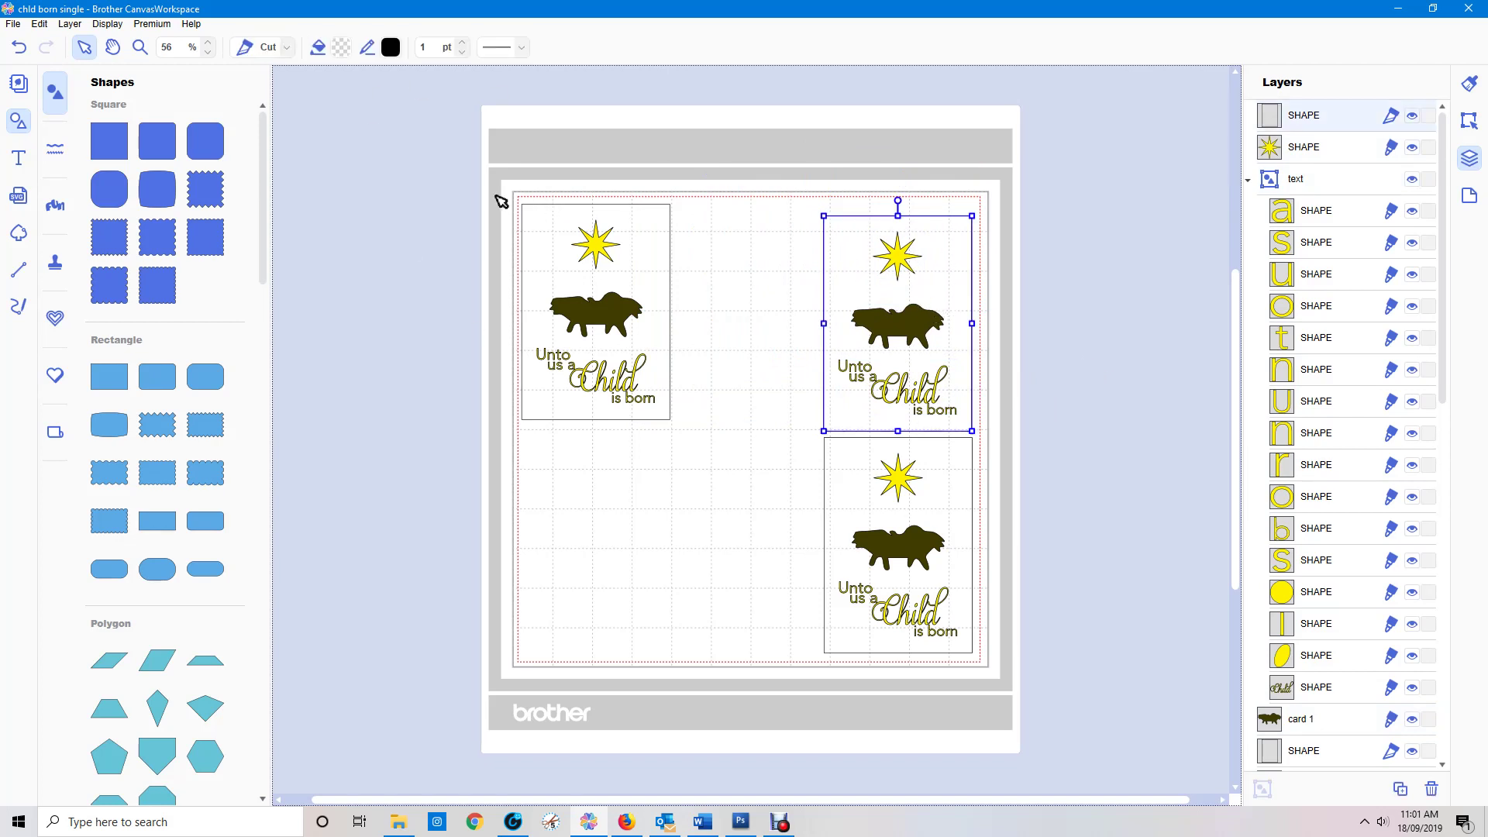
{"action": "left_click_drag", "start_coordinate": [488, 183], "coordinate": [725, 432]}
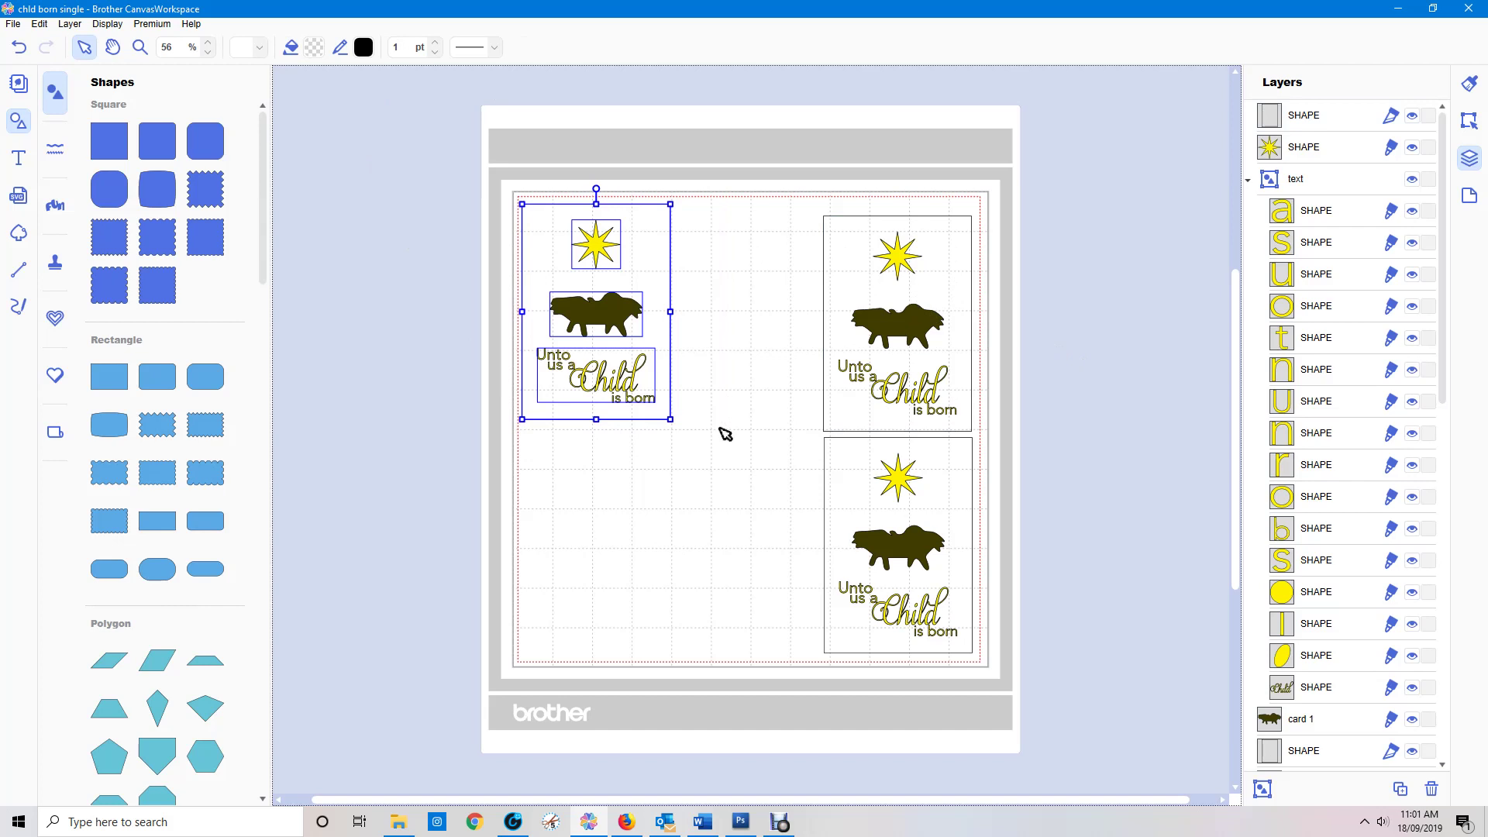
{"action": "right_click", "coordinate": [625, 355]}
{"action": "left_click", "coordinate": [666, 457]}
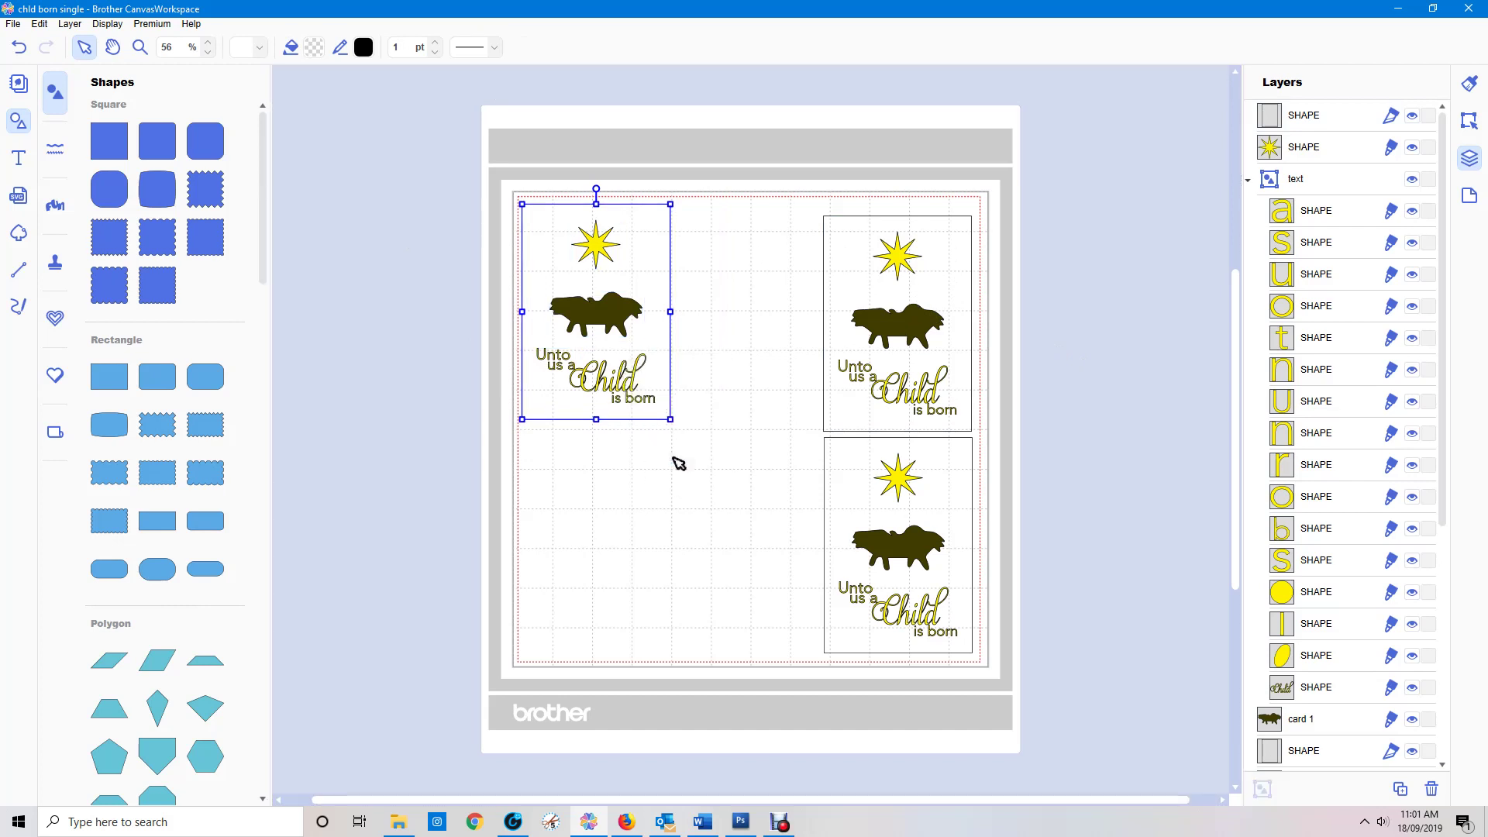
{"action": "left_click", "coordinate": [612, 256]}
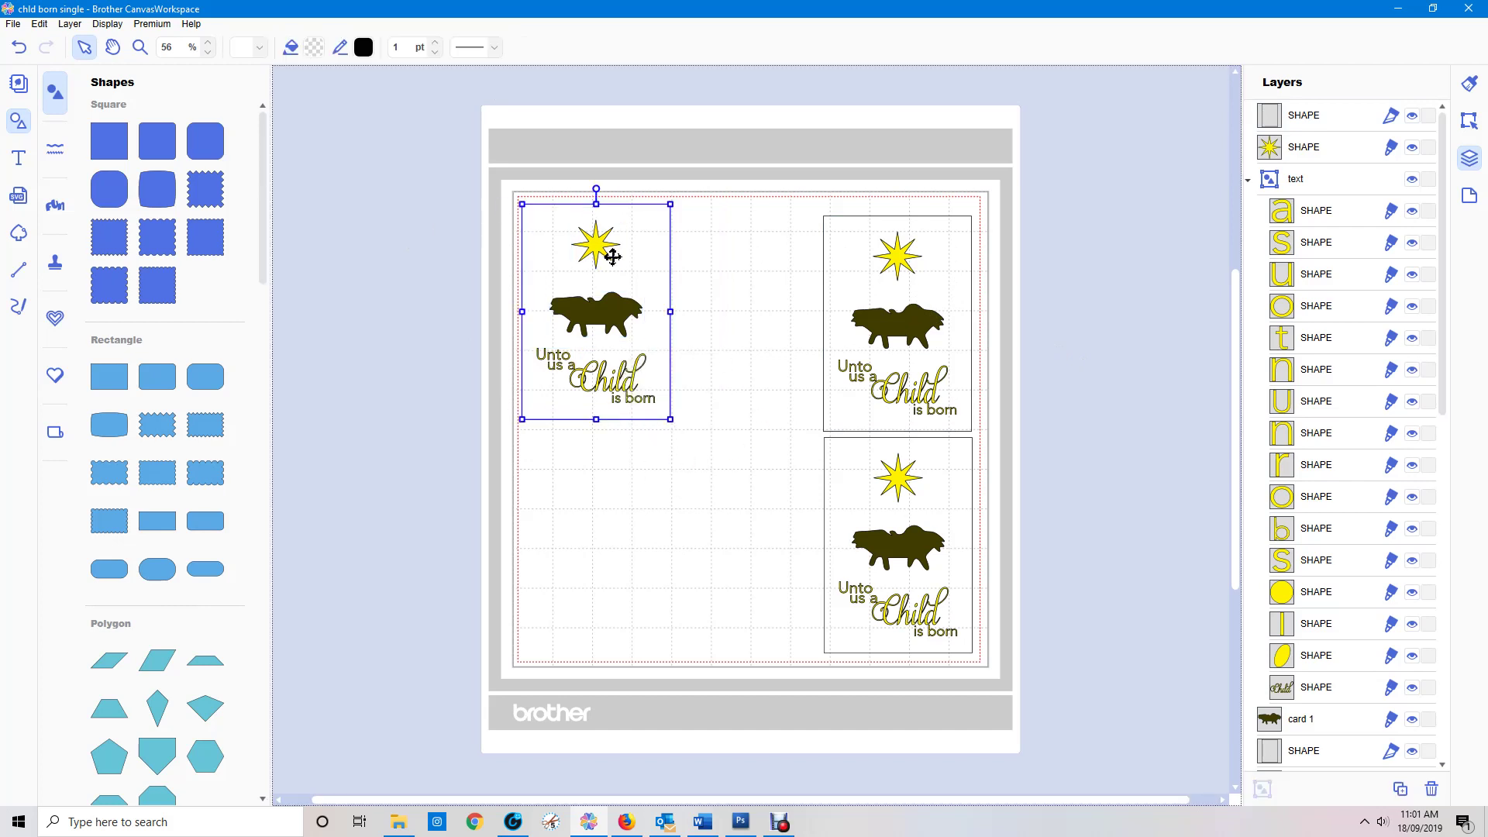
{"action": "left_click_drag", "start_coordinate": [806, 192], "coordinate": [1050, 395]}
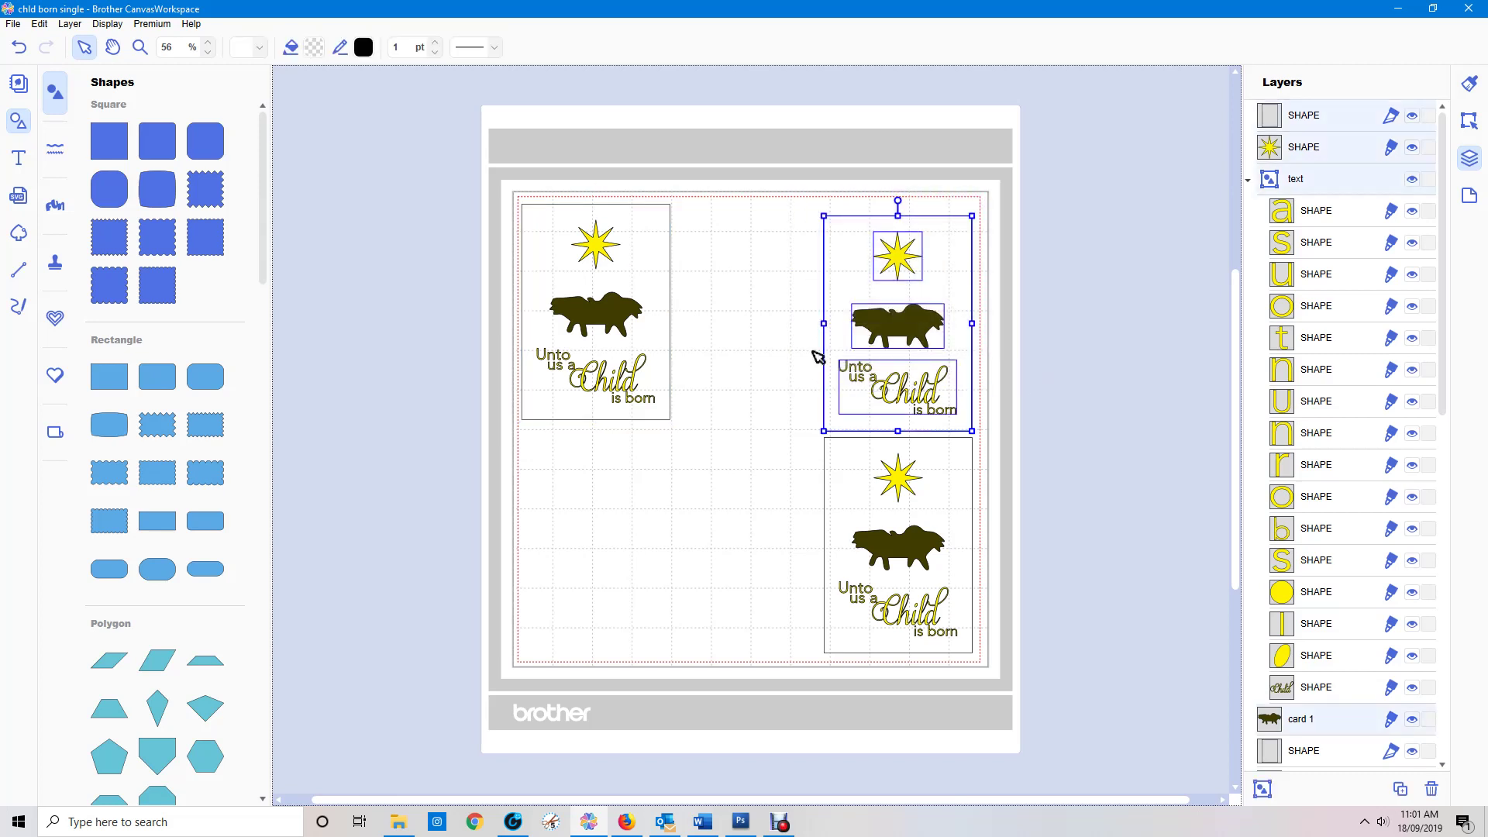
{"action": "right_click", "coordinate": [858, 294]}
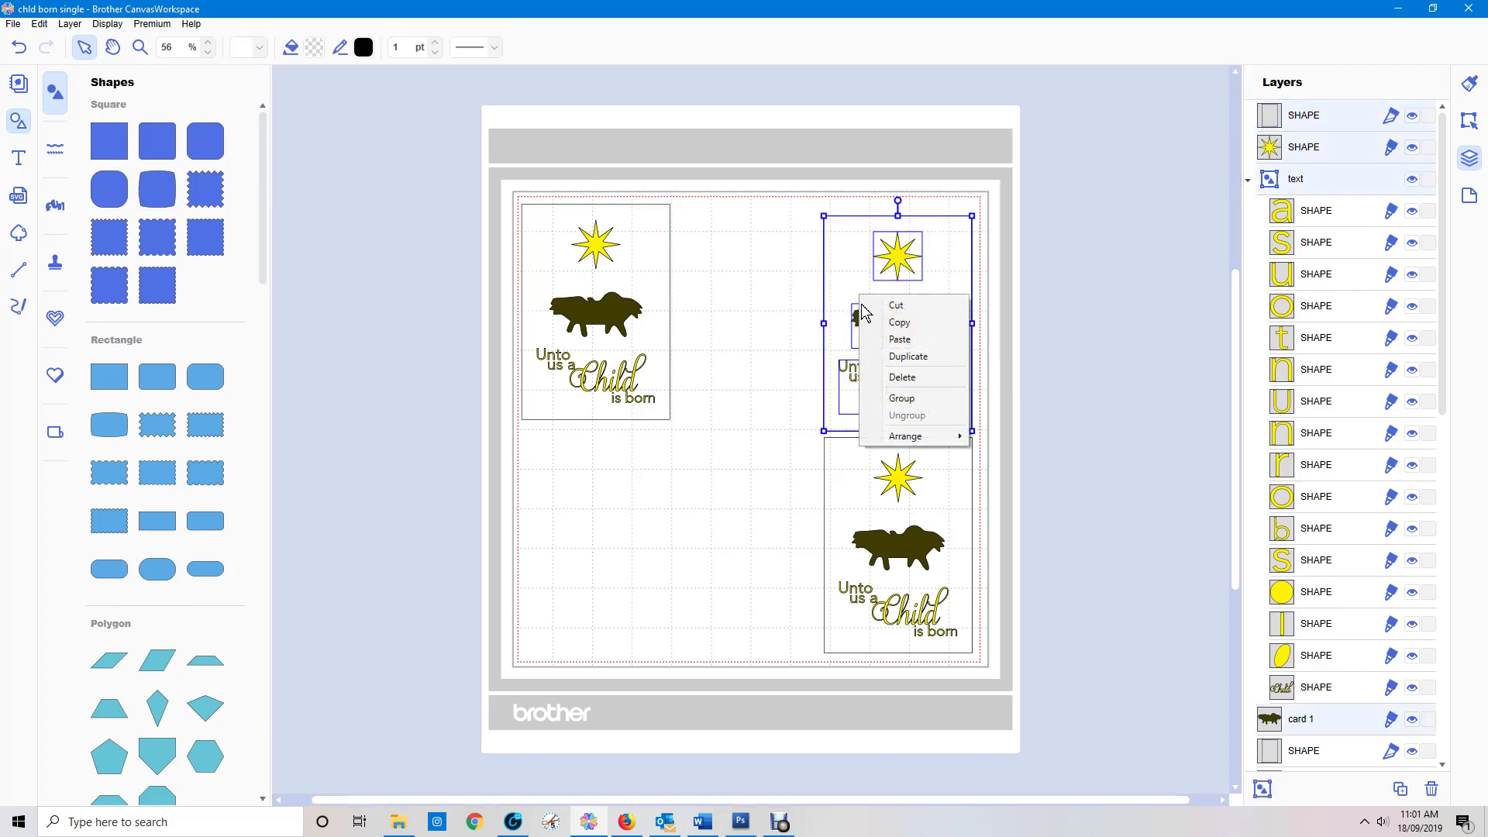
{"action": "left_click", "coordinate": [901, 398]}
{"action": "left_click_drag", "start_coordinate": [774, 445], "coordinate": [981, 645]}
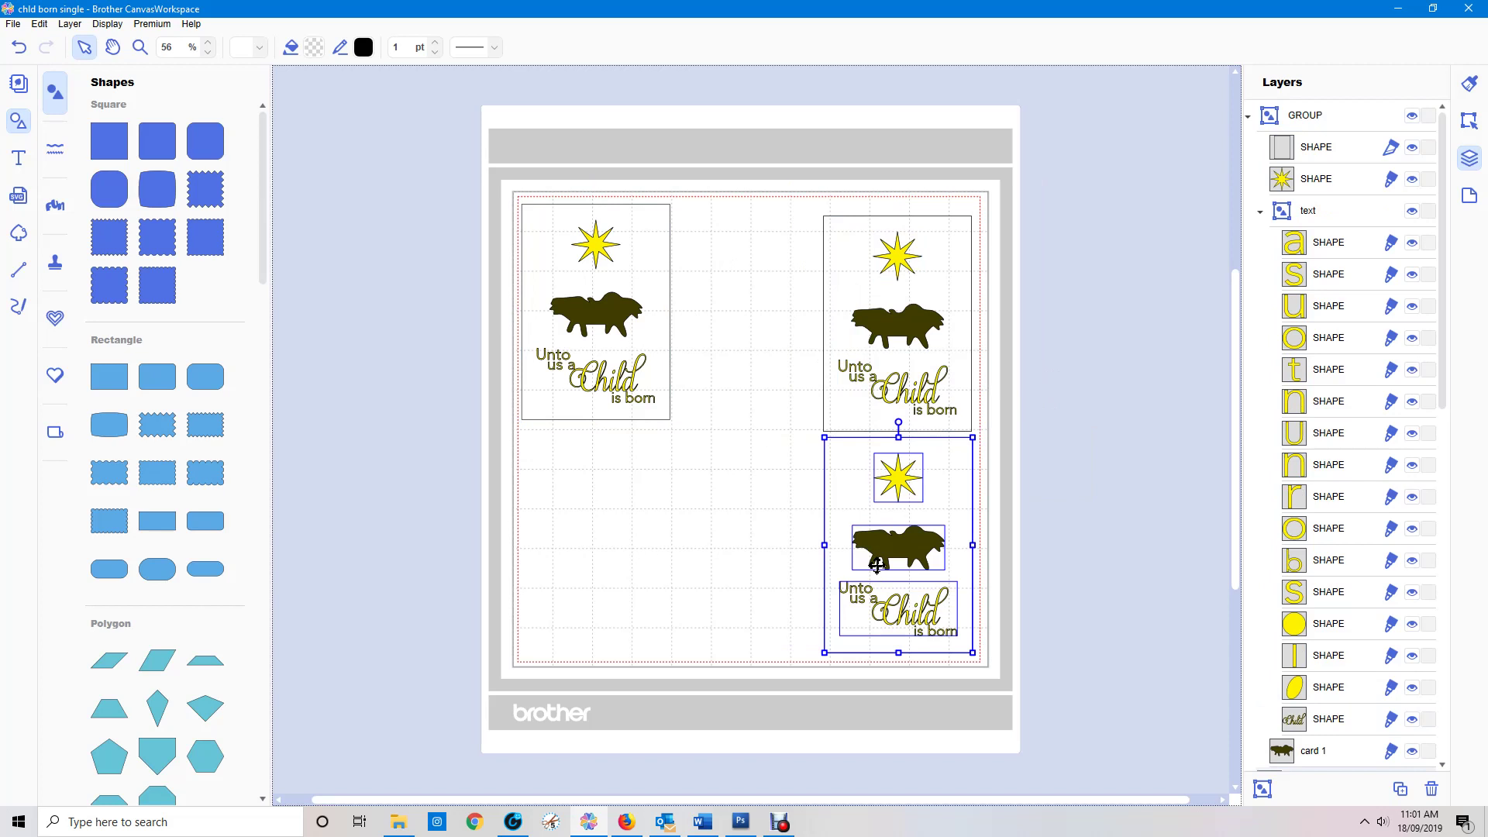
{"action": "right_click", "coordinate": [875, 570]}
{"action": "left_click", "coordinate": [914, 674]}
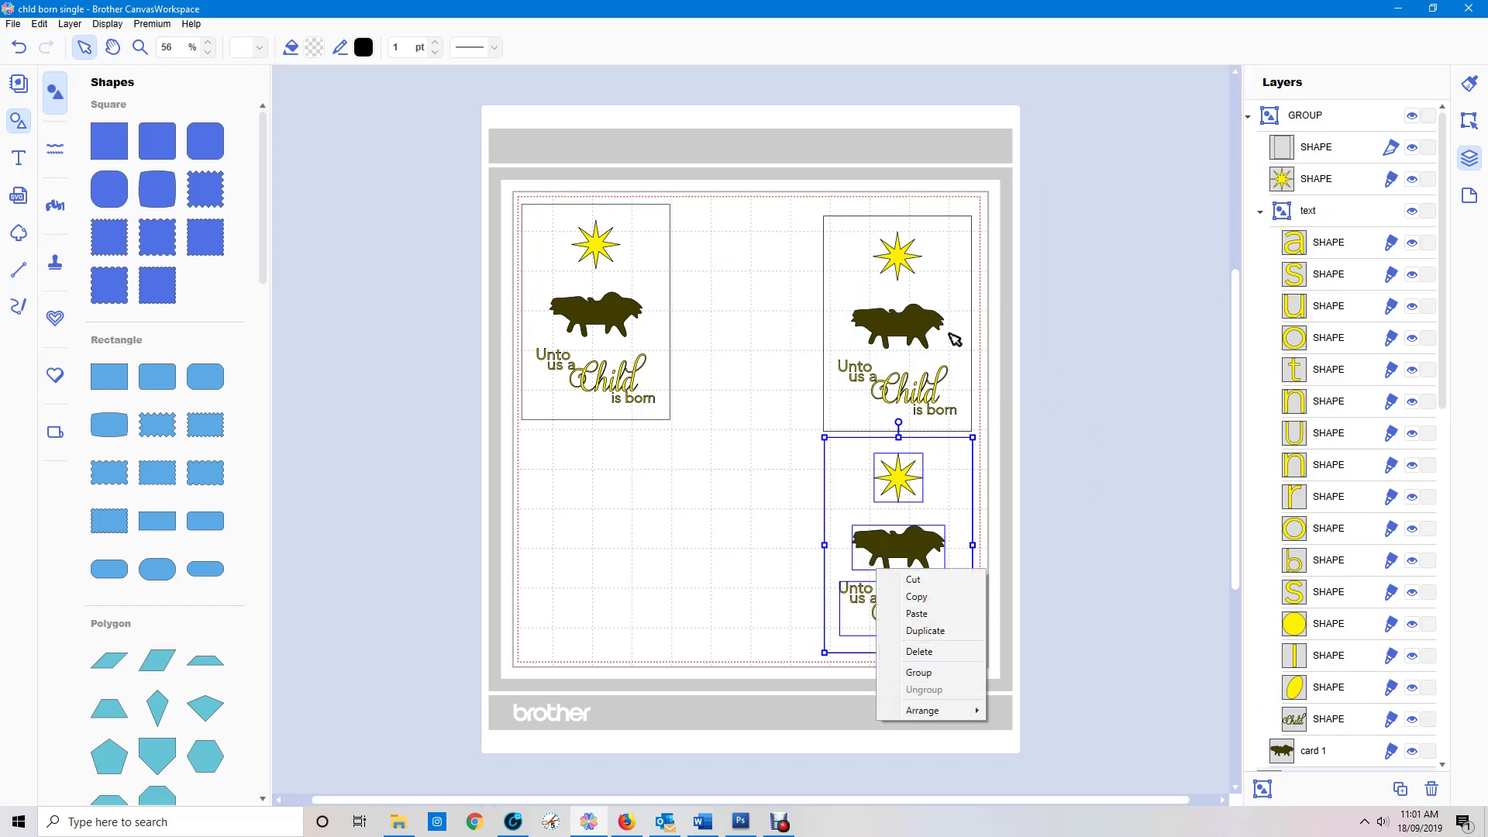
Move the upper-right card beside the original card and place a duplicate of the lower-right card in the mat's upper-right corner.
{"action": "left_click_drag", "start_coordinate": [892, 362], "coordinate": [774, 334]}
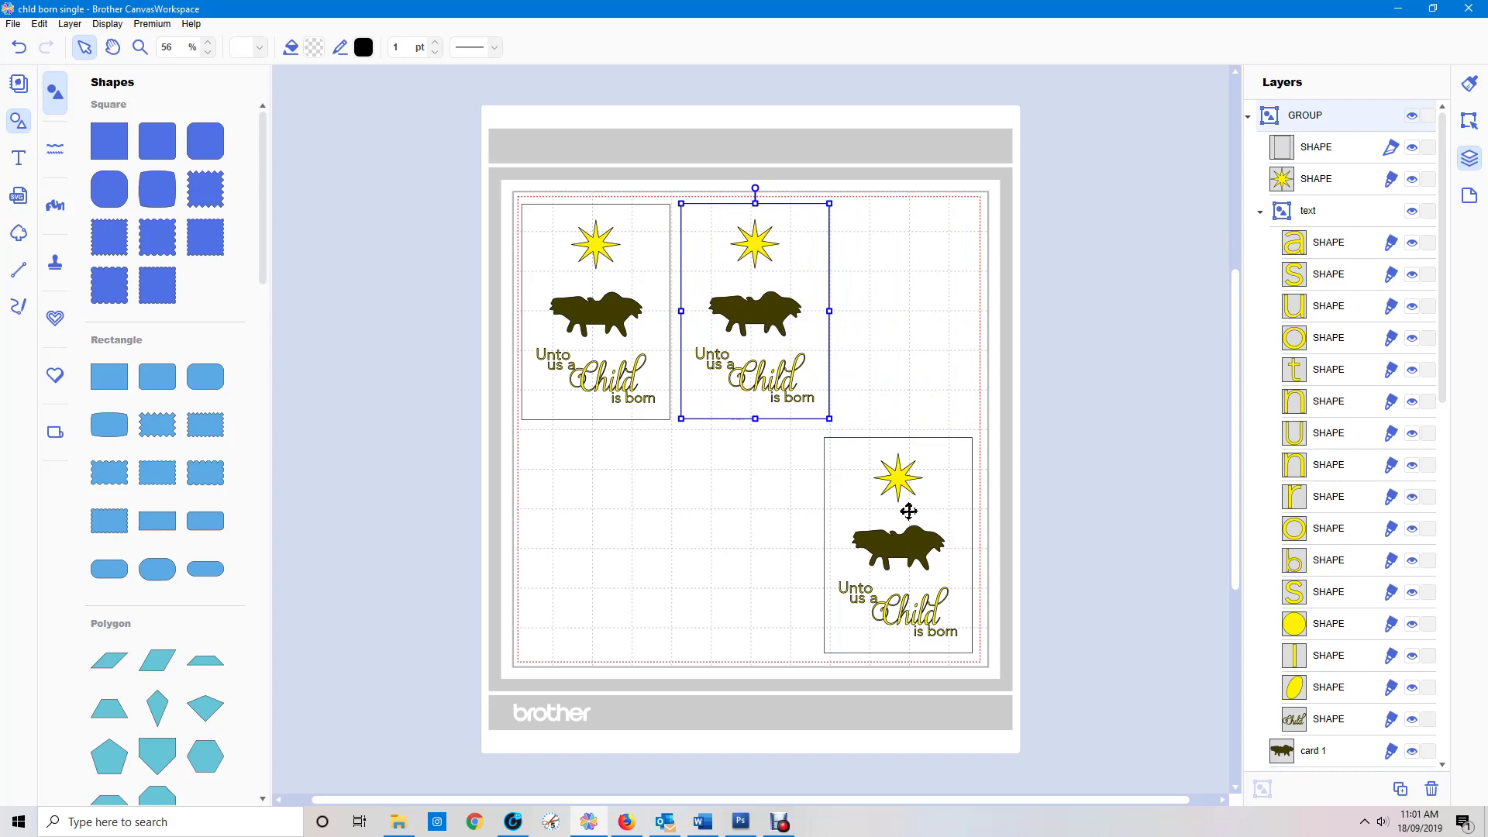
{"action": "left_click", "coordinate": [895, 564]}
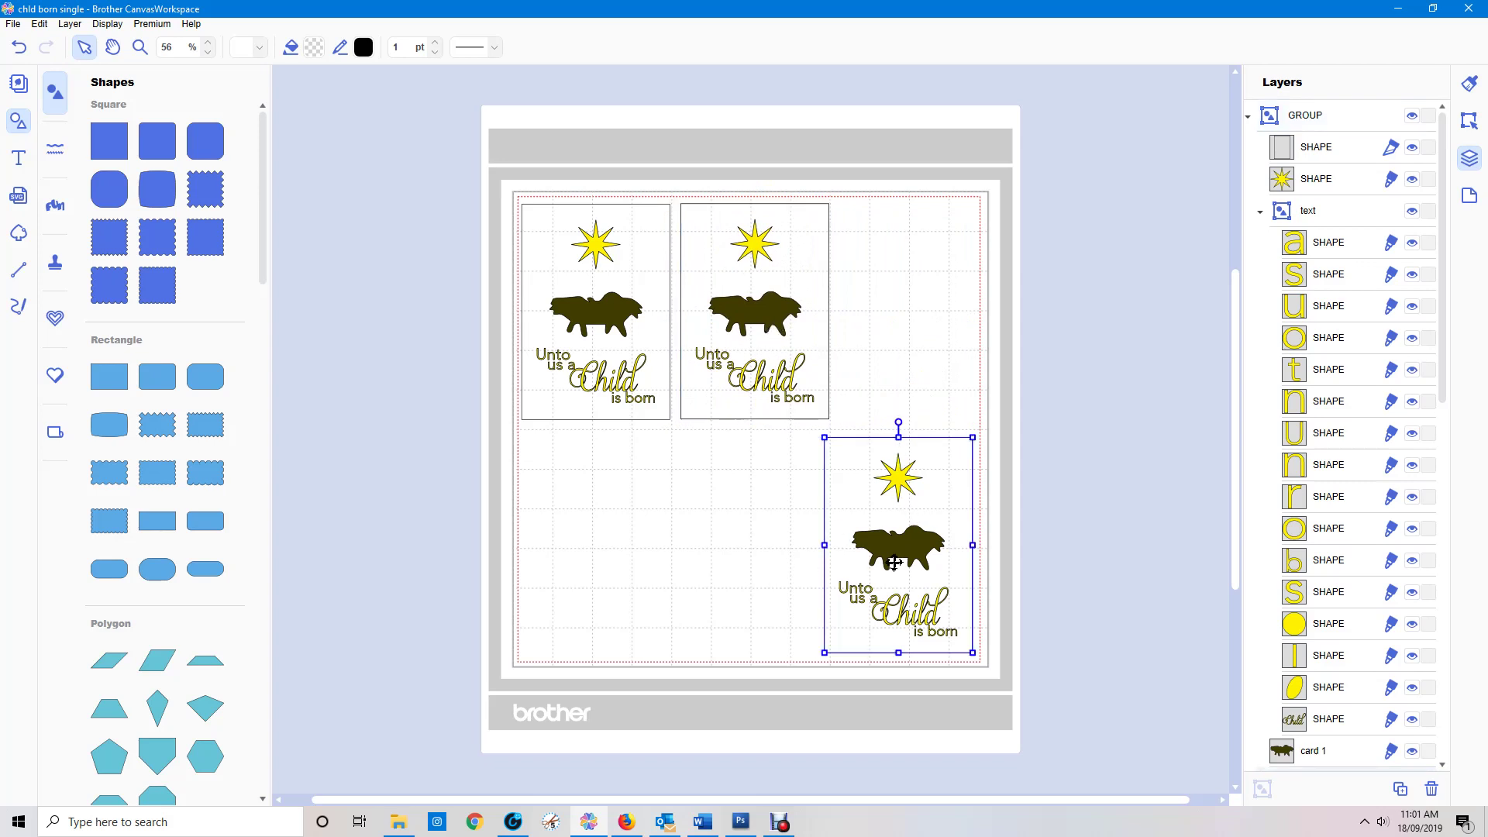
{"action": "key", "text": "ctrl+d"}
{"action": "left_click_drag", "start_coordinate": [872, 555], "coordinate": [877, 309]}
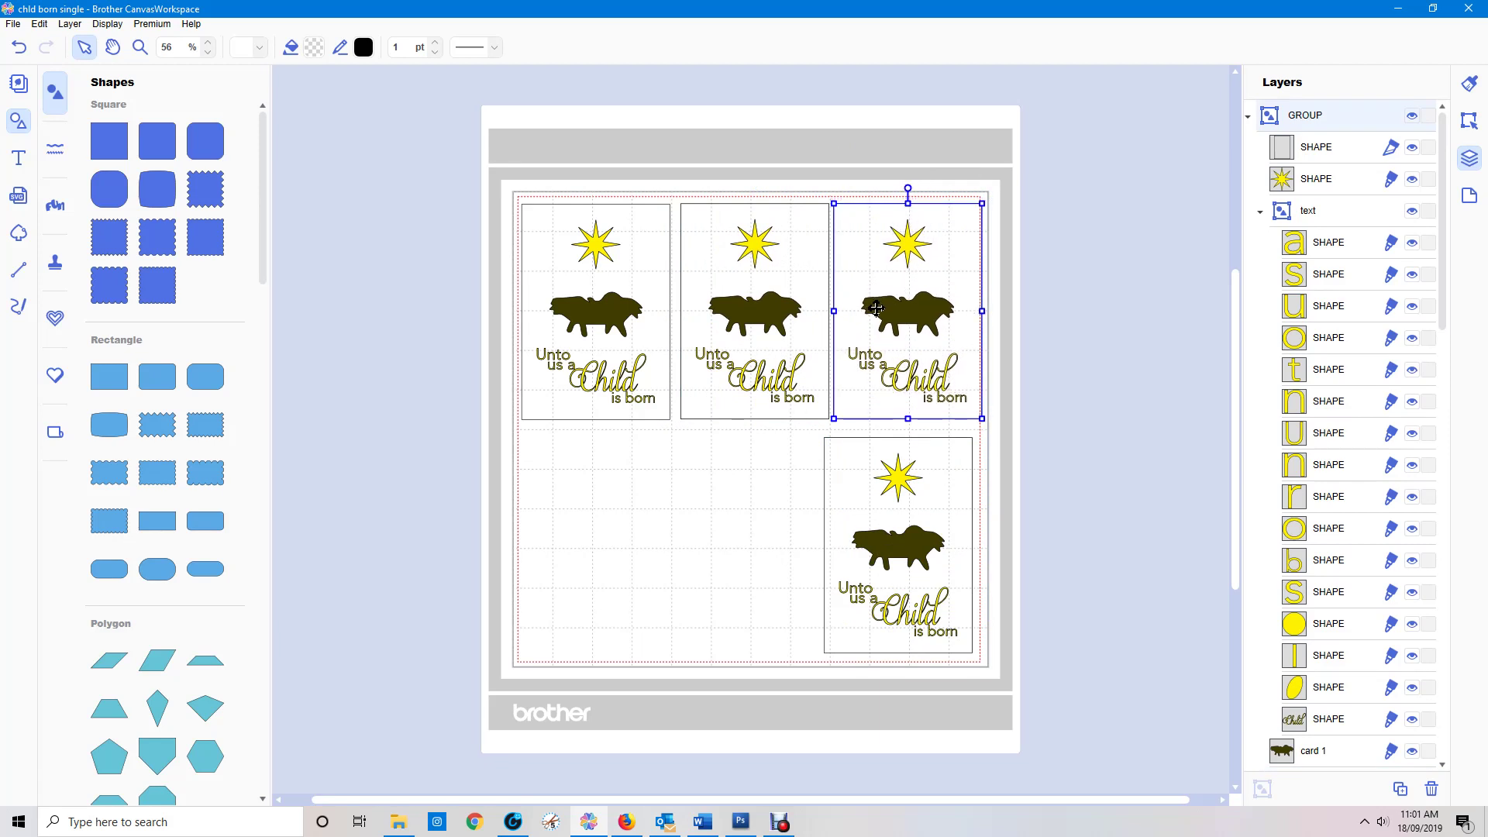
Nudge the middle card of the upper row left, closer to the original card.
{"action": "left_click", "coordinate": [726, 293]}
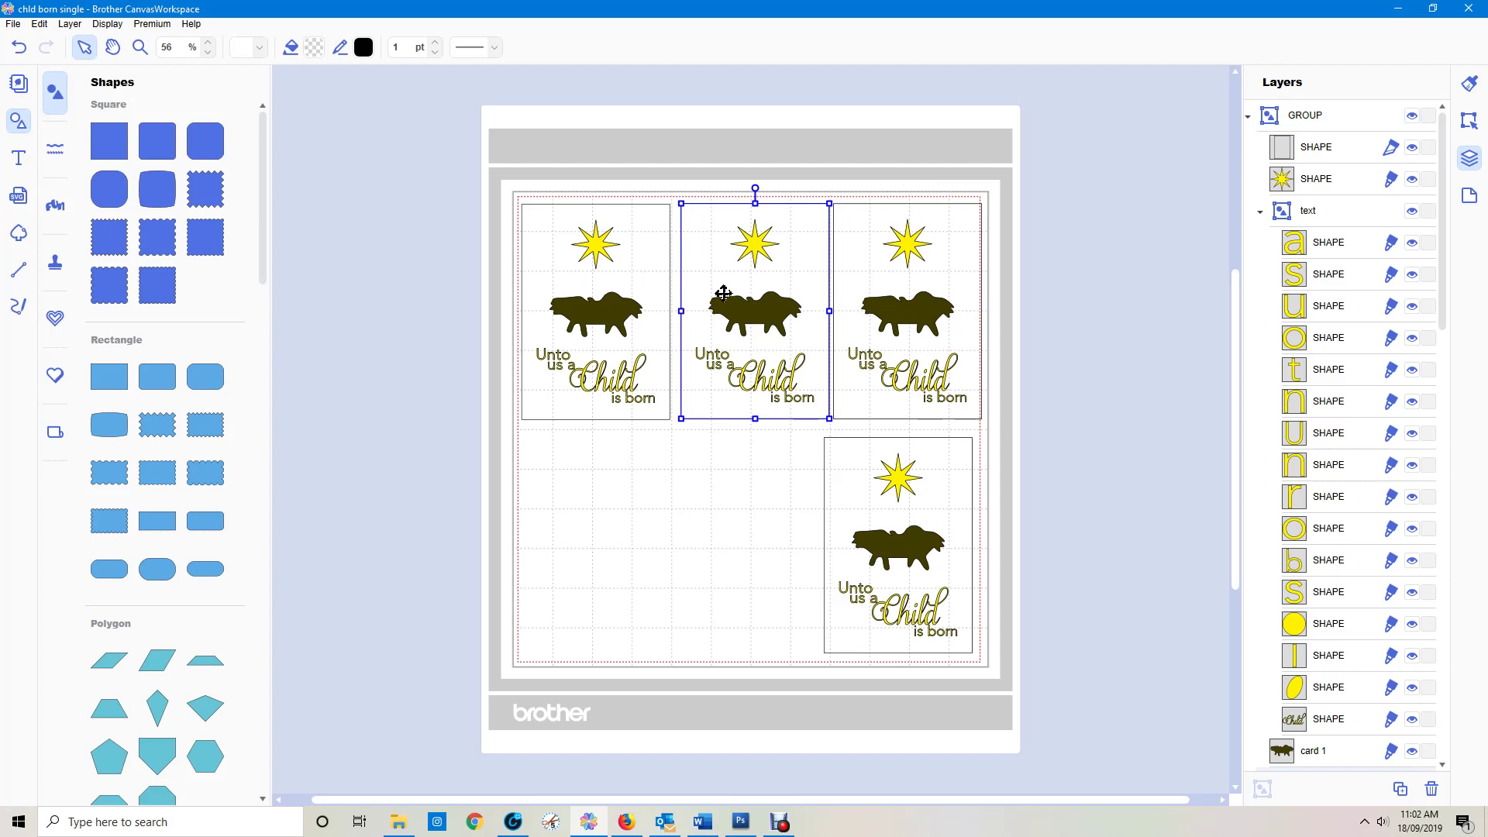
{"action": "key", "text": "Left"}
{"action": "key", "text": "Left"}
{"action": "key", "text": "Left"}
{"action": "key", "text": "Left"}
{"action": "key", "text": "Left"}
{"action": "key", "text": "Left"}
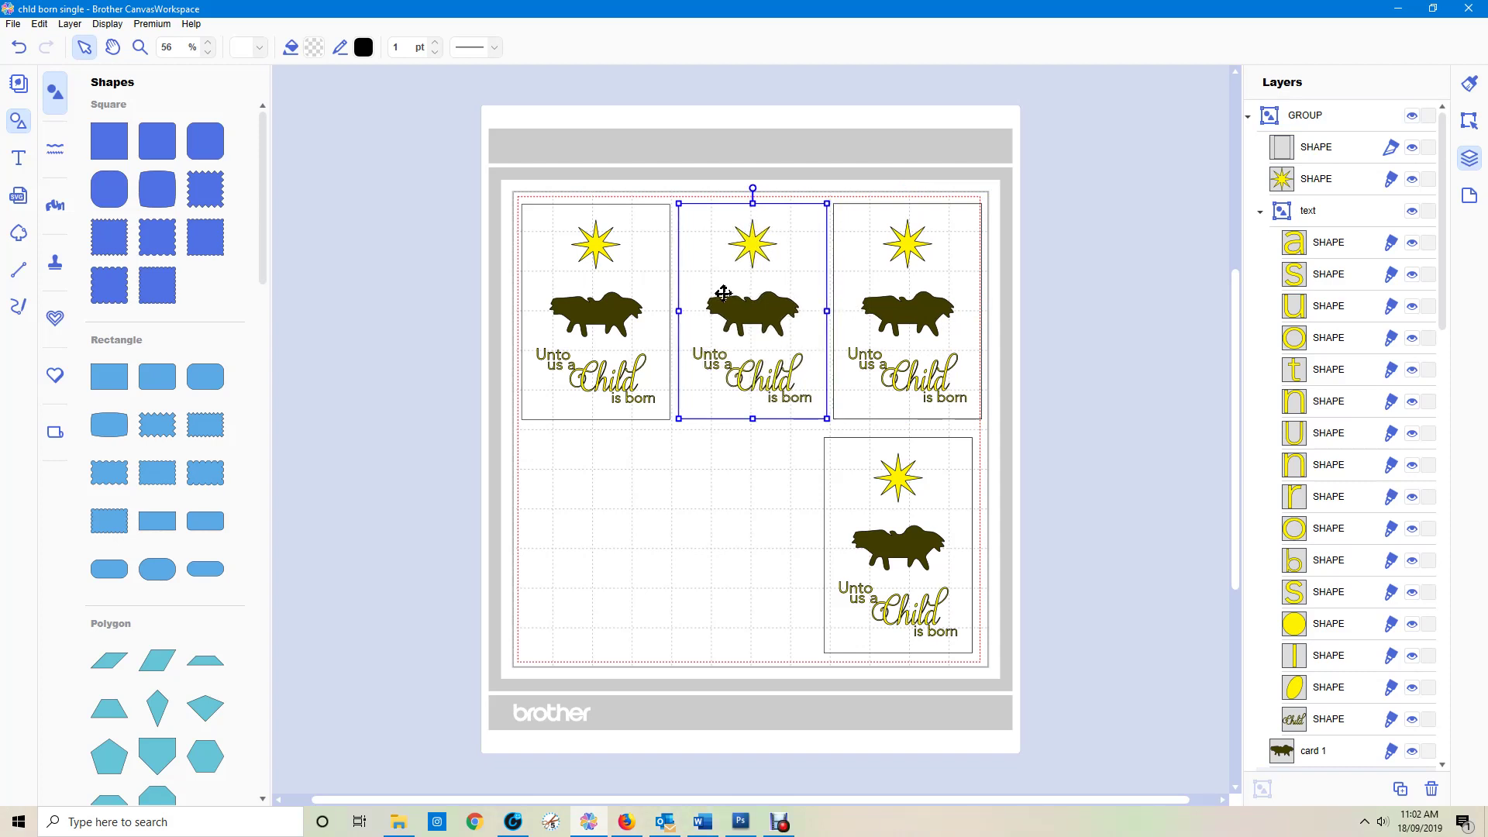
Nudge the upper row's right-hand card left so it sits inside the mat's red dotted cutting boundary.
{"action": "left_click", "coordinate": [939, 267]}
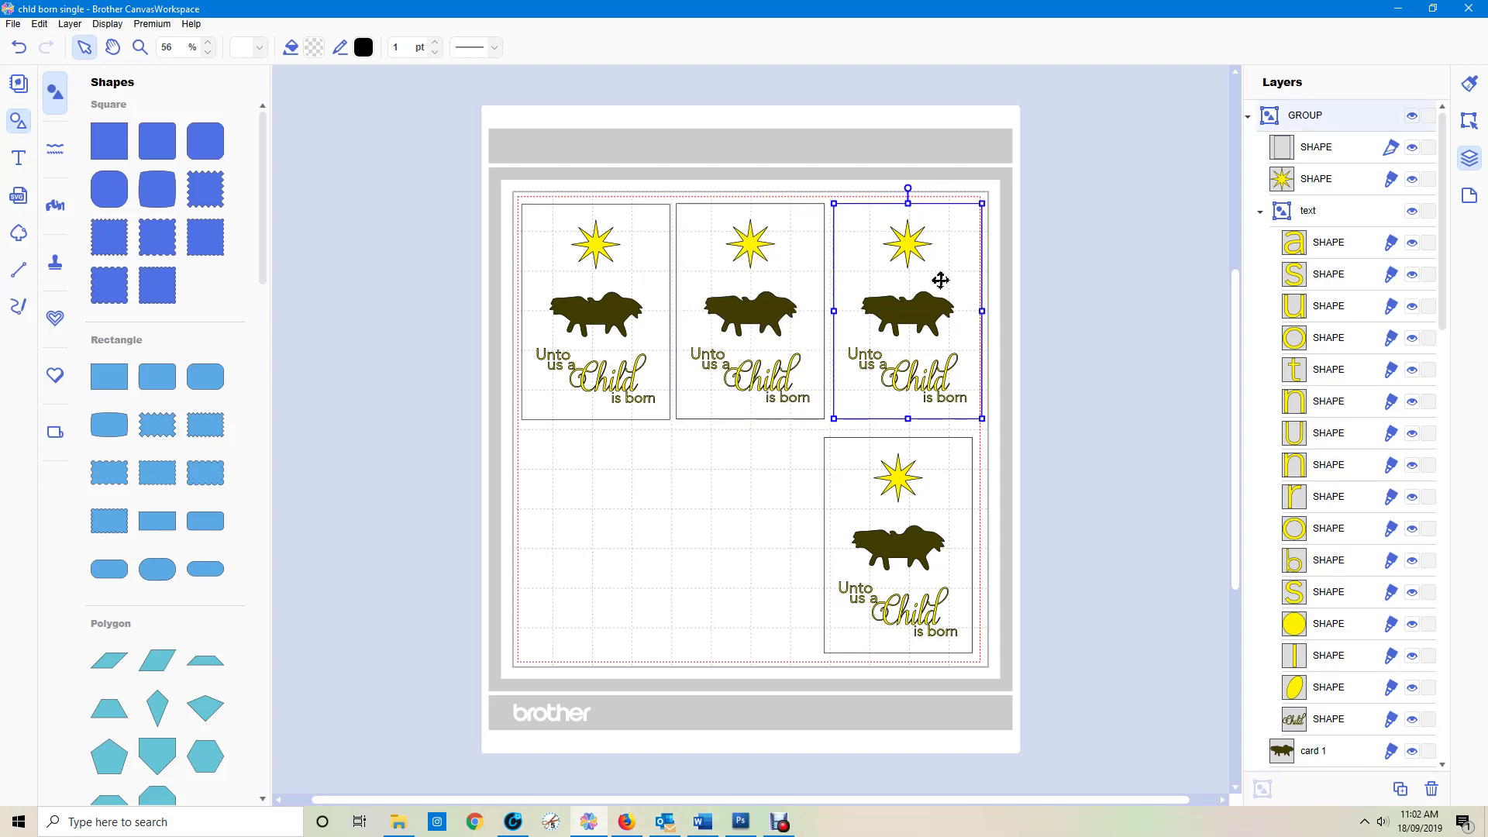
{"action": "key", "text": "Left"}
{"action": "key", "text": "Left"}
{"action": "key", "text": "Left"}
{"action": "key", "text": "Left"}
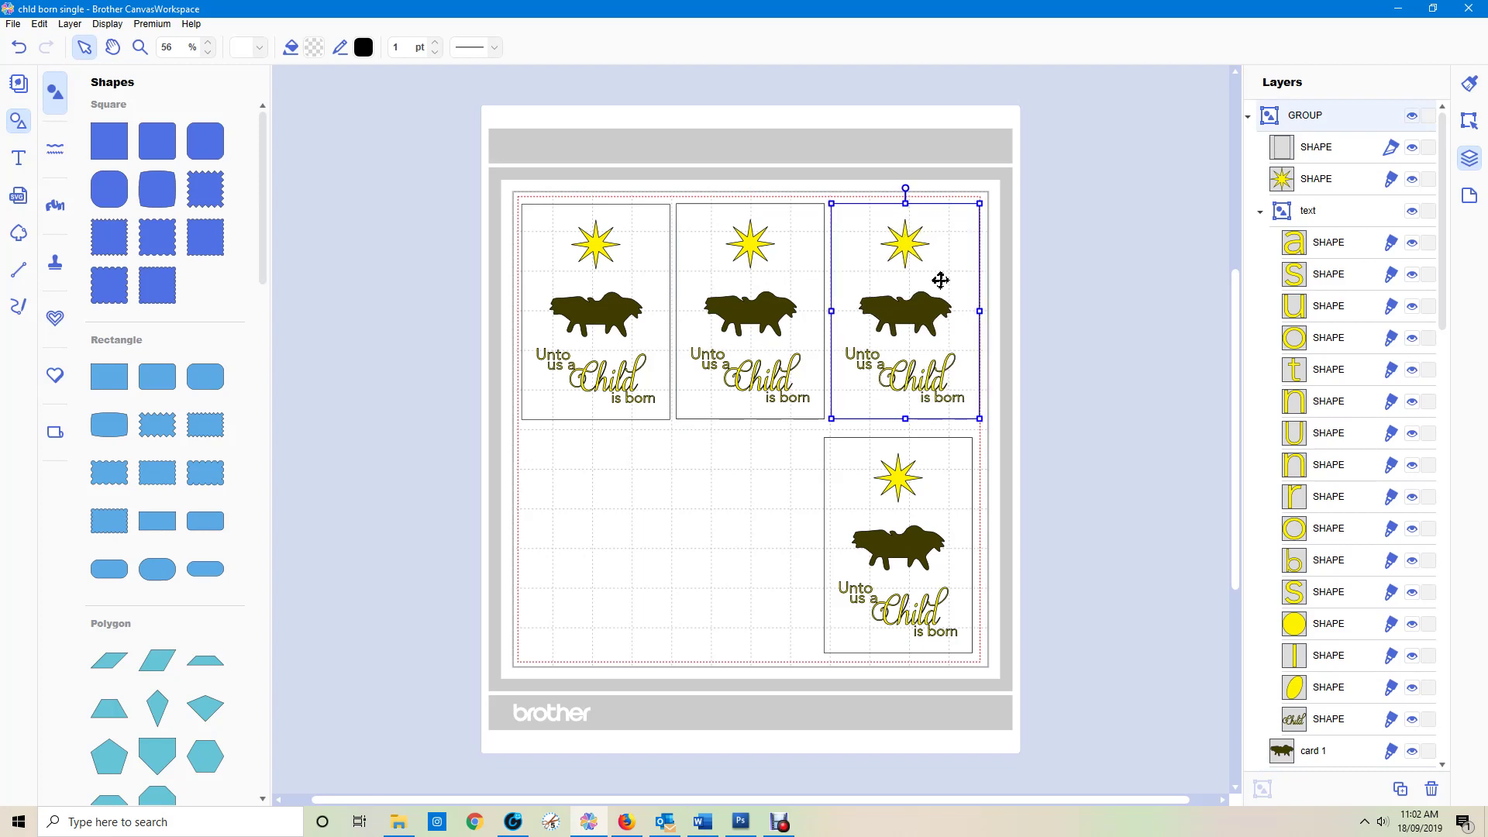
{"action": "key", "text": "Left"}
{"action": "key", "text": "Left"}
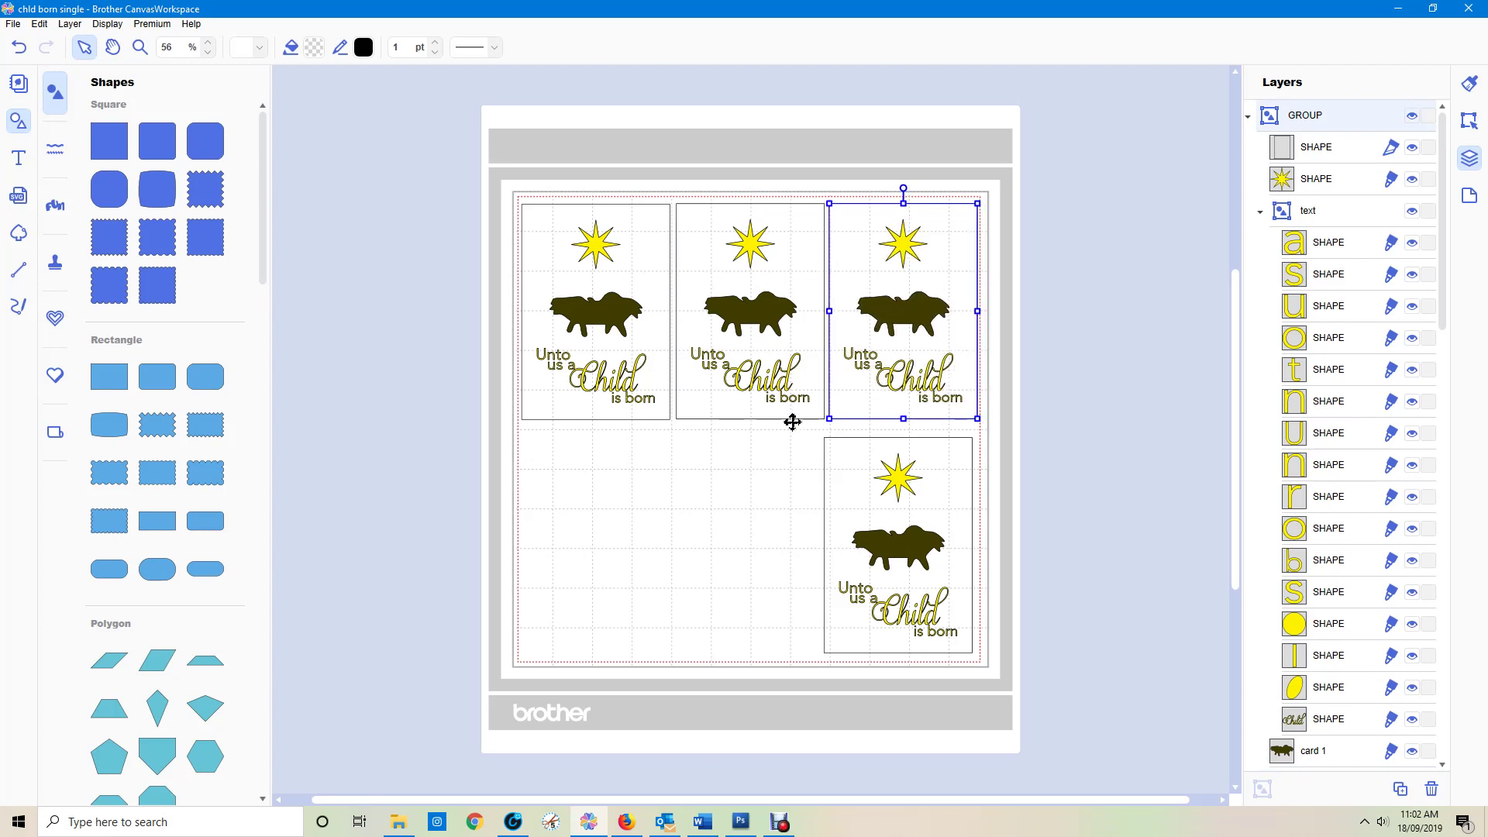
Paste two more grouped cards and place them in the left and middle spaces of the lower row.
{"action": "key", "text": "ctrl+v"}
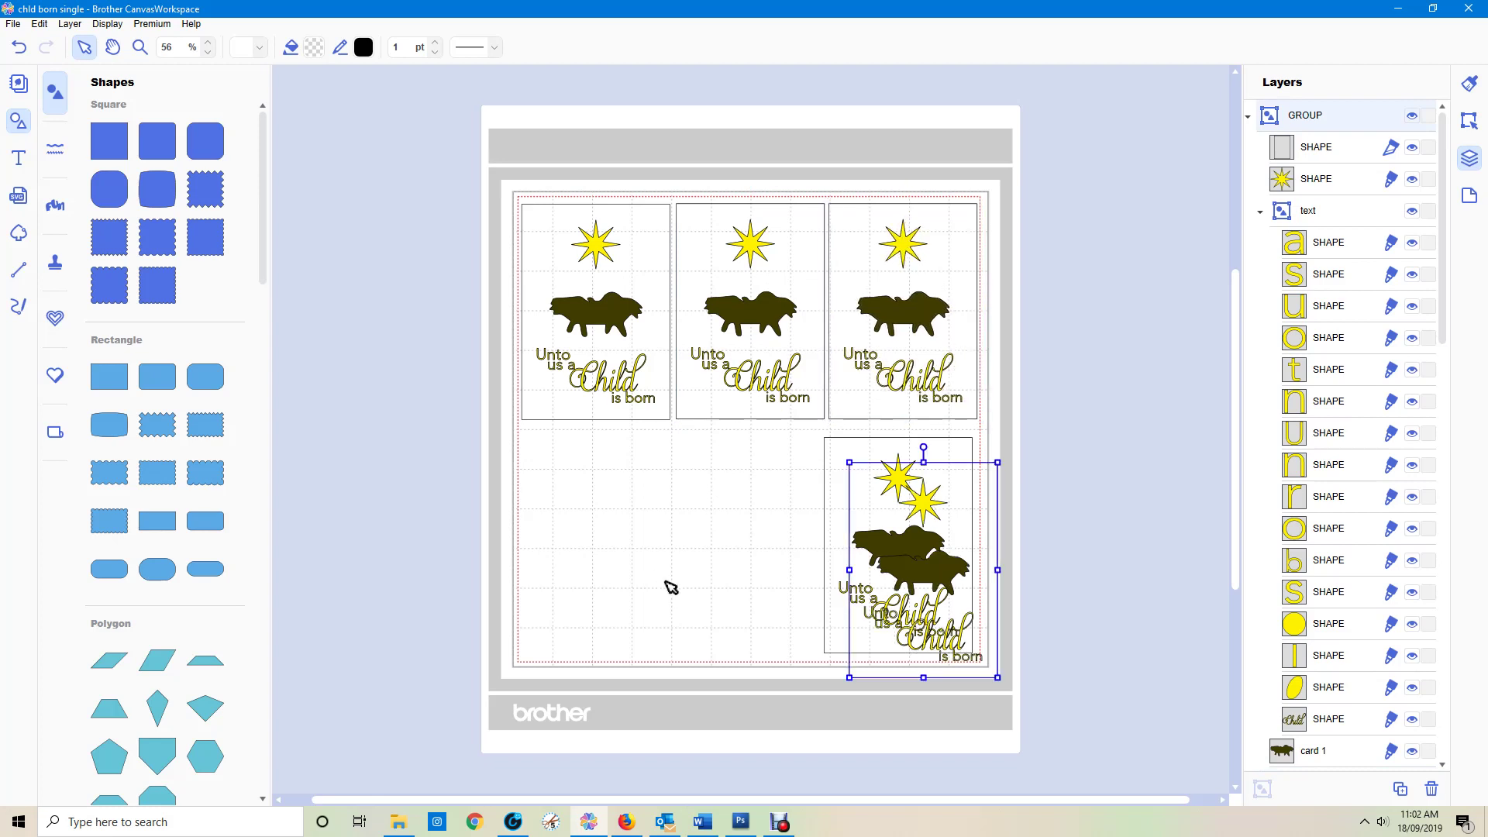
{"action": "left_click_drag", "start_coordinate": [856, 584], "coordinate": [559, 551]}
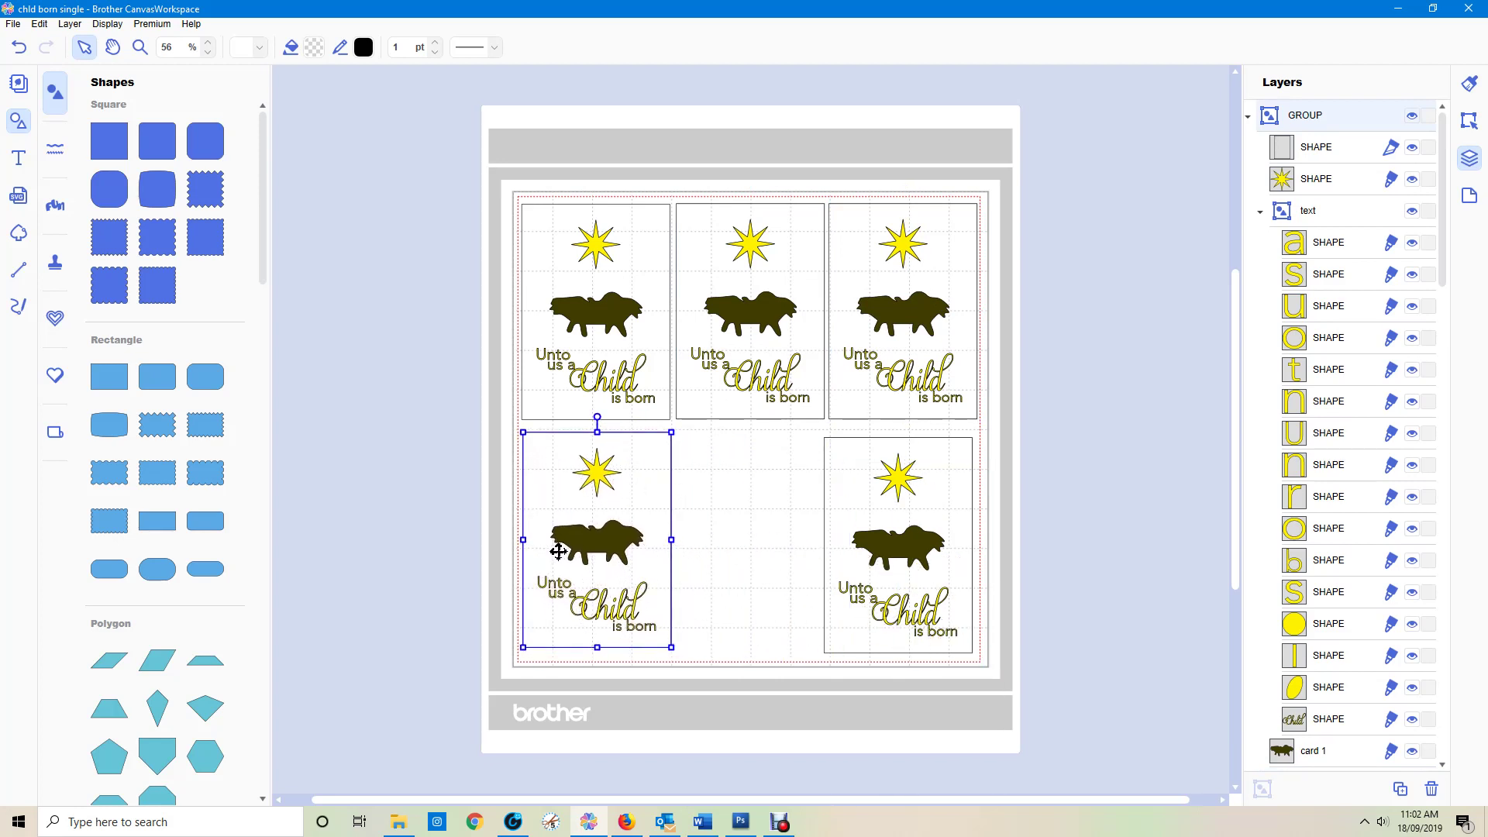
{"action": "key", "text": "ctrl+v"}
{"action": "left_click_drag", "start_coordinate": [933, 570], "coordinate": [748, 528]}
Align the three lower-row cards by their bottom edges.
{"action": "left_click_drag", "start_coordinate": [1024, 717], "coordinate": [281, 438]}
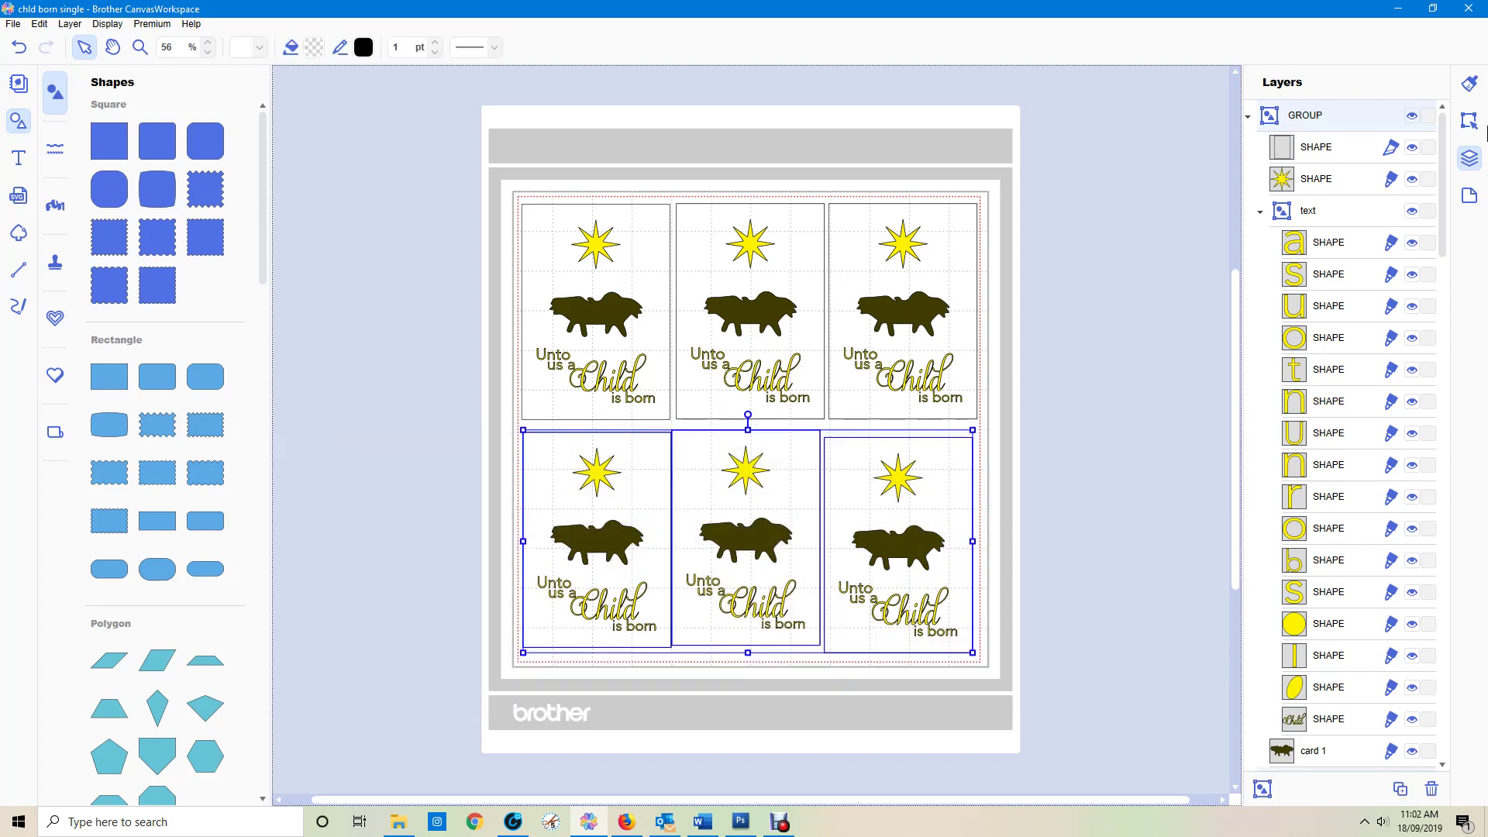
{"action": "left_click", "coordinate": [1469, 120]}
{"action": "left_click", "coordinate": [1330, 463]}
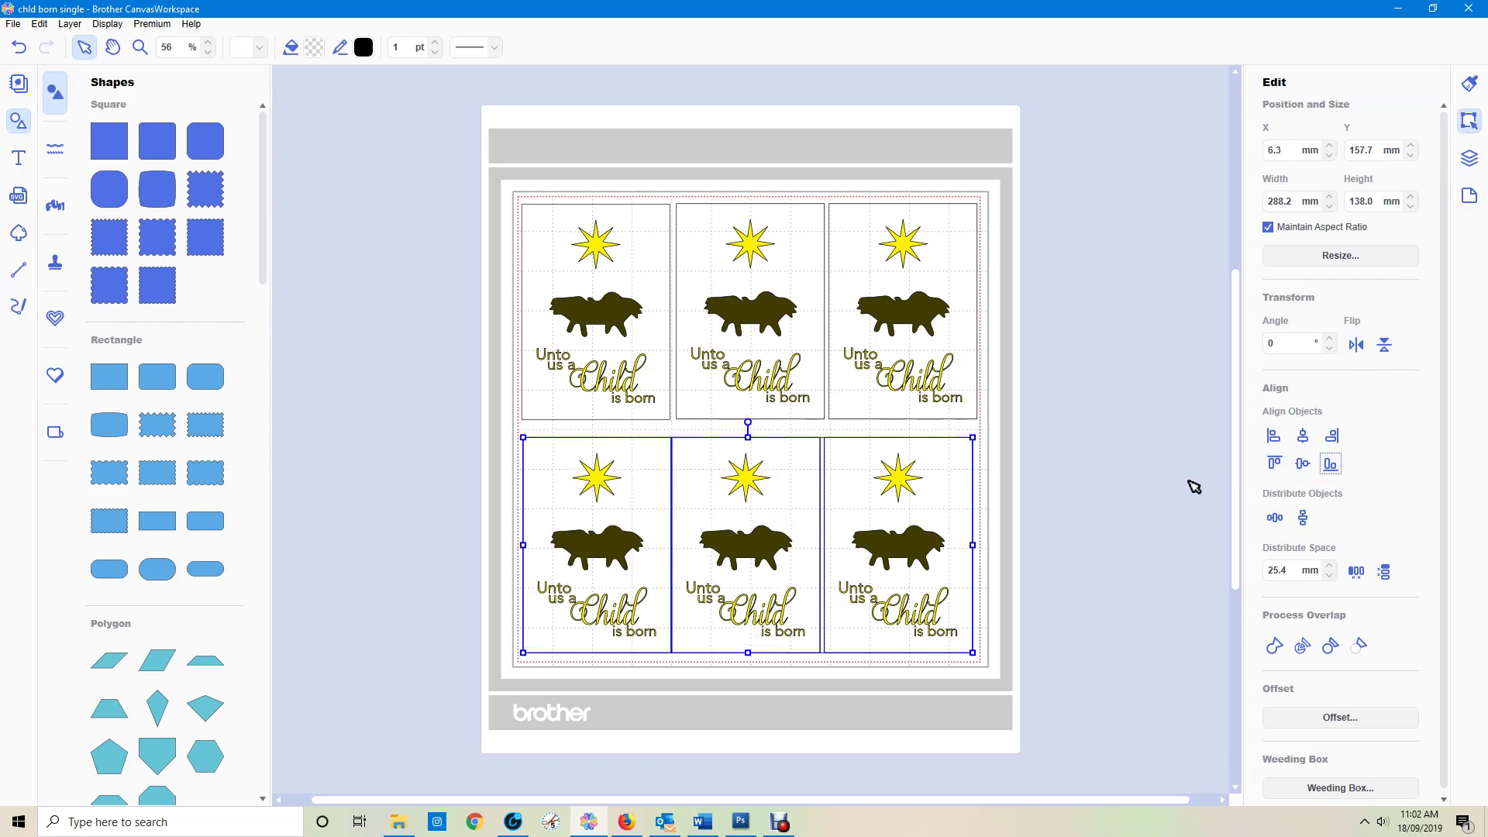
{"action": "left_click", "coordinate": [1142, 515]}
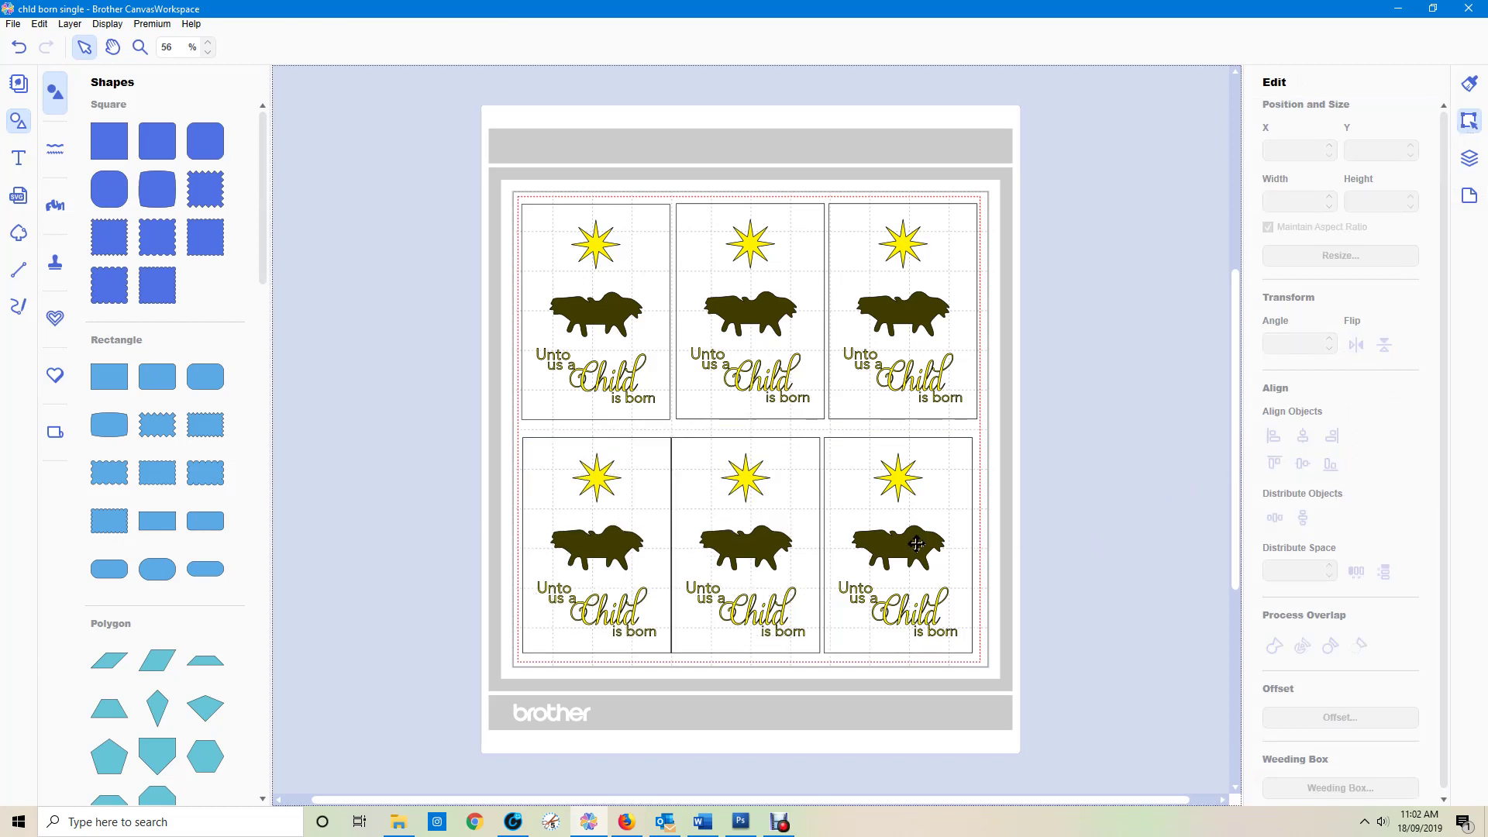
Nudge the lower row's middle card right to leave a gap from the card on its left.
{"action": "left_click", "coordinate": [767, 539]}
{"action": "key", "text": "Right"}
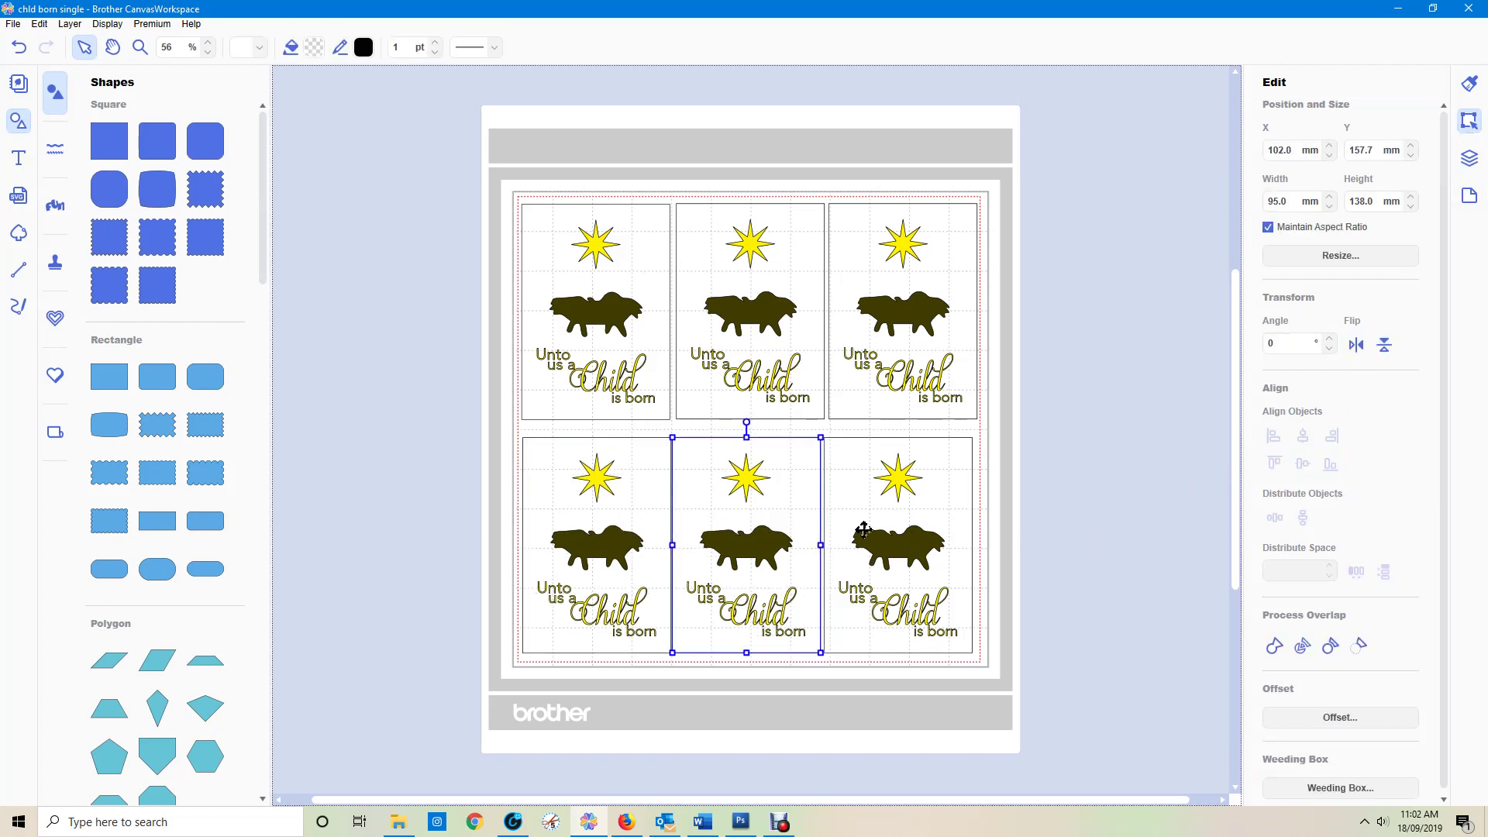
{"action": "left_click", "coordinate": [1048, 377]}
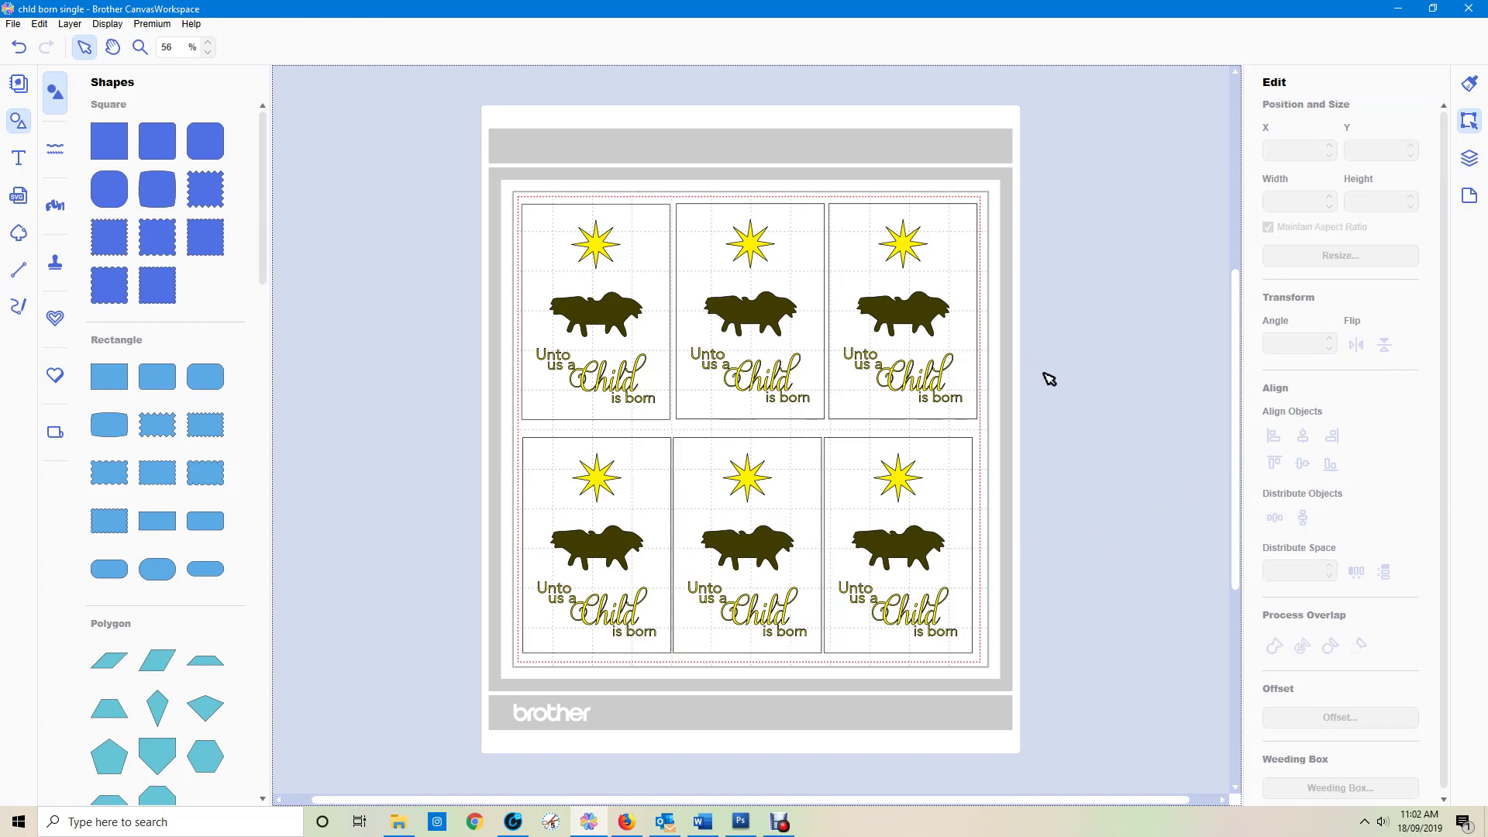
Align the three upper-row cards by their bottom edges.
{"action": "left_click_drag", "start_coordinate": [430, 165], "coordinate": [1055, 396]}
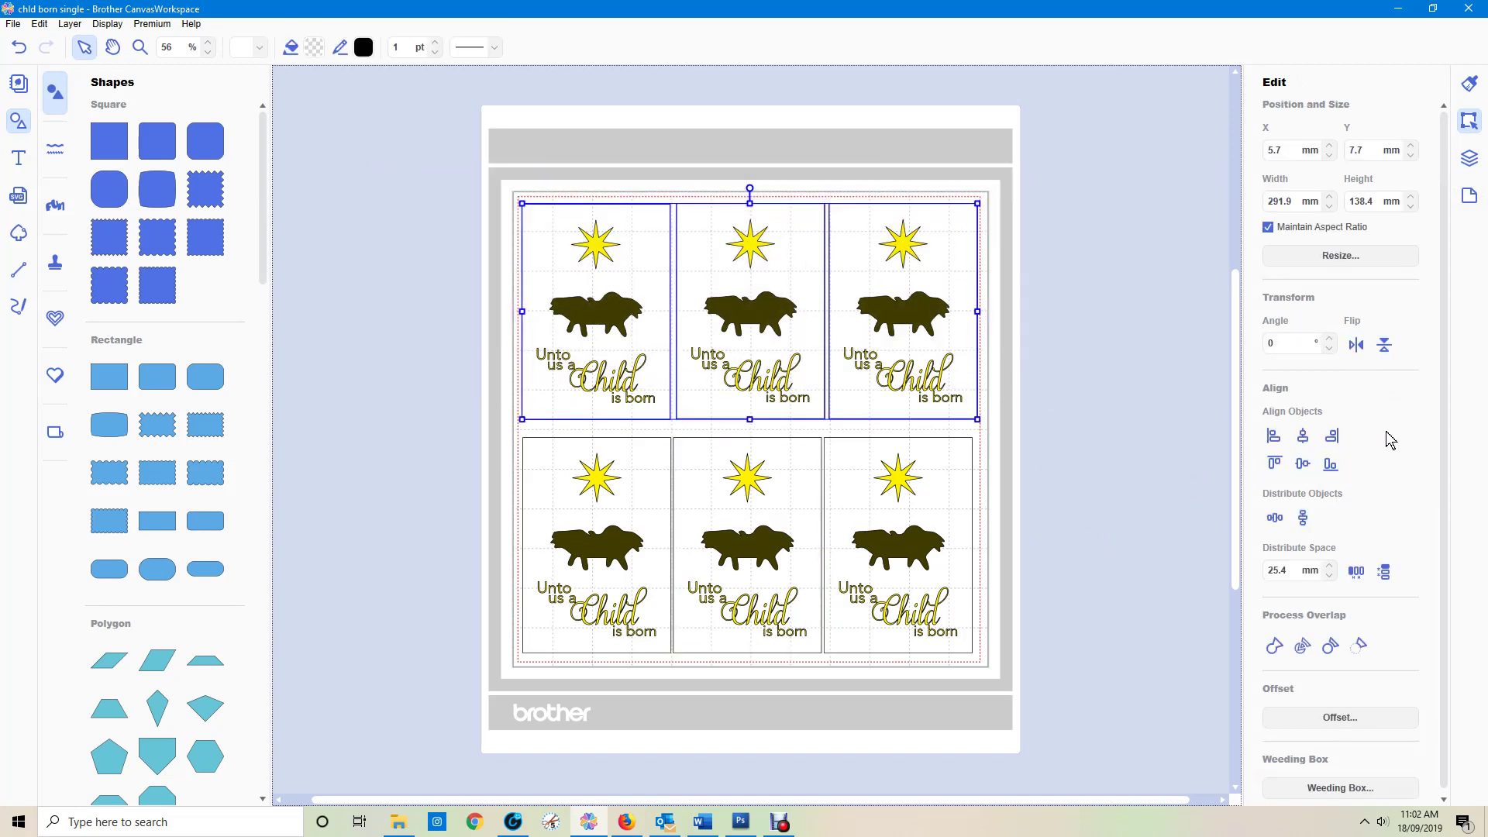
{"action": "left_click", "coordinate": [1330, 463]}
{"action": "left_click", "coordinate": [1158, 331]}
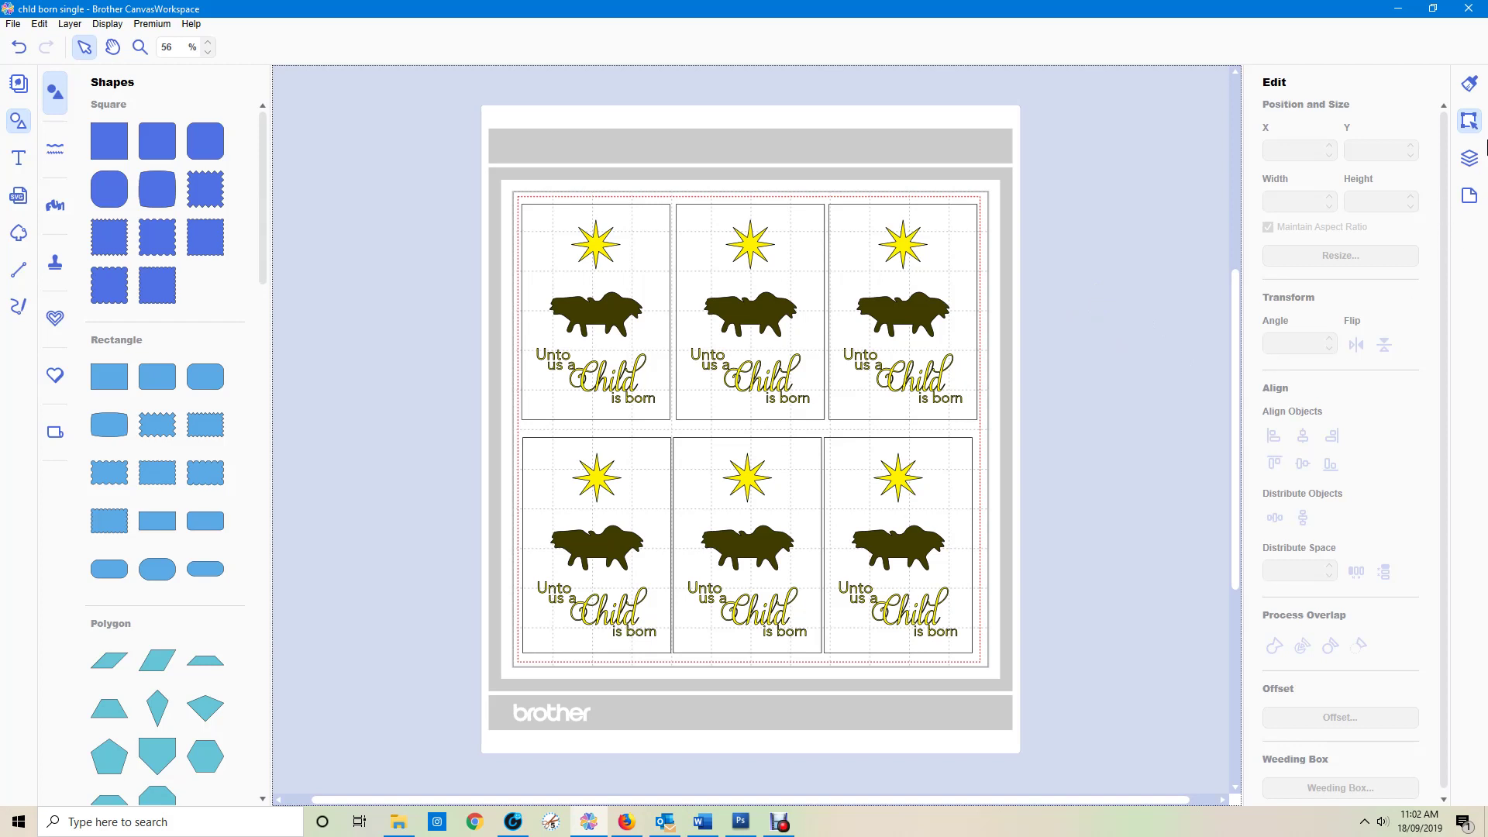
Collapse the expanded text groups inside the card groups in the layer list and review the resulting list of card layers.
{"action": "left_click", "coordinate": [1471, 157]}
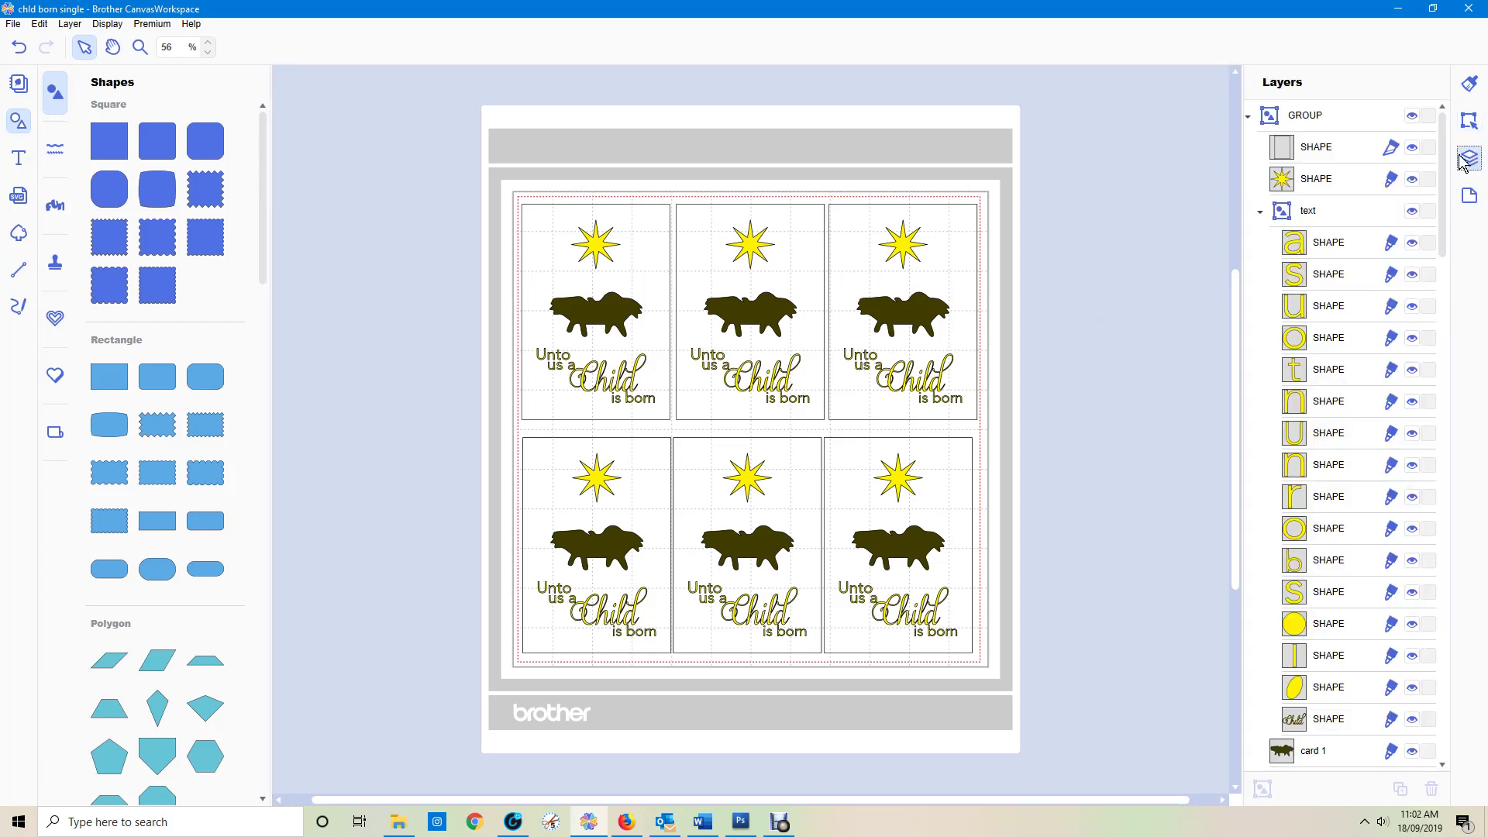
{"action": "left_click", "coordinate": [1261, 211]}
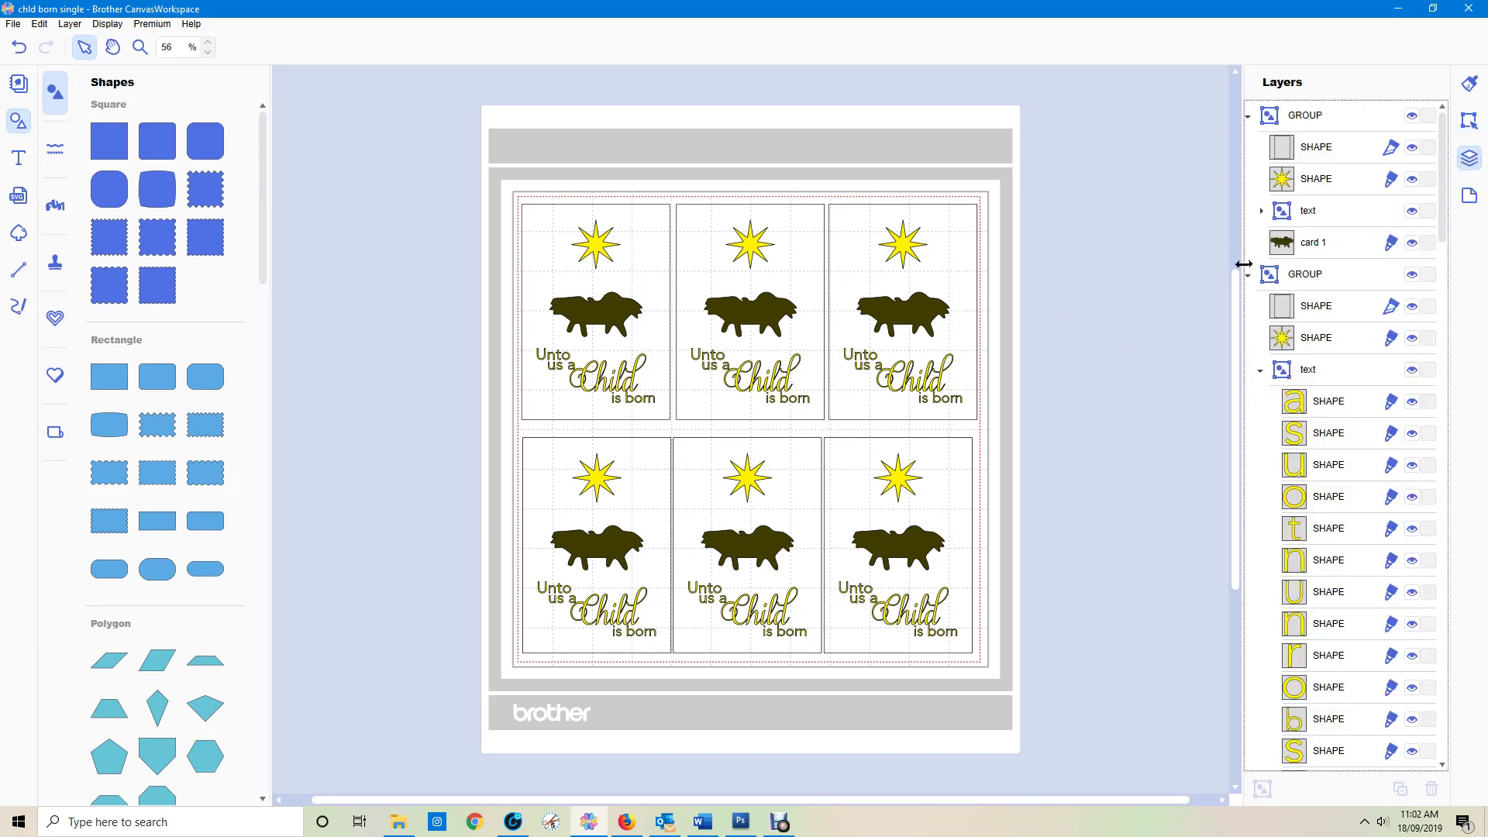
{"action": "left_click", "coordinate": [1260, 370]}
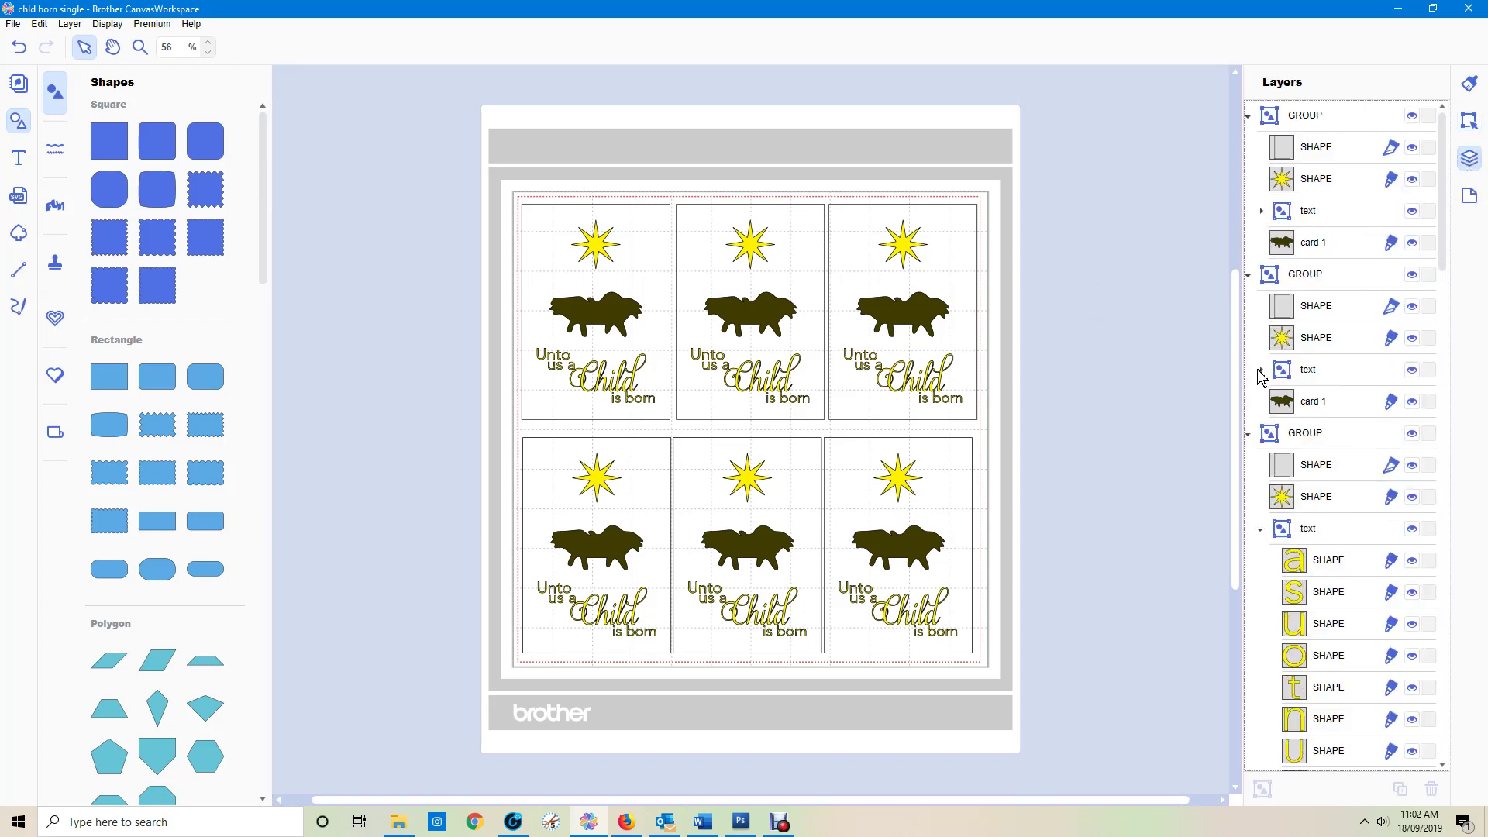
{"action": "left_click", "coordinate": [1269, 534]}
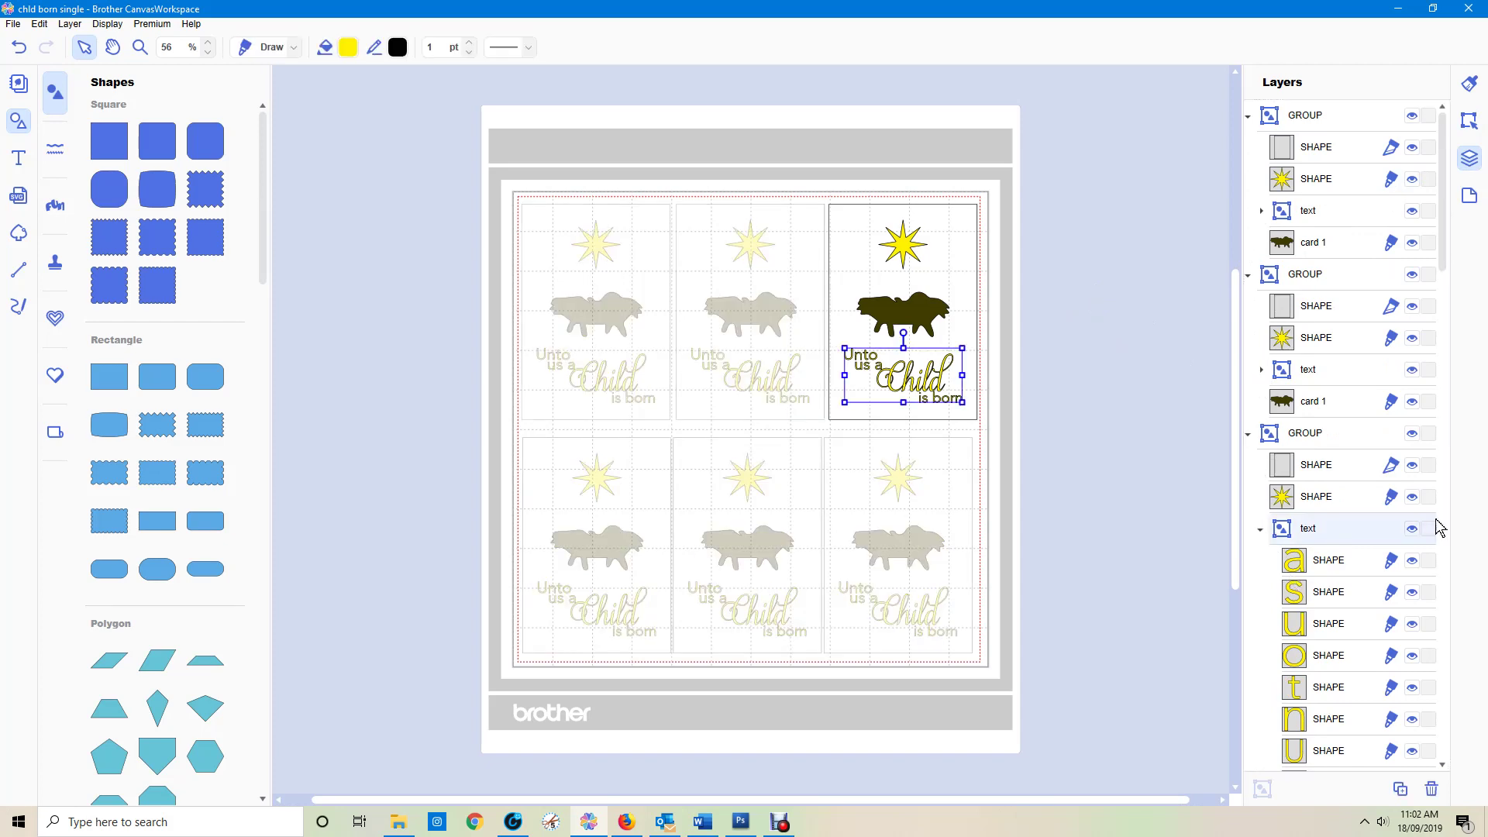
{"action": "left_click", "coordinate": [1260, 530]}
{"action": "left_click_drag", "start_coordinate": [1444, 240], "coordinate": [1441, 369]}
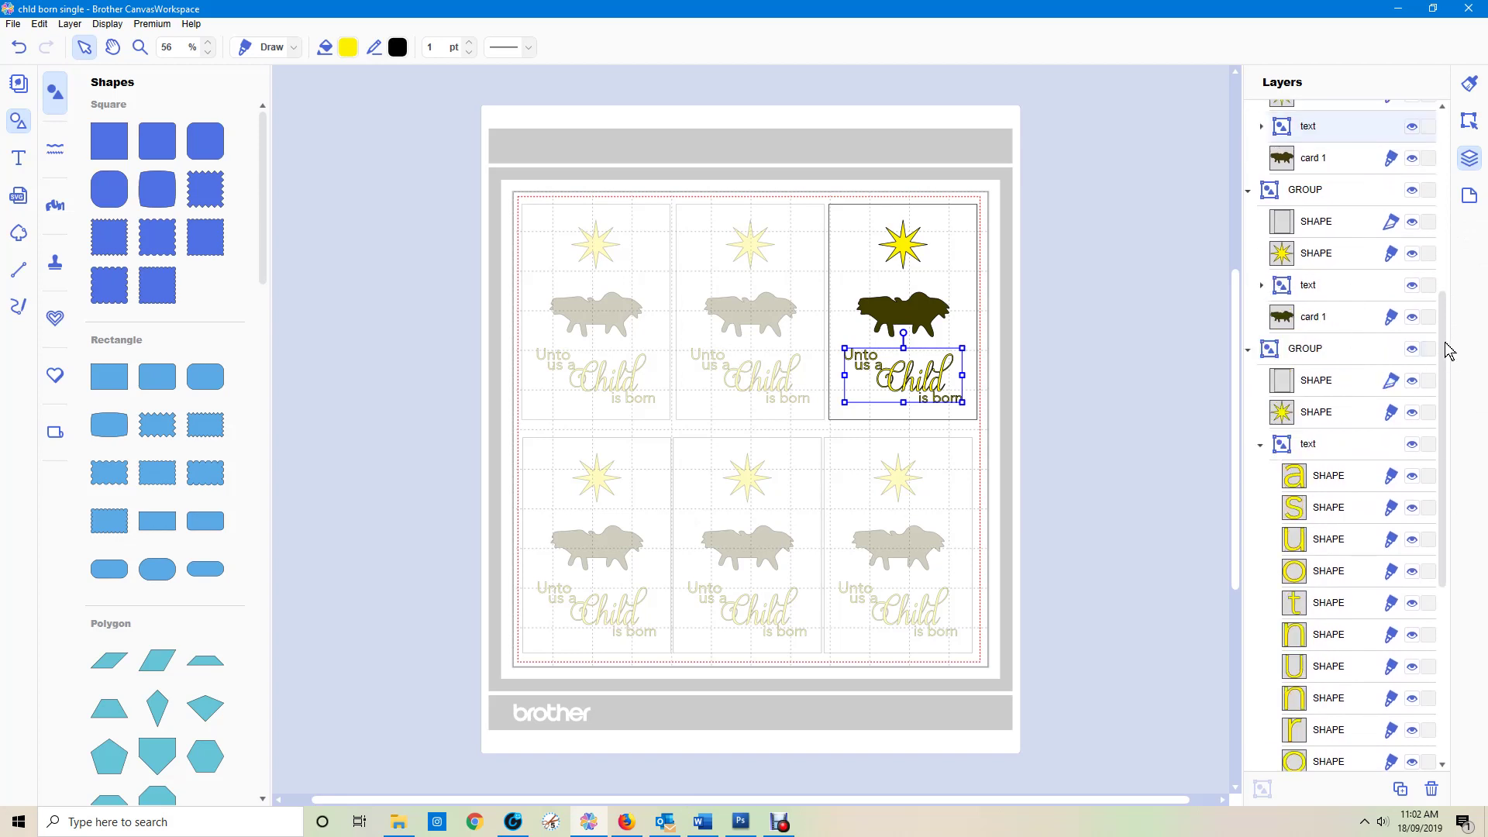
{"action": "left_click", "coordinate": [1260, 445]}
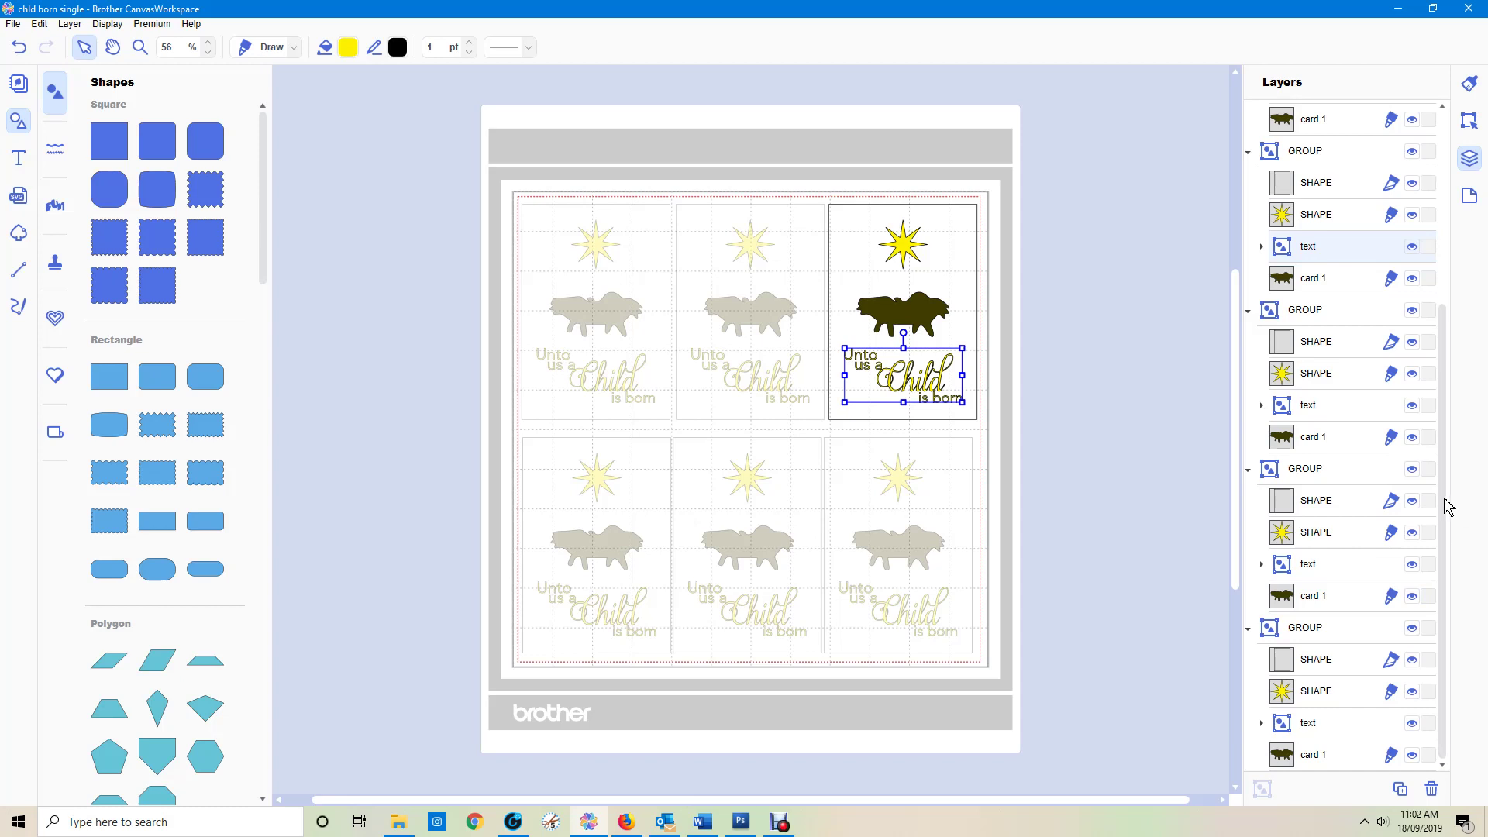
{"action": "scroll", "coordinate": [1452, 511], "scroll_direction": "down", "scroll_amount": 2}
{"action": "scroll", "coordinate": [1455, 295], "scroll_direction": "up", "scroll_amount": 2}
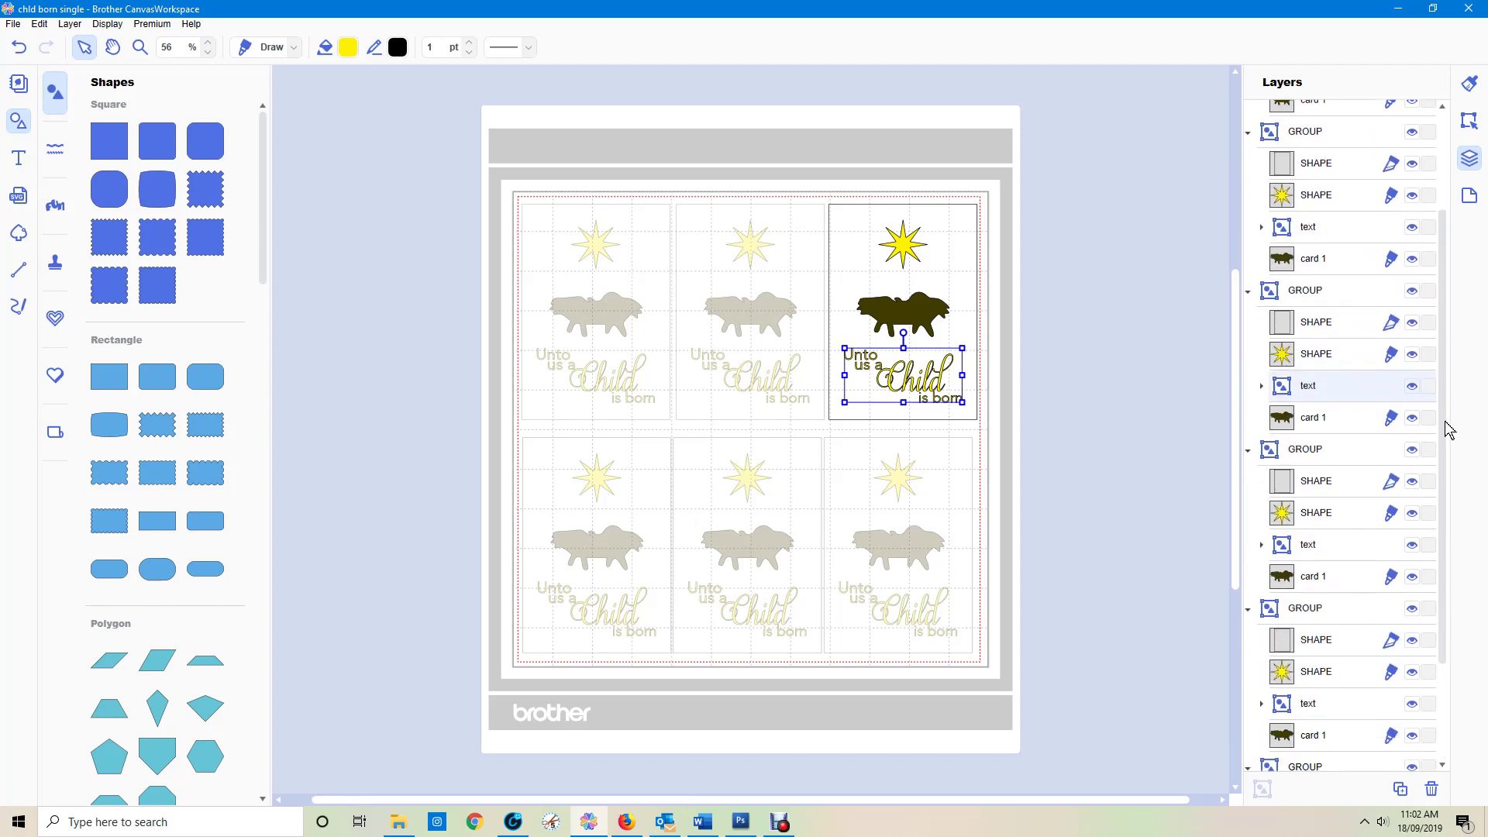
{"action": "scroll", "coordinate": [1440, 666], "scroll_direction": "up", "scroll_amount": 5}
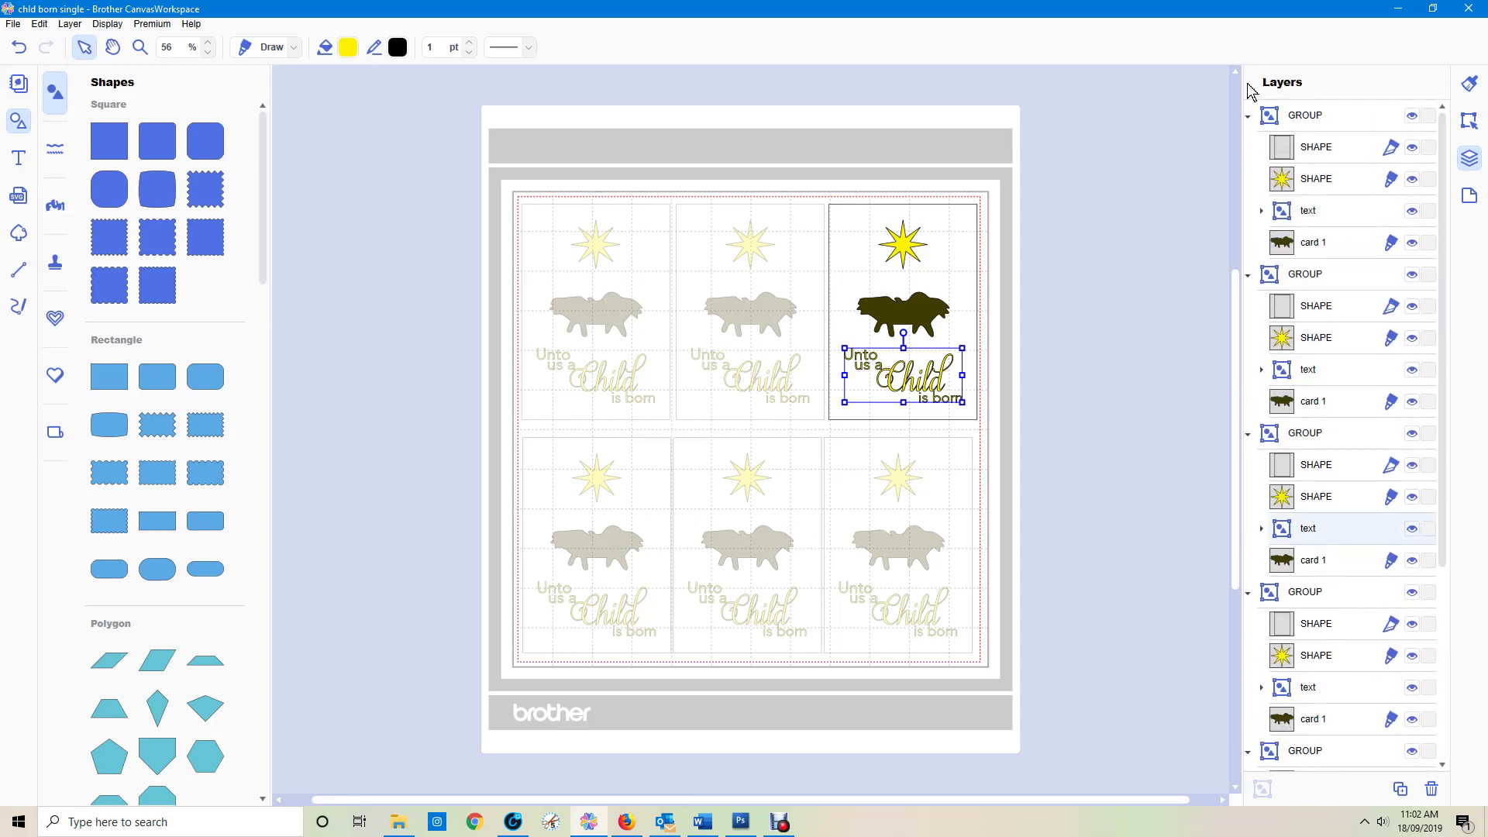
{"action": "left_click", "coordinate": [1147, 183]}
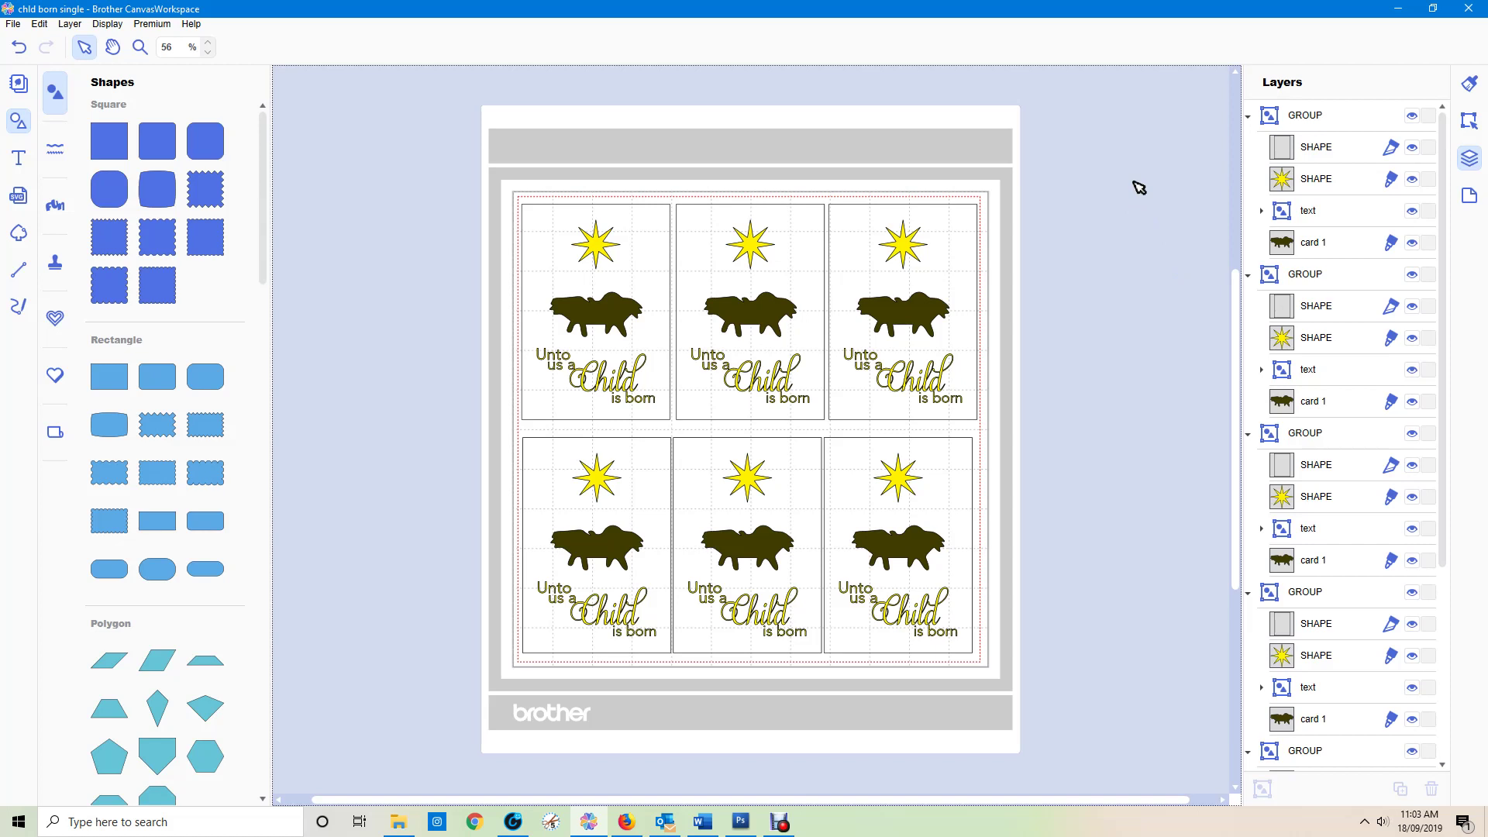
Ungroup the lower row's middle and left cards and the upper row's right card.
{"action": "left_click", "coordinate": [1309, 116]}
{"action": "right_click", "coordinate": [1308, 114]}
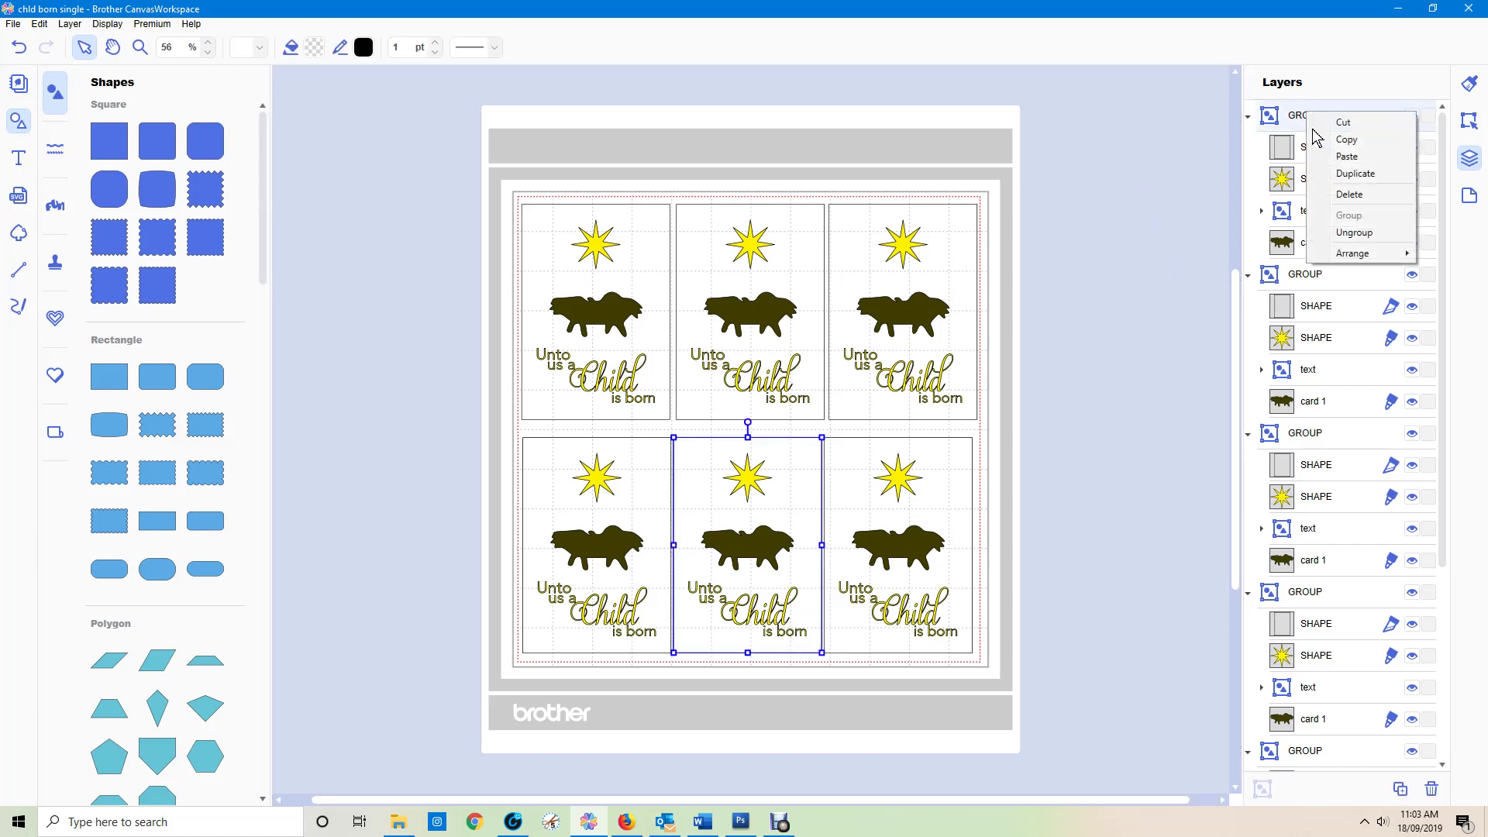
{"action": "left_click", "coordinate": [1354, 233]}
{"action": "left_click", "coordinate": [1309, 246]}
{"action": "right_click", "coordinate": [1308, 245]}
{"action": "left_click", "coordinate": [1364, 366]}
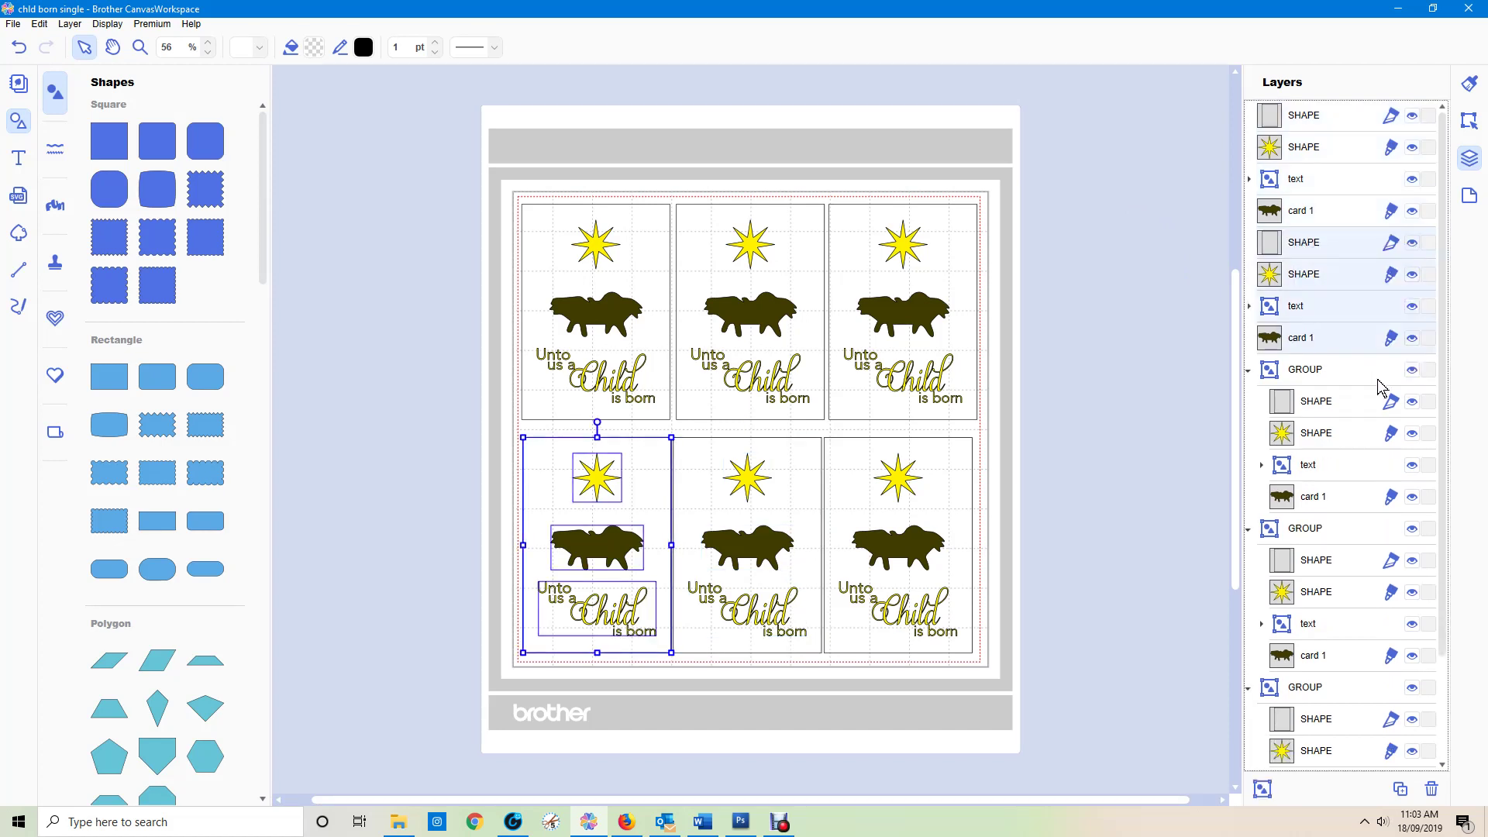
{"action": "left_click", "coordinate": [1310, 371]}
{"action": "right_click", "coordinate": [1311, 372]}
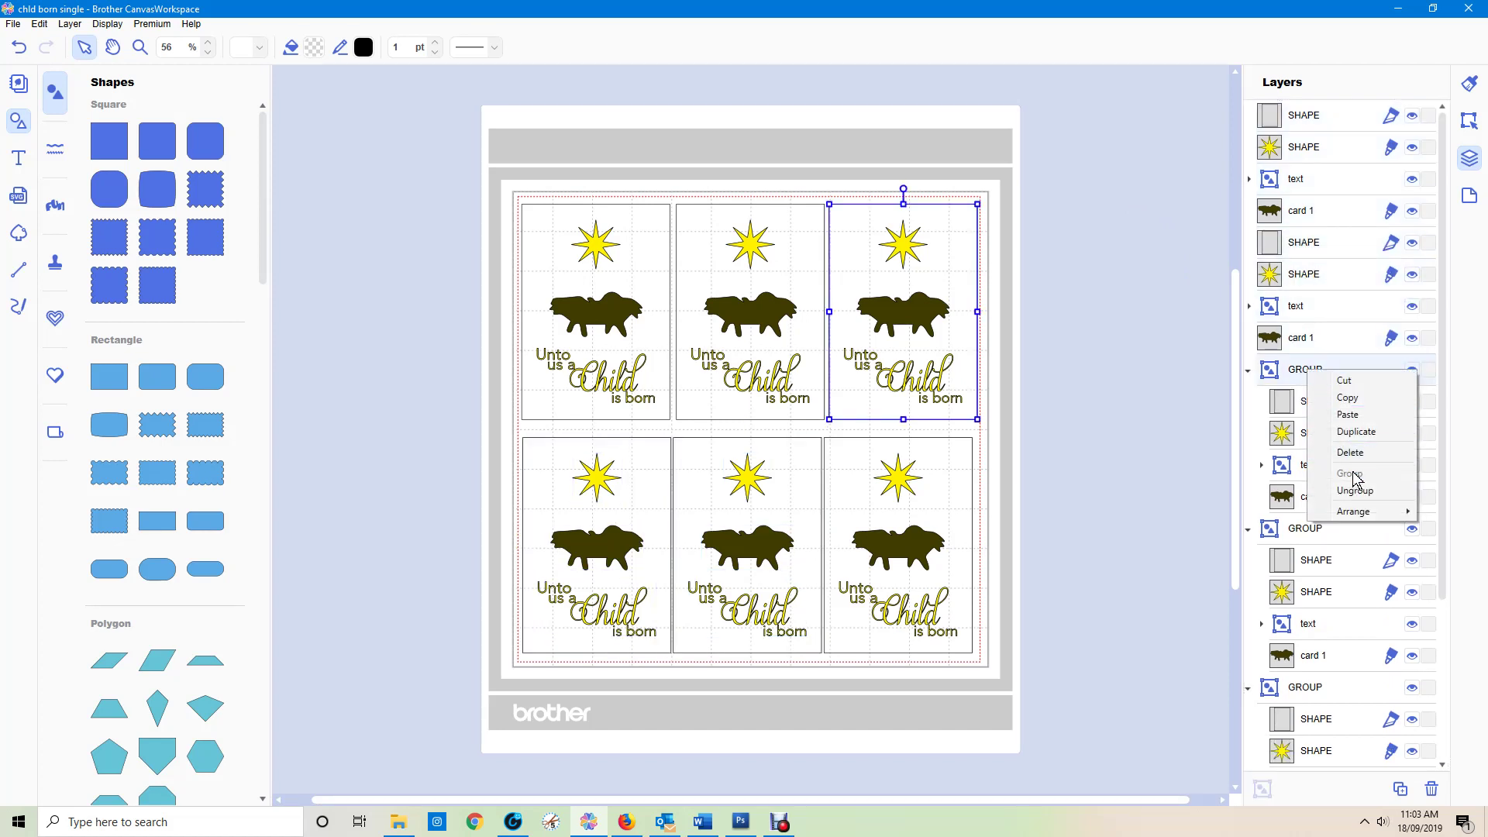
{"action": "left_click", "coordinate": [1356, 490]}
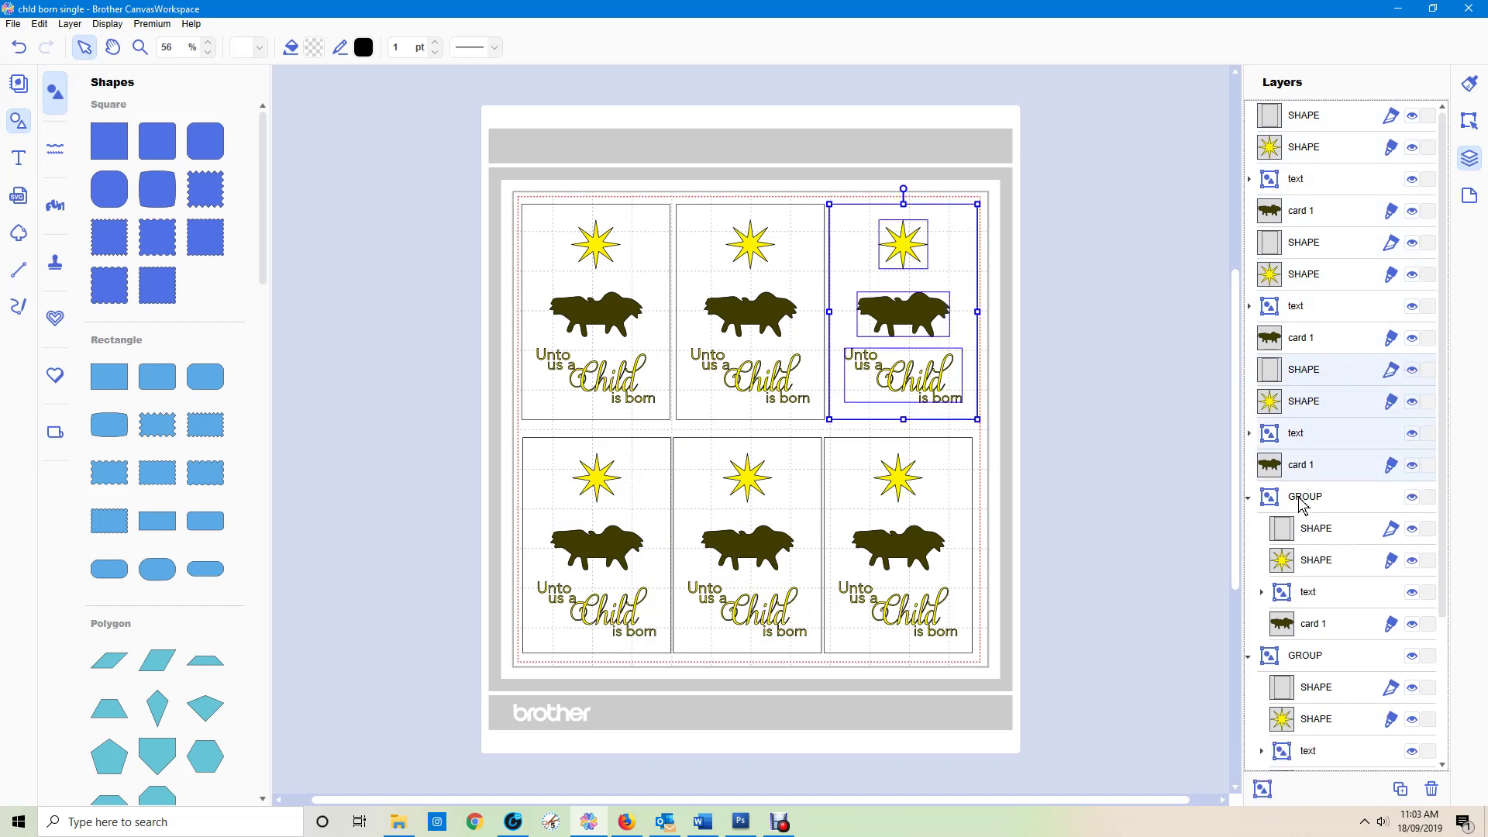
Ungroup the three remaining card groups: the upper row's middle card, the lower row's right card and the upper row's left card.
{"action": "left_click", "coordinate": [1303, 500]}
{"action": "right_click", "coordinate": [1303, 500]}
{"action": "left_click", "coordinate": [1353, 616]}
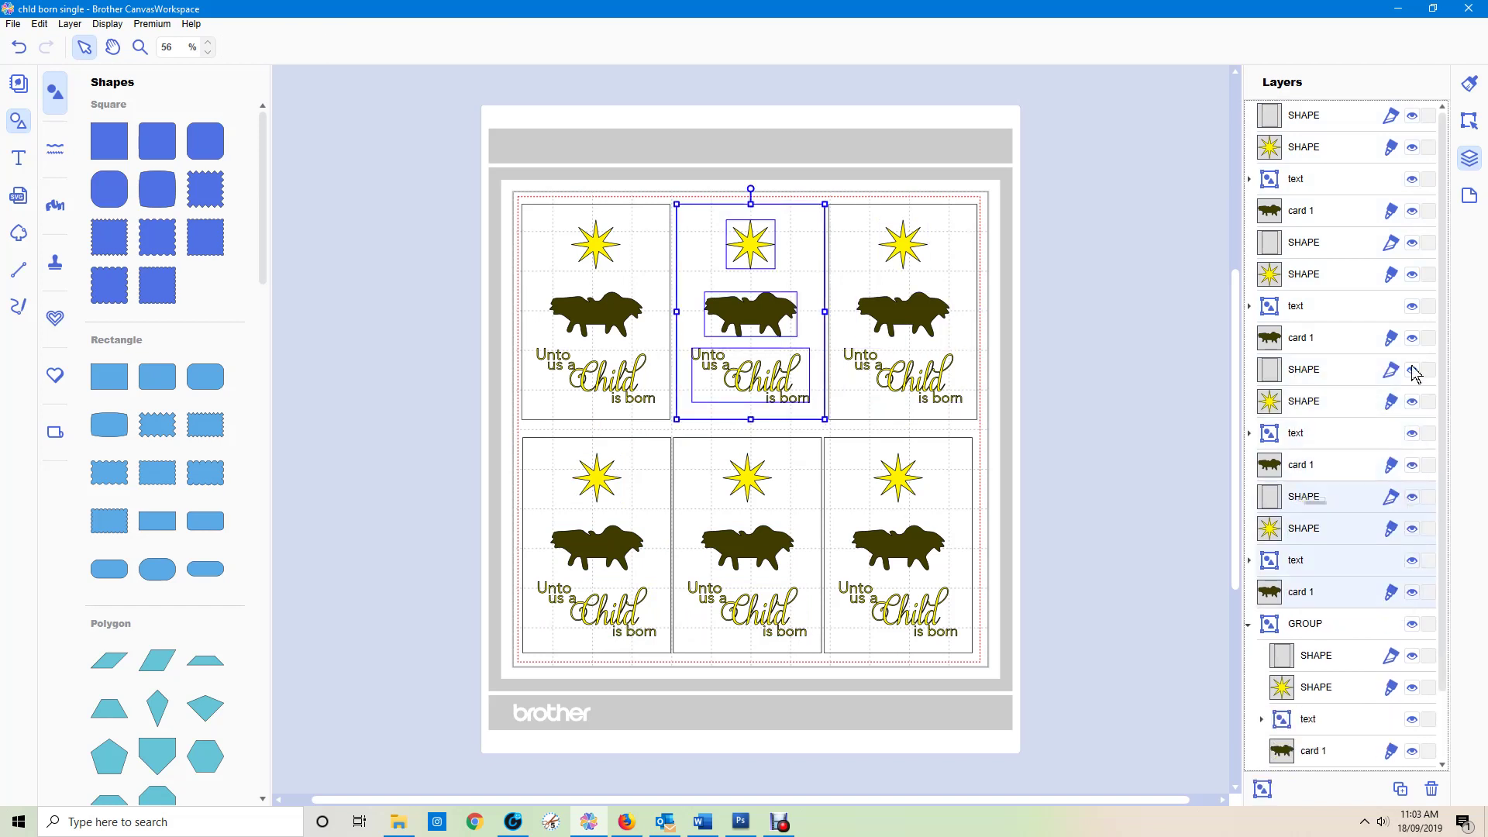
{"action": "left_click_drag", "start_coordinate": [1441, 335], "coordinate": [1439, 527]}
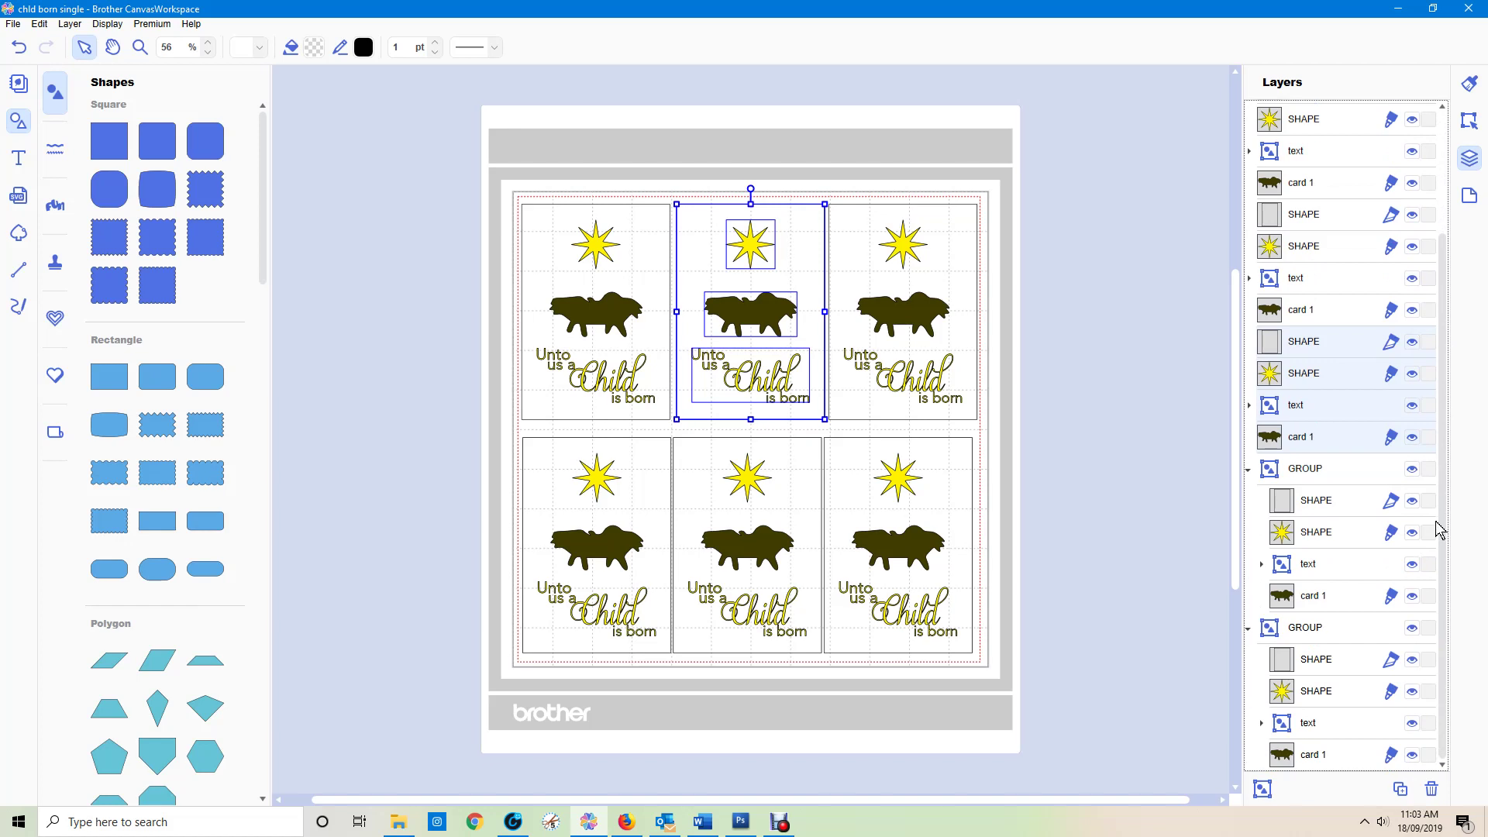
{"action": "left_click", "coordinate": [1295, 471]}
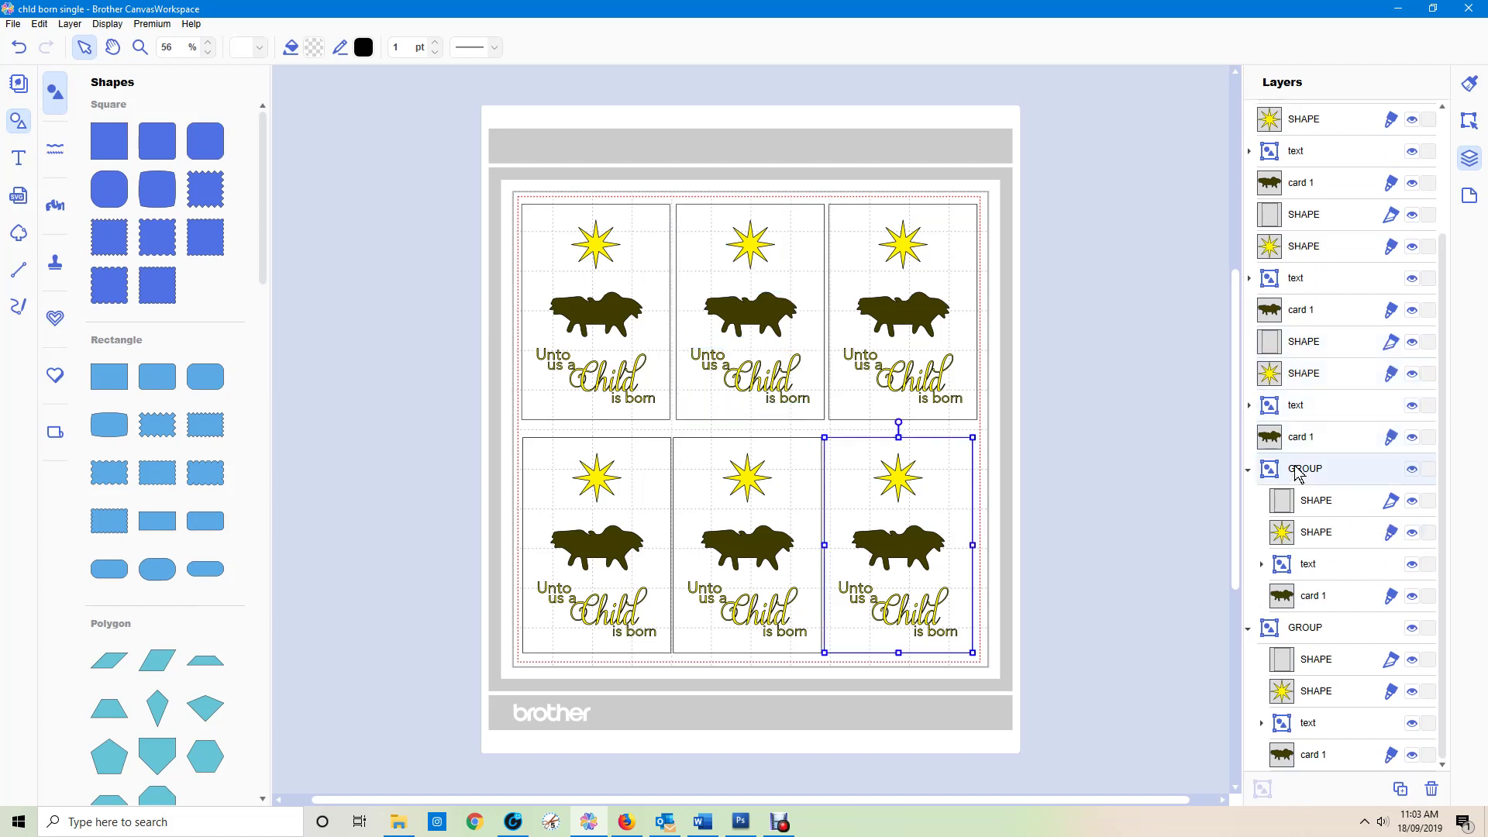
{"action": "right_click", "coordinate": [1295, 470]}
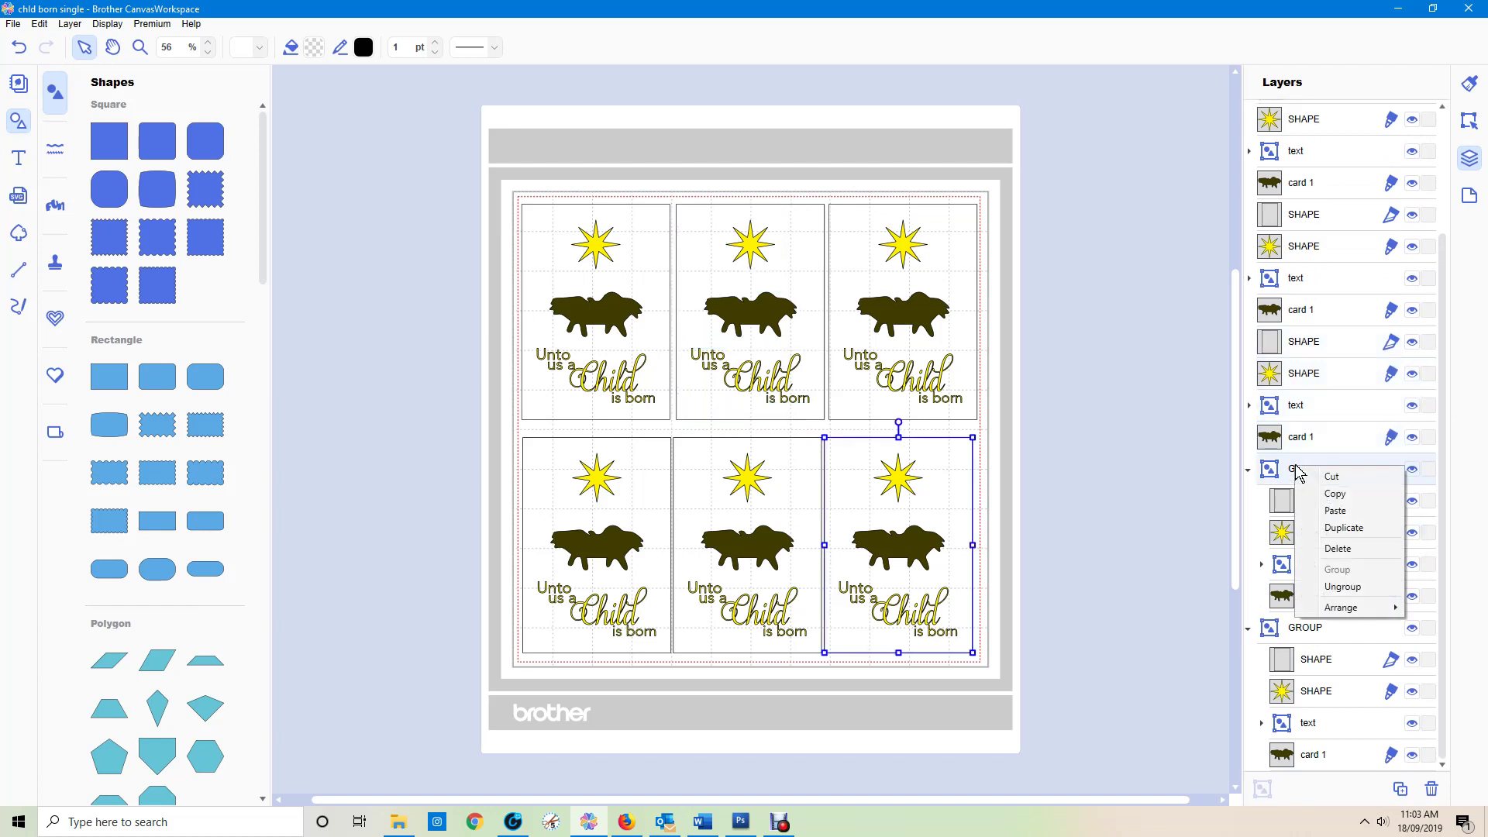
{"action": "left_click", "coordinate": [1340, 588]}
{"action": "left_click", "coordinate": [1305, 638]}
{"action": "right_click", "coordinate": [1305, 638]}
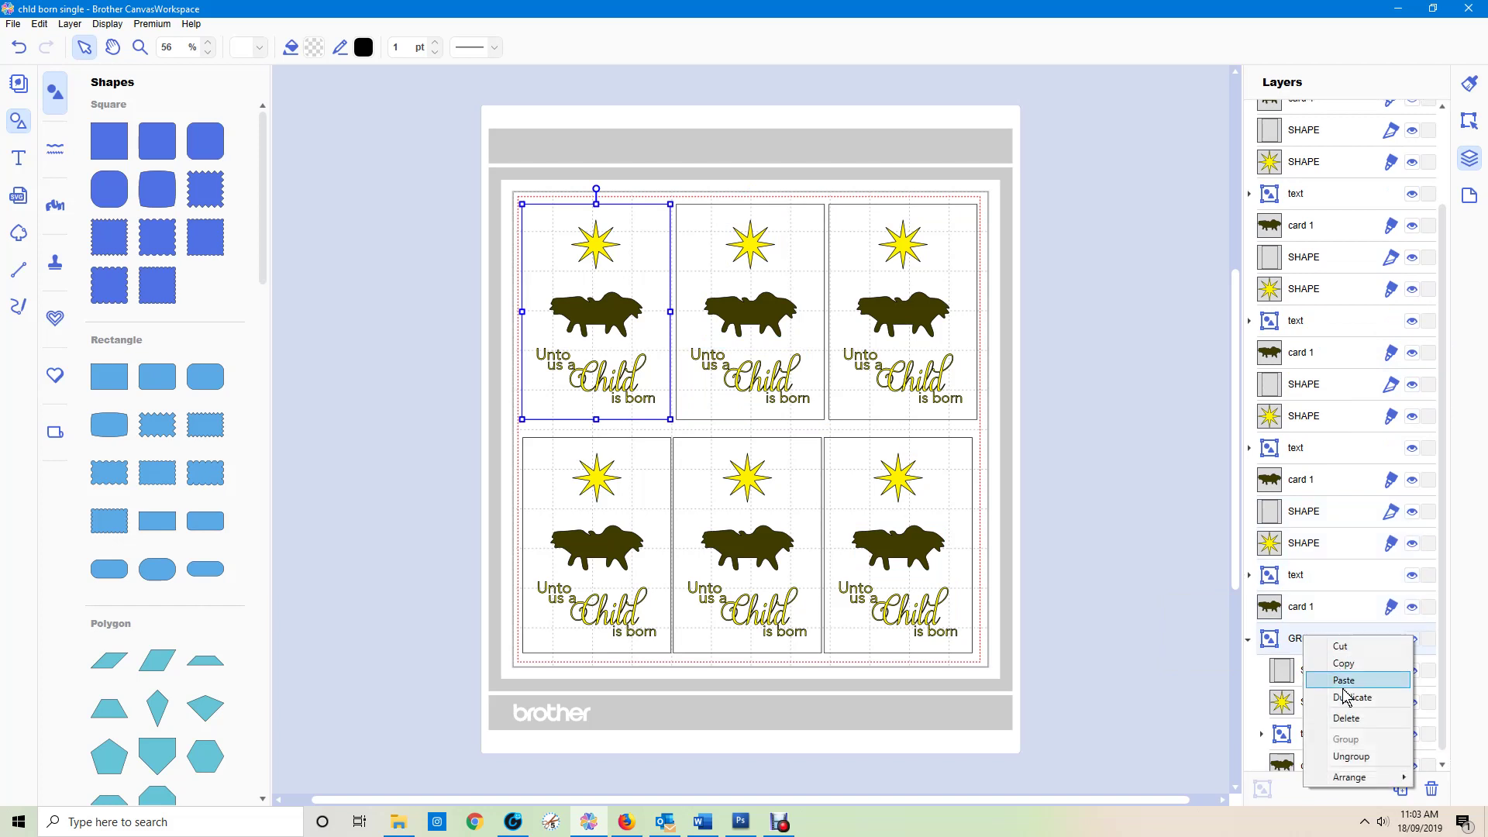
{"action": "left_click", "coordinate": [1348, 756]}
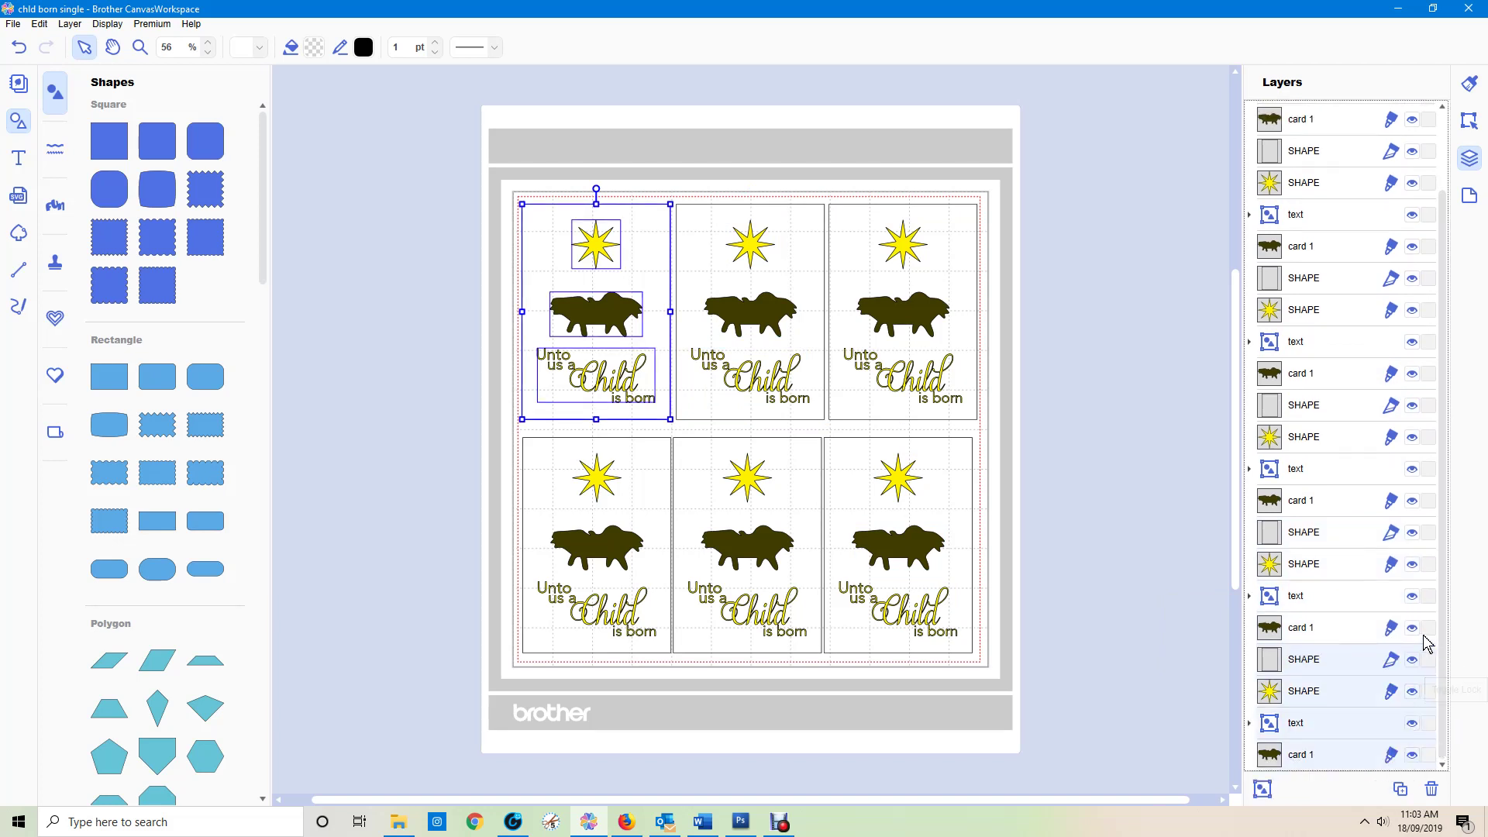
{"action": "left_click", "coordinate": [1156, 449]}
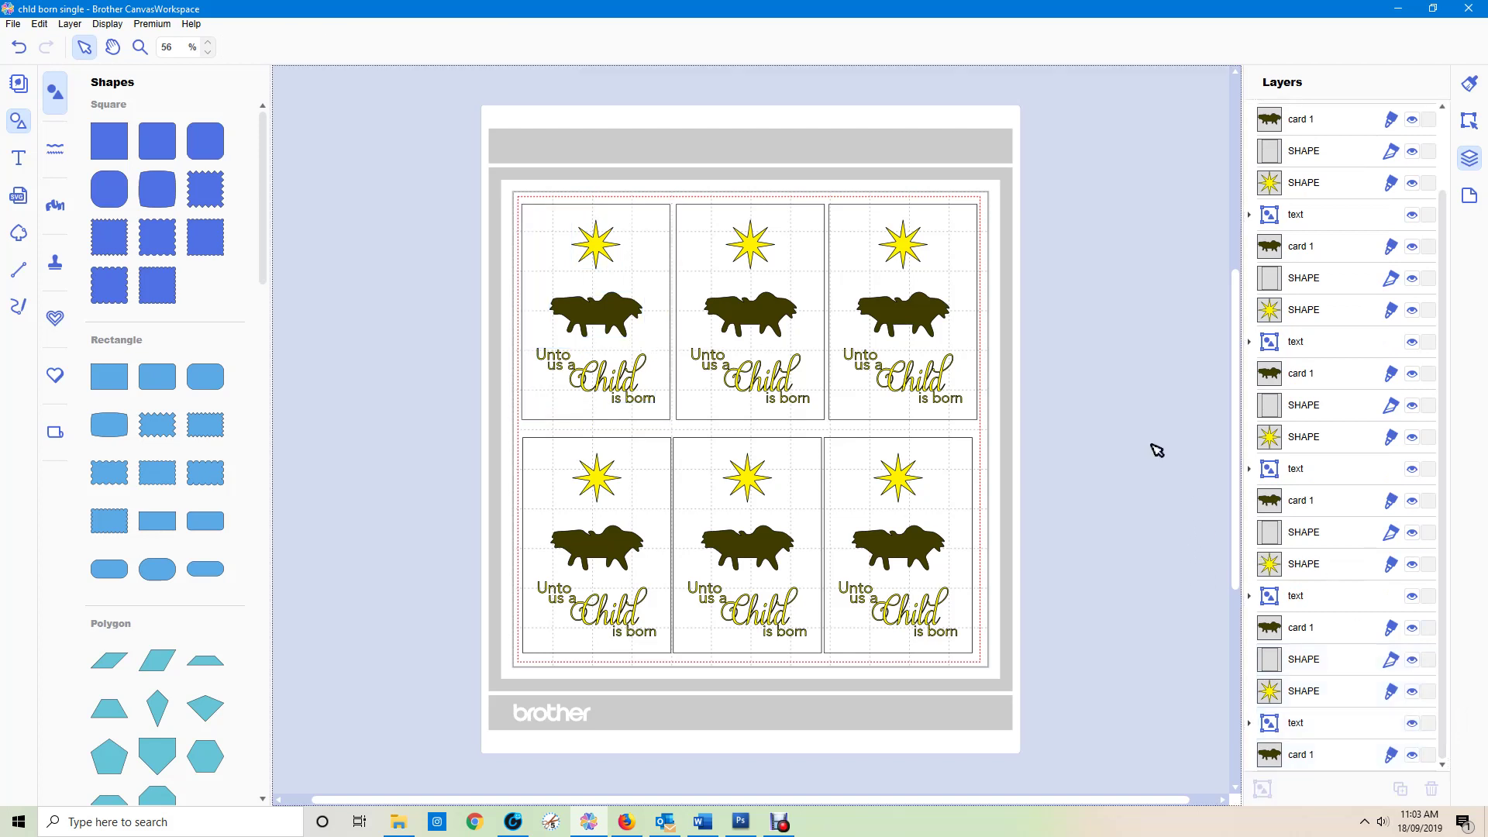
{"action": "scroll", "coordinate": [1144, 414], "scroll_direction": "up", "scroll_amount": 3}
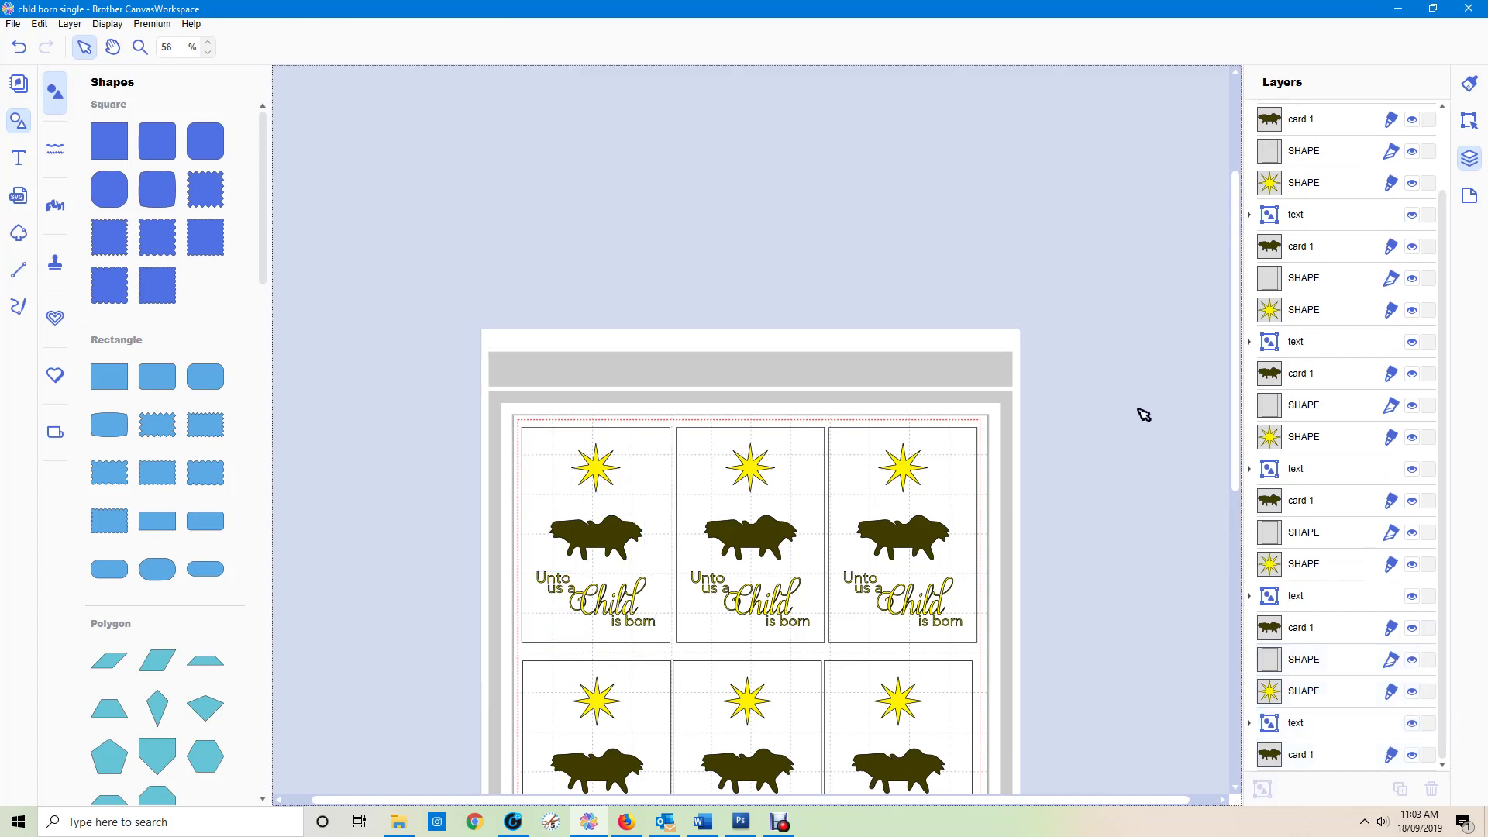
{"action": "scroll", "coordinate": [1157, 440], "scroll_direction": "down", "scroll_amount": 2}
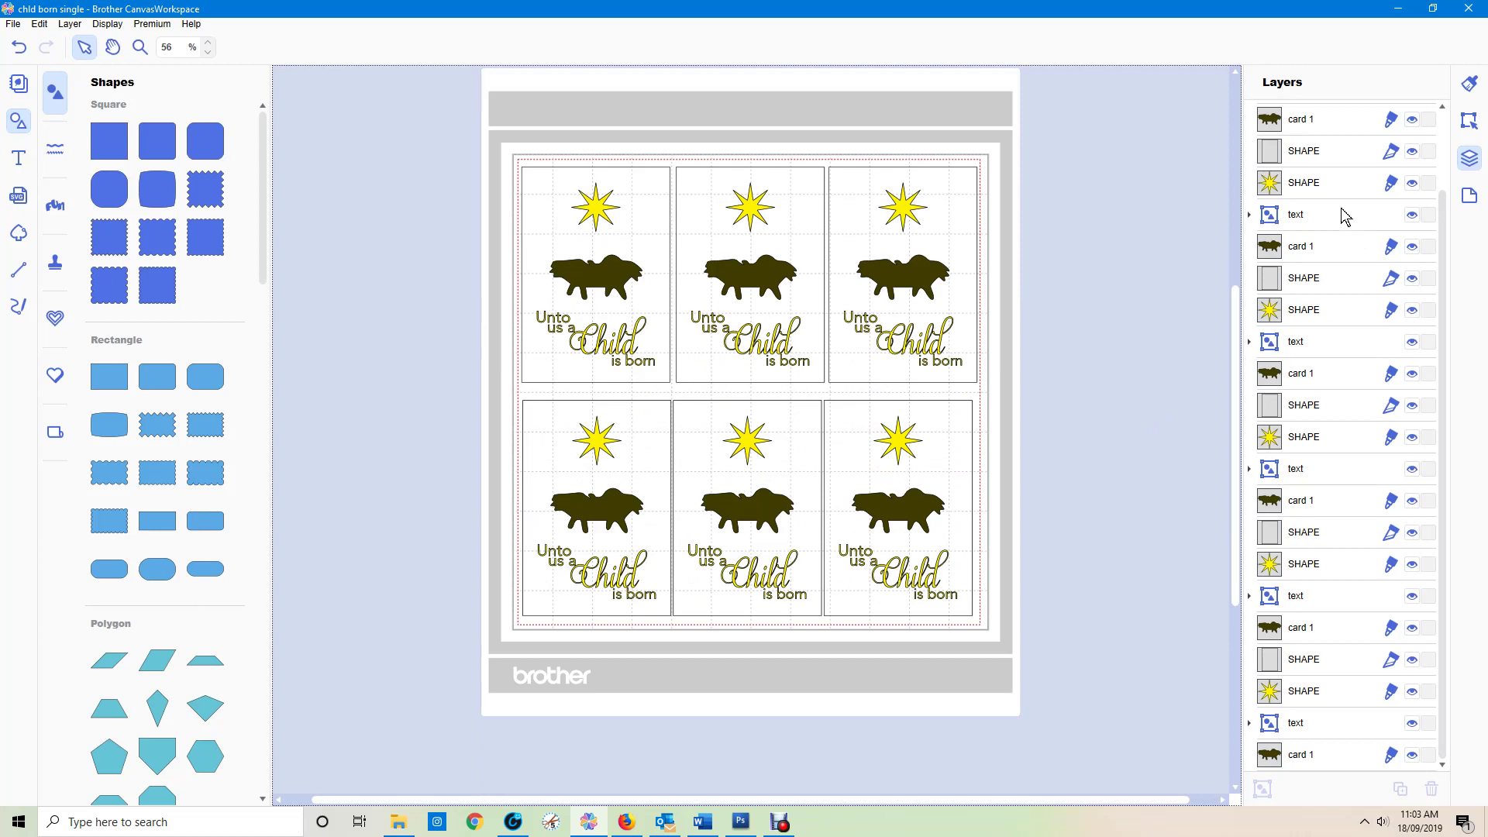
Group the yellow star shapes from all six cards into one group.
{"action": "left_click", "coordinate": [1311, 191]}
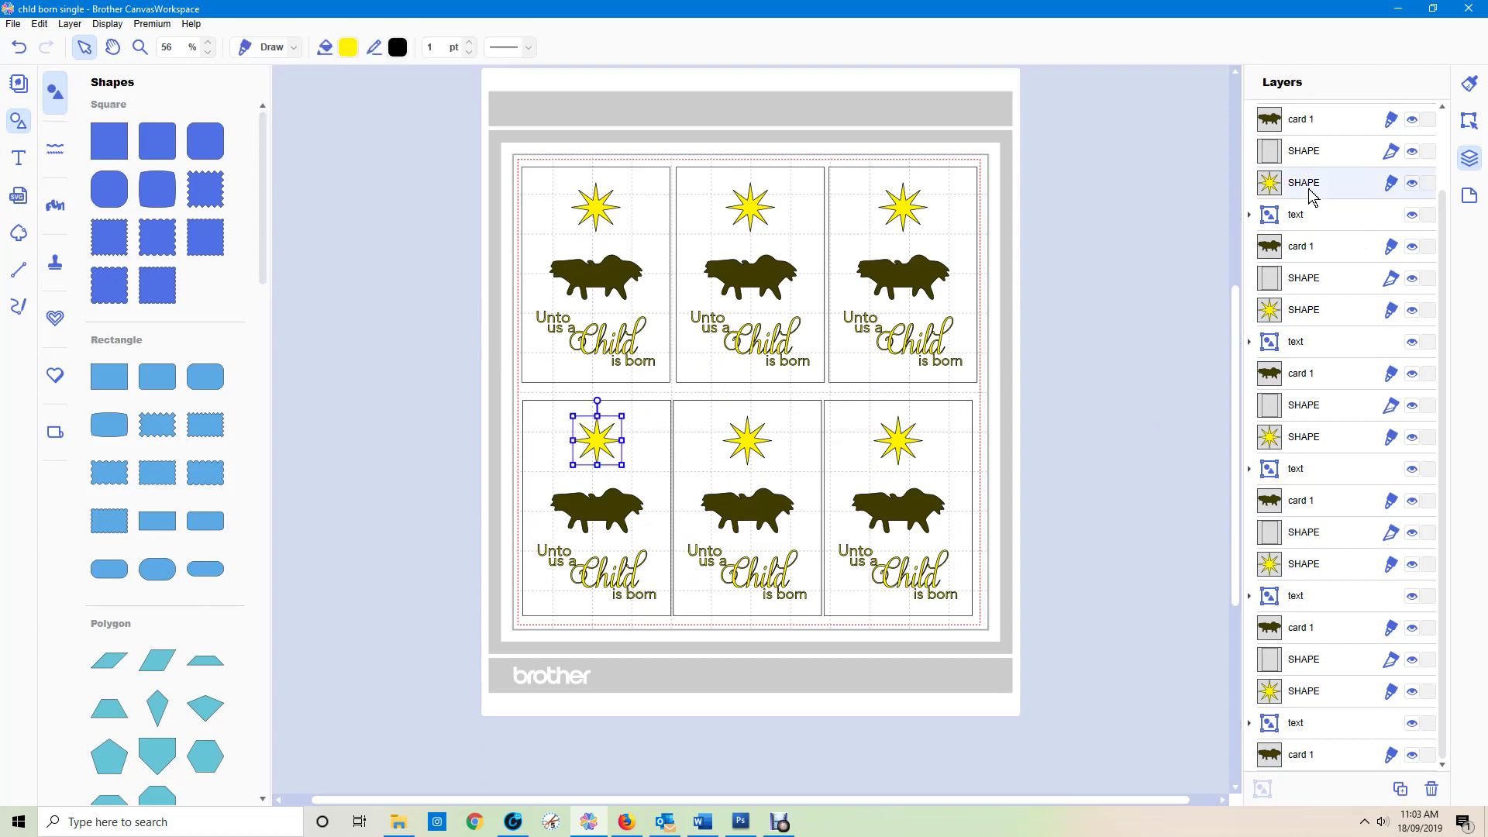
{"action": "left_click", "coordinate": [1312, 319], "text": "ctrl"}
{"action": "left_click", "coordinate": [1330, 445], "text": "ctrl"}
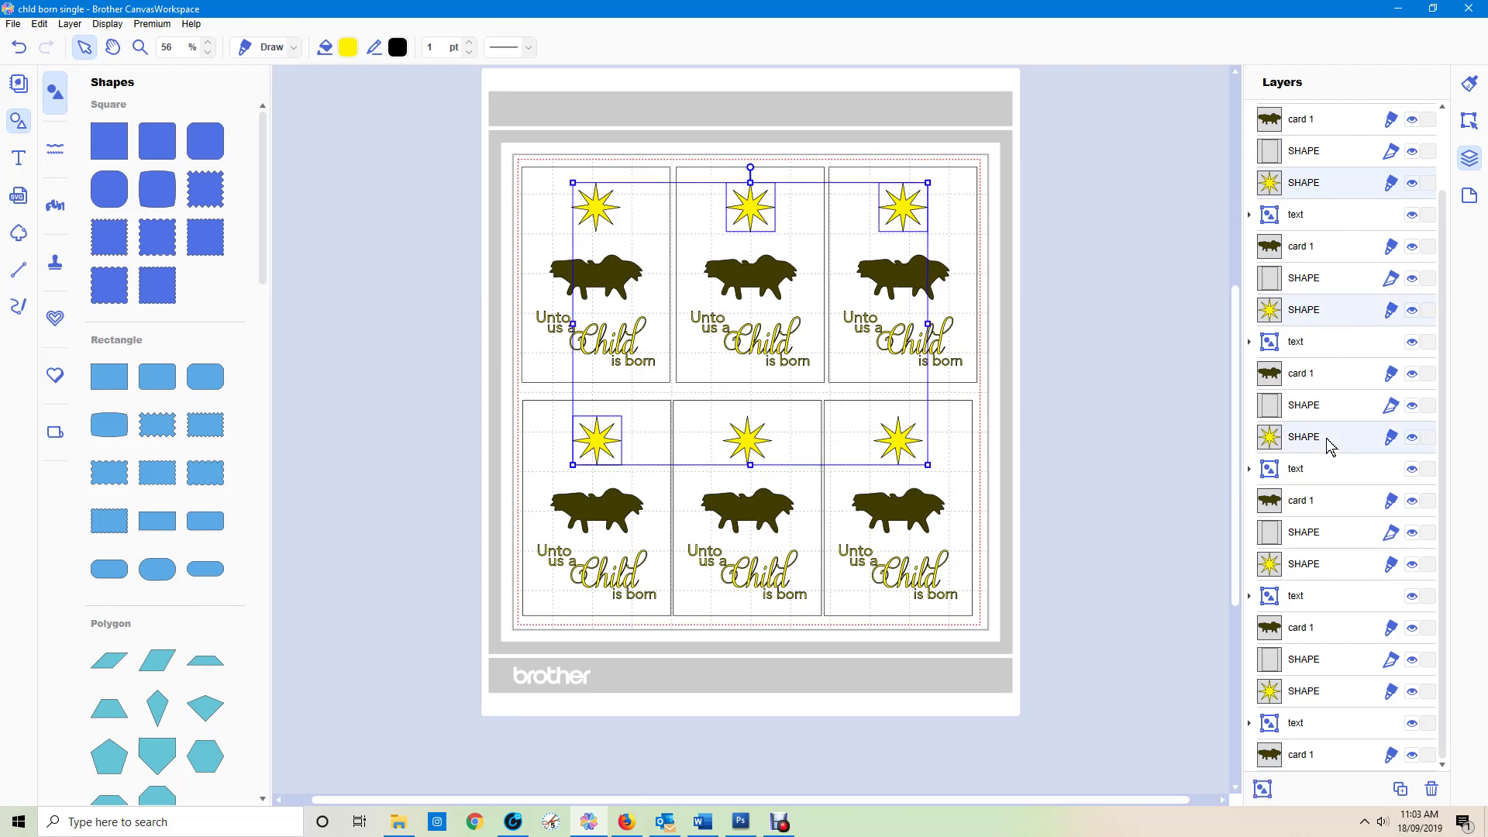
{"action": "left_click", "coordinate": [1331, 573], "text": "ctrl"}
{"action": "left_click", "coordinate": [1310, 694], "text": "ctrl"}
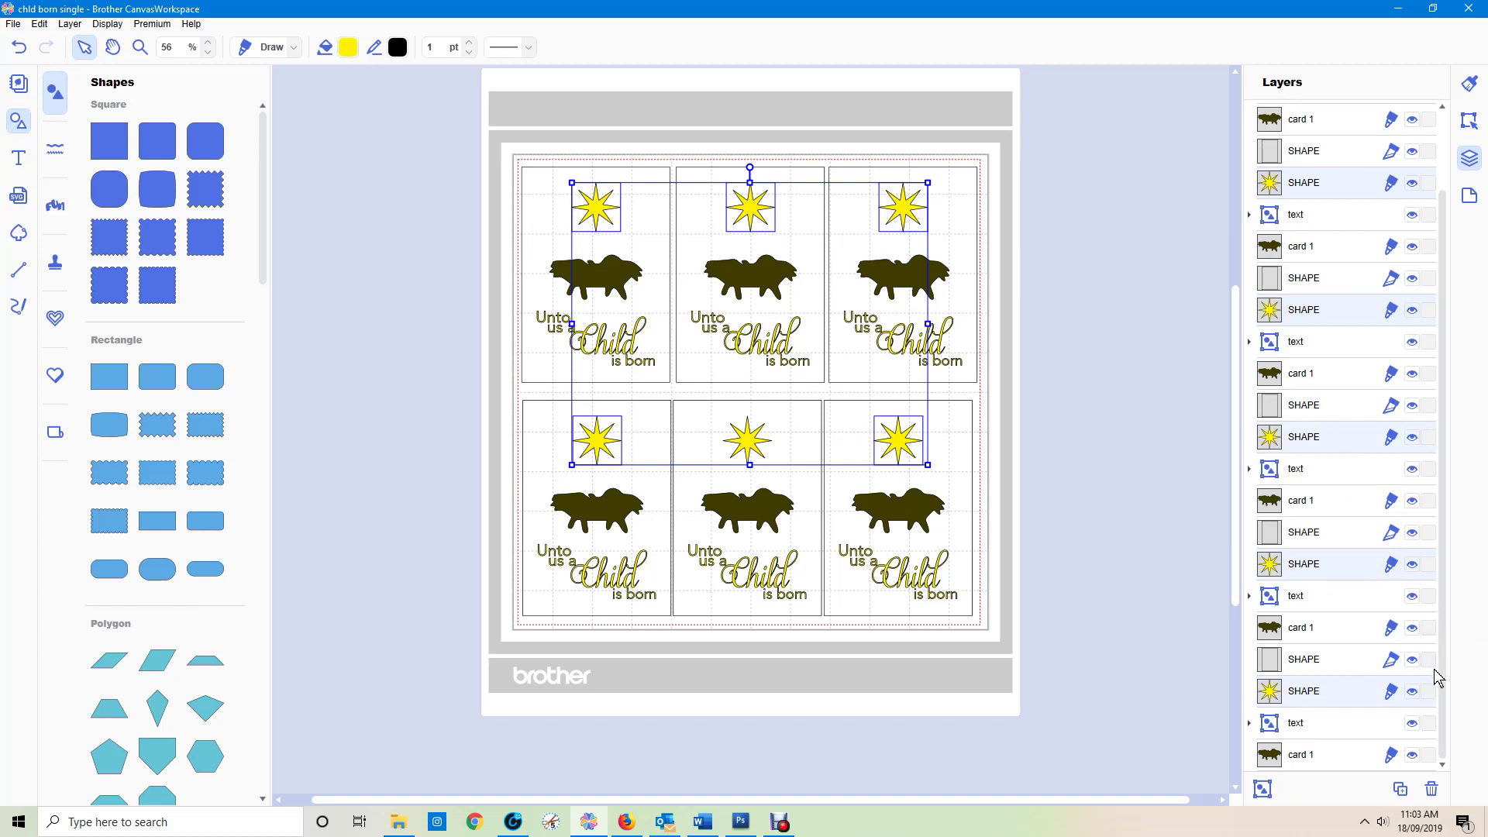
{"action": "scroll", "coordinate": [1445, 620], "scroll_direction": "down", "scroll_amount": 1}
{"action": "left_click", "coordinate": [1305, 152], "text": "ctrl"}
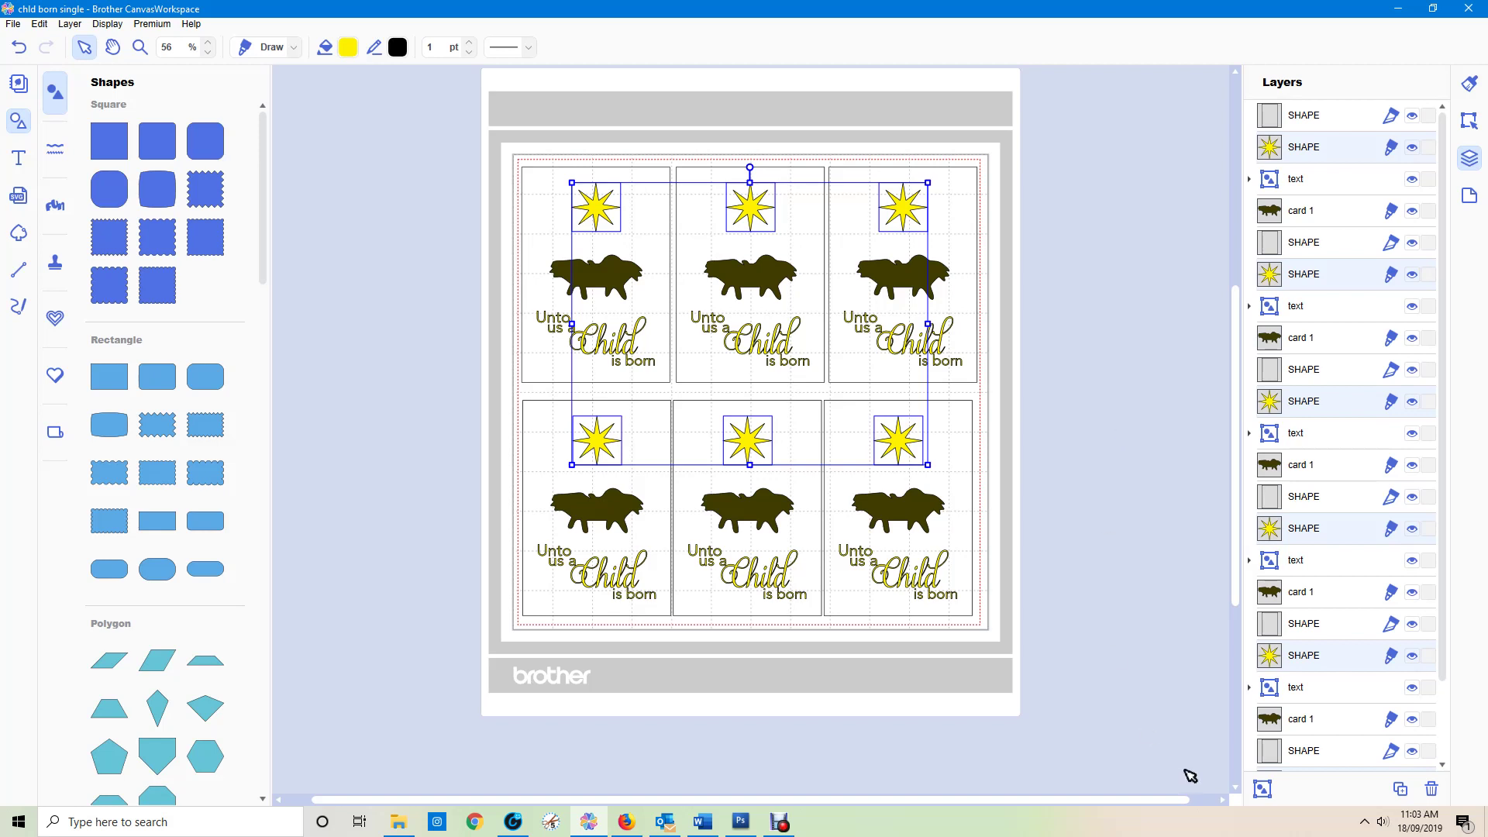
{"action": "key", "text": "ctrl+g"}
Rename the group of six stars as "stars" and deselect it.
{"action": "double_click", "coordinate": [1305, 148]}
{"action": "type", "text": "stars"}
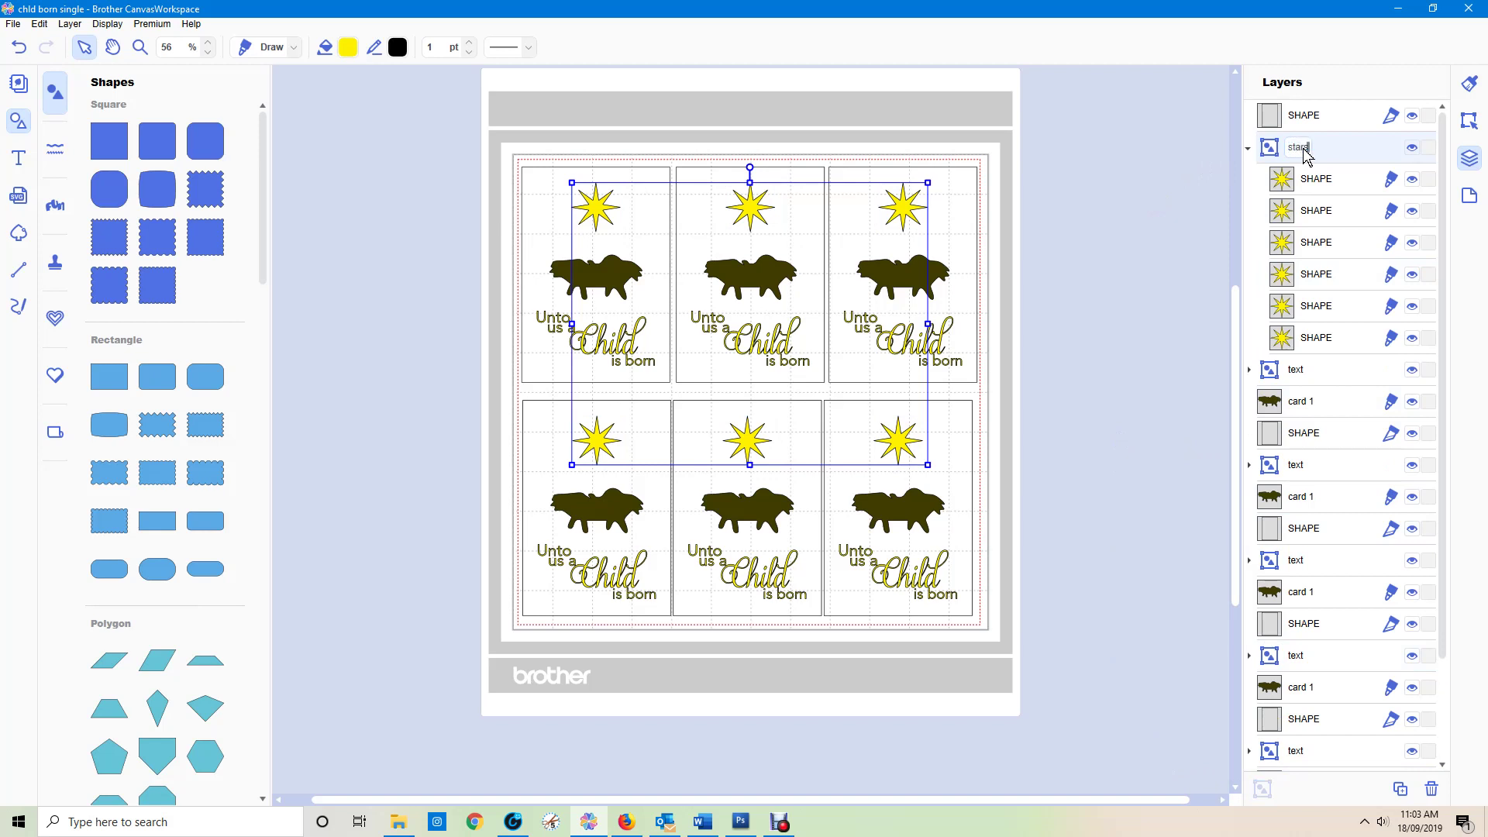
{"action": "key", "text": "Return"}
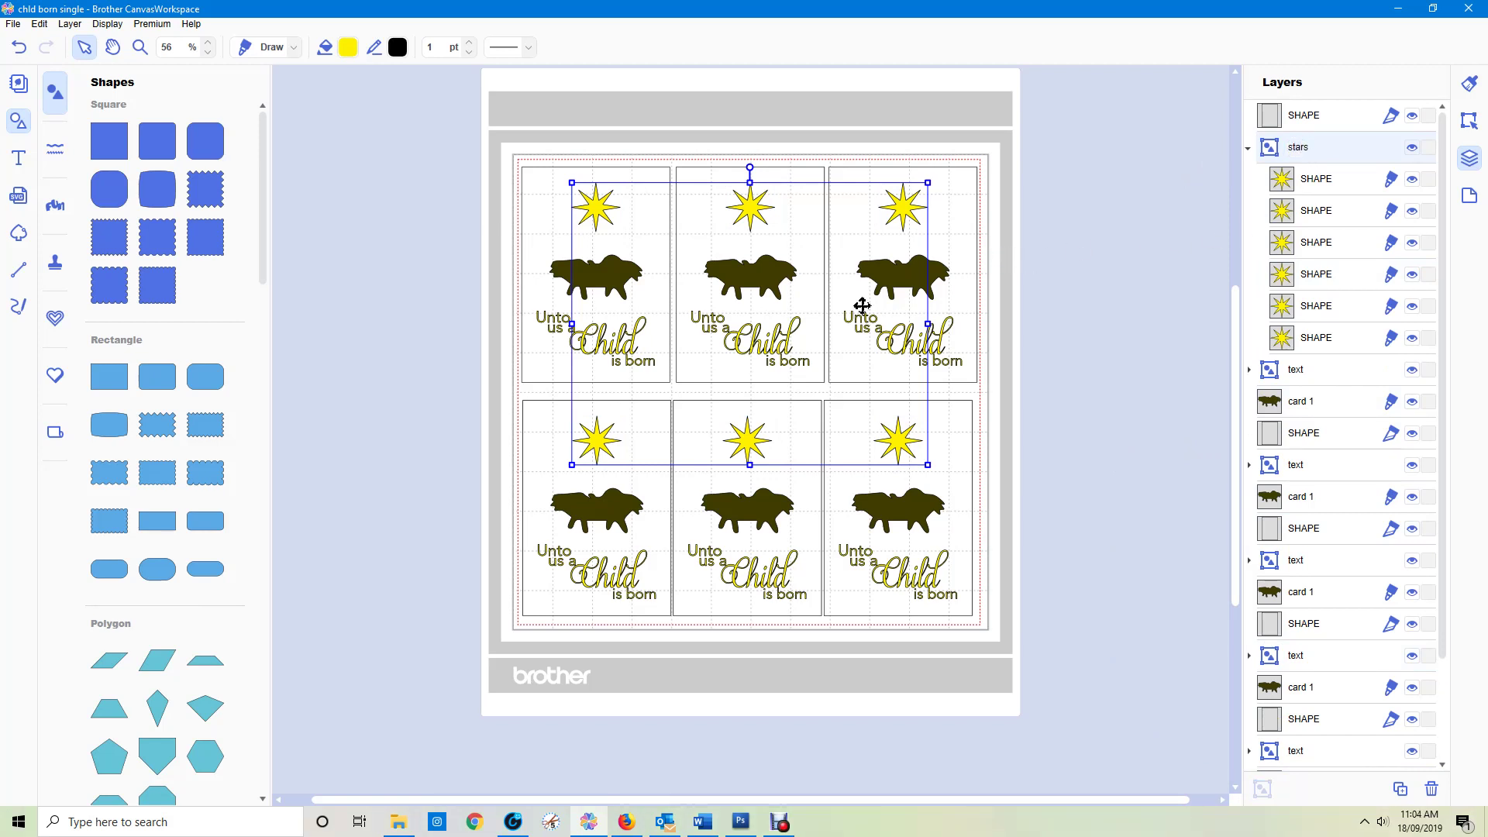
{"action": "left_click", "coordinate": [1129, 406]}
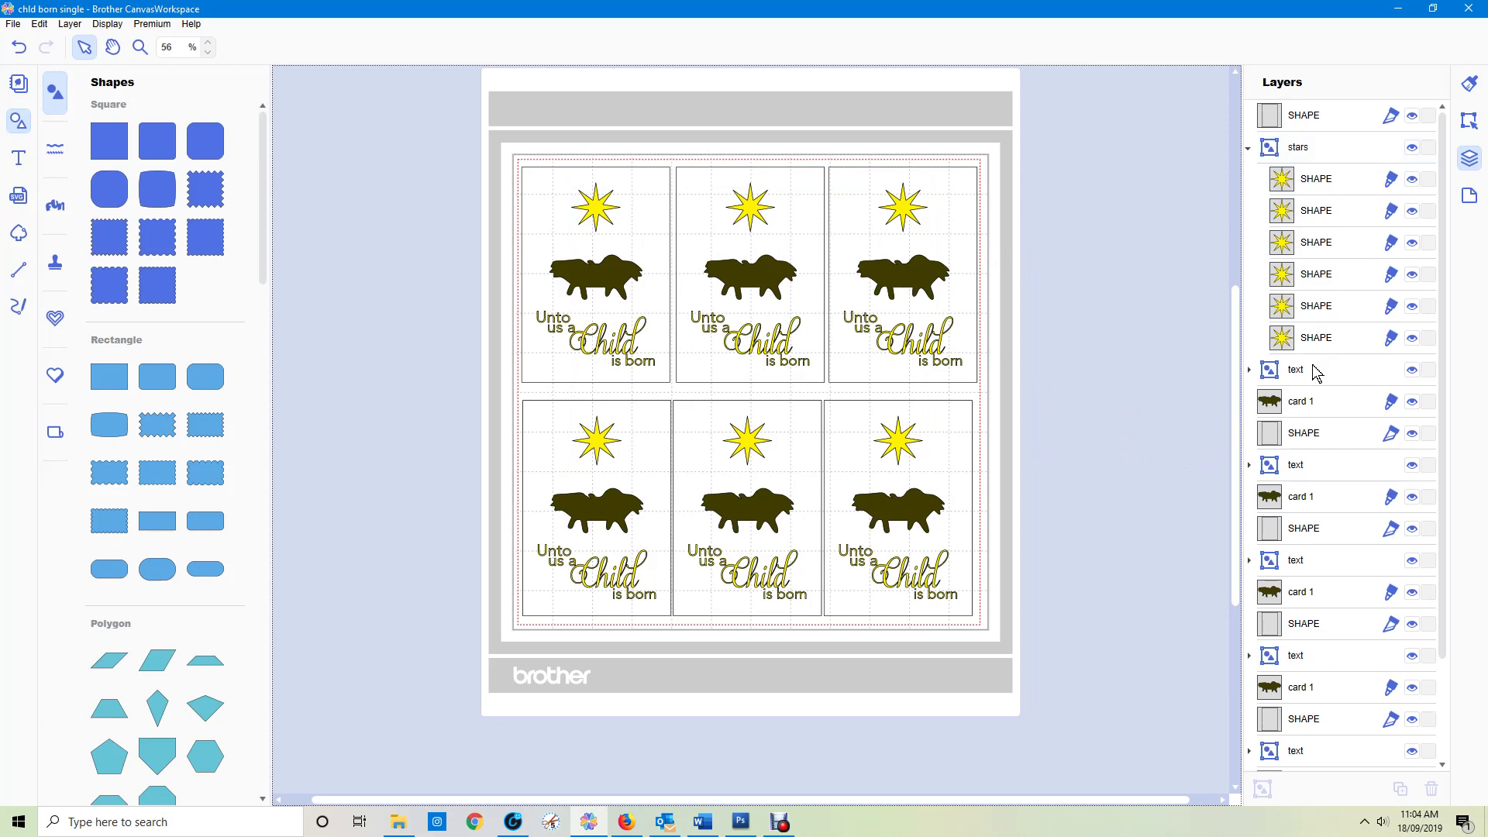
Expand the text group of the lower row's middle card and examine which letters its individual shape layers represent.
{"action": "left_click", "coordinate": [1249, 372]}
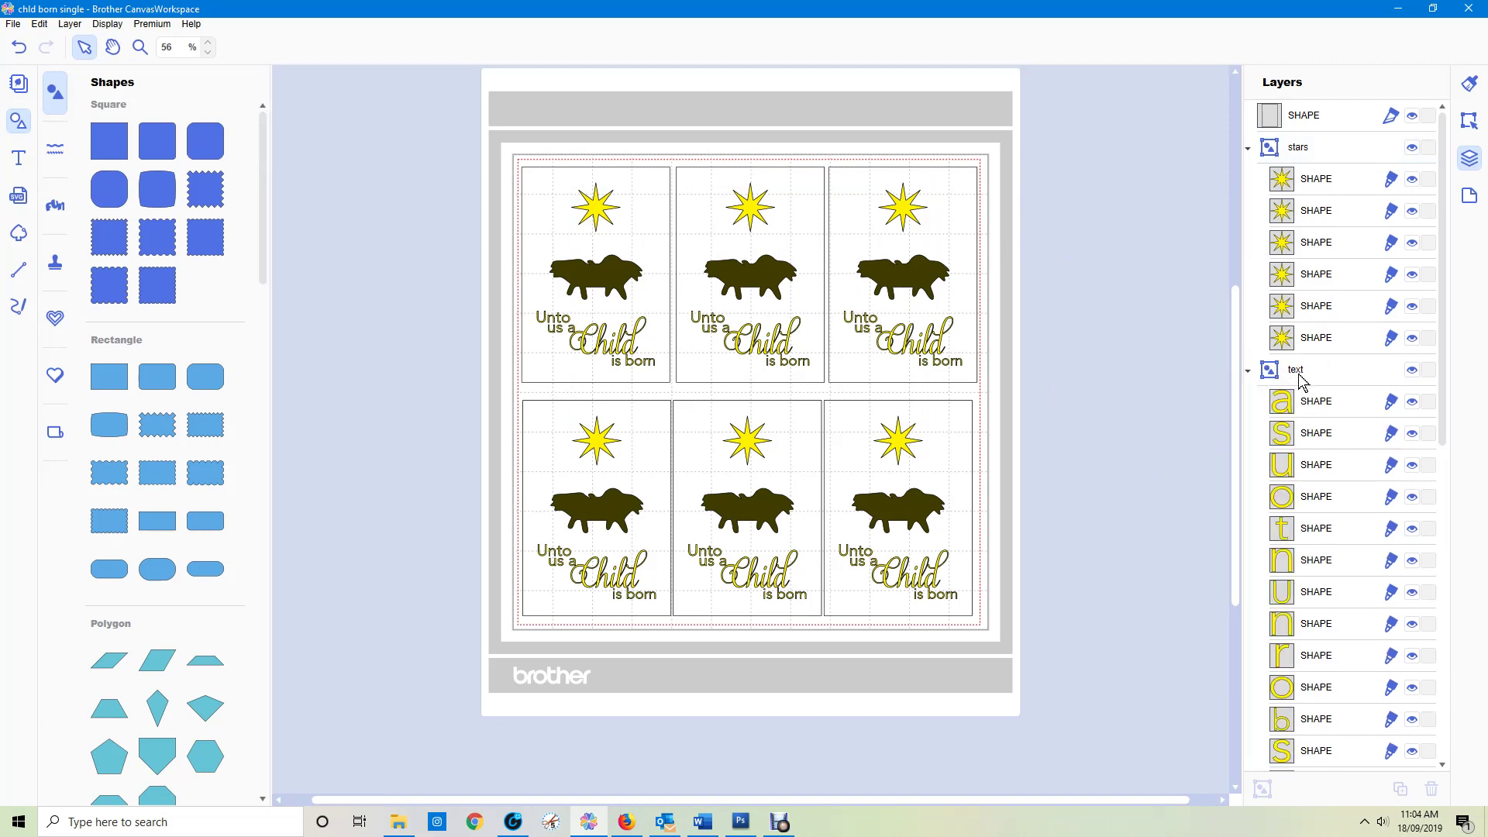
{"action": "left_click", "coordinate": [1318, 413]}
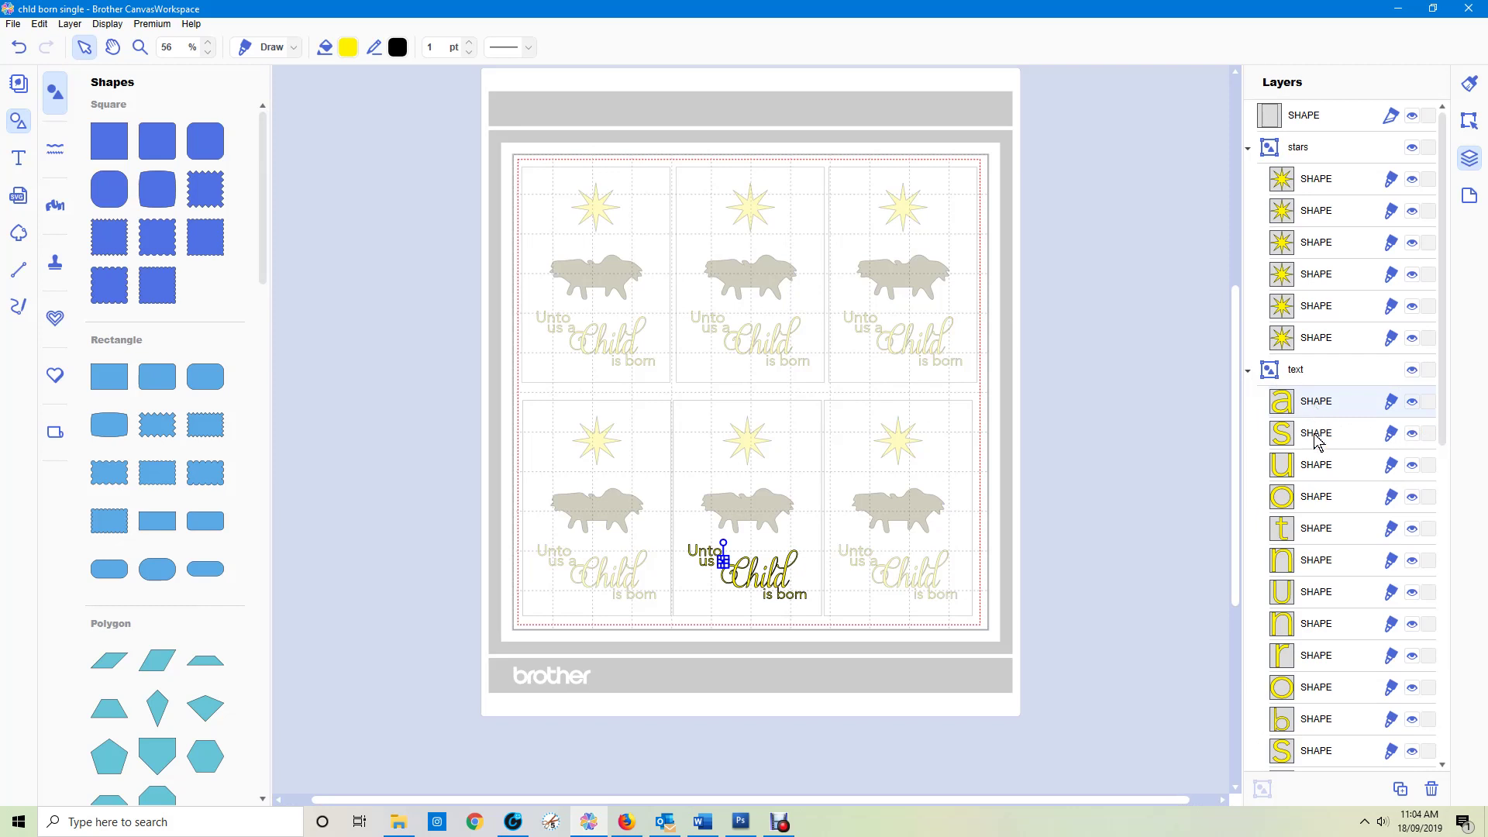
{"action": "left_click", "coordinate": [1318, 440]}
{"action": "left_click", "coordinate": [1315, 468]}
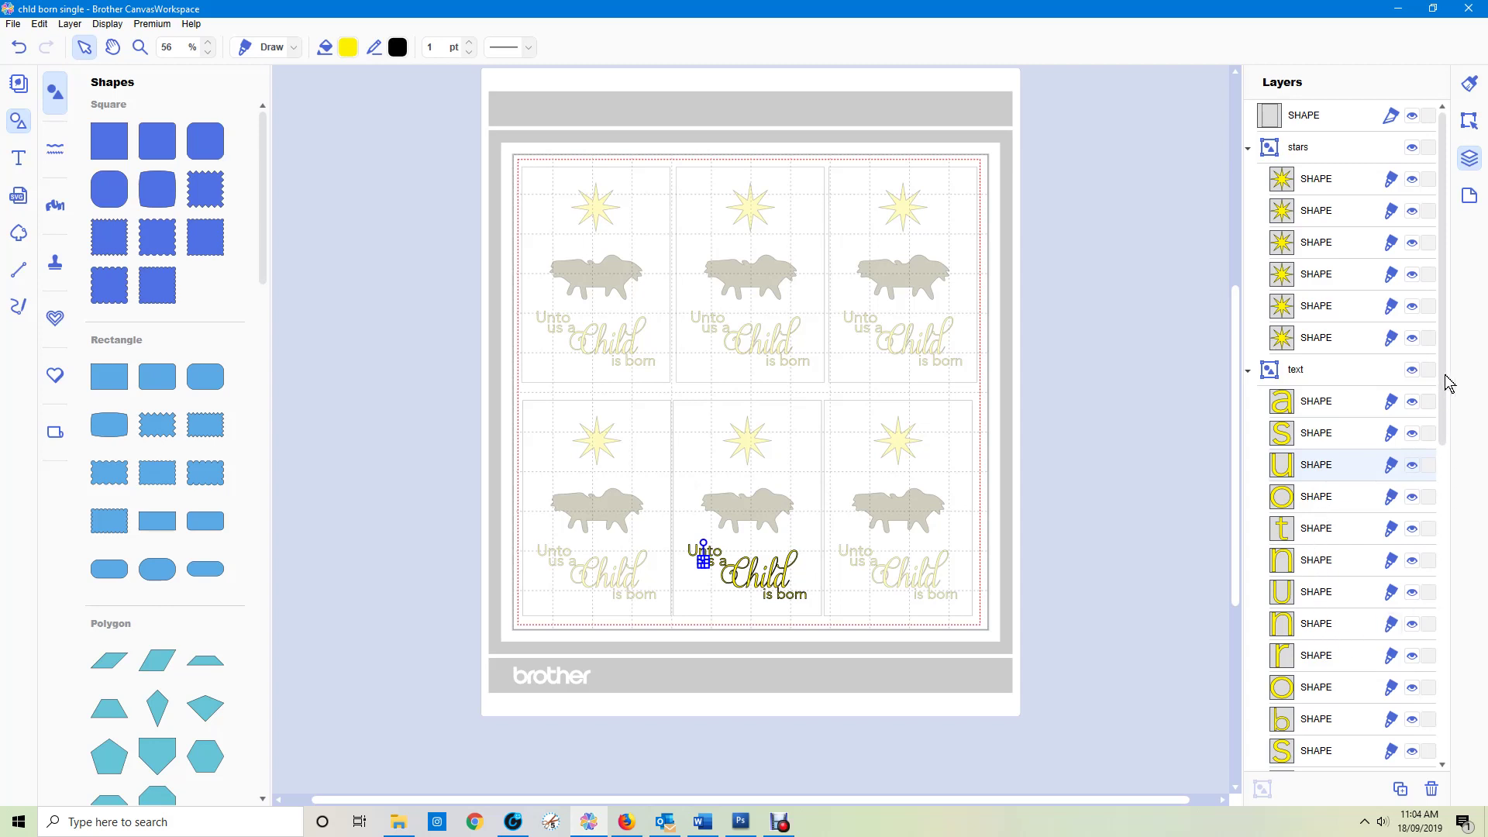
{"action": "left_click_drag", "start_coordinate": [1447, 380], "coordinate": [1449, 469]}
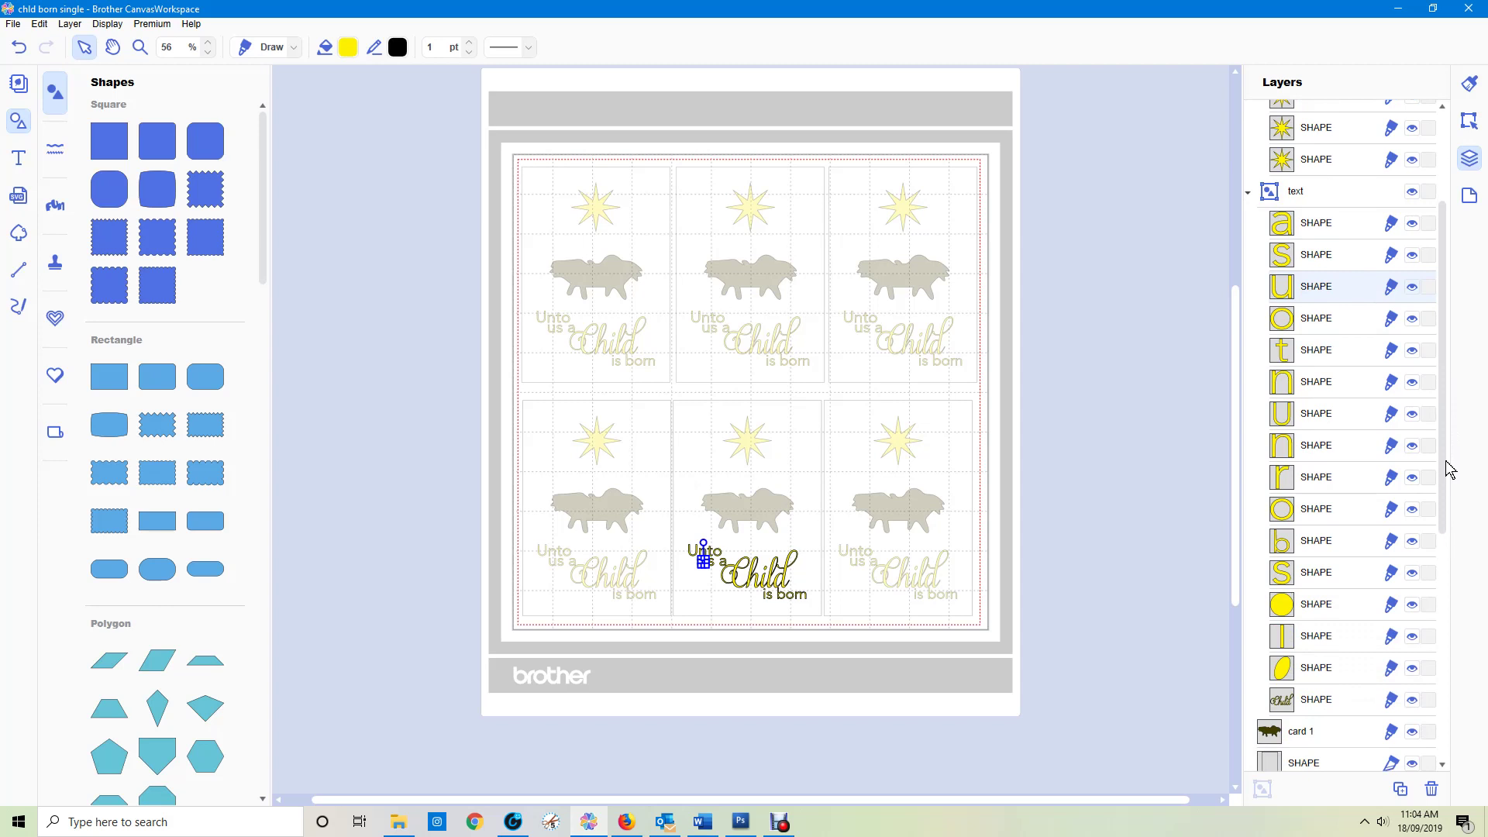
{"action": "left_click", "coordinate": [1309, 672]}
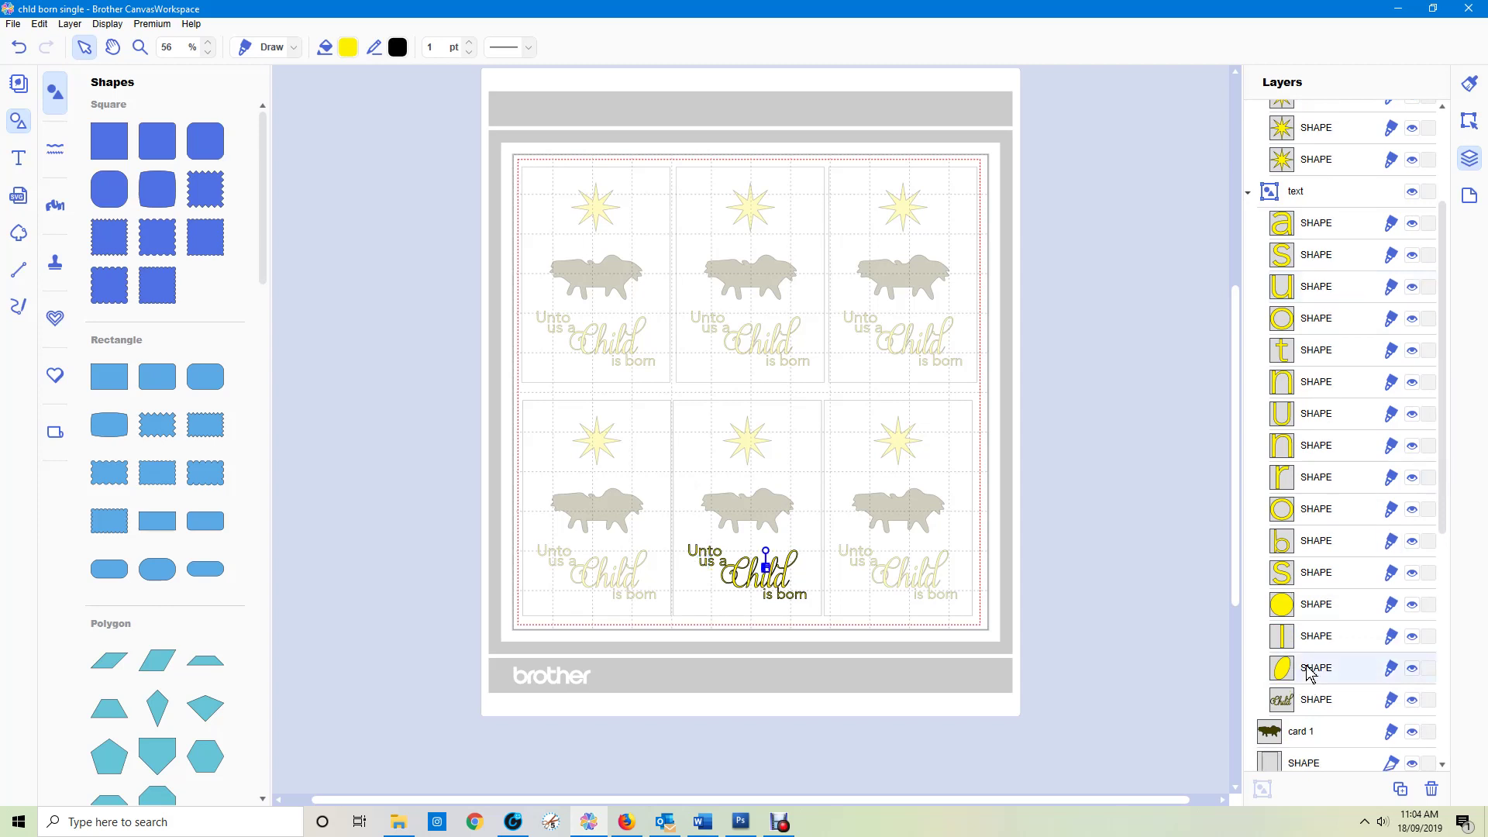
{"action": "left_click", "coordinate": [1318, 702]}
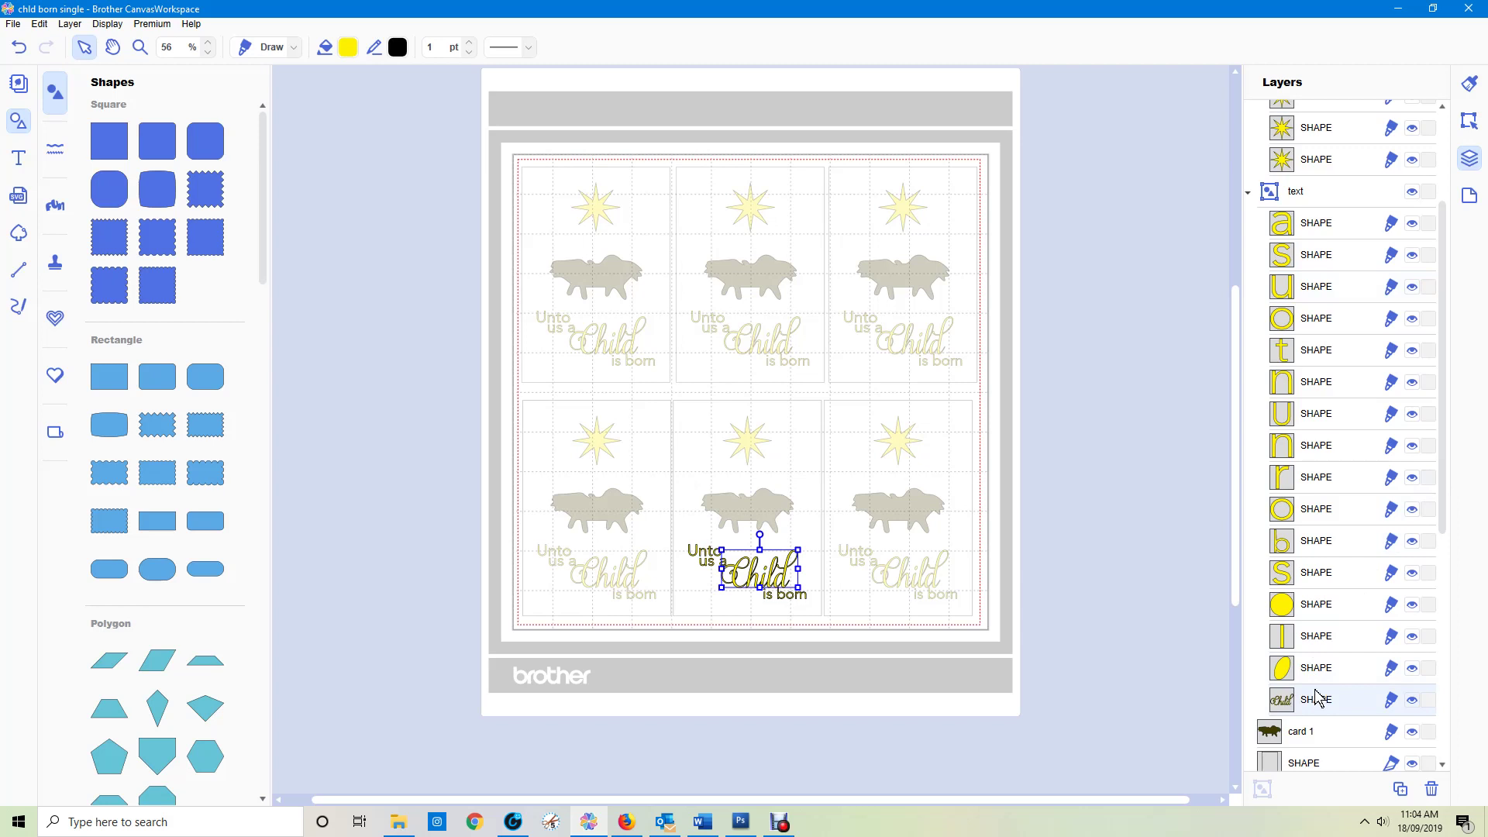
Move the U and n of "Unto" out of the lower middle card's text group, placing them directly below it in the layer order.
{"action": "left_click", "coordinate": [1315, 420]}
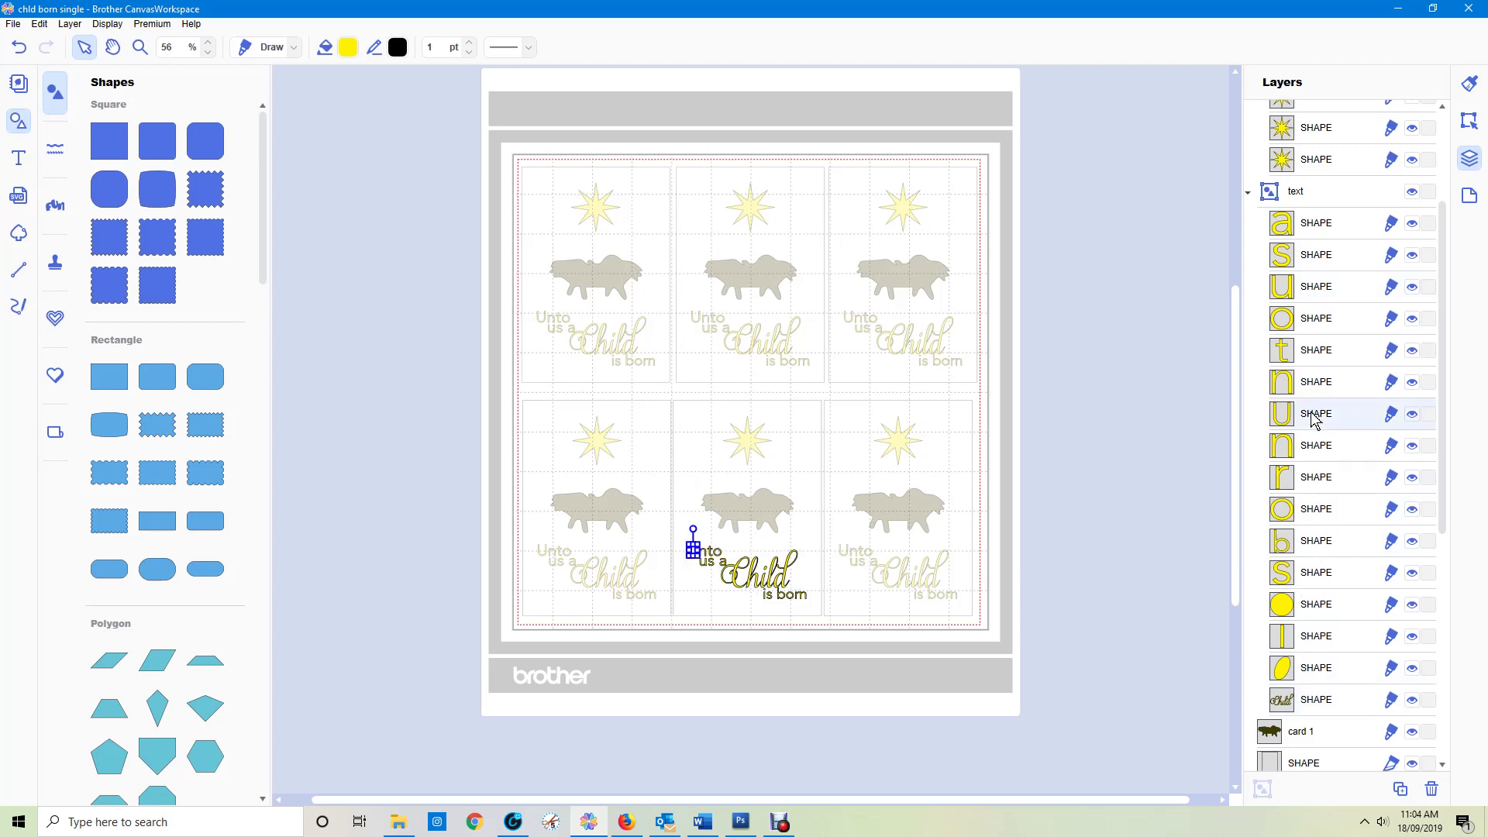
{"action": "left_click_drag", "start_coordinate": [1312, 425], "coordinate": [1349, 701]}
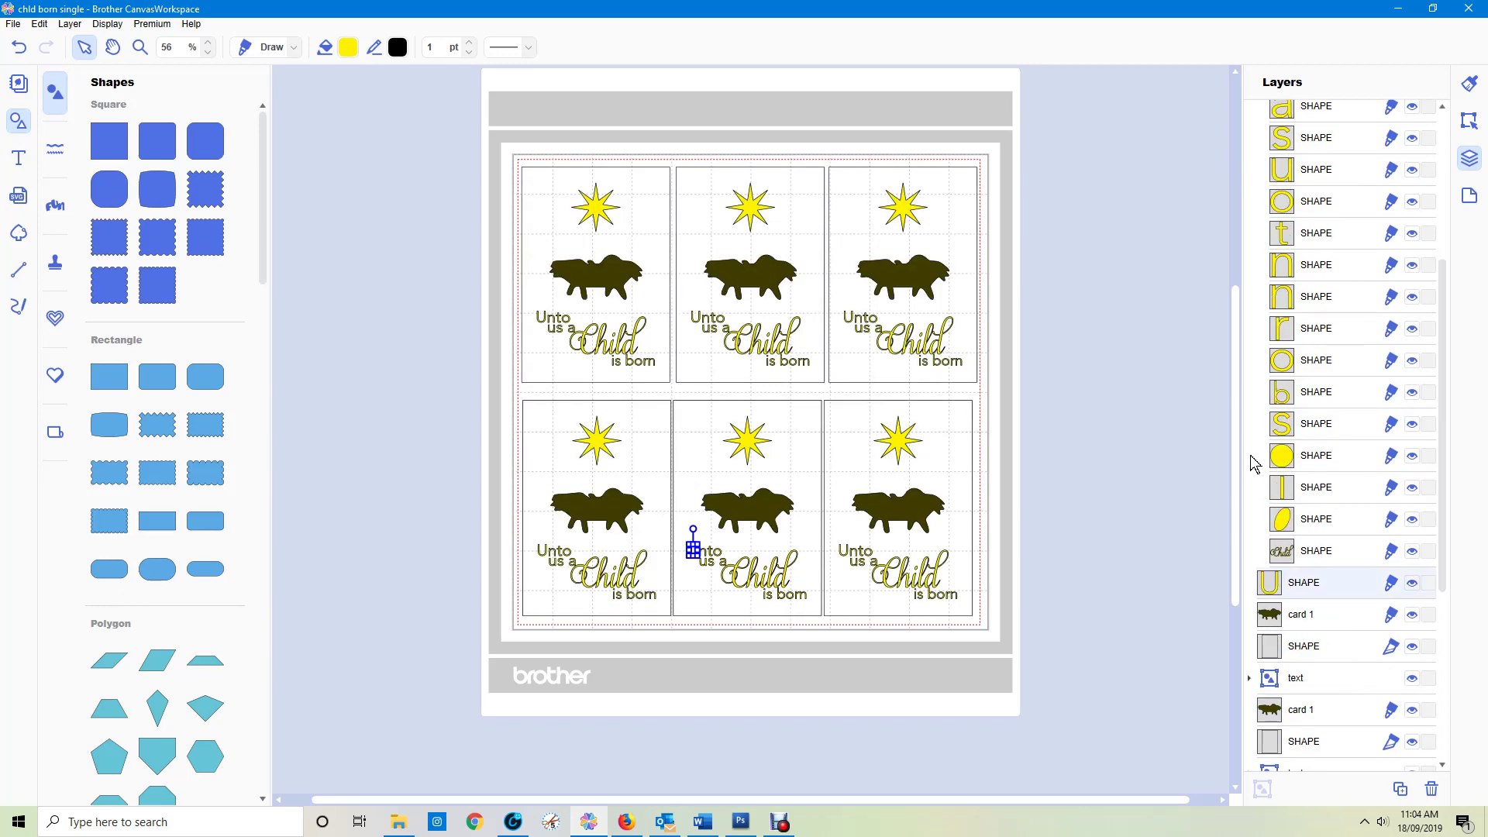
{"action": "left_click", "coordinate": [1313, 270]}
{"action": "left_click_drag", "start_coordinate": [1312, 273], "coordinate": [1325, 576]}
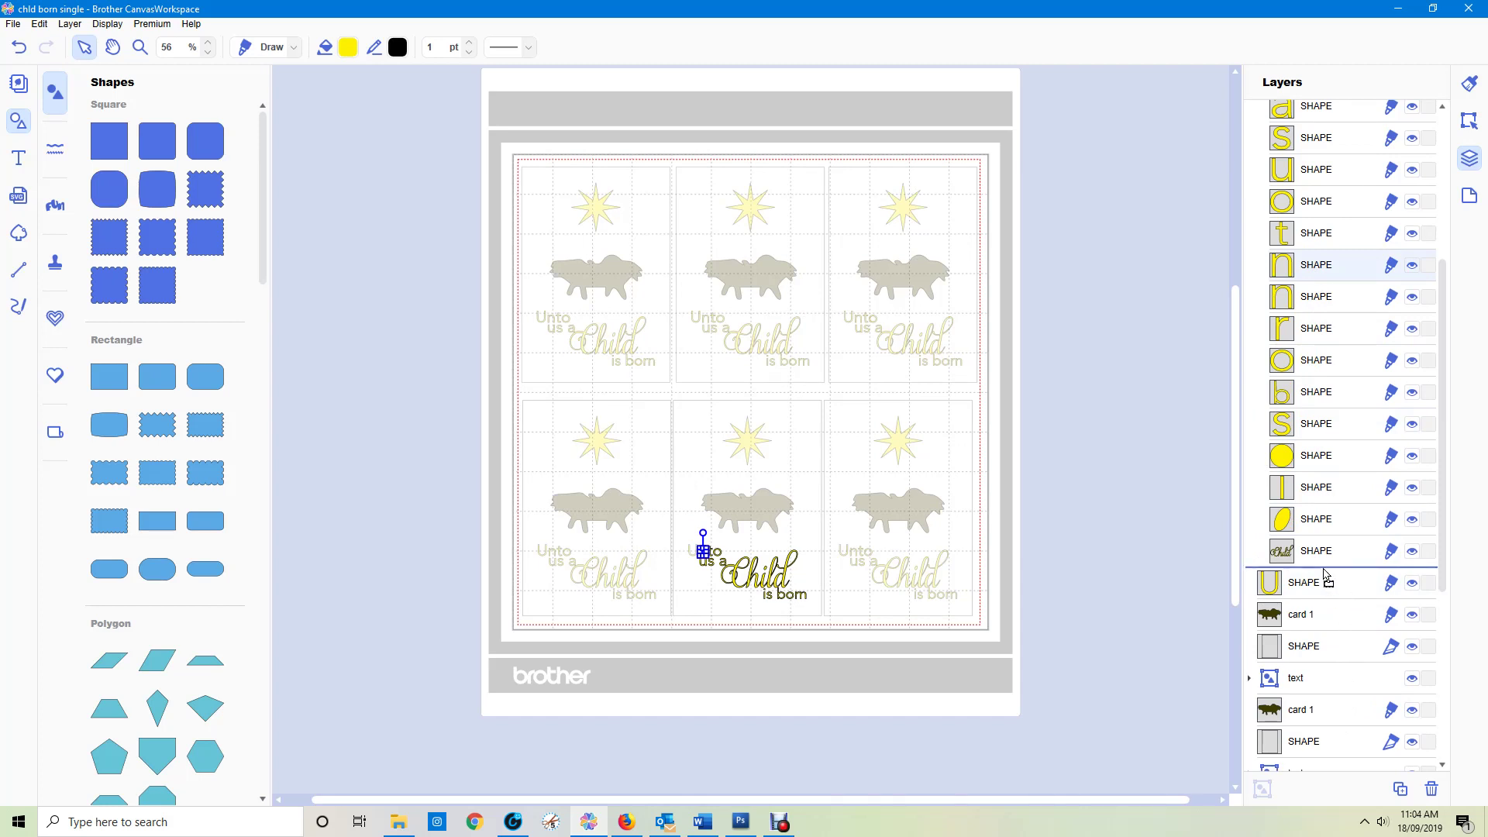
{"action": "left_click_drag", "start_coordinate": [1325, 577], "coordinate": [1322, 573]}
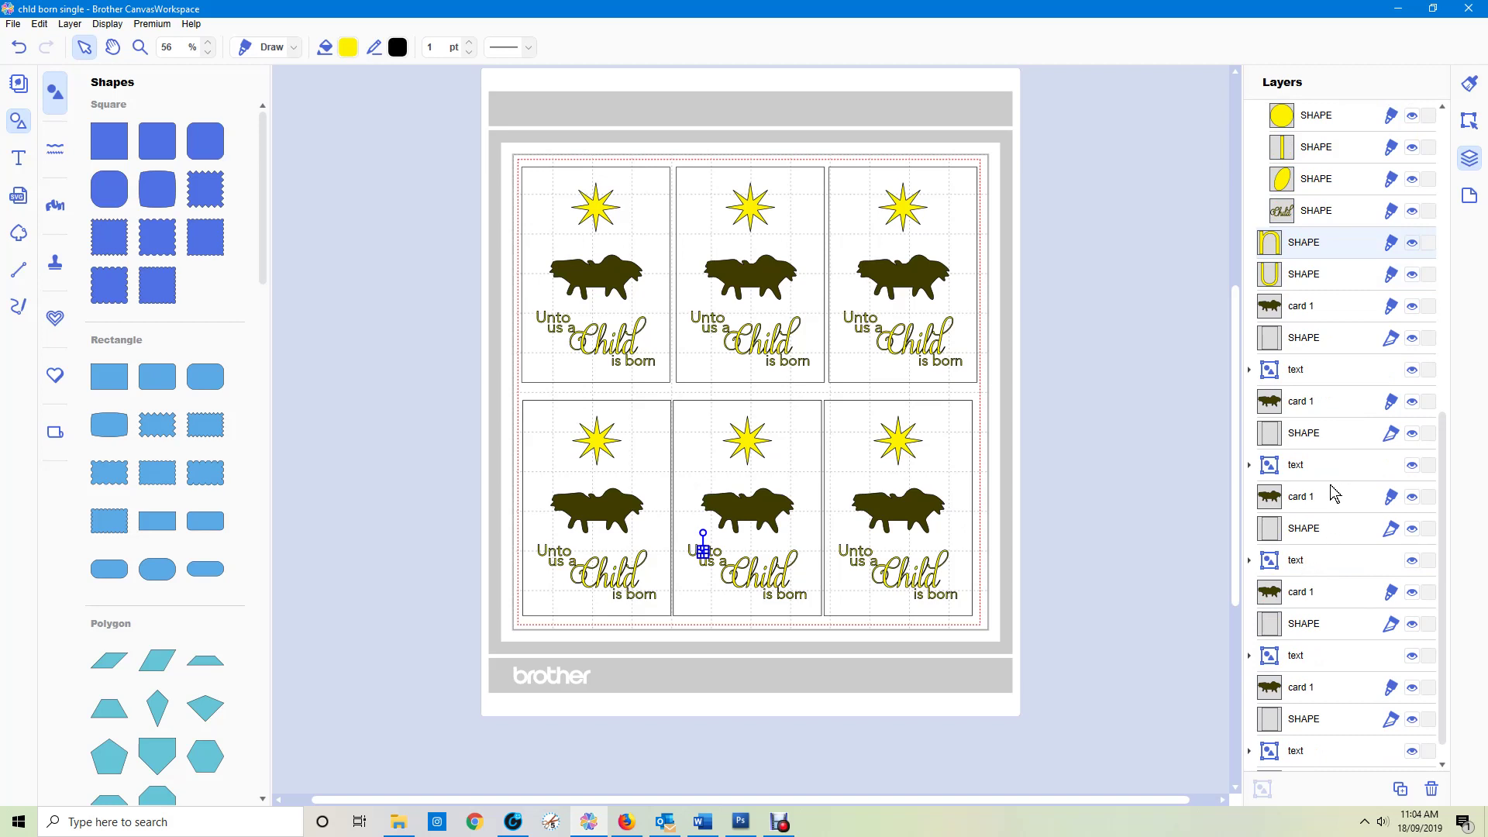
Move the t of "Unto" out of the lower middle card's text group, placing it directly above the n in the layer order.
{"action": "scroll", "coordinate": [1333, 493], "scroll_direction": "up", "scroll_amount": 3}
{"action": "scroll", "coordinate": [1333, 493], "scroll_direction": "up", "scroll_amount": 1}
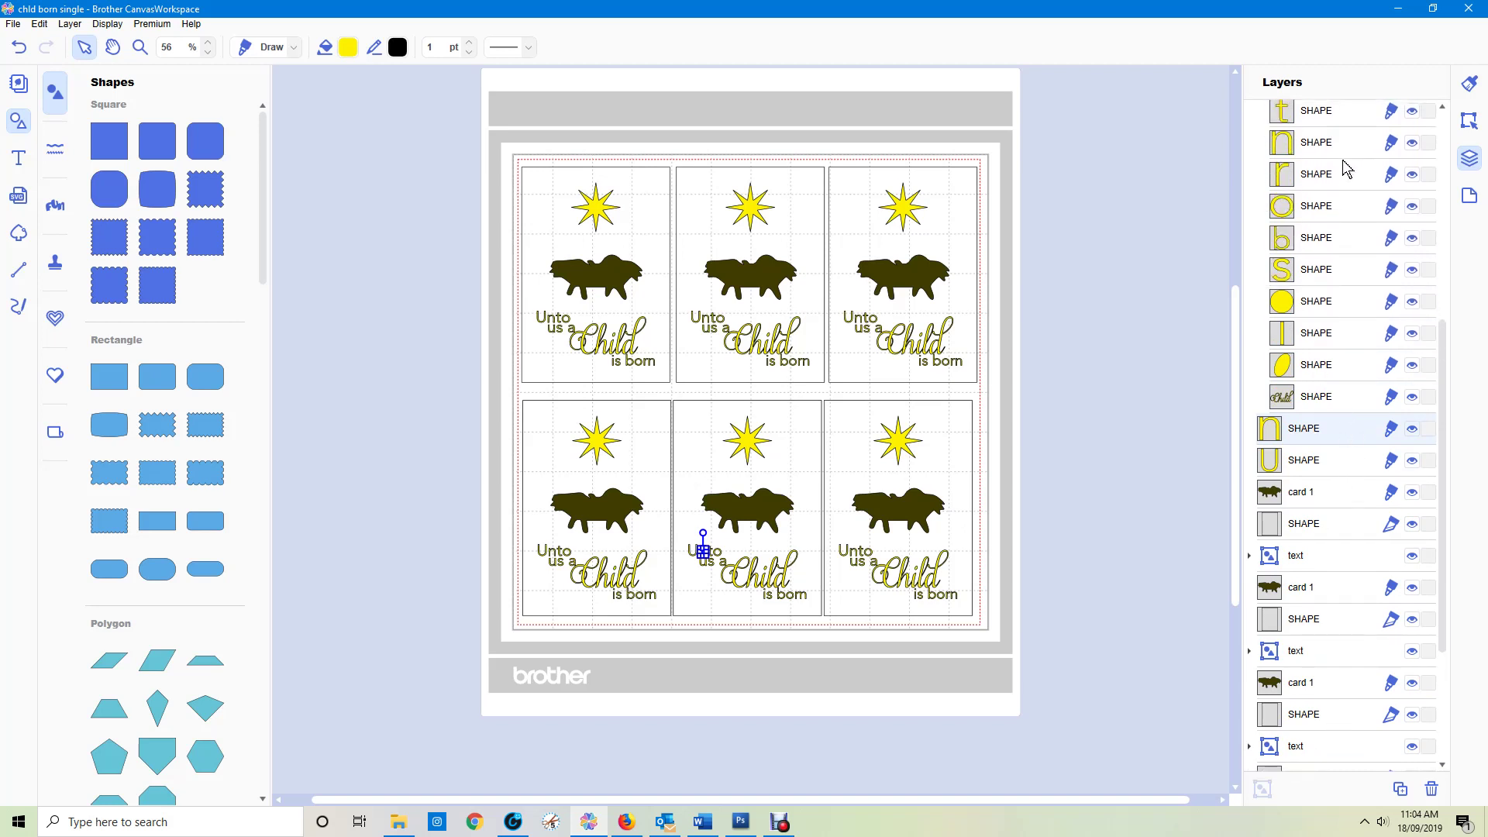
{"action": "left_click_drag", "start_coordinate": [1323, 114], "coordinate": [1329, 408]}
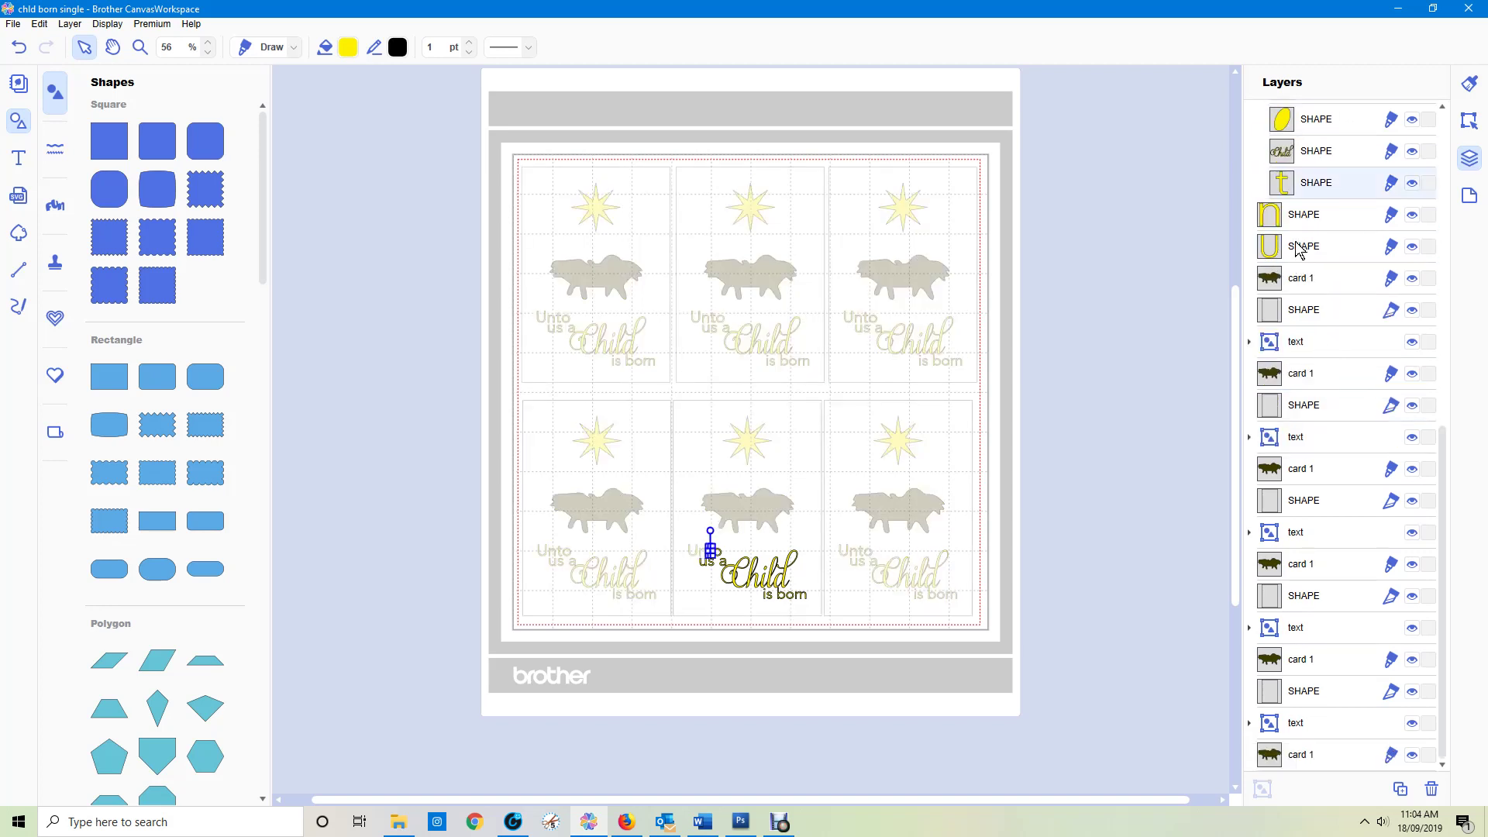
{"action": "left_click", "coordinate": [1315, 121]}
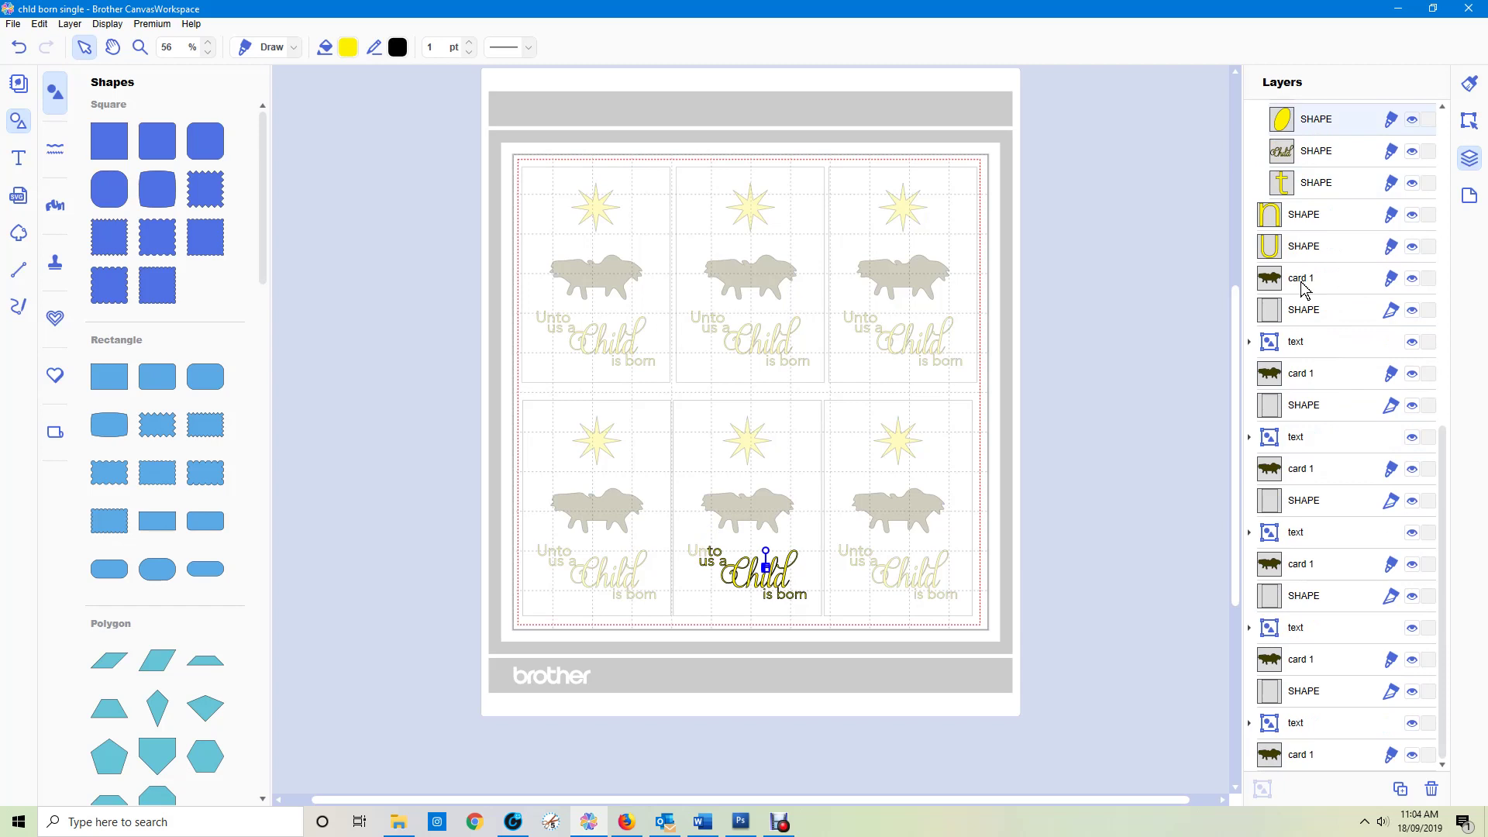
{"action": "scroll", "coordinate": [1309, 293], "scroll_direction": "up", "scroll_amount": 3}
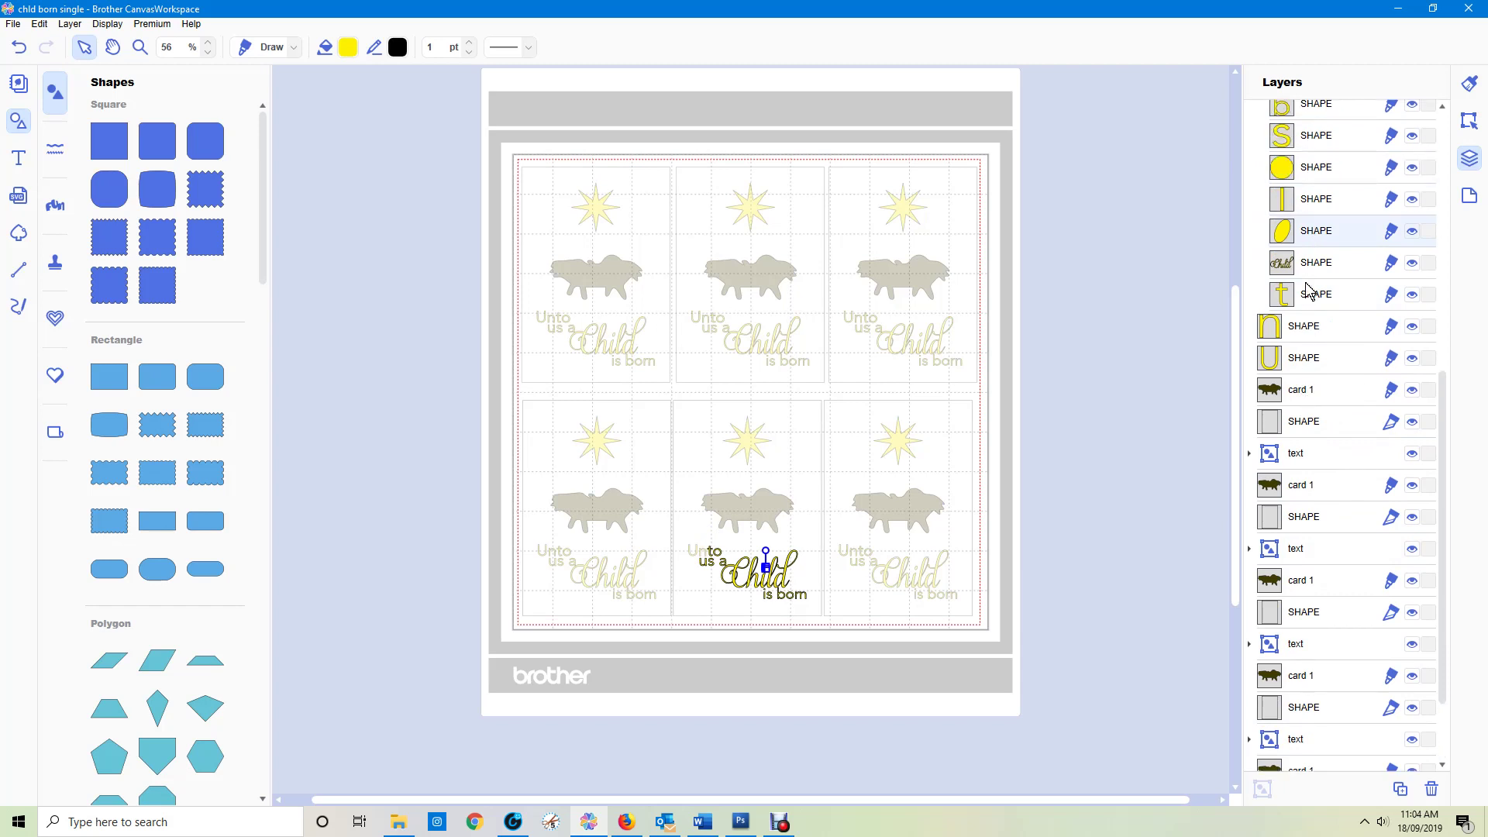
{"action": "left_click", "coordinate": [1320, 297]}
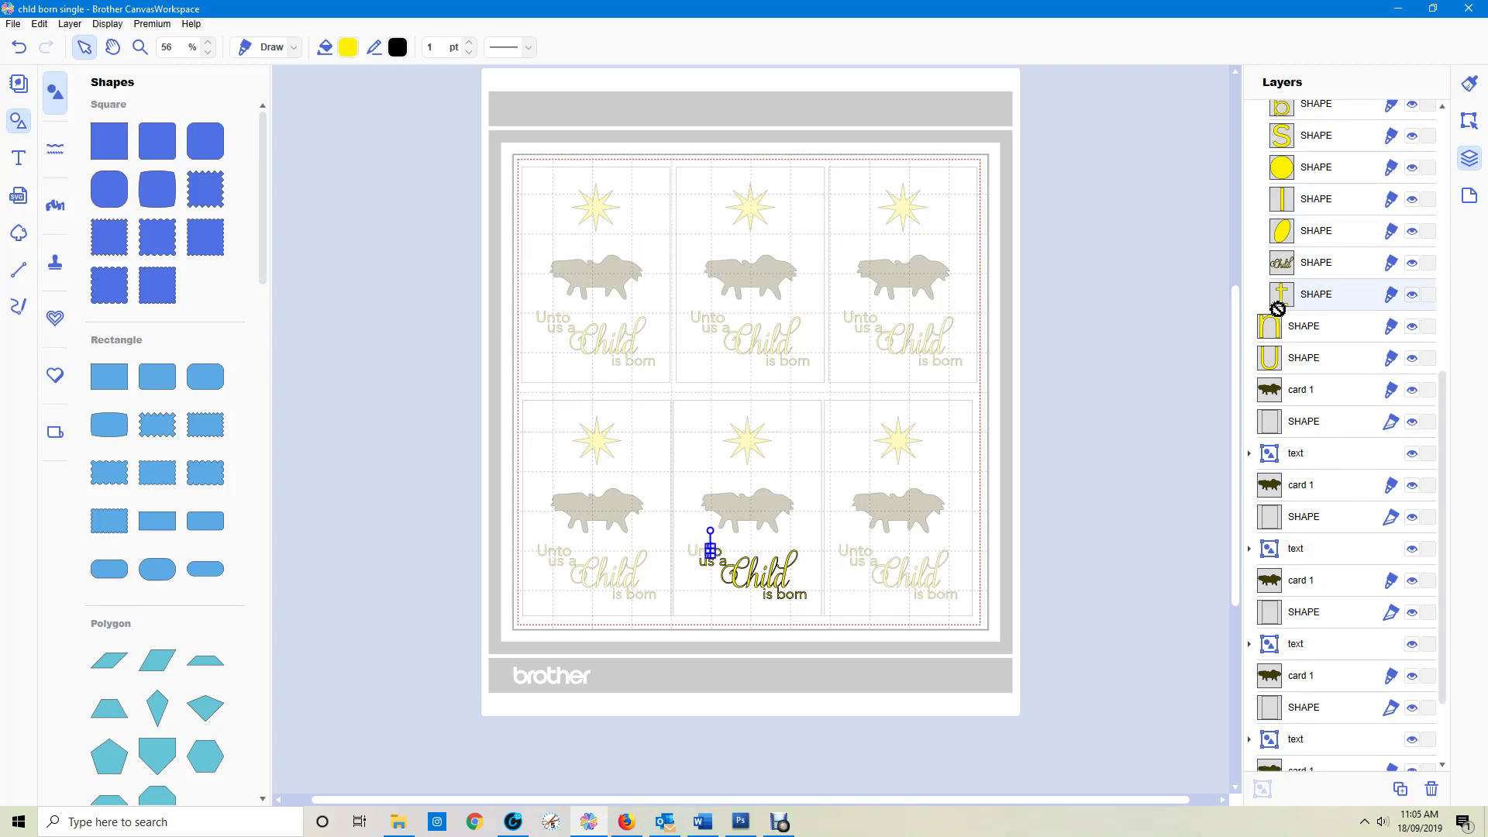
{"action": "left_click_drag", "start_coordinate": [1290, 295], "coordinate": [1271, 338]}
{"action": "scroll", "coordinate": [1358, 350], "scroll_direction": "up", "scroll_amount": 4}
{"action": "mouse_move", "coordinate": [1310, 395]}
{"action": "left_mouse_down"}
{"action": "mouse_move", "coordinate": [1305, 365]}
{"action": "mouse_move", "coordinate": [1317, 368]}
{"action": "left_mouse_up"}
Move the o of "Unto" out of the lower middle card's text group to directly above the t, and check the moved letter layers.
{"action": "scroll", "coordinate": [1352, 256], "scroll_direction": "up", "scroll_amount": 4}
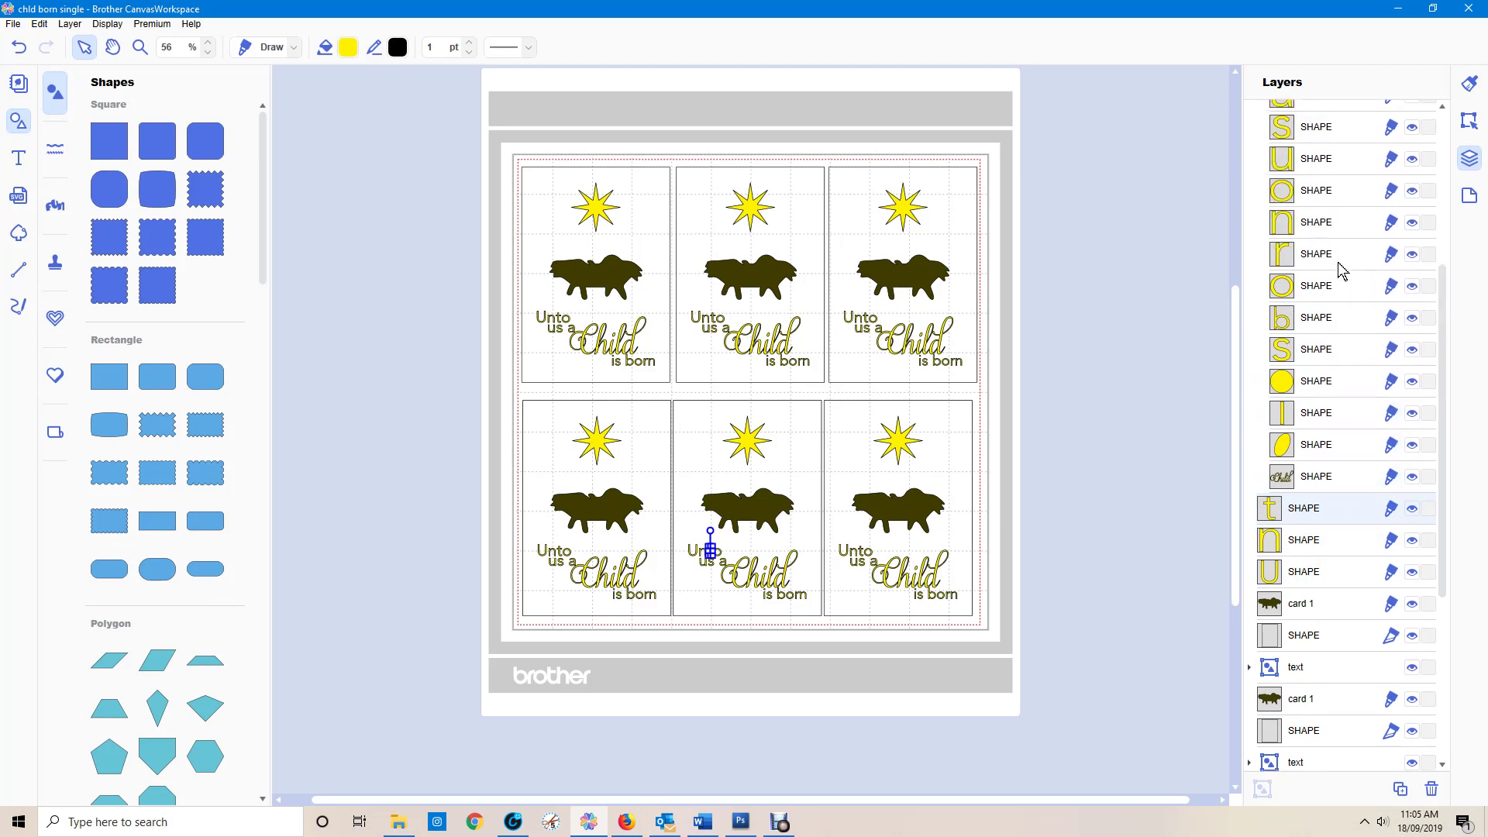
{"action": "left_click", "coordinate": [1308, 192]}
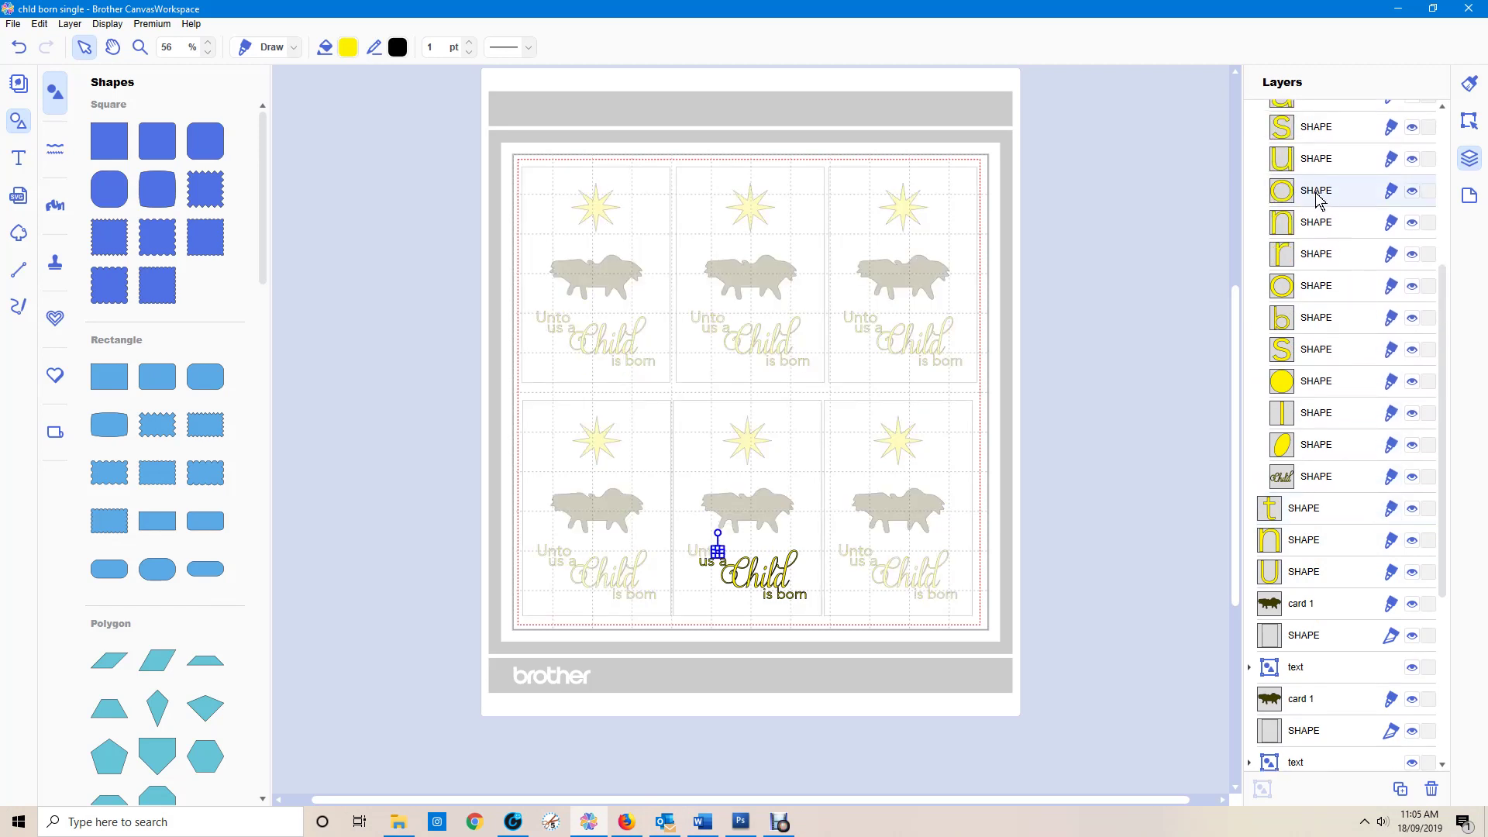
{"action": "left_click_drag", "start_coordinate": [1320, 200], "coordinate": [1309, 498]}
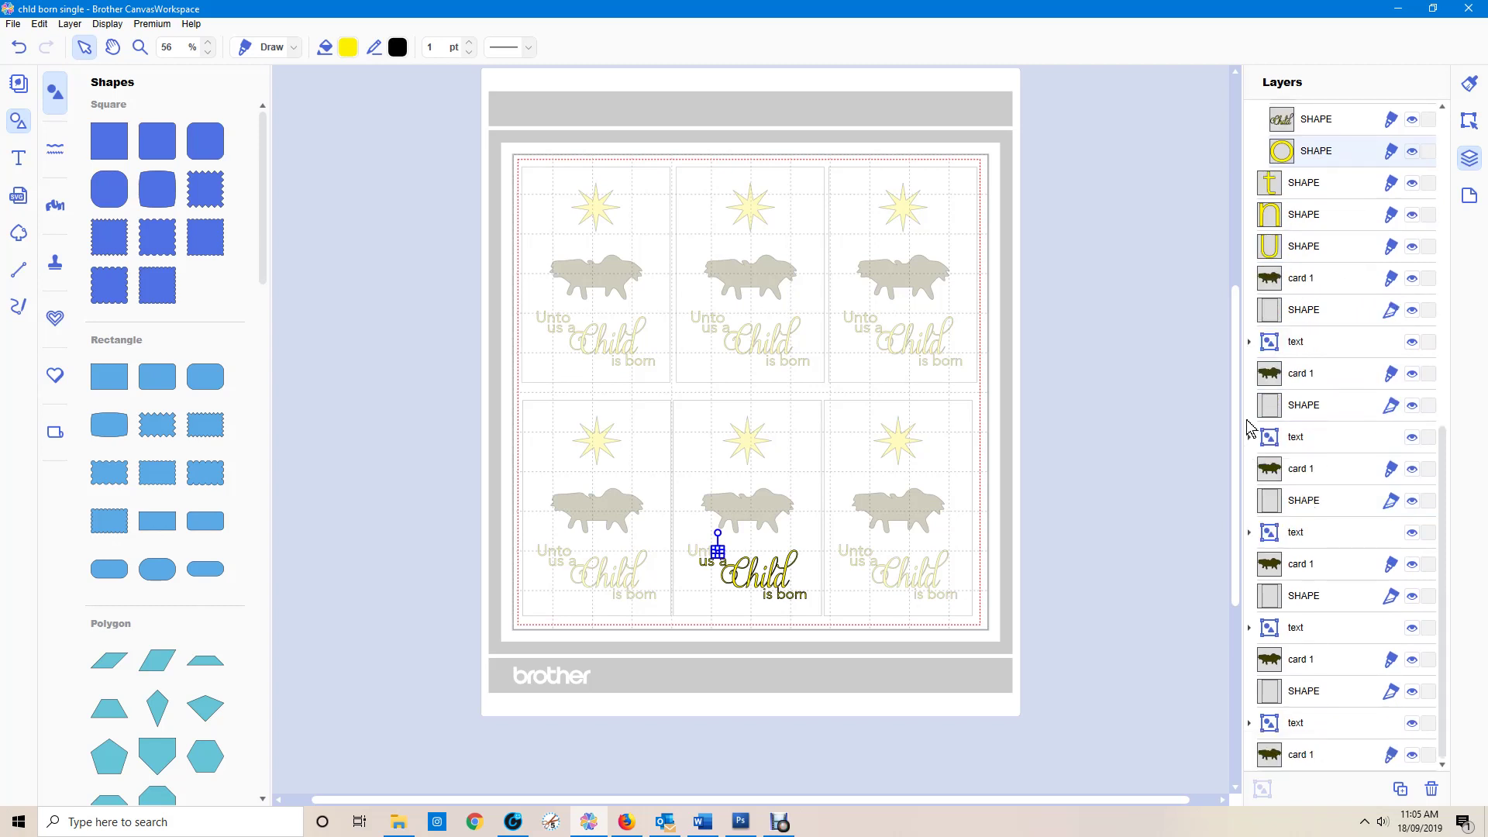
{"action": "scroll", "coordinate": [1249, 426], "scroll_direction": "up", "scroll_amount": 3}
{"action": "left_click_drag", "start_coordinate": [1329, 271], "coordinate": [1277, 294]}
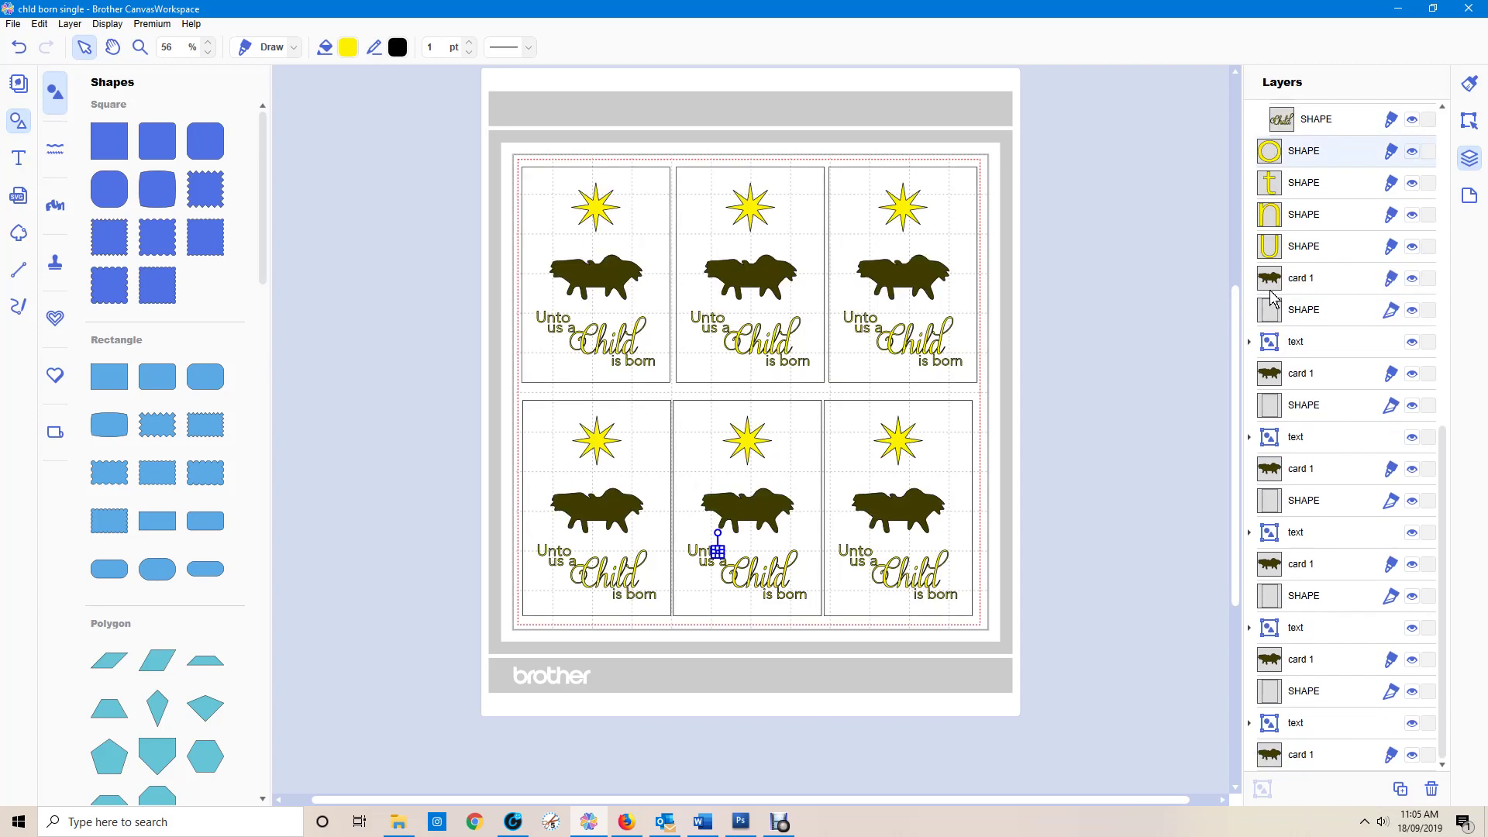
{"action": "scroll", "coordinate": [1325, 283], "scroll_direction": "up", "scroll_amount": 2}
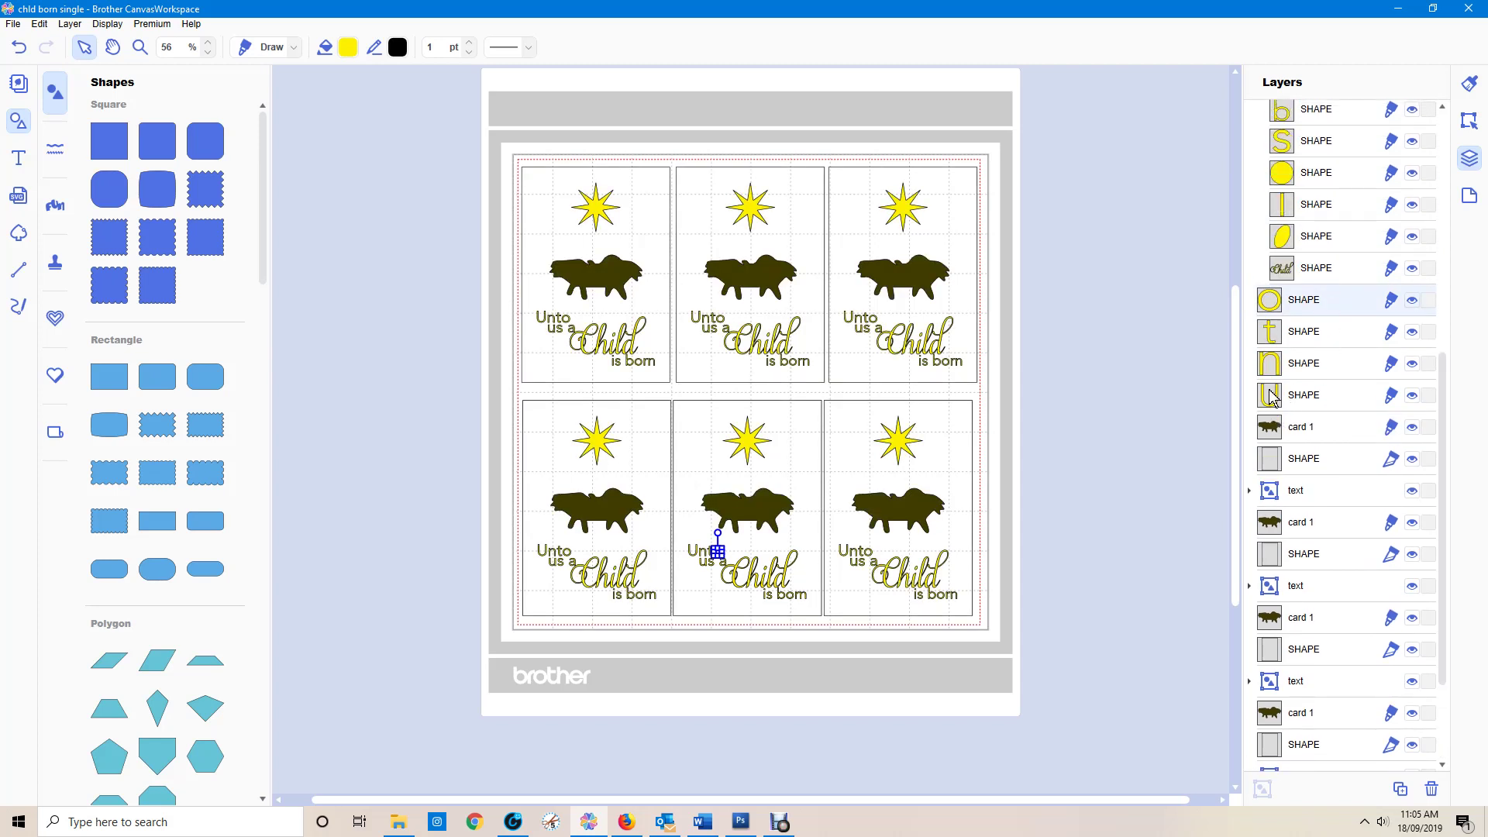
{"action": "left_click", "coordinate": [1271, 363]}
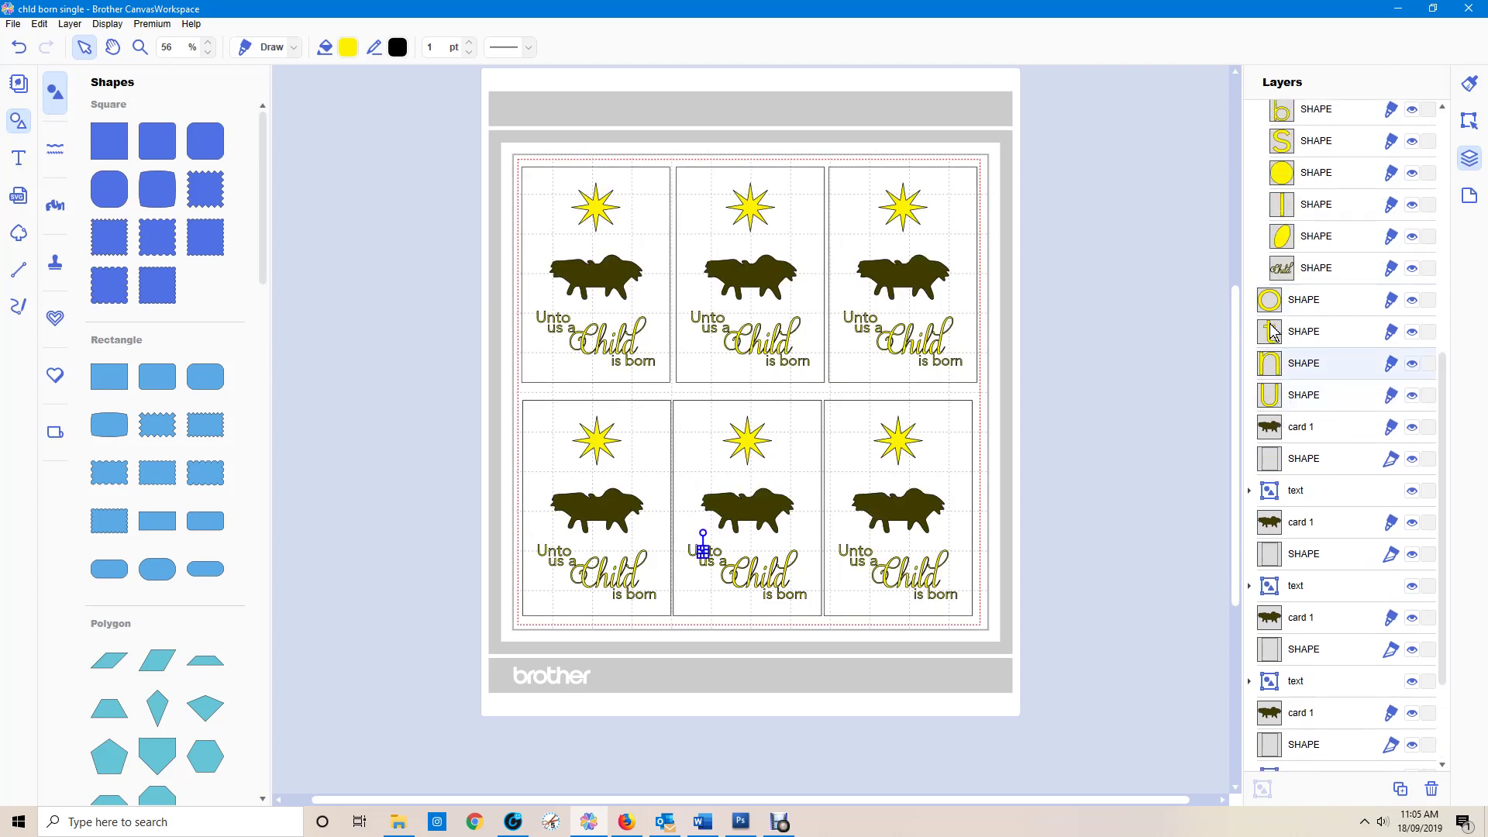
{"action": "left_click", "coordinate": [1277, 330]}
{"action": "left_click", "coordinate": [1268, 304]}
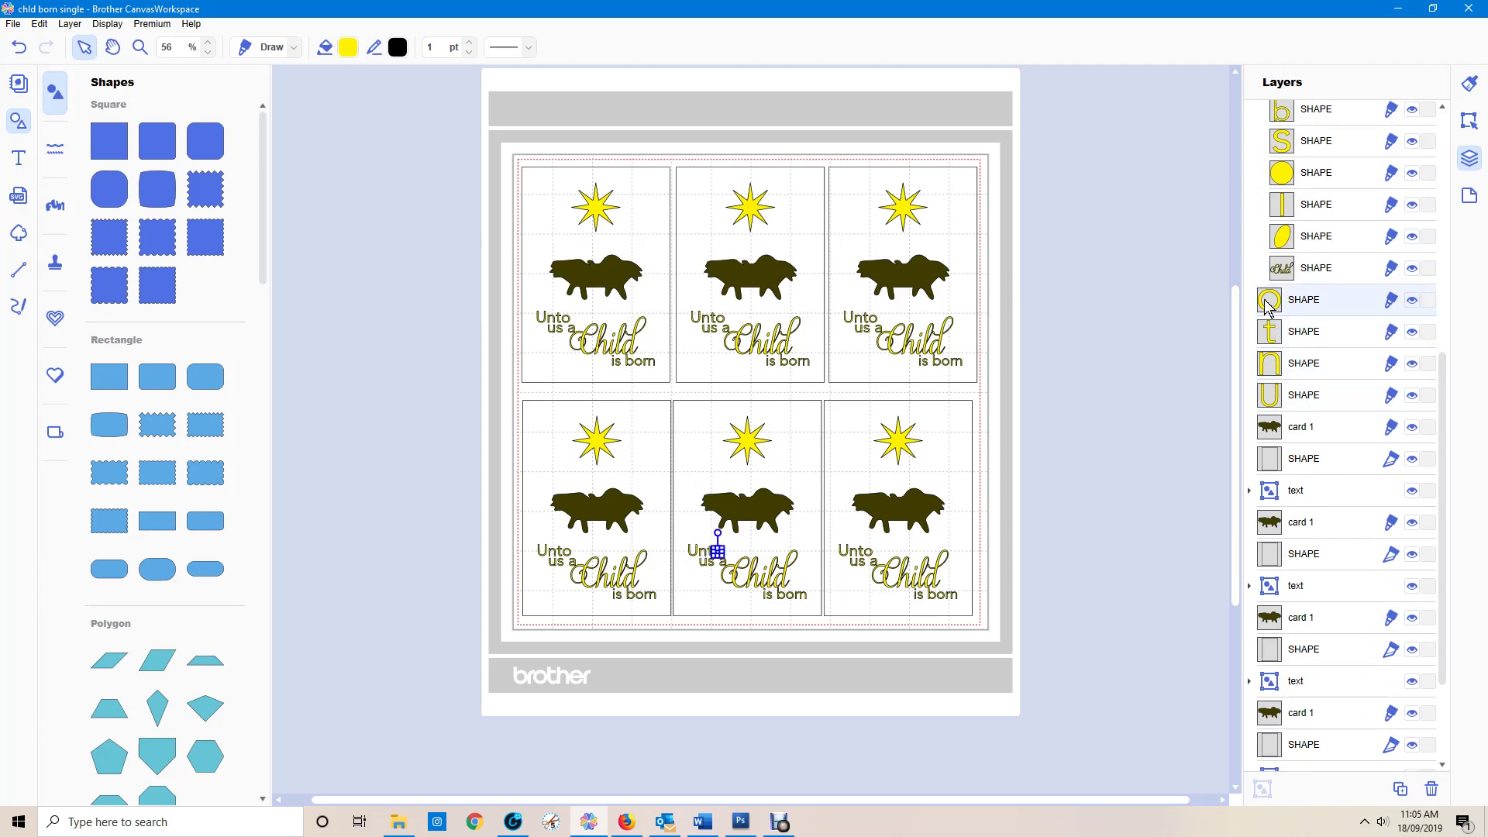
Move the u and s of "us" out of the lower middle card's text group, stacking them directly above the separated o.
{"action": "scroll", "coordinate": [1290, 264], "scroll_direction": "up", "scroll_amount": 3}
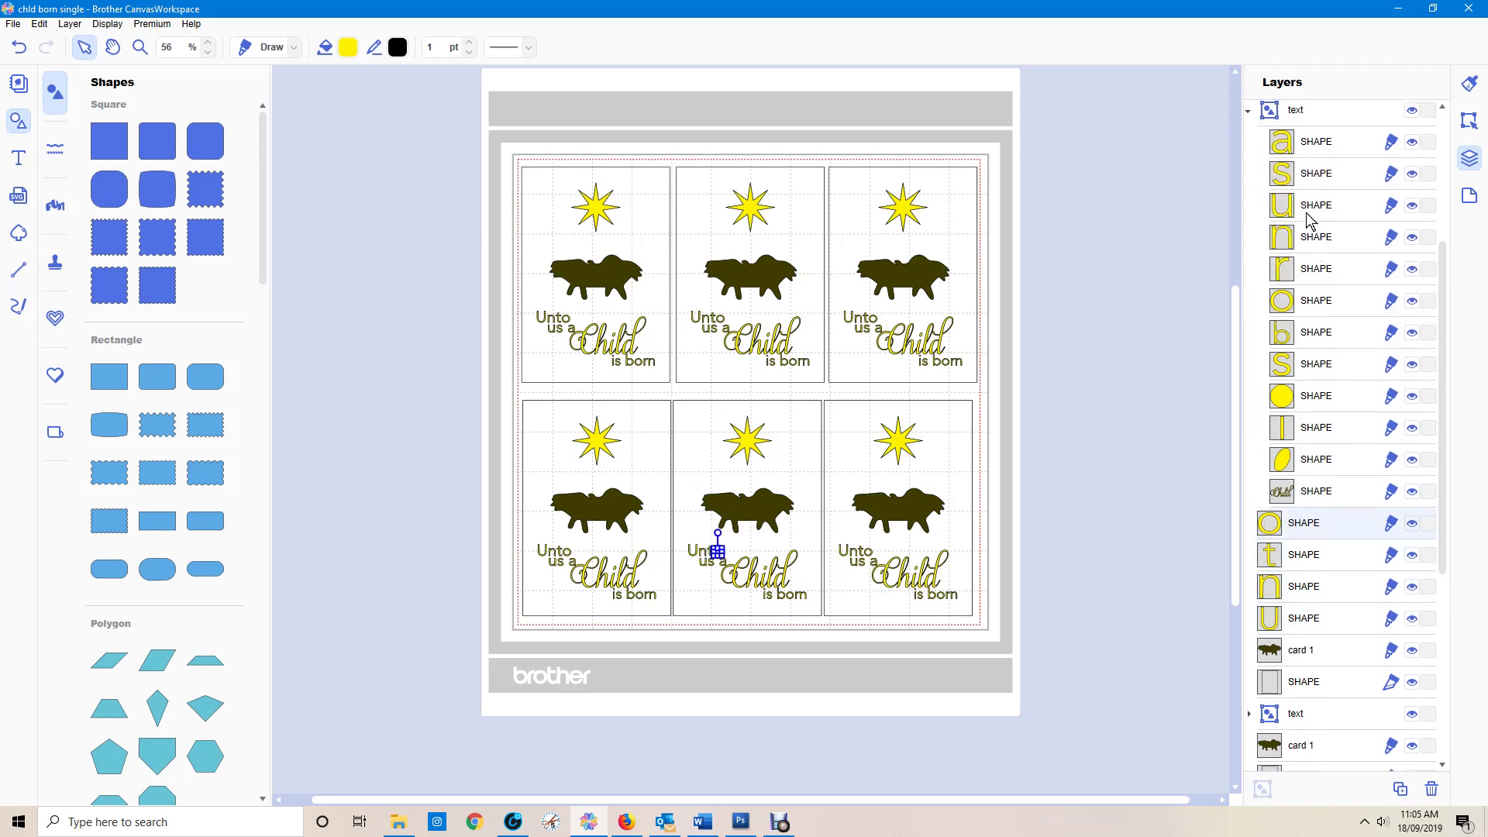
{"action": "left_click_drag", "start_coordinate": [1296, 213], "coordinate": [1266, 496]}
{"action": "scroll", "coordinate": [1364, 372], "scroll_direction": "up", "scroll_amount": 3}
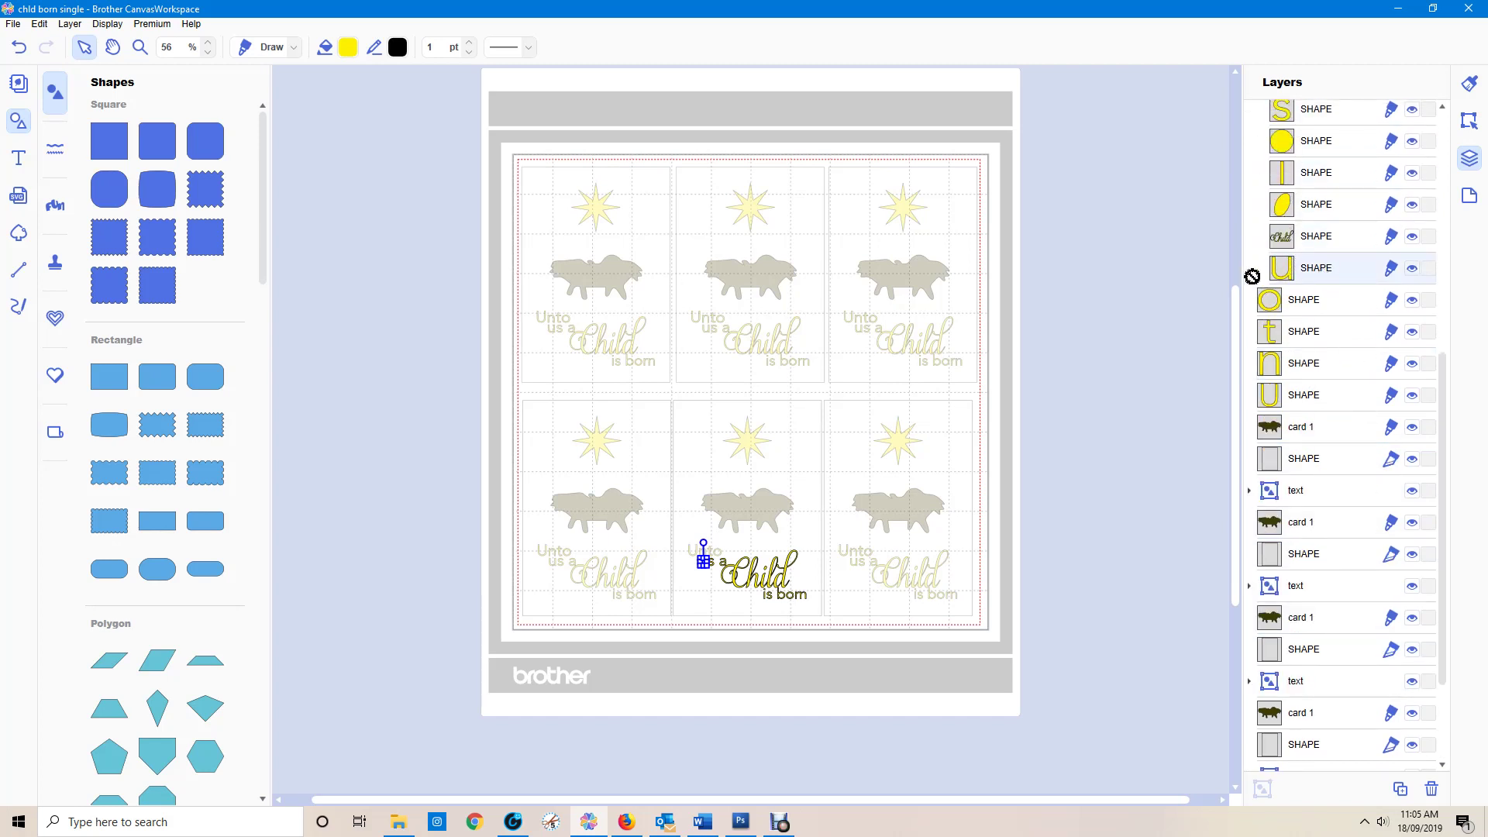
{"action": "left_click_drag", "start_coordinate": [1327, 276], "coordinate": [1295, 297]}
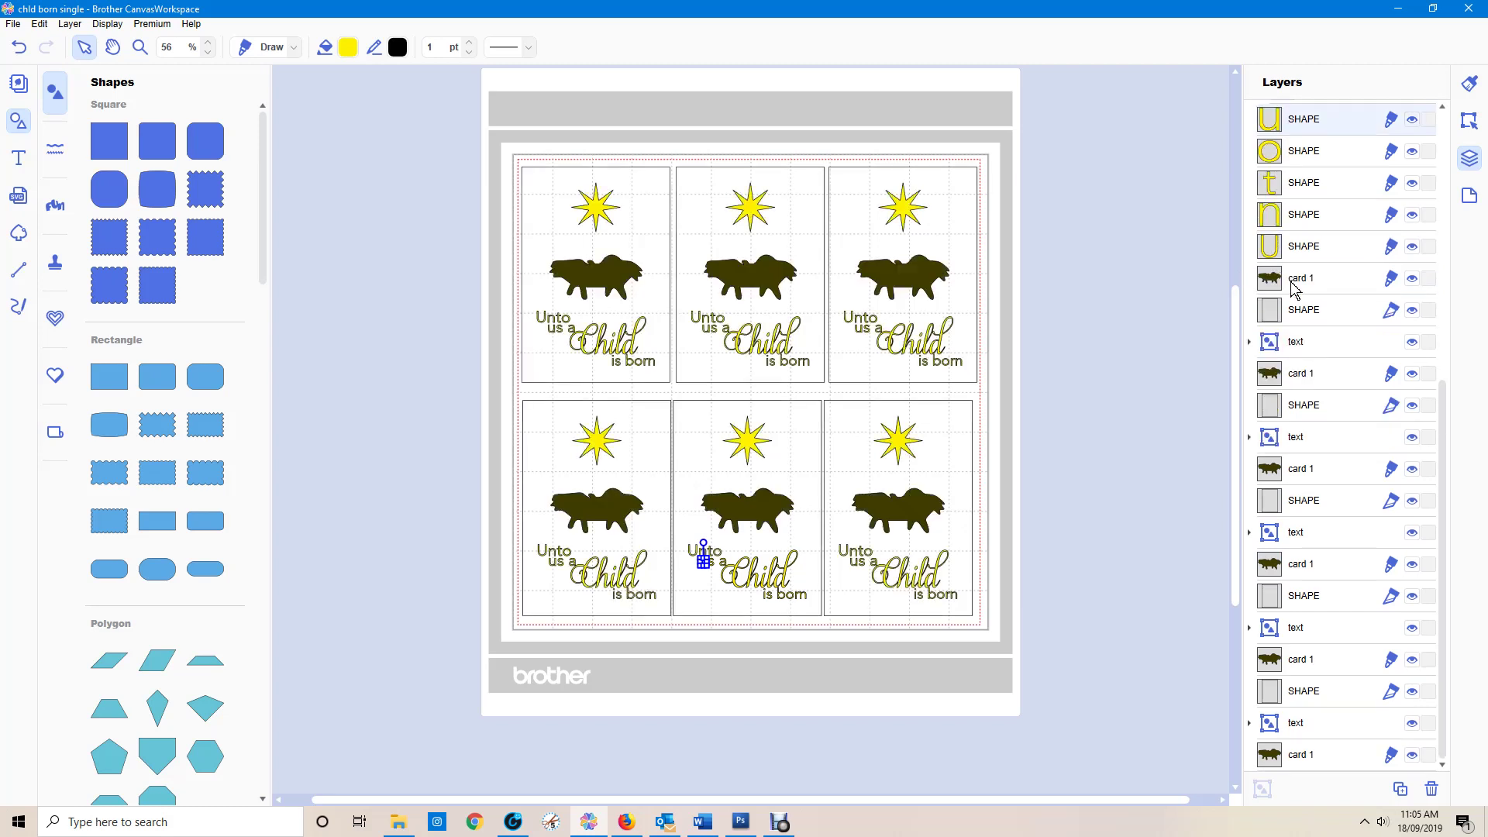
{"action": "left_click_drag", "start_coordinate": [1440, 471], "coordinate": [1434, 276]}
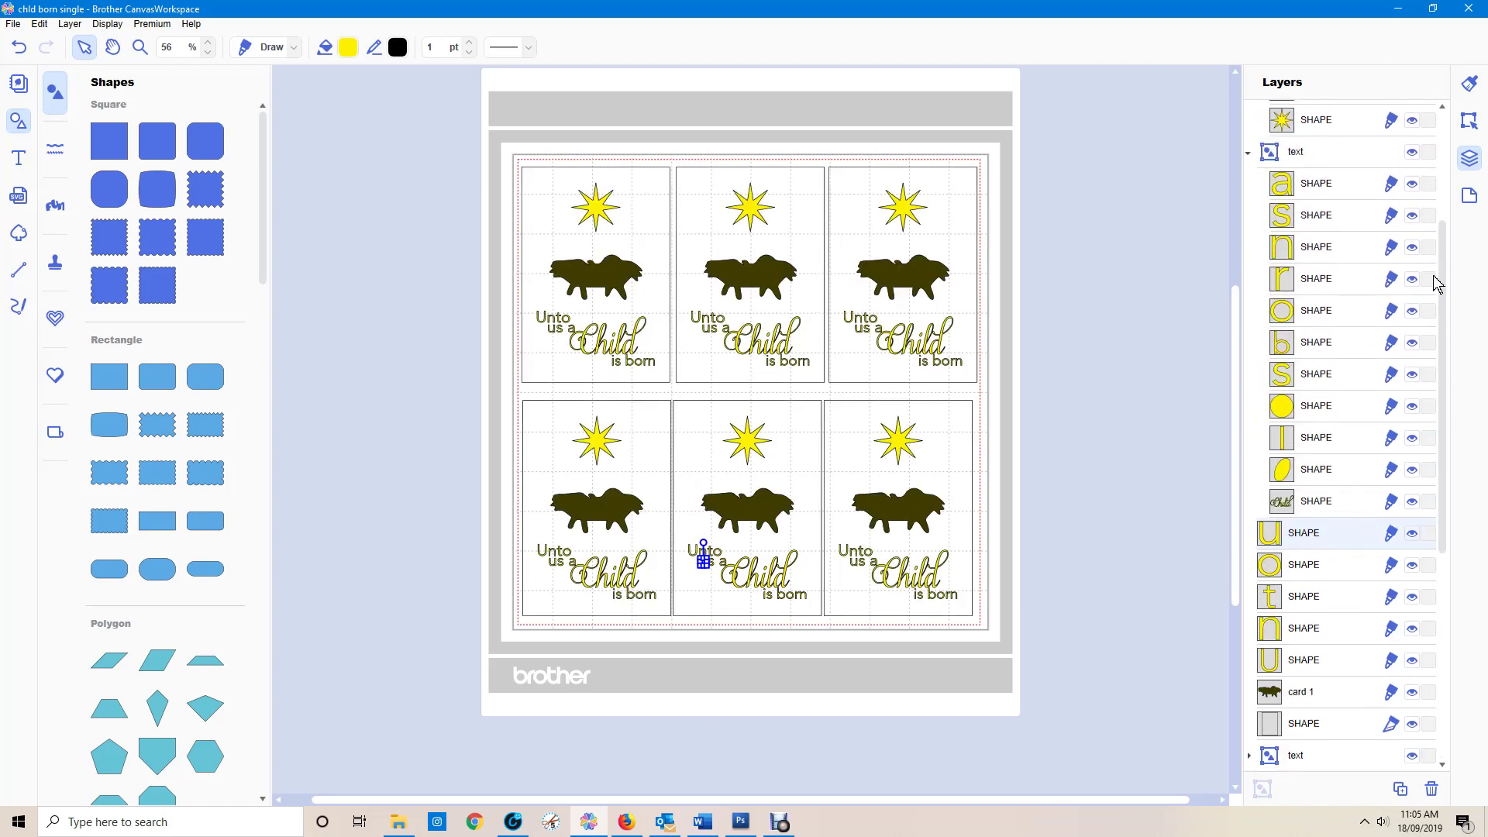
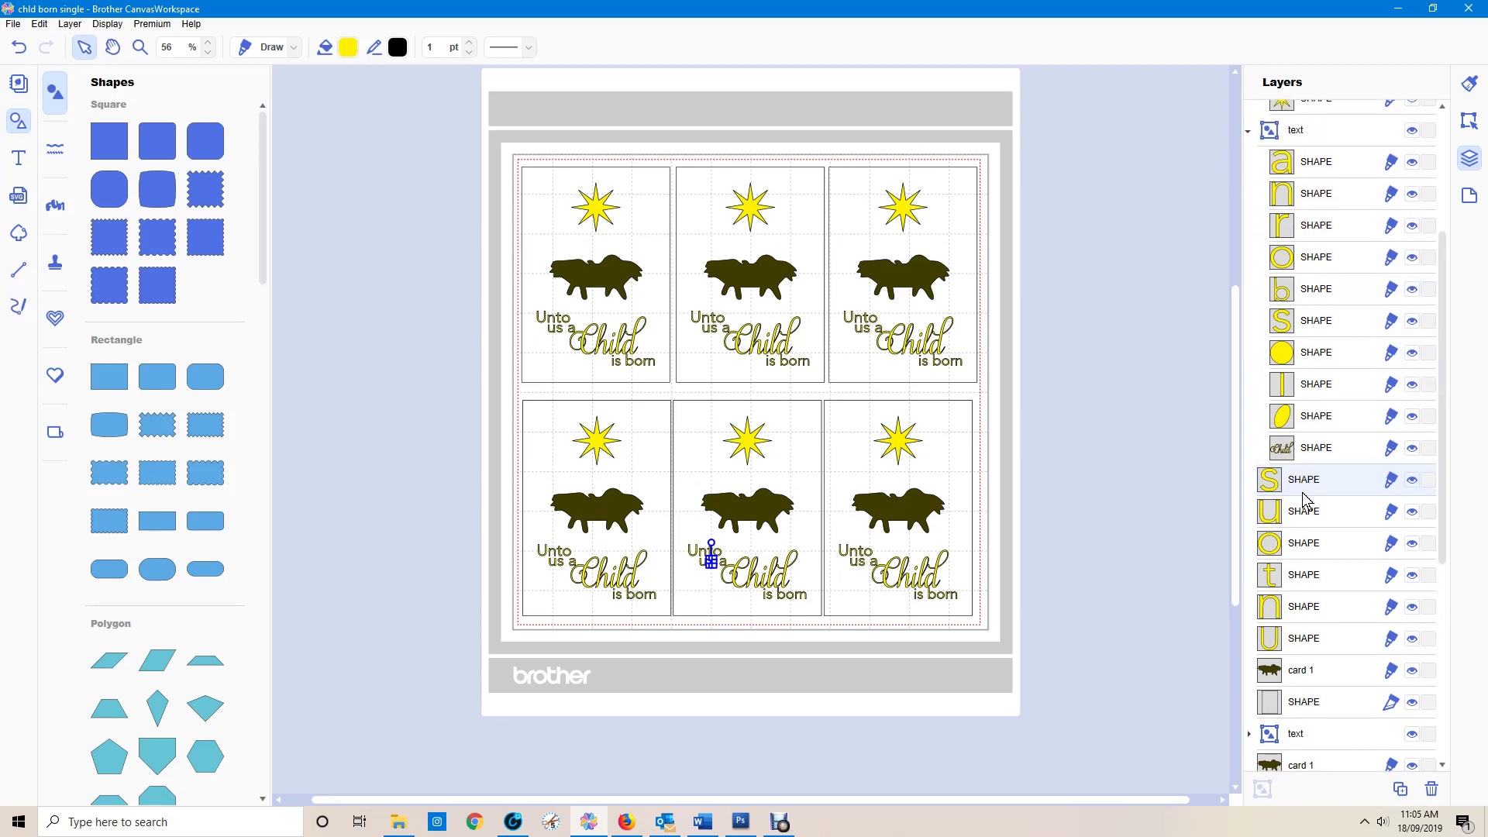
Move the letter a and the "Child" shape out of the lower middle card's text group, stacking them directly above the separated s.
{"action": "left_click", "coordinate": [1303, 166]}
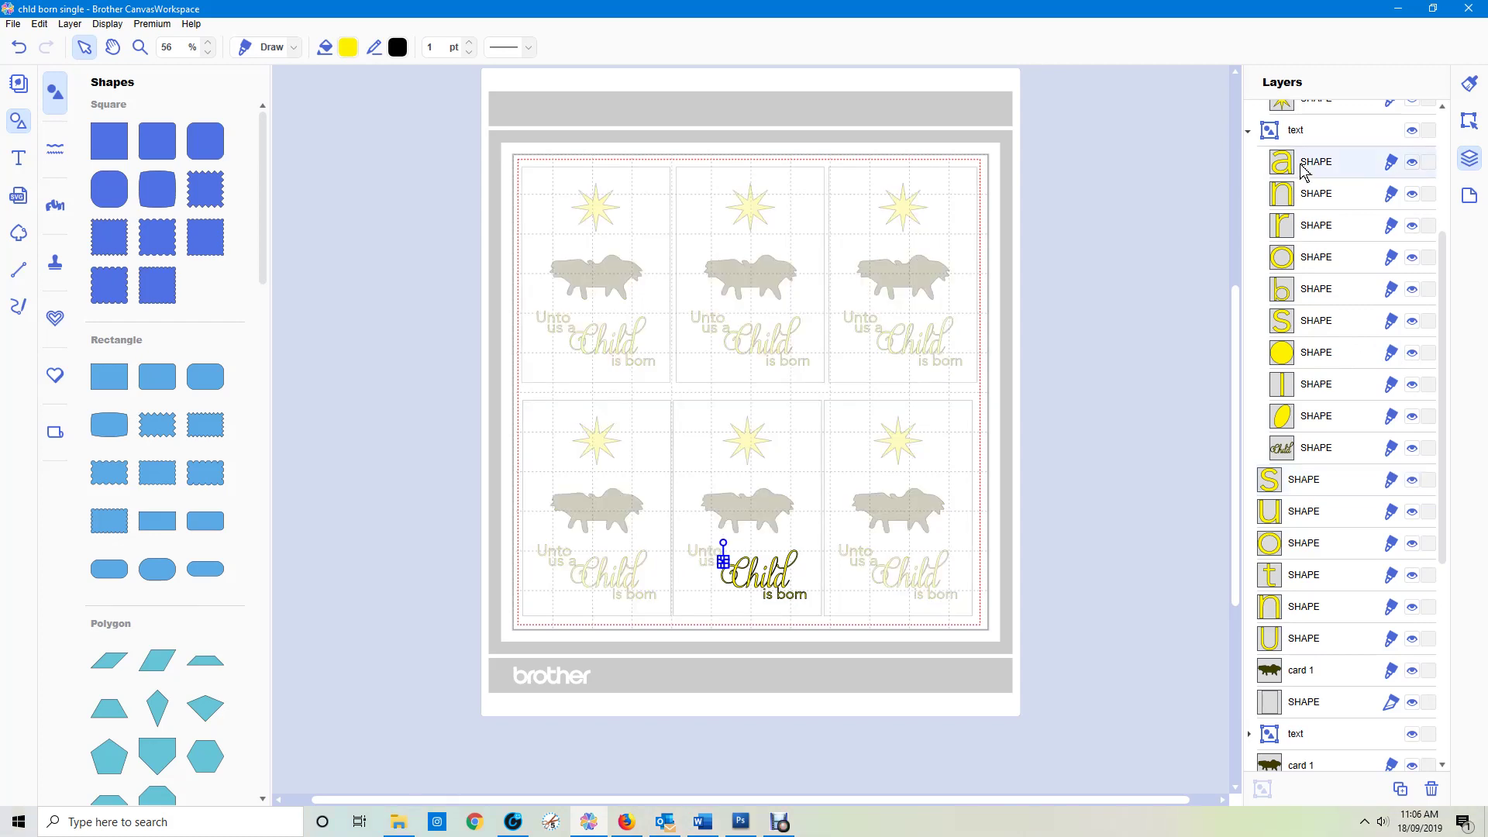
{"action": "left_click_drag", "start_coordinate": [1305, 172], "coordinate": [1259, 473]}
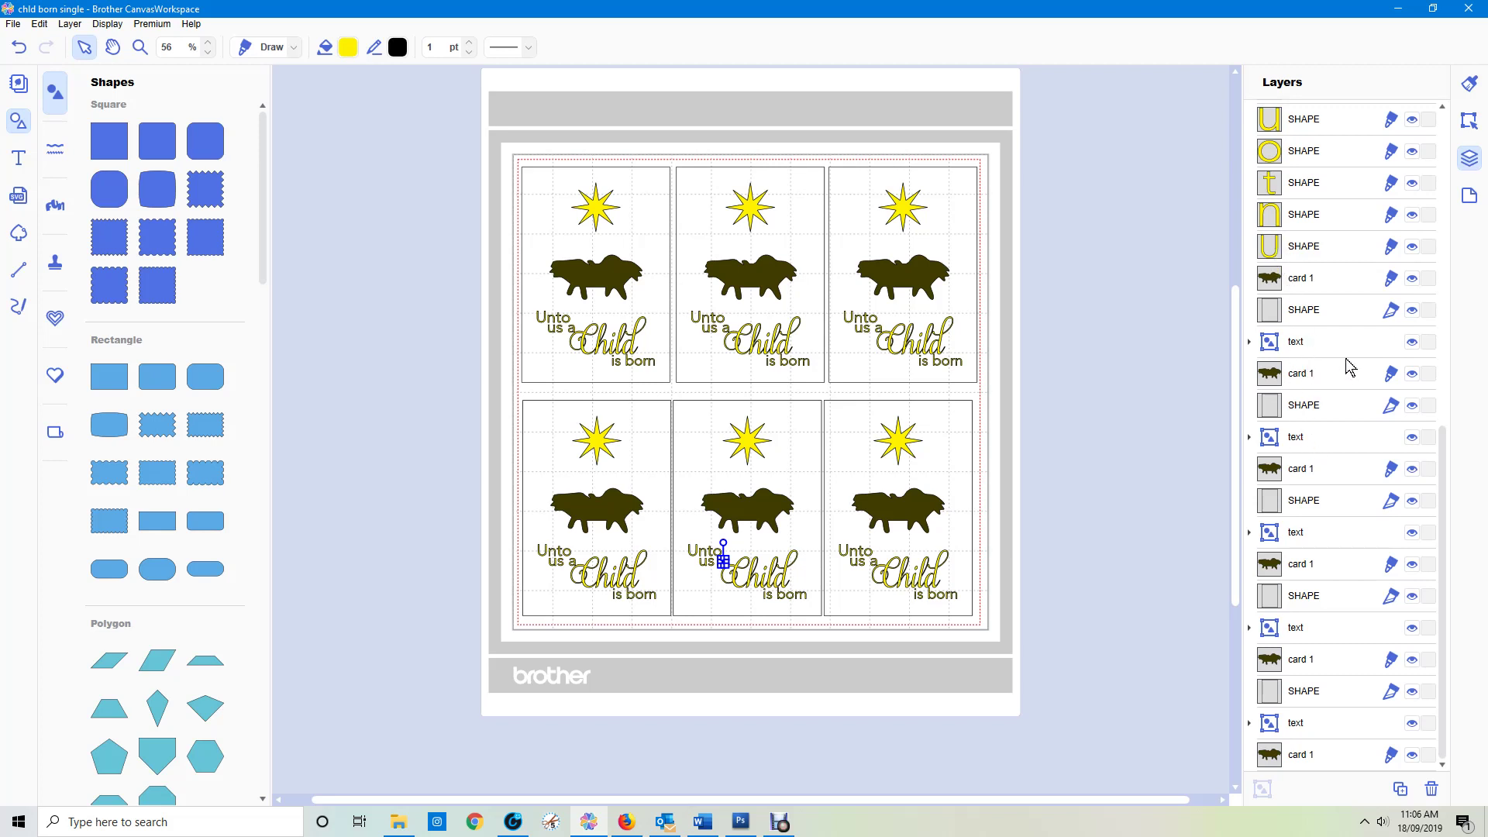
{"action": "scroll", "coordinate": [1327, 398], "scroll_direction": "up", "scroll_amount": 2}
{"action": "scroll", "coordinate": [1326, 400], "scroll_direction": "up", "scroll_amount": 1}
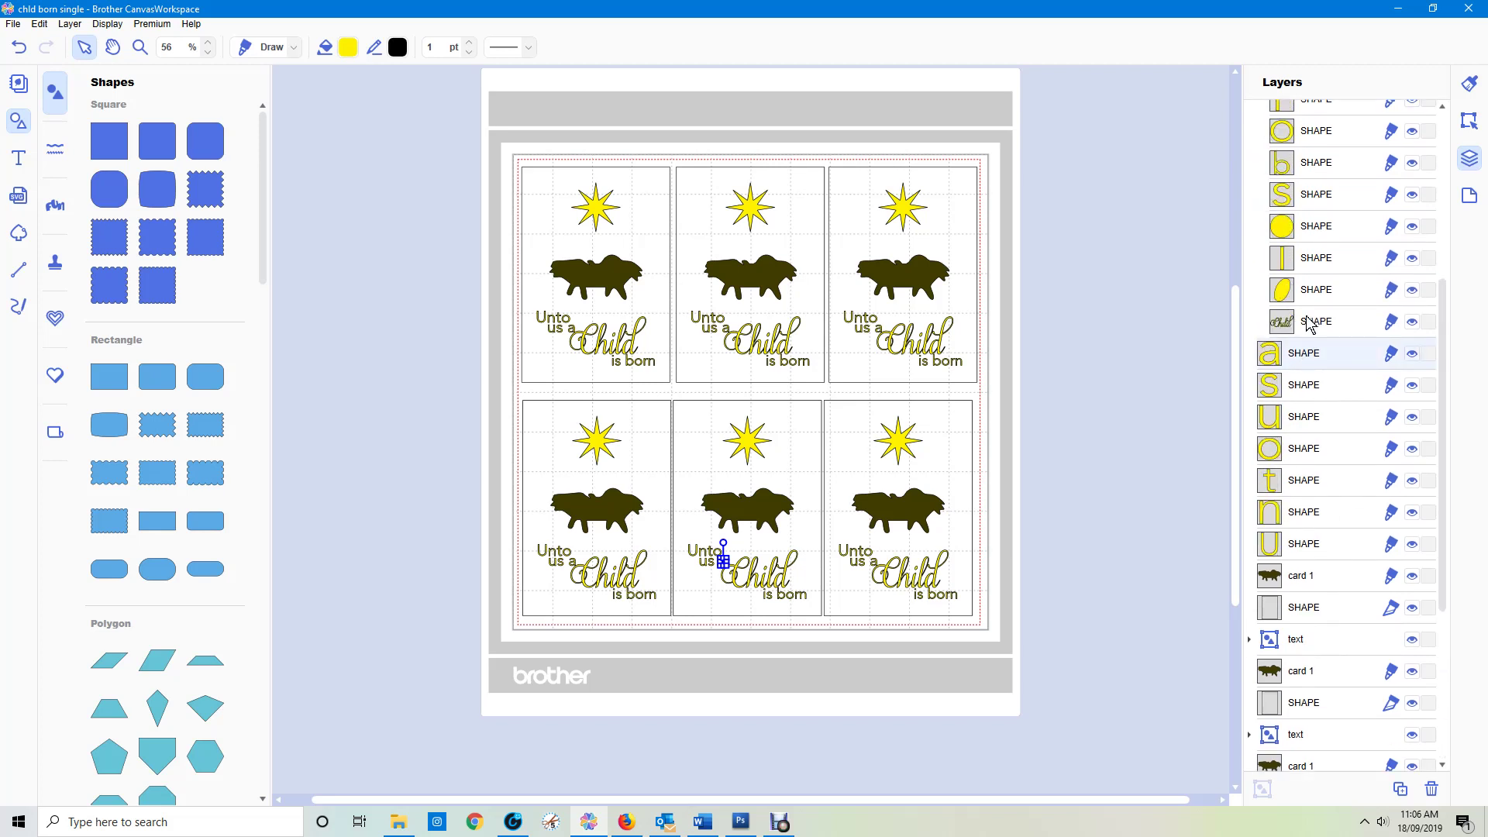
{"action": "left_click_drag", "start_coordinate": [1305, 324], "coordinate": [1274, 341]}
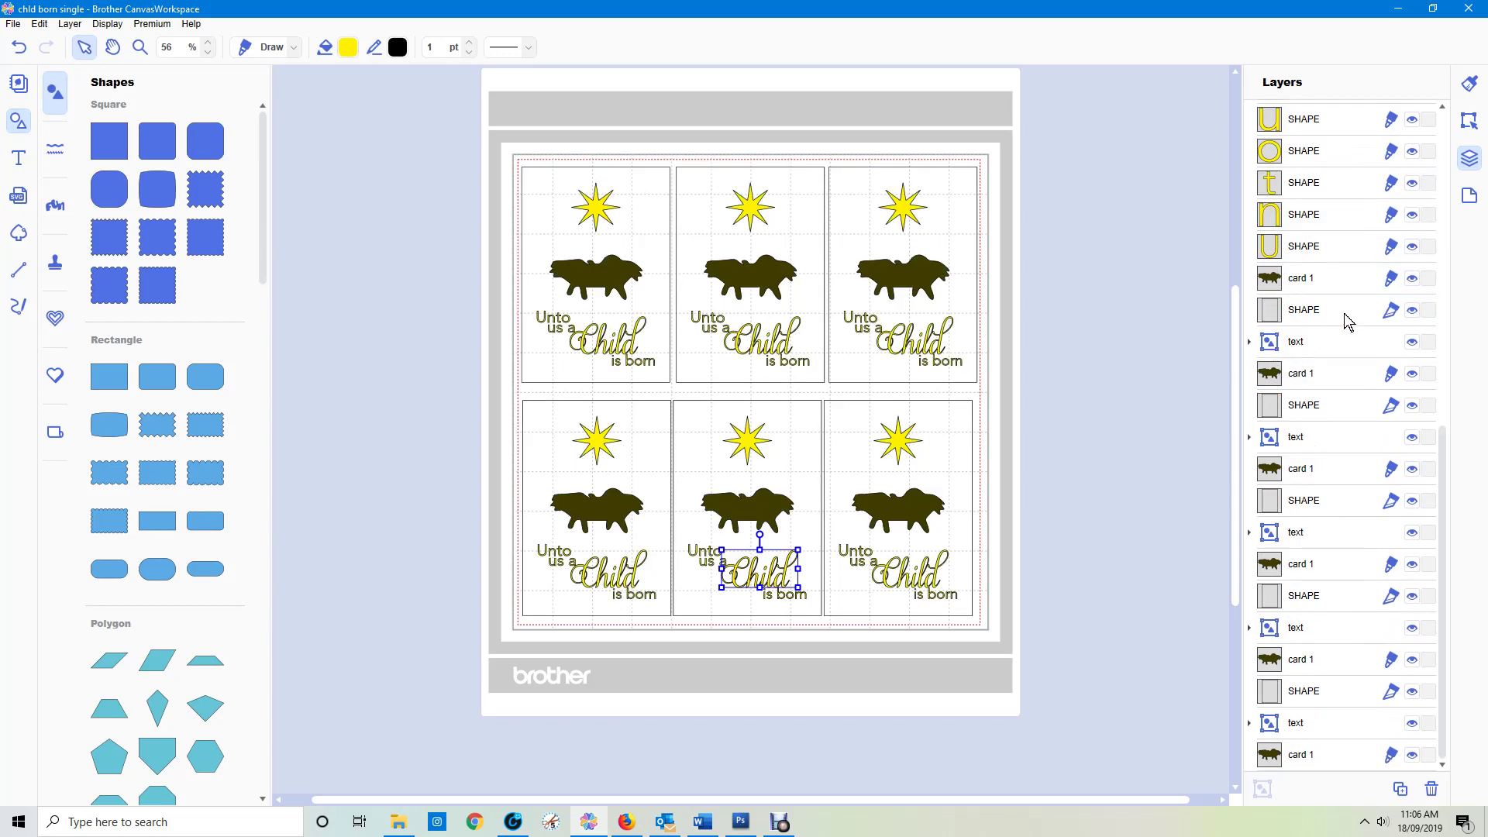
{"action": "scroll", "coordinate": [1344, 295], "scroll_direction": "down", "scroll_amount": 1}
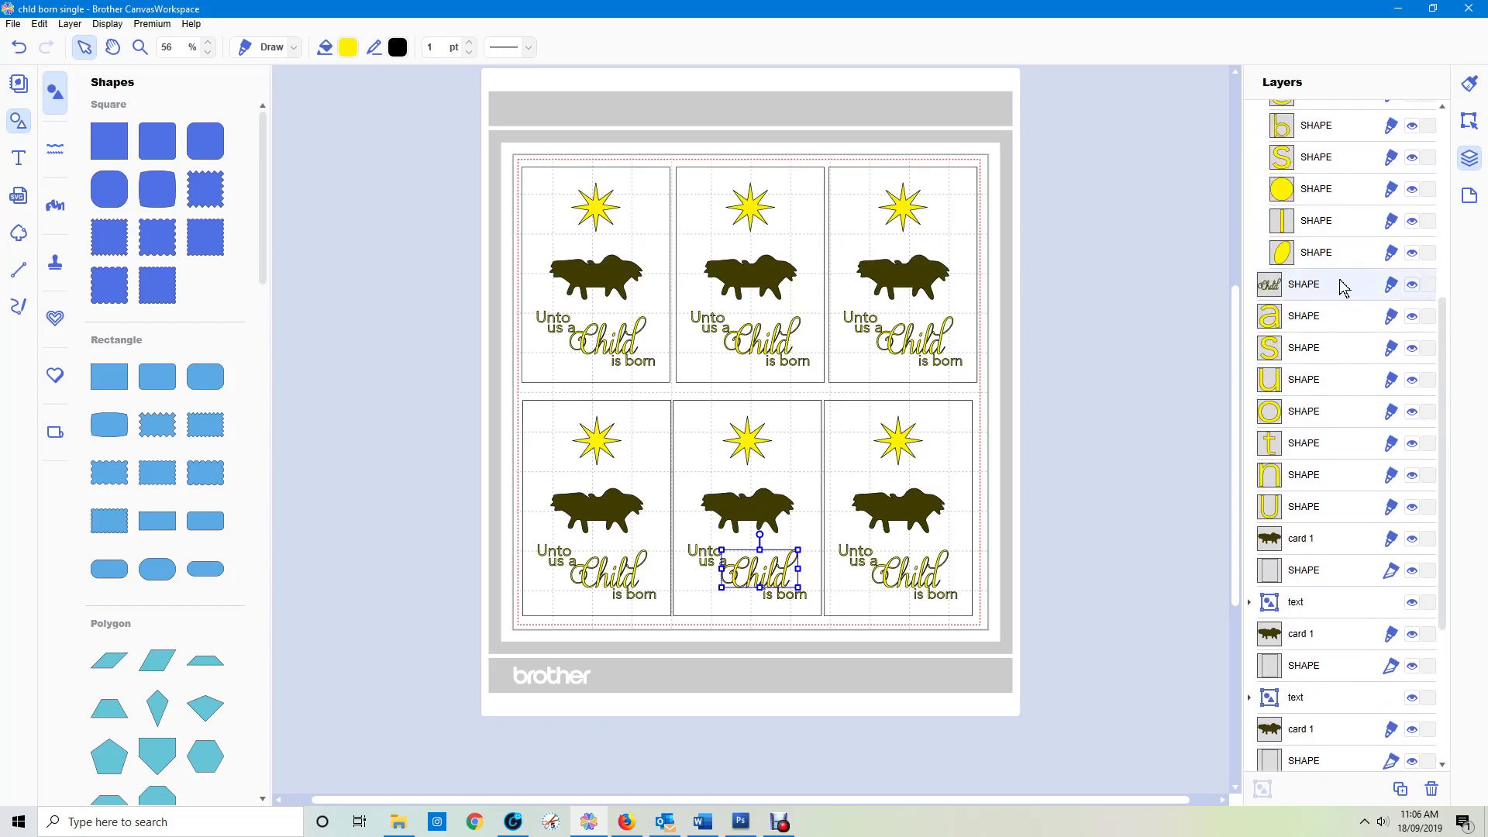
Move the small oval of "Child" and the i stem of "is" out of the text group, stacking them above the "Child" shape.
{"action": "left_click", "coordinate": [1302, 254]}
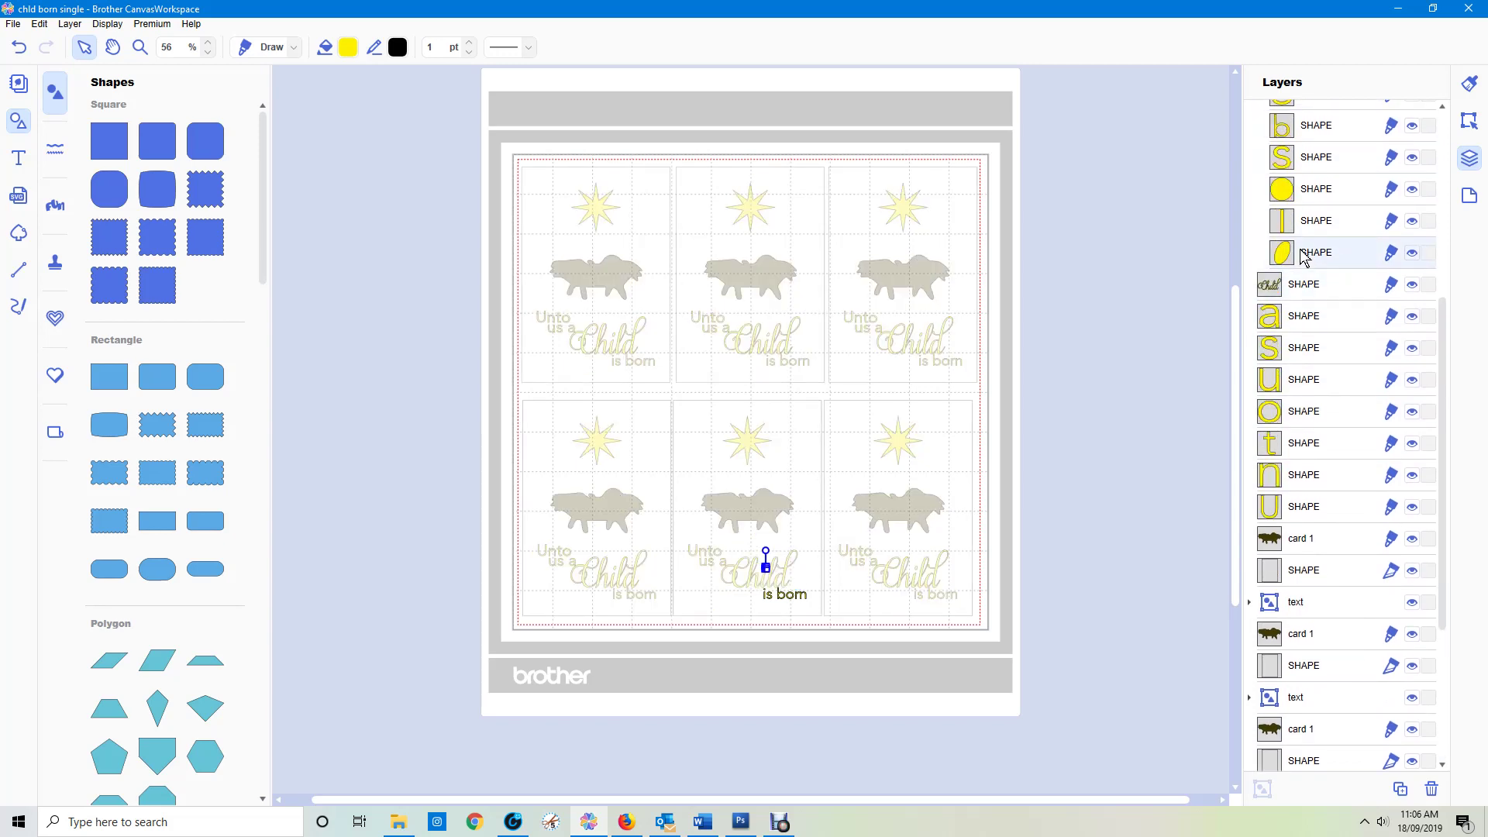
{"action": "left_click_drag", "start_coordinate": [1302, 258], "coordinate": [1270, 276]}
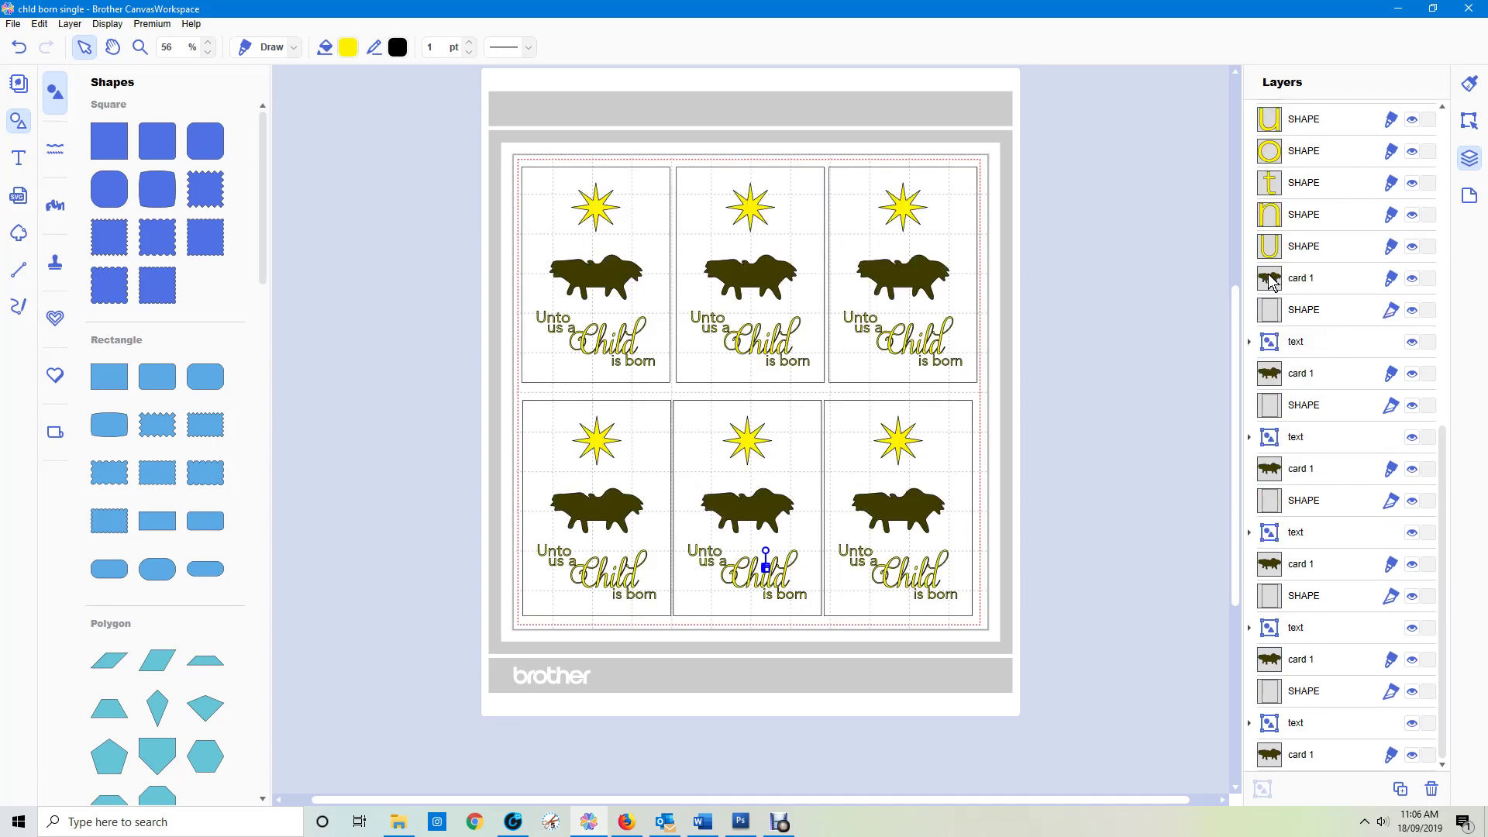
{"action": "scroll", "coordinate": [1355, 266], "scroll_direction": "down", "scroll_amount": 2}
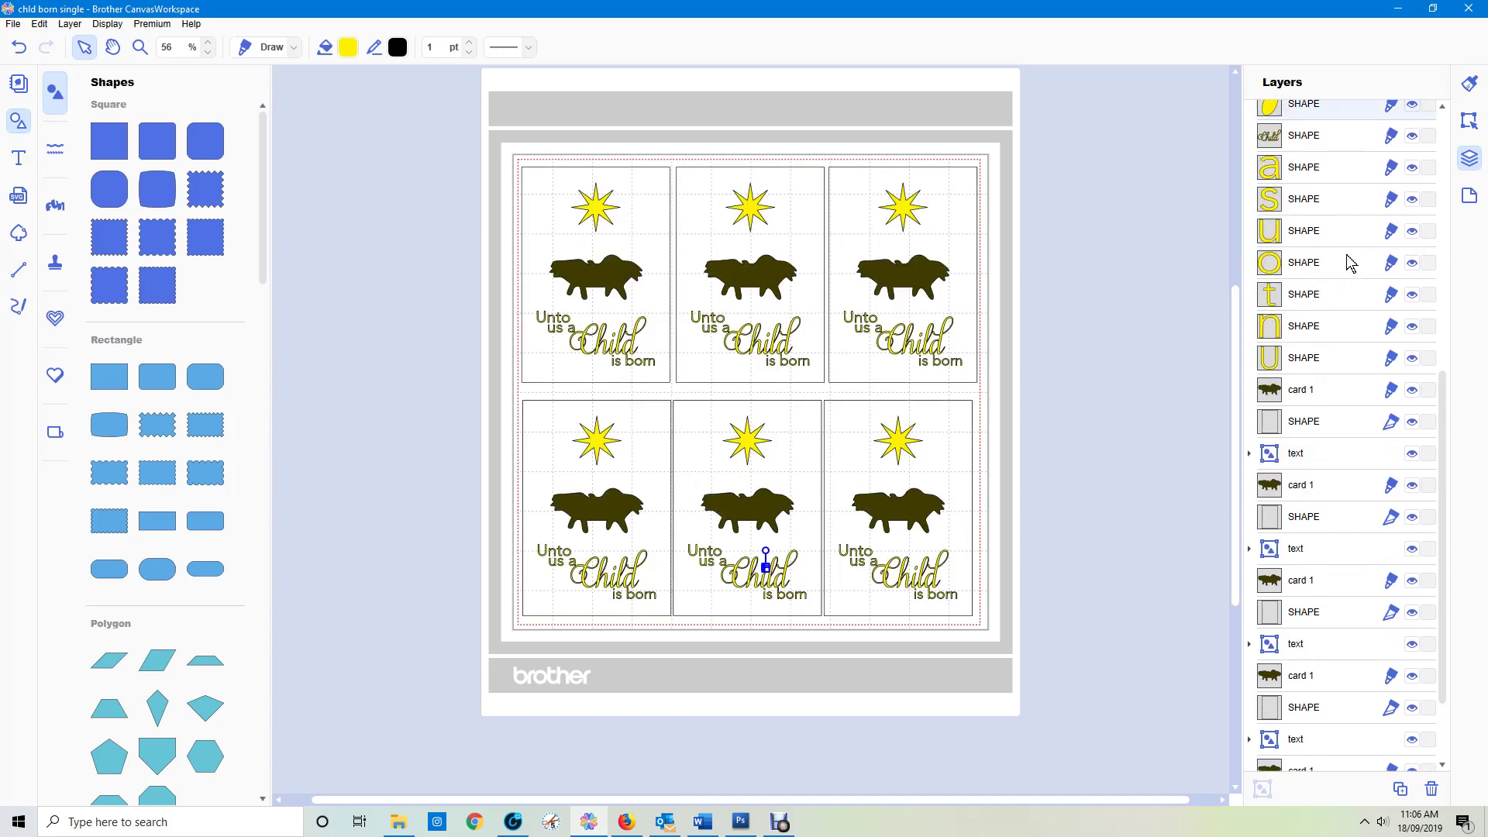
{"action": "scroll", "coordinate": [1350, 263], "scroll_direction": "up", "scroll_amount": 3}
{"action": "left_click", "coordinate": [1306, 338]}
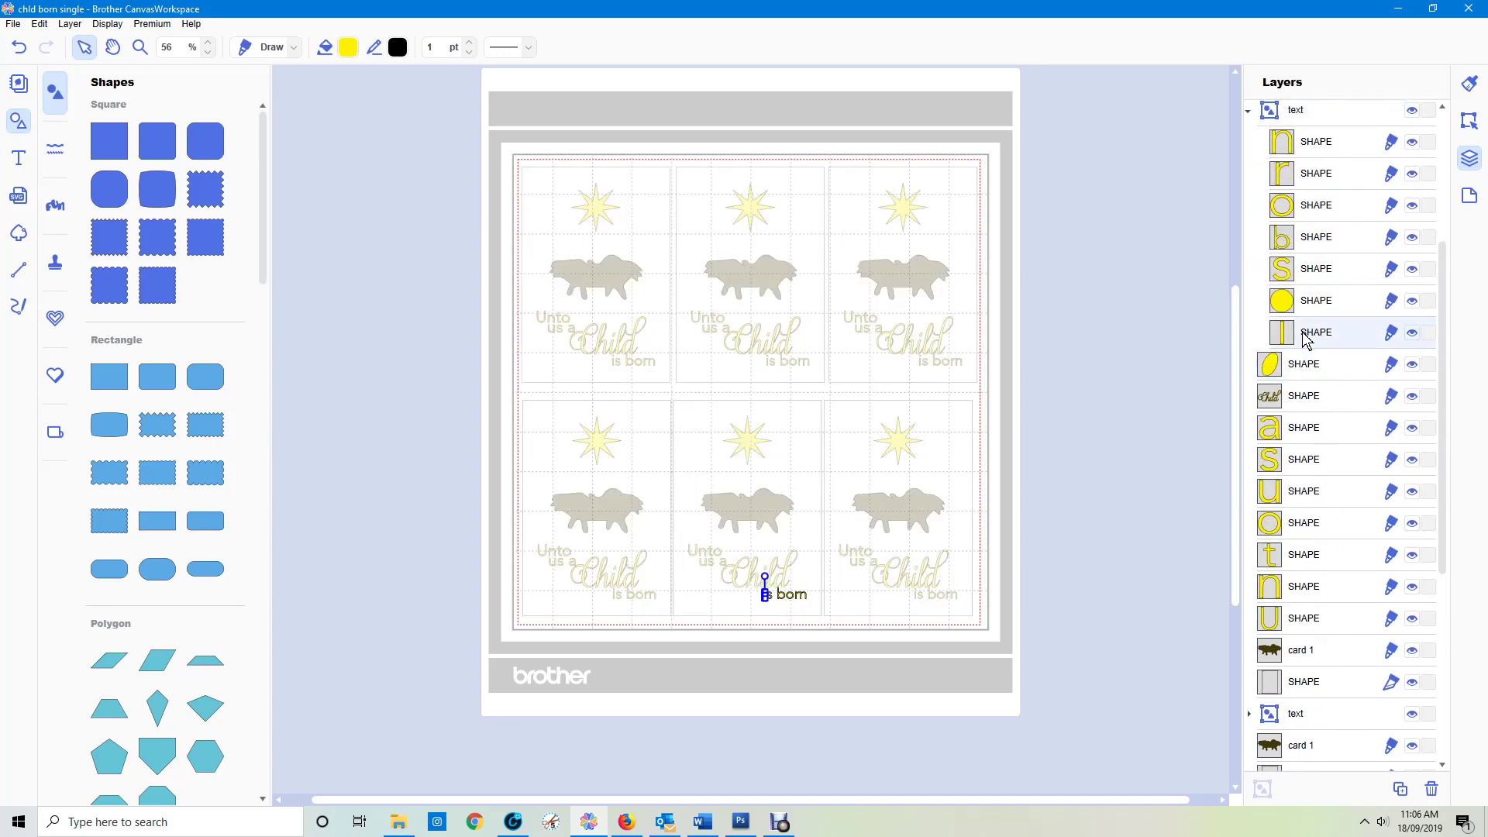
{"action": "left_click_drag", "start_coordinate": [1305, 339], "coordinate": [1281, 355]}
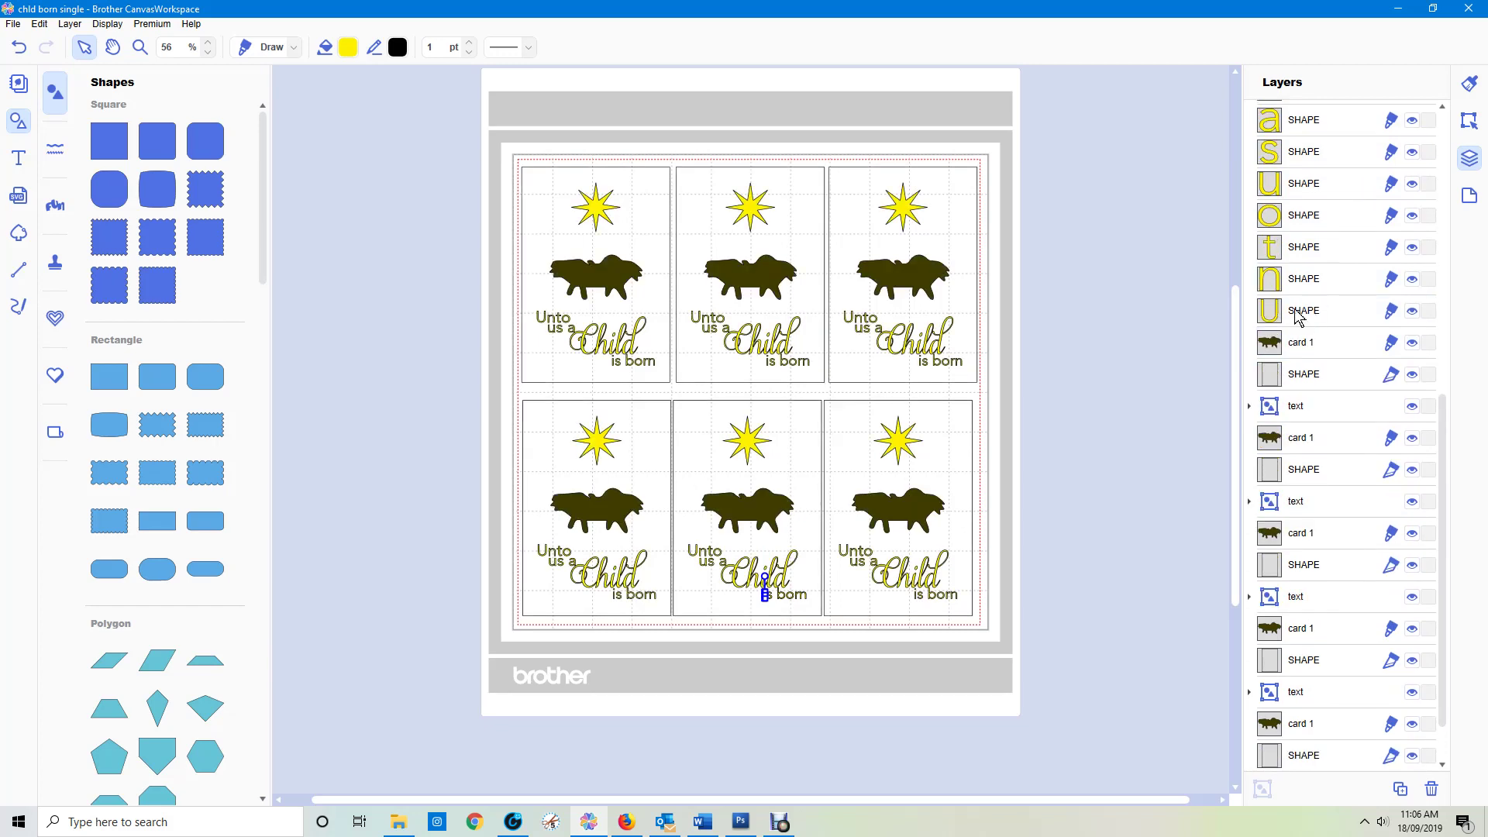
{"action": "scroll", "coordinate": [1309, 269], "scroll_direction": "down", "scroll_amount": 2}
Move the round i dot and the s of "is" out of the text group, stacking them directly above the i stem.
{"action": "scroll", "coordinate": [1308, 269], "scroll_direction": "up", "scroll_amount": 3}
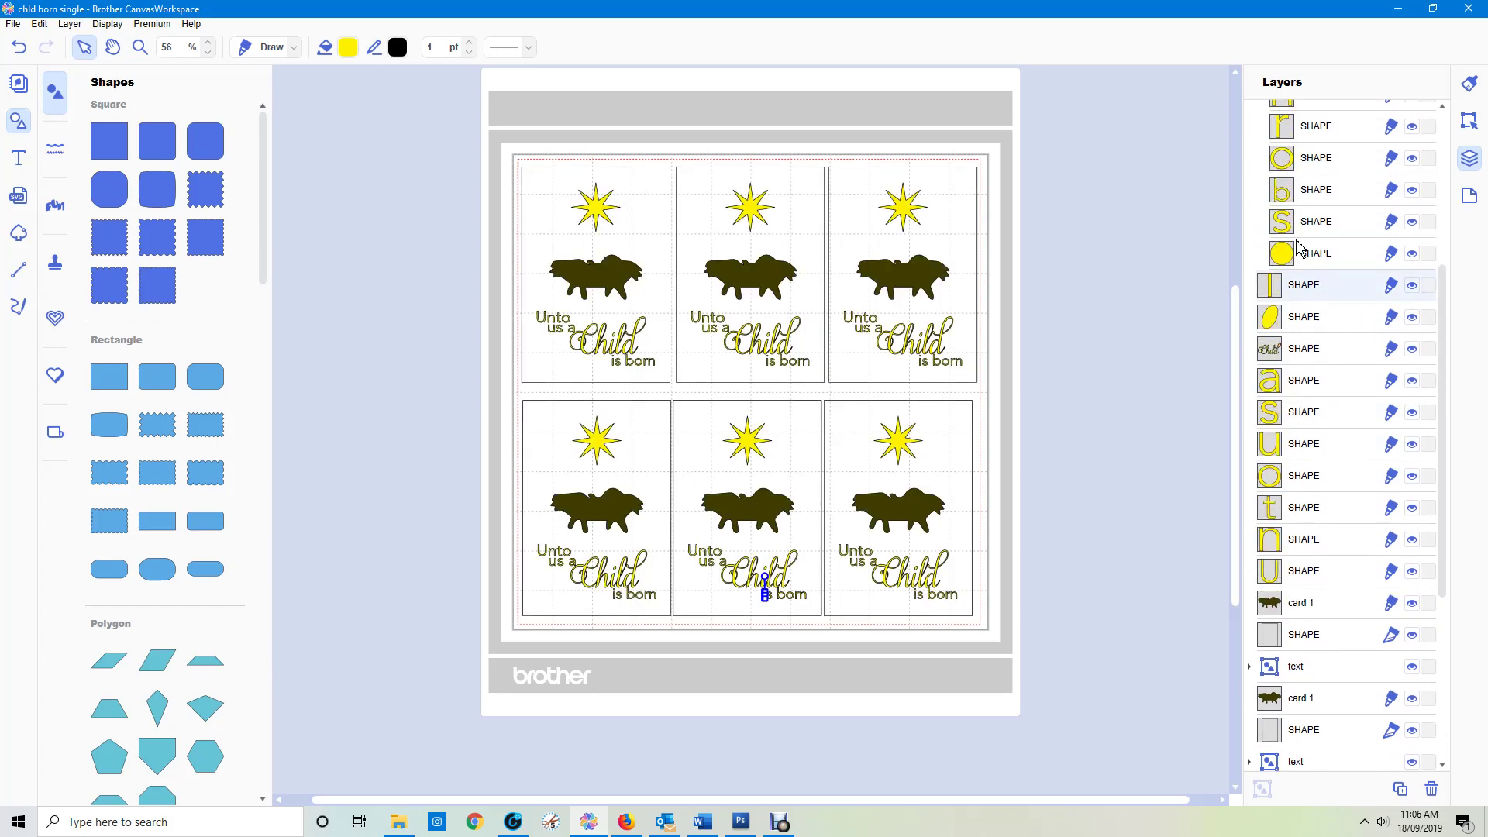
{"action": "left_click", "coordinate": [1316, 256]}
{"action": "left_click_drag", "start_coordinate": [1315, 256], "coordinate": [1271, 283]}
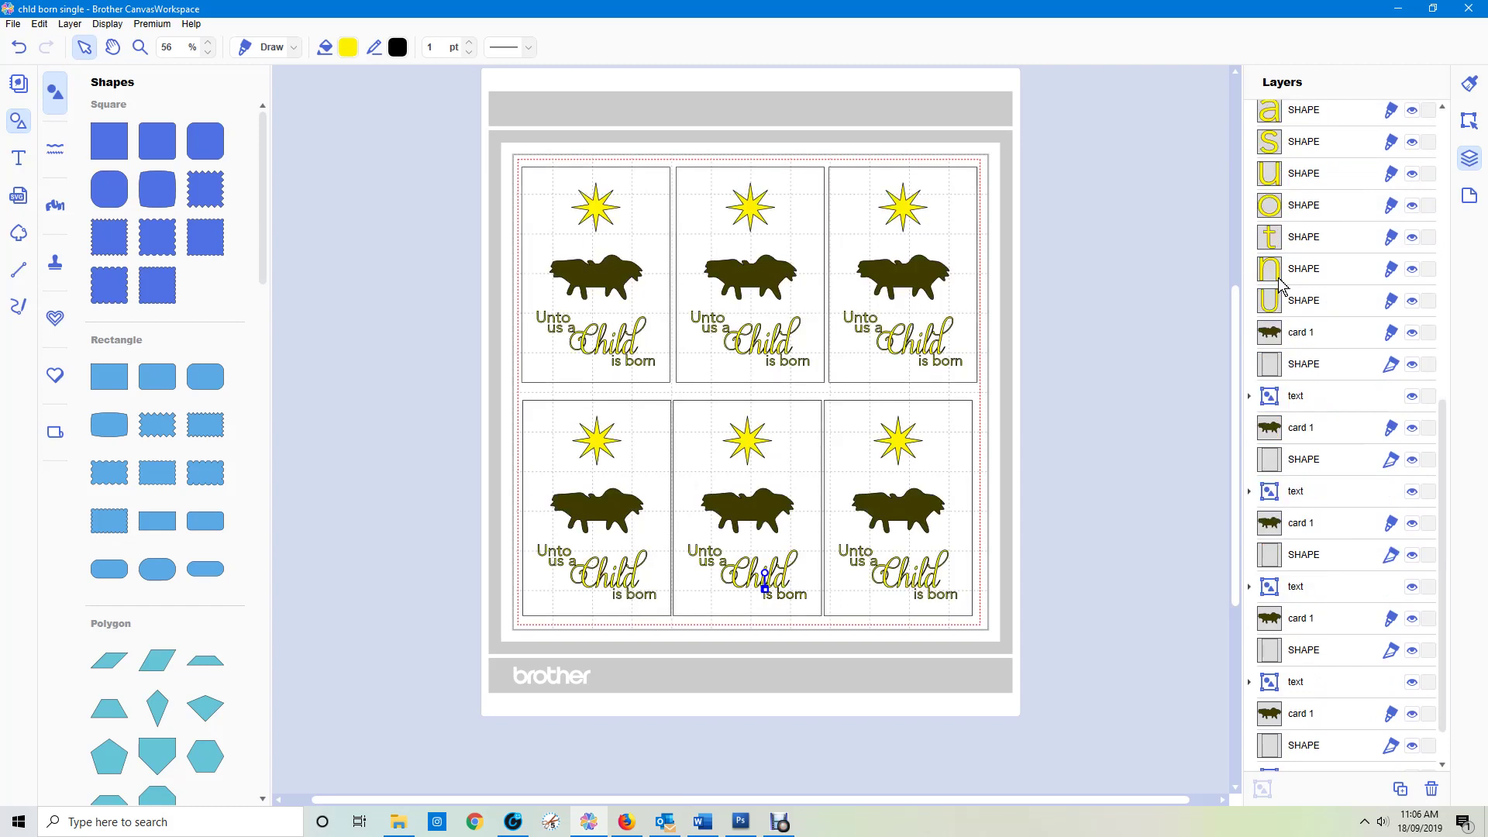
{"action": "scroll", "coordinate": [1299, 252], "scroll_direction": "down", "scroll_amount": 2}
{"action": "scroll", "coordinate": [1301, 255], "scroll_direction": "up", "scroll_amount": 2}
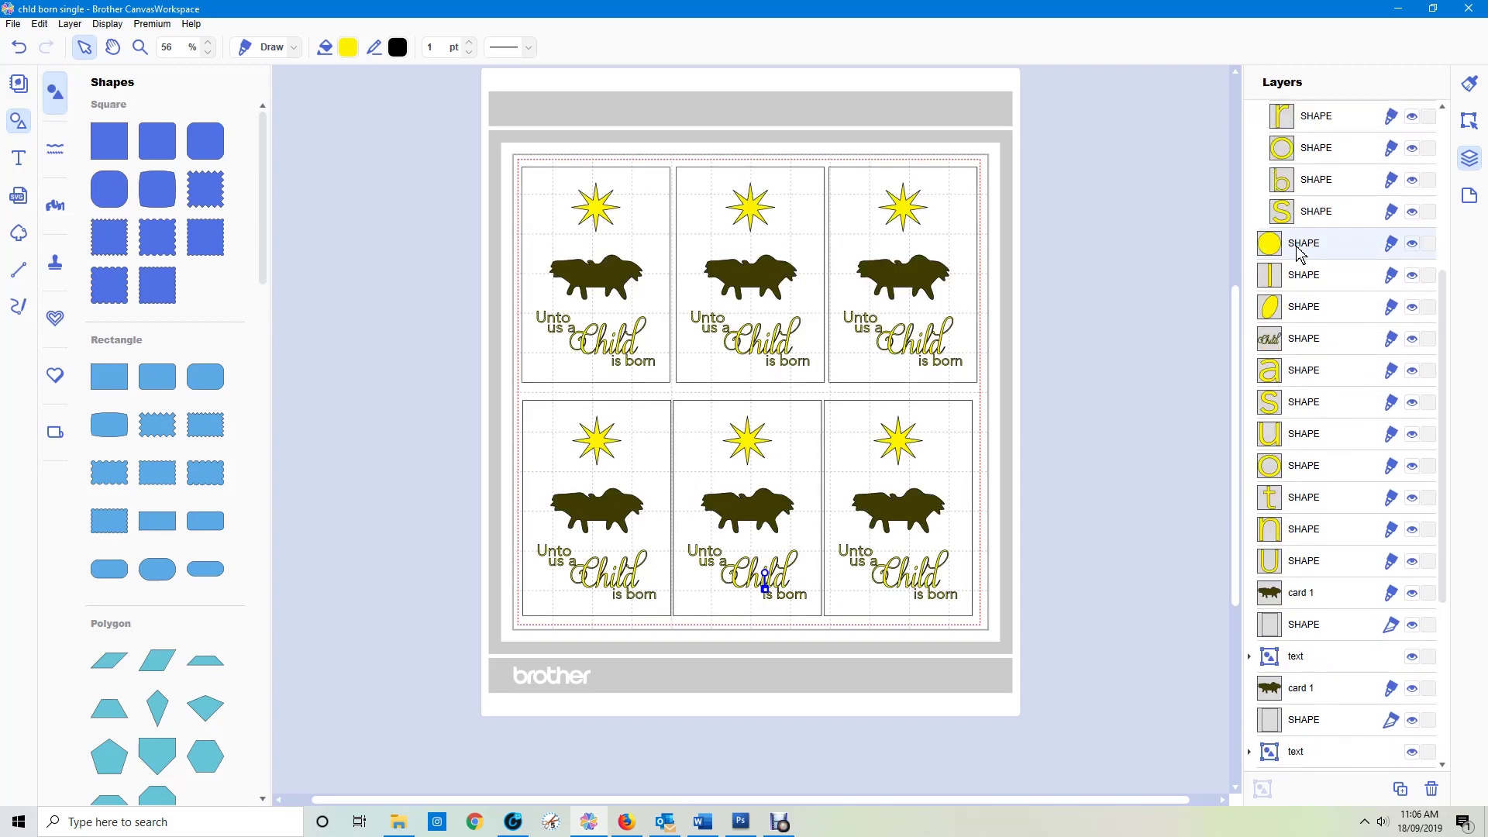
{"action": "left_click", "coordinate": [1308, 221]}
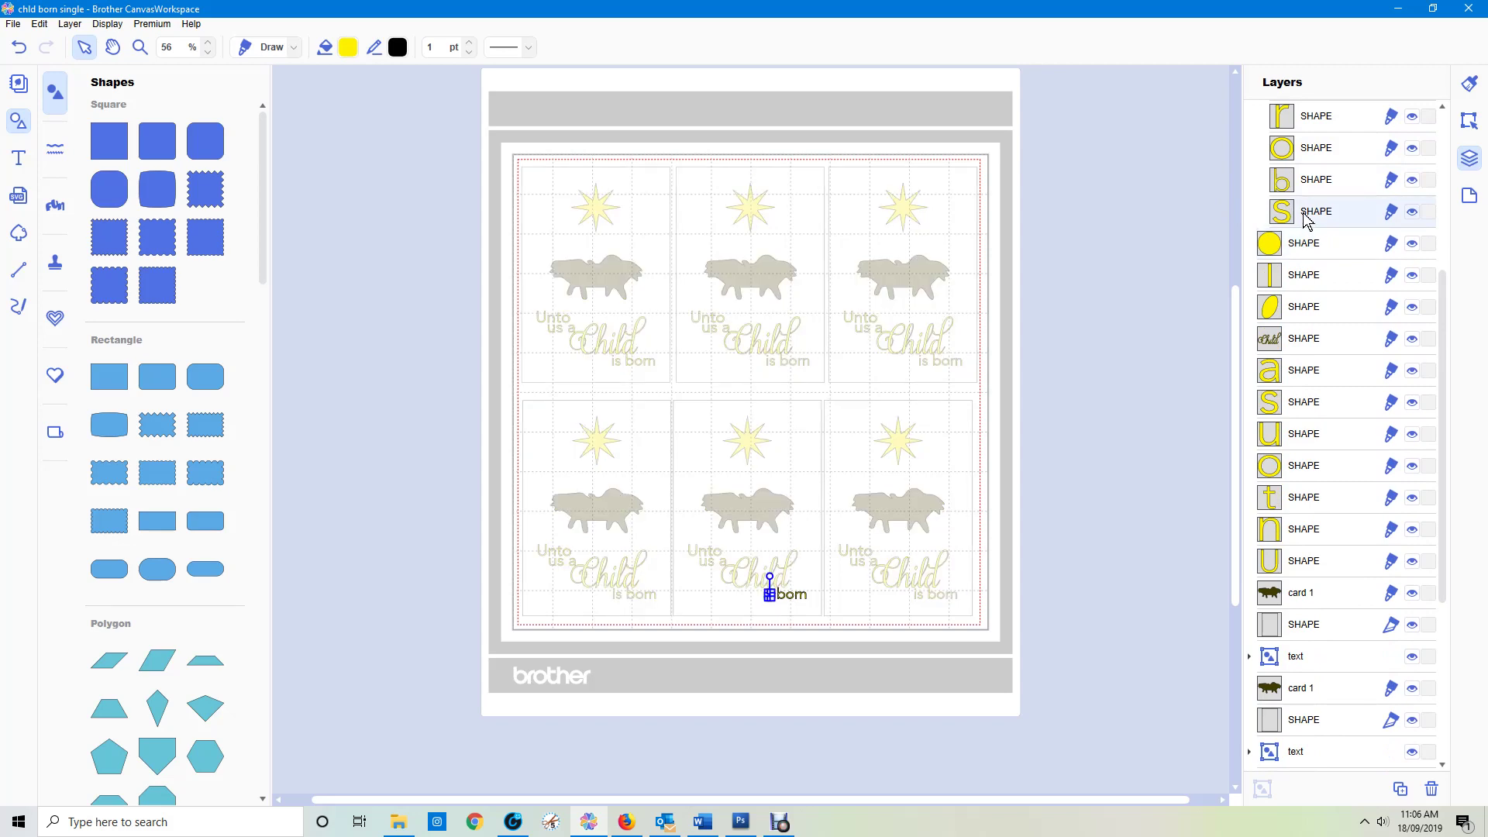
{"action": "left_click_drag", "start_coordinate": [1308, 221], "coordinate": [1278, 243]}
Move the b and o of "born" out of the lower middle card's text group, stacking them above the s of "is".
{"action": "scroll", "coordinate": [1309, 256], "scroll_direction": "up", "scroll_amount": 3}
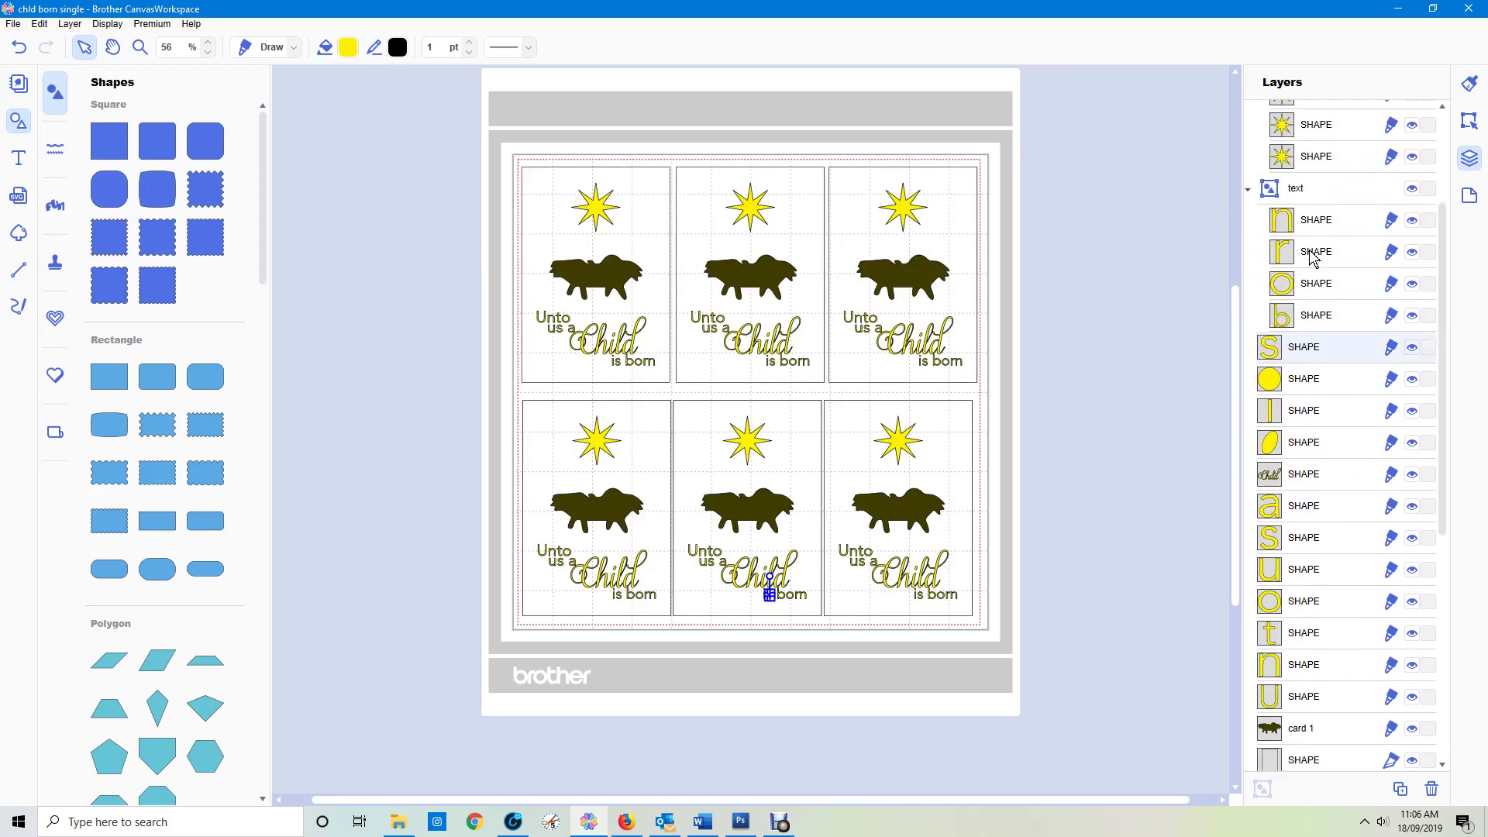
{"action": "left_click", "coordinate": [1296, 318]}
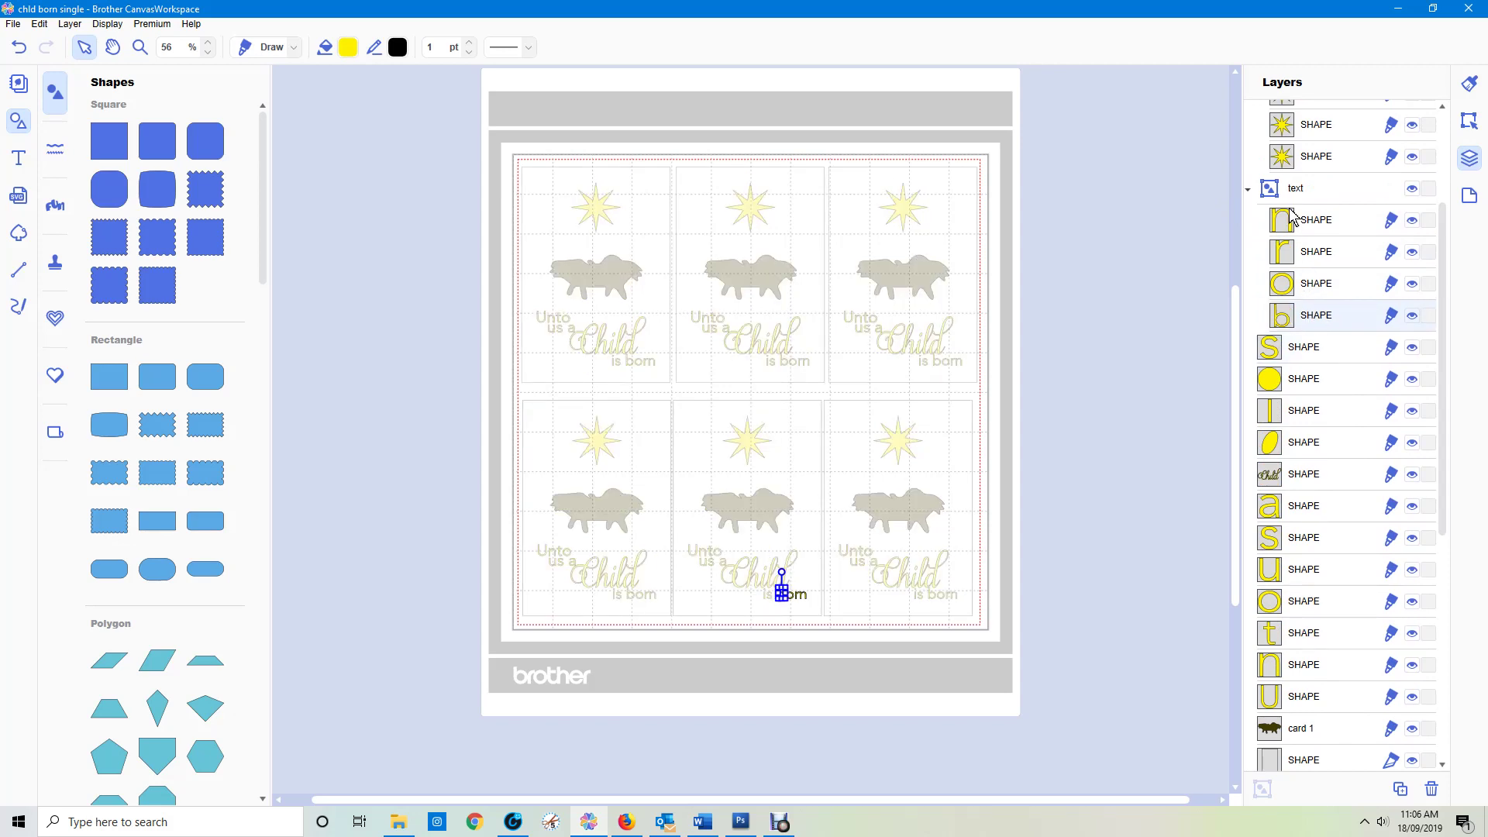
{"action": "left_click_drag", "start_coordinate": [1330, 321], "coordinate": [1286, 325]}
{"action": "scroll", "coordinate": [1325, 283], "scroll_direction": "up", "scroll_amount": 2}
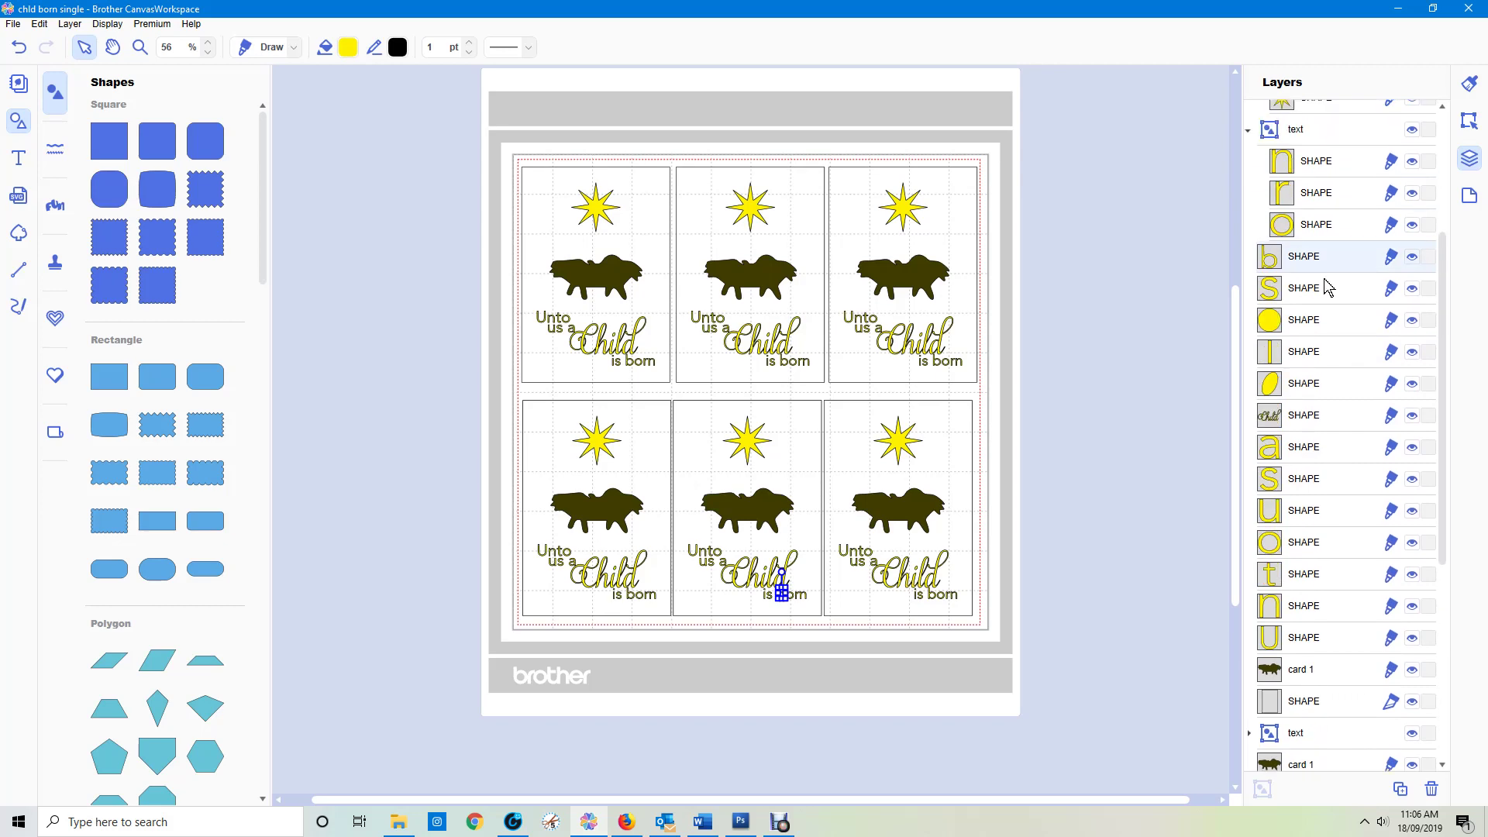
{"action": "left_click", "coordinate": [1318, 228]}
{"action": "scroll", "coordinate": [1364, 217], "scroll_direction": "down", "scroll_amount": 3}
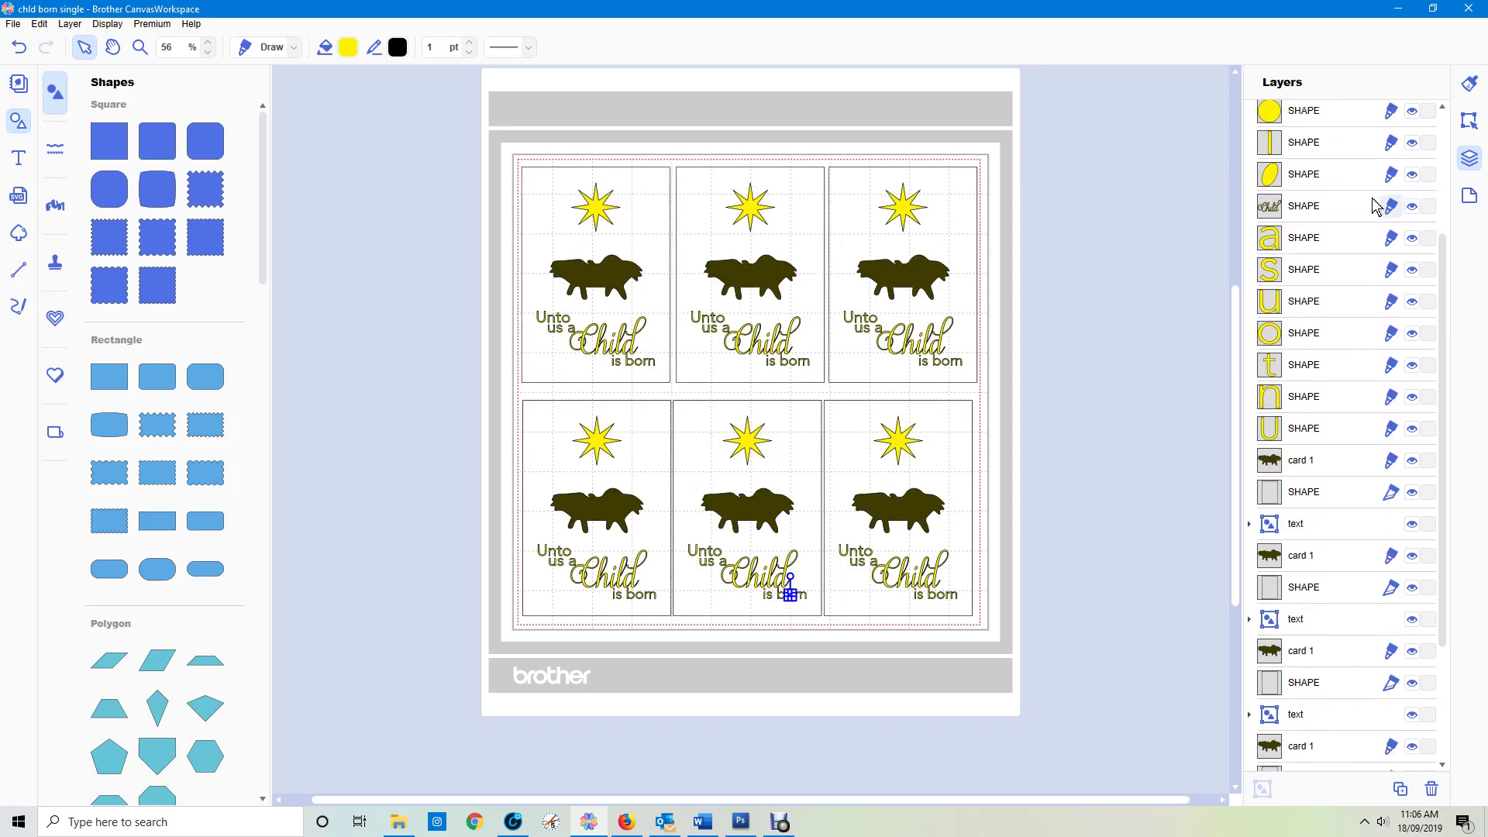
Move the r of "born" out of the lower middle card's text group, stacking it directly above the separated o.
{"action": "scroll", "coordinate": [1355, 225], "scroll_direction": "up", "scroll_amount": 5}
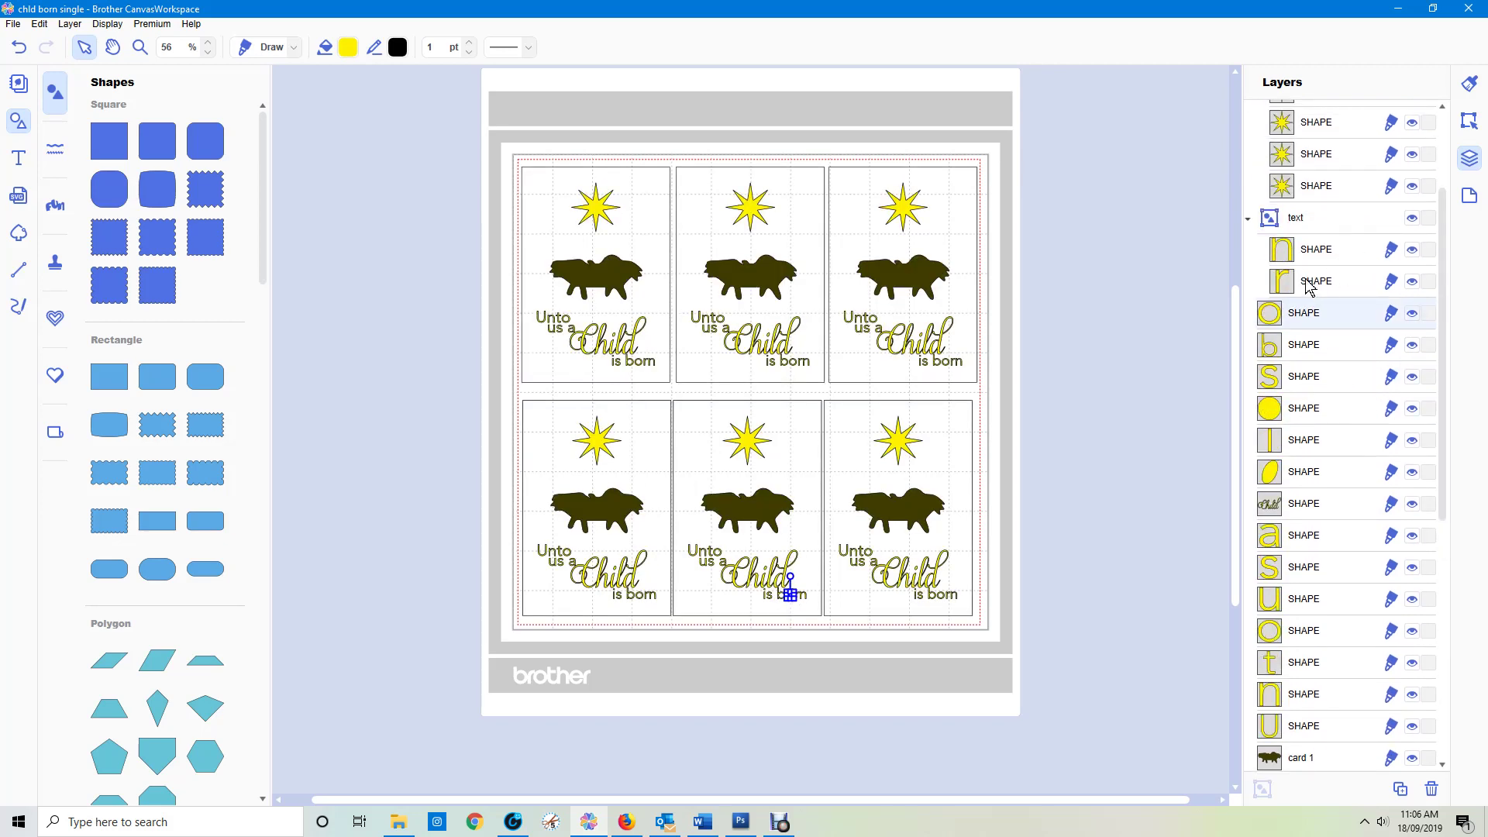
{"action": "left_click_drag", "start_coordinate": [1309, 285], "coordinate": [1271, 306]}
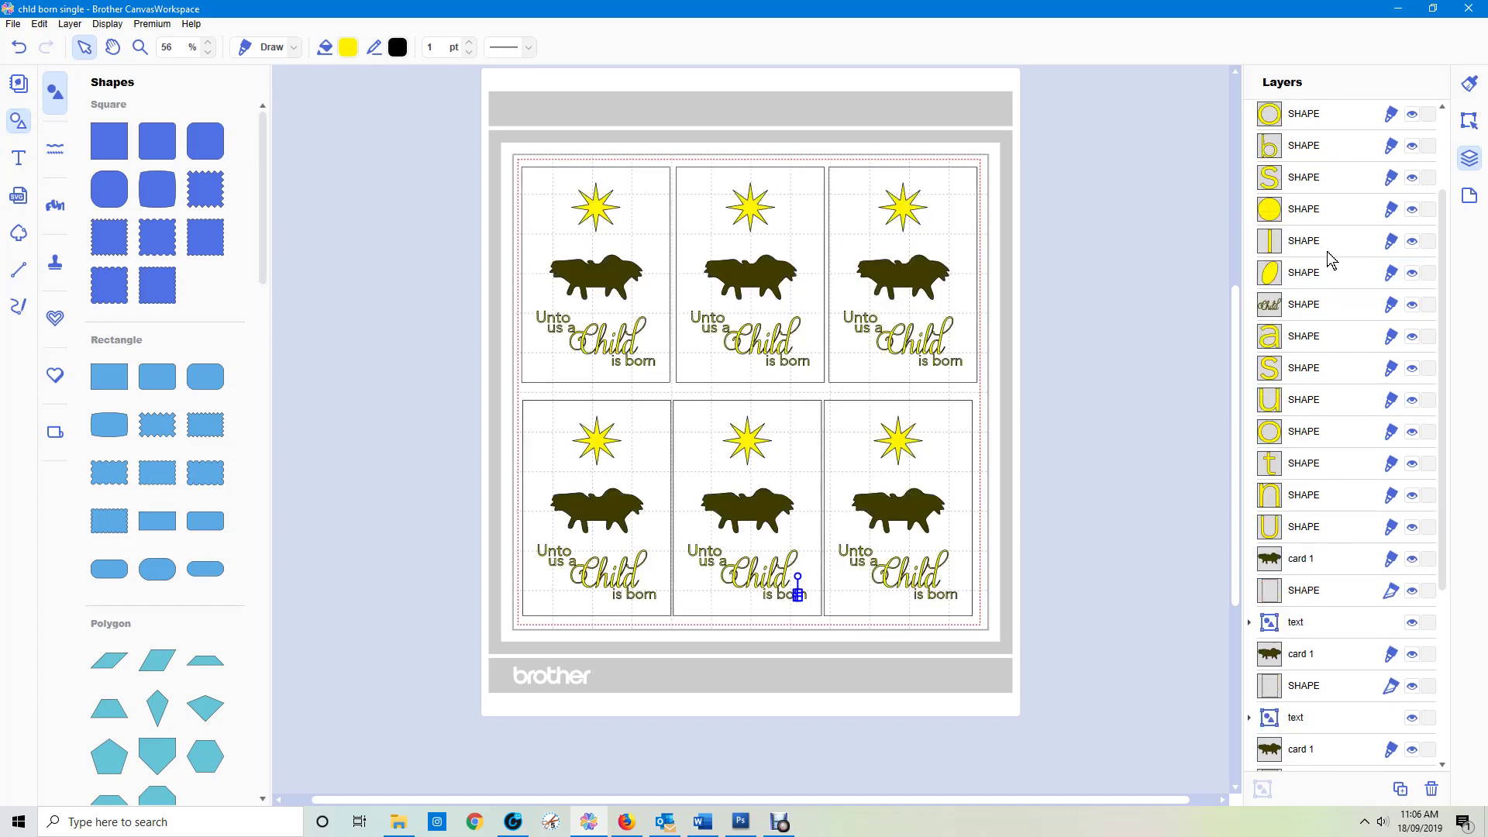
Group all the separated text shapes of the lower middle card, from the n of "born" to the U of "Unto".
{"action": "scroll", "coordinate": [1317, 252], "scroll_direction": "up", "scroll_amount": 5}
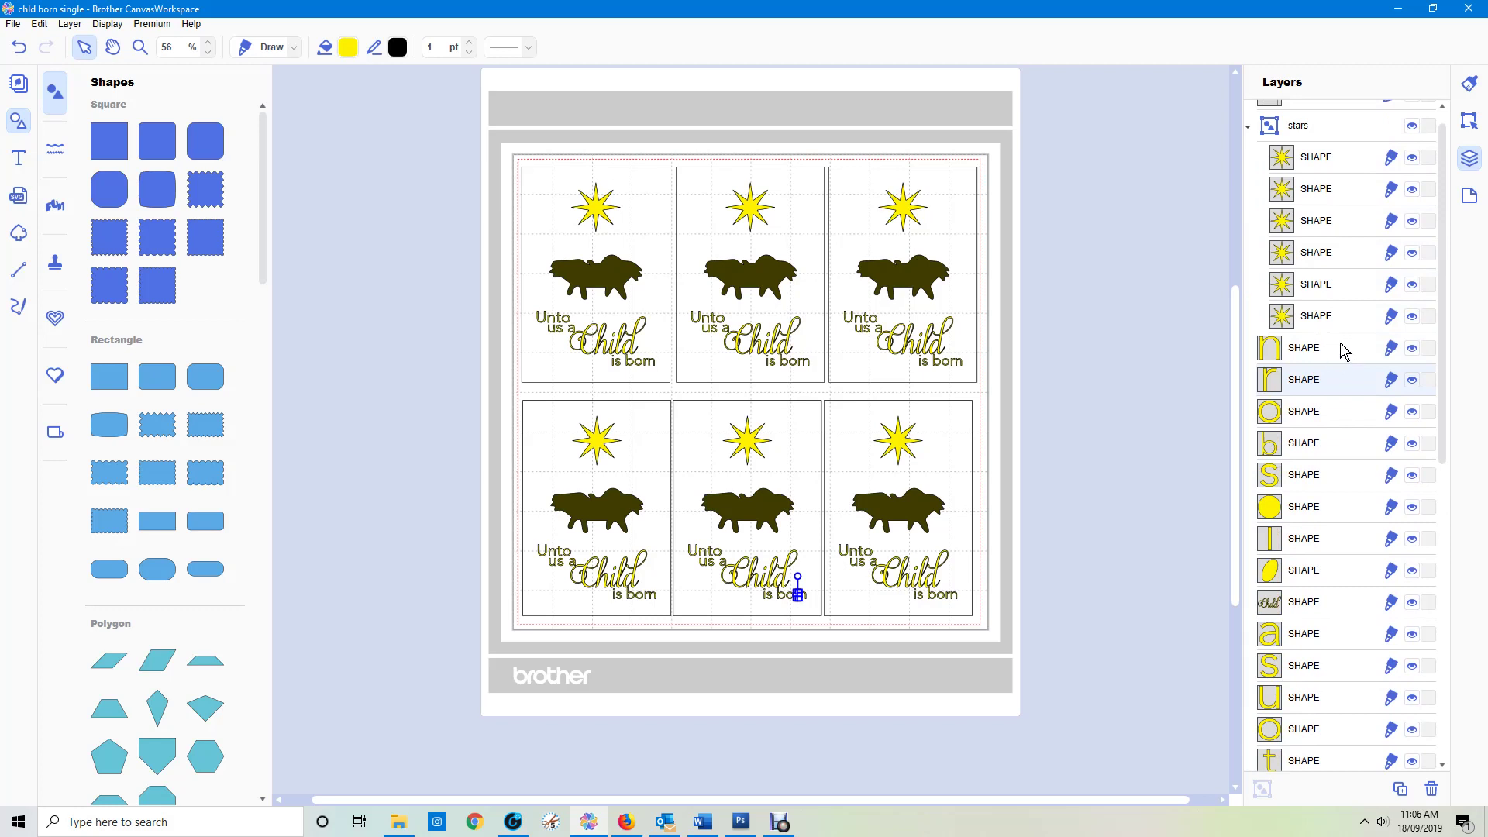
{"action": "left_click", "coordinate": [1300, 351]}
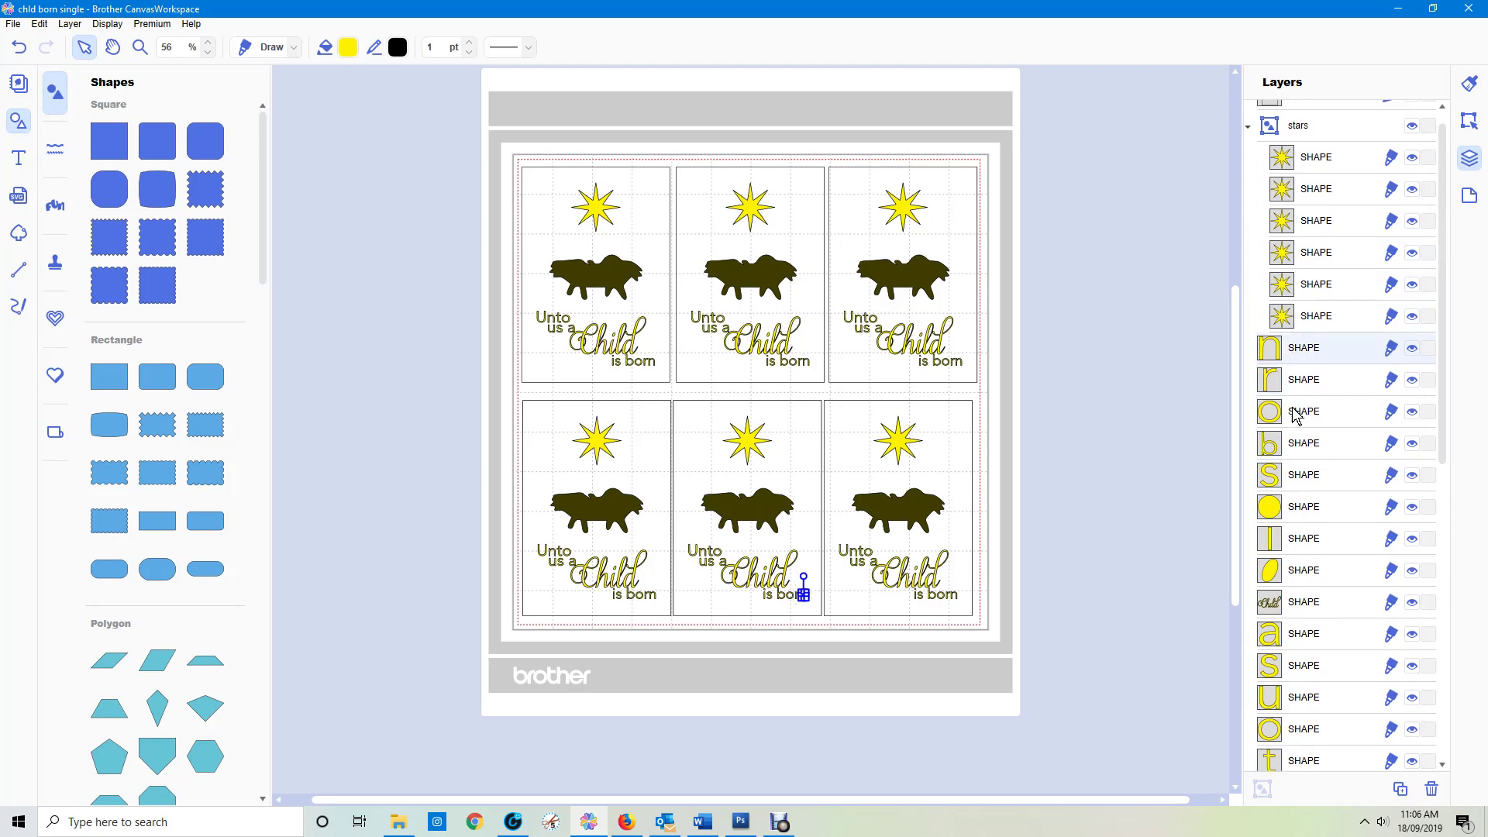
{"action": "scroll", "coordinate": [1296, 417], "scroll_direction": "down", "scroll_amount": 1}
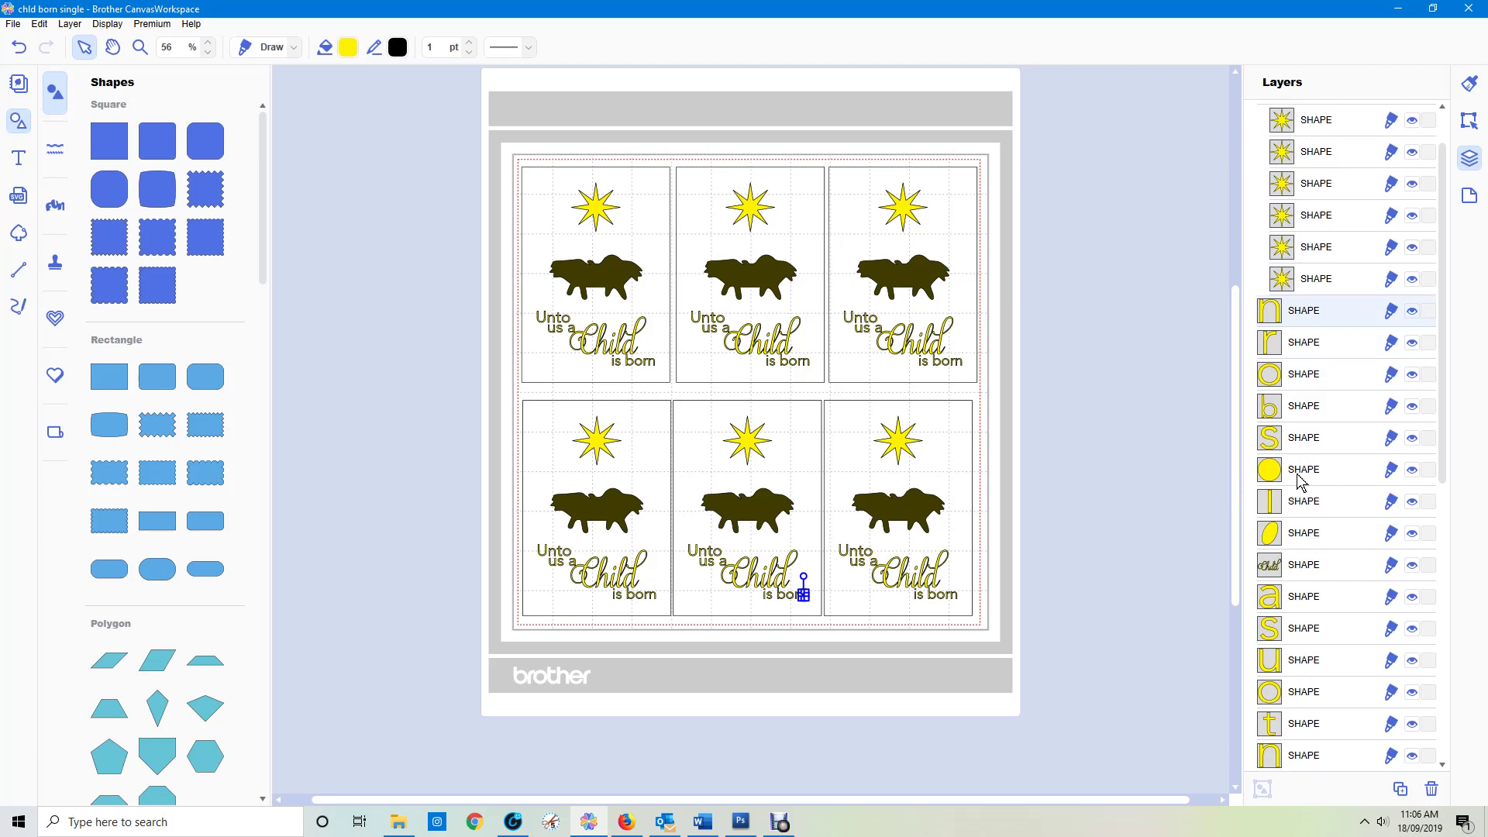
{"action": "scroll", "coordinate": [1295, 508], "scroll_direction": "down", "scroll_amount": 2}
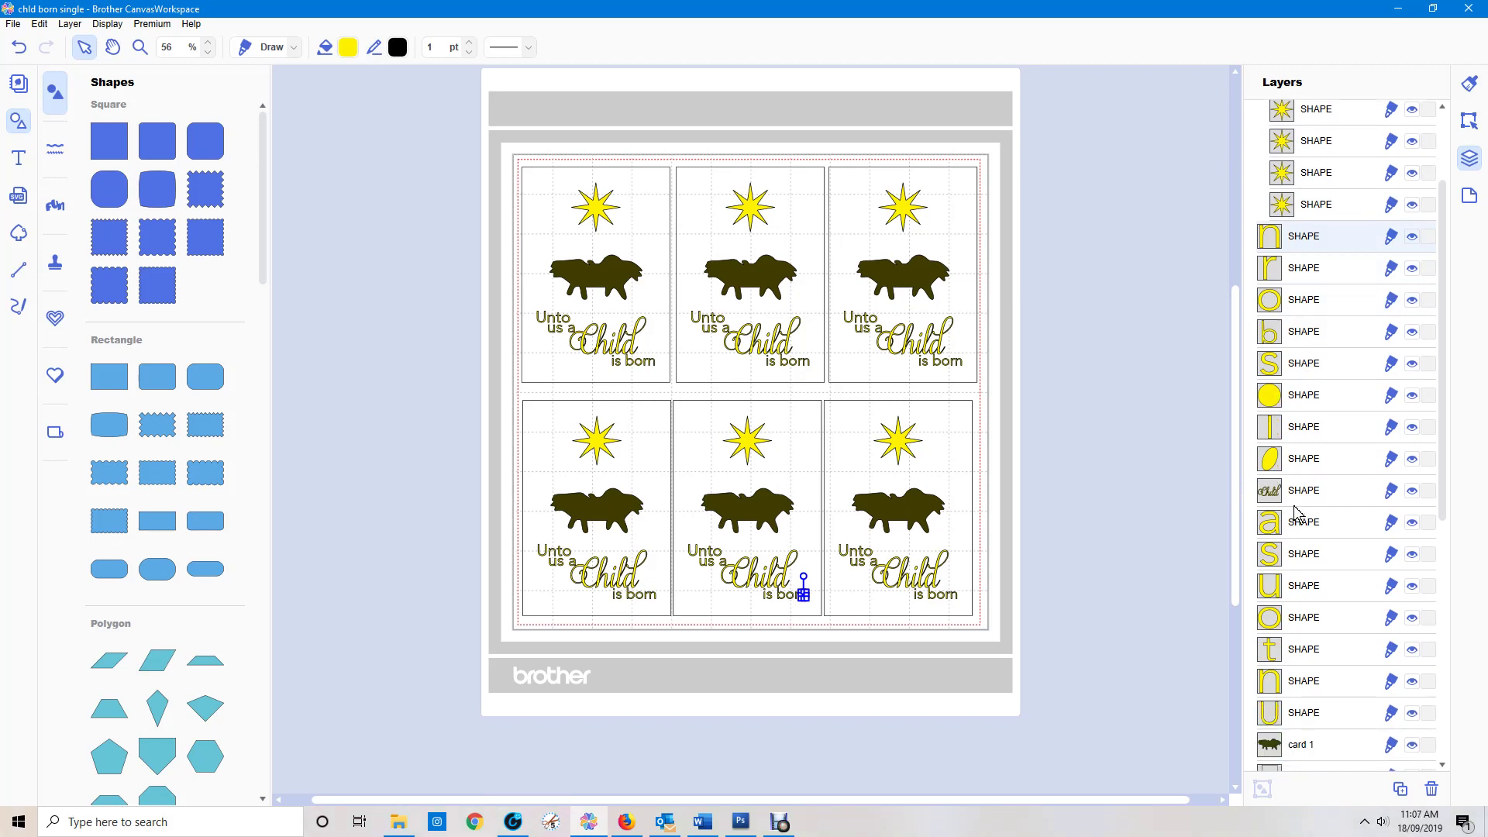
{"action": "scroll", "coordinate": [1296, 512], "scroll_direction": "down", "scroll_amount": 3}
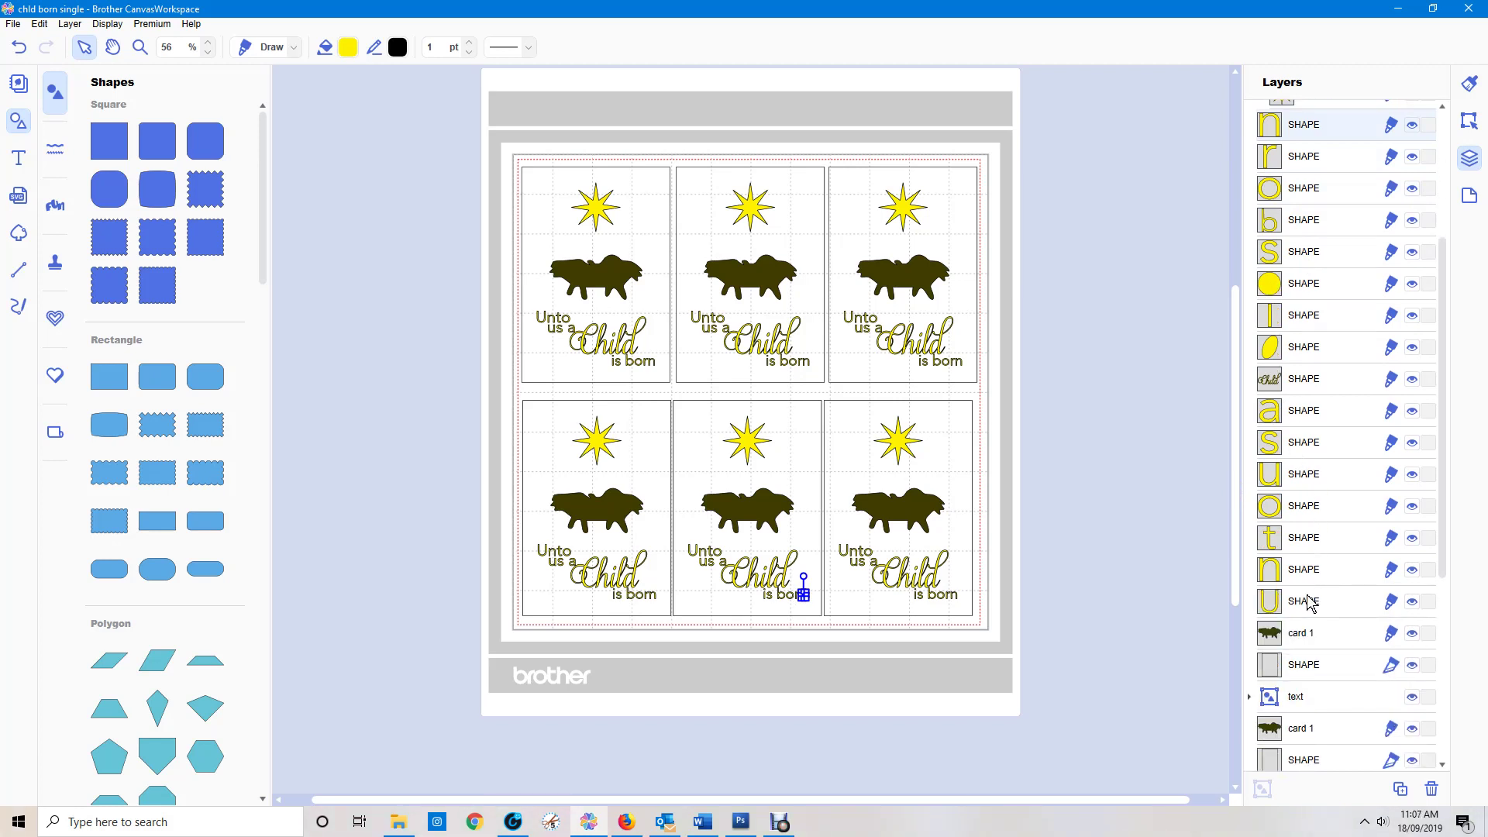
{"action": "left_click", "coordinate": [1309, 603], "text": "shift"}
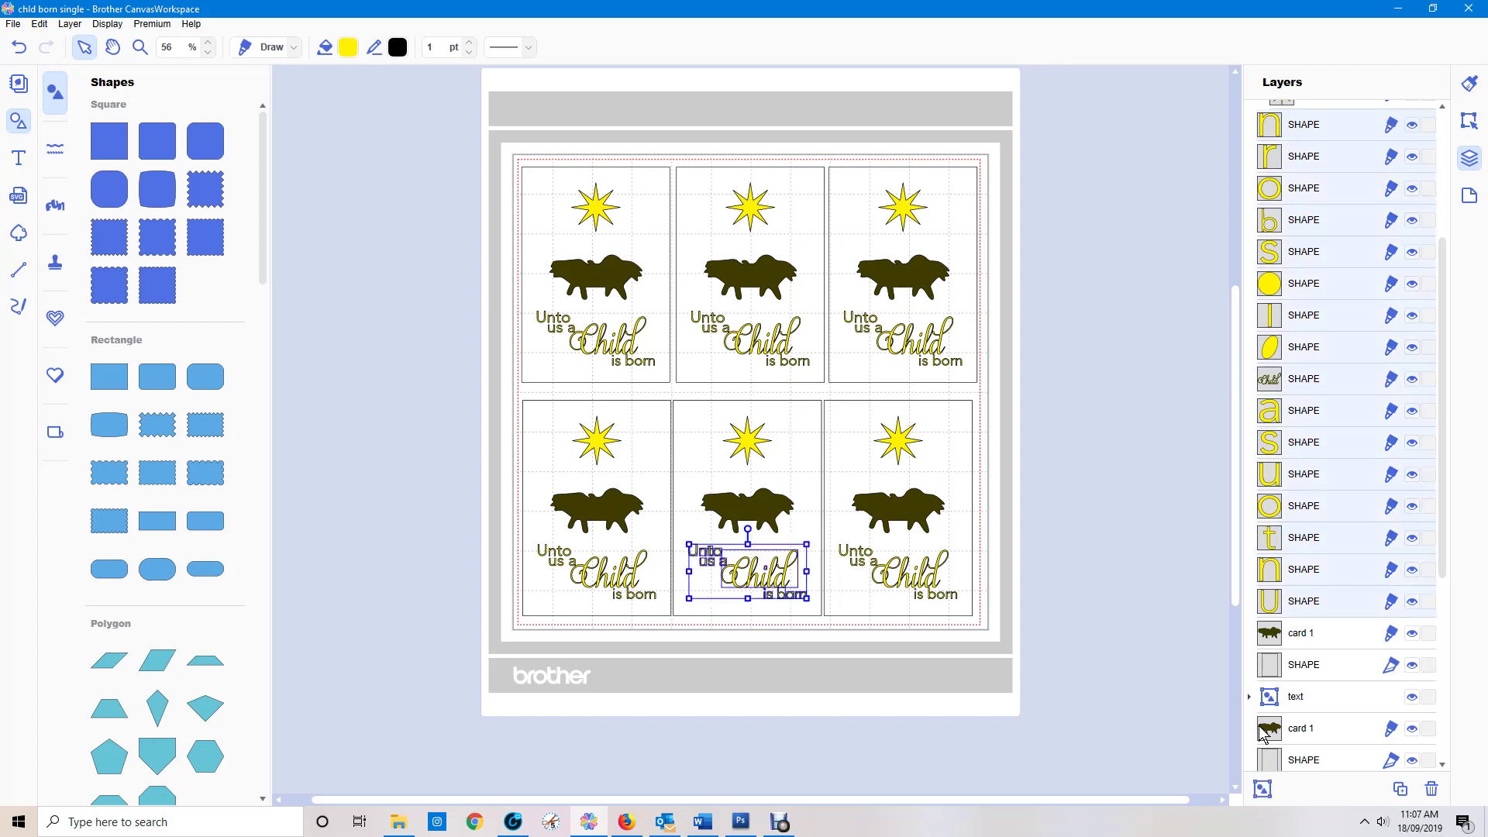
{"action": "left_click", "coordinate": [1260, 788]}
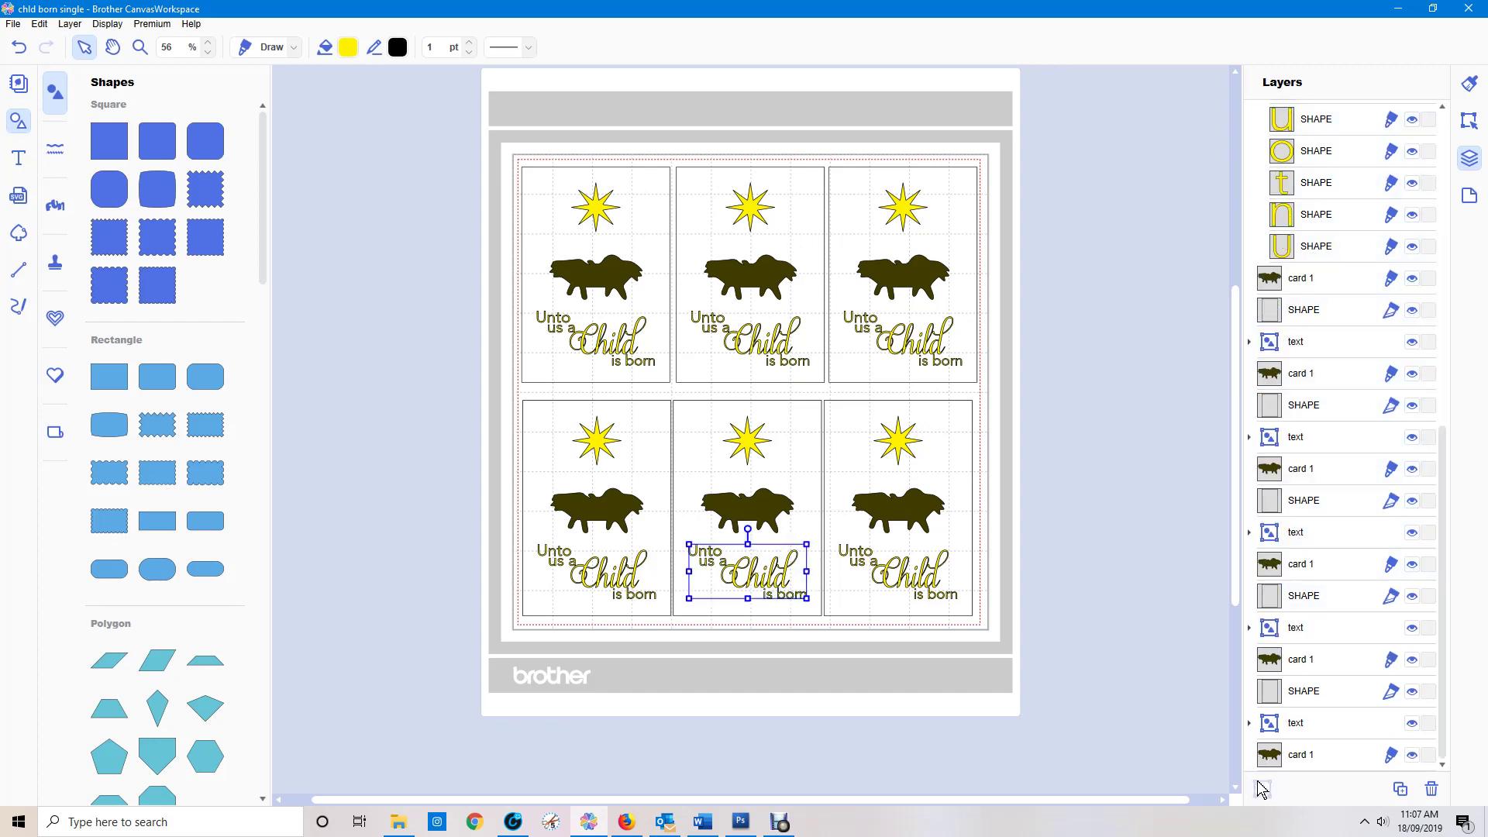
Rename the new group of ordered letters "textorder" and collapse it in the layer list.
{"action": "scroll", "coordinate": [1011, 455], "scroll_direction": "up", "scroll_amount": 1}
{"action": "scroll", "coordinate": [1010, 455], "scroll_direction": "up", "scroll_amount": 10}
{"action": "scroll", "coordinate": [1031, 473], "scroll_direction": "down", "scroll_amount": 12}
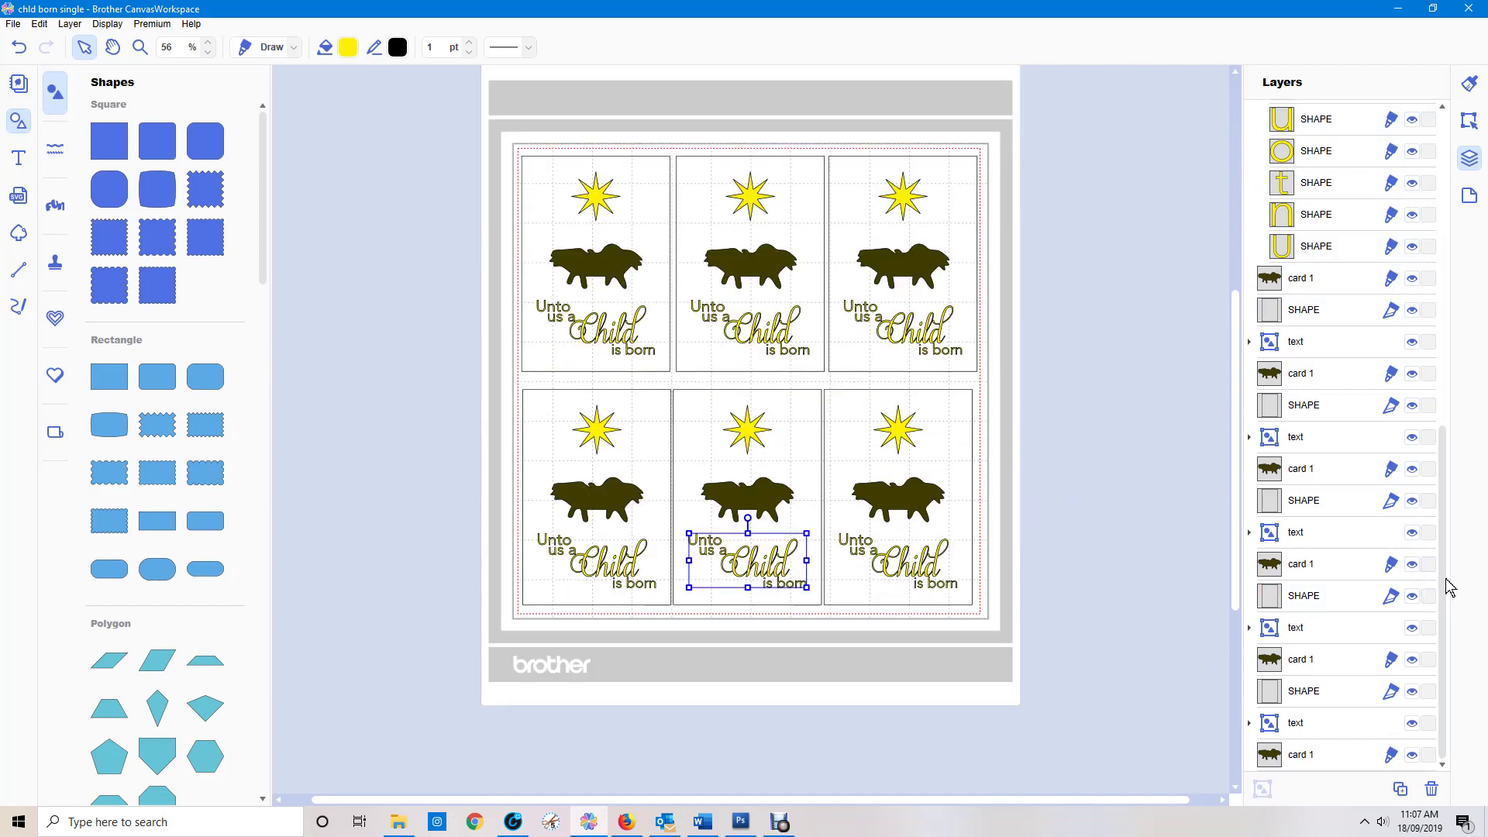
{"action": "left_click_drag", "start_coordinate": [1443, 580], "coordinate": [1452, 312]}
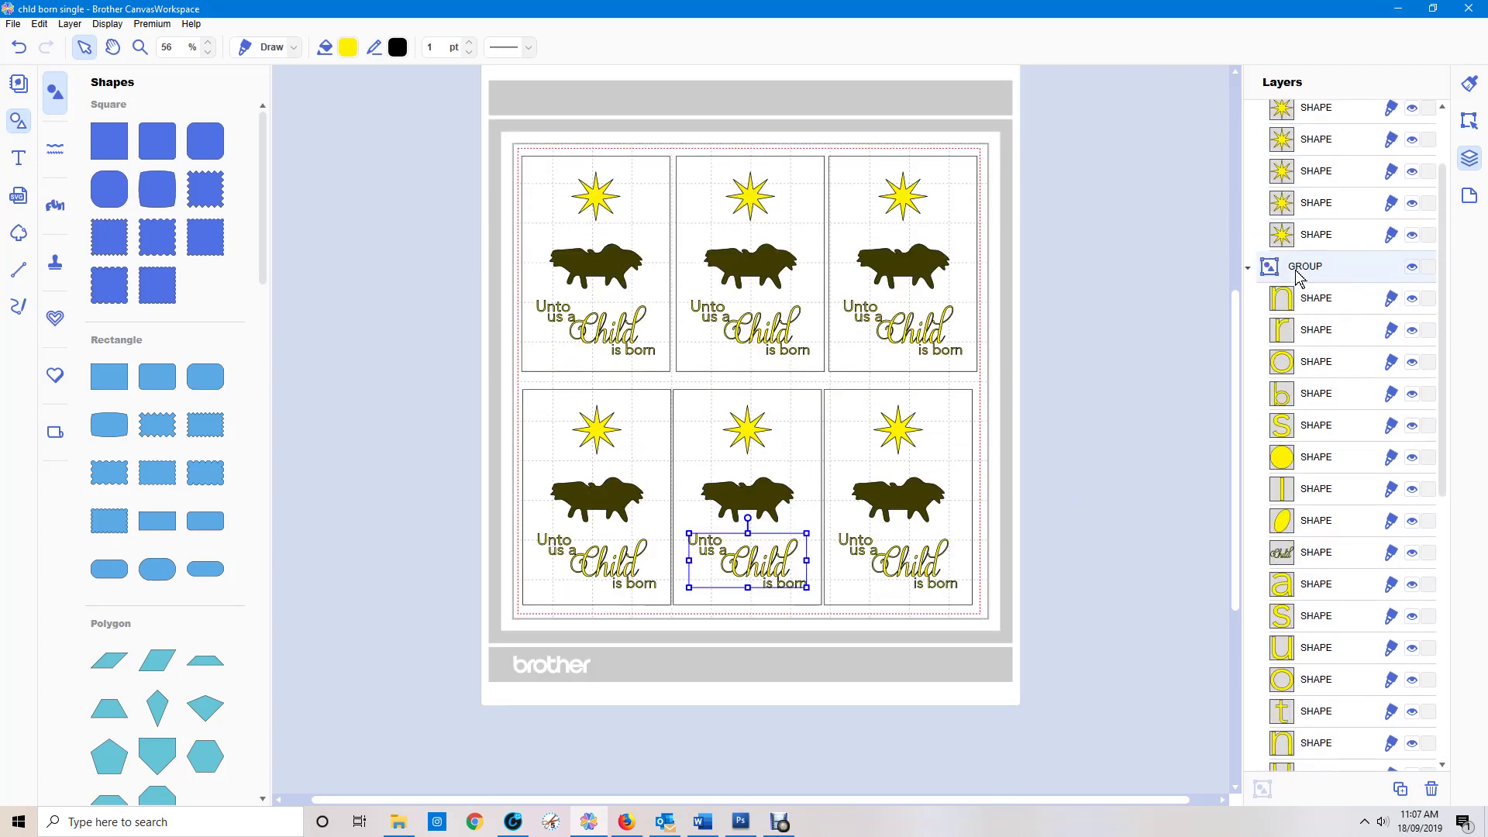
{"action": "double_click", "coordinate": [1301, 267]}
{"action": "type", "text": "textorder"}
{"action": "key", "text": "Return"}
{"action": "left_click", "coordinate": [1249, 268]}
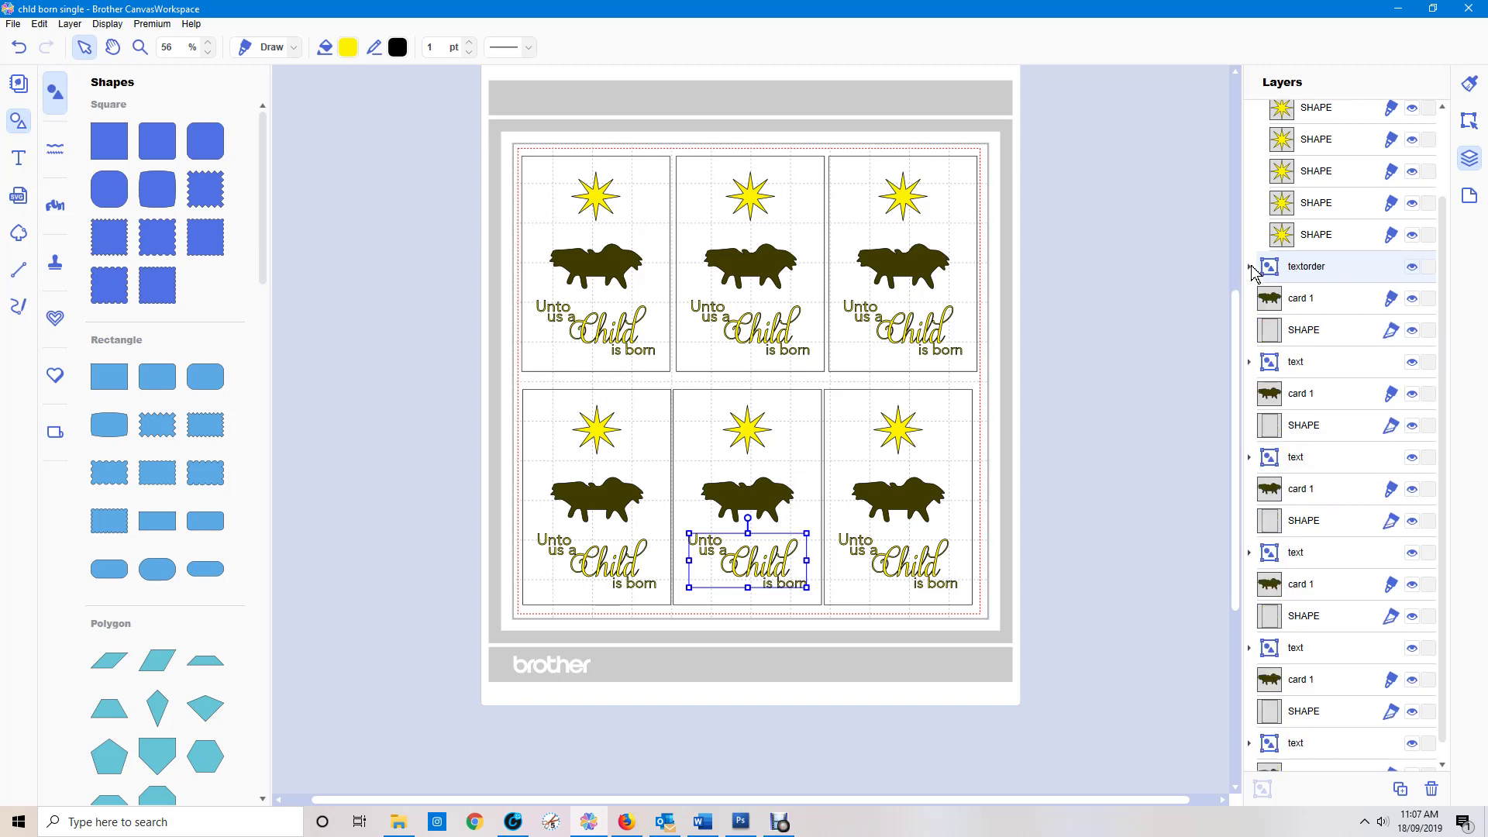
Group the textorder group with the other five cards' text groups and name the new group "text".
{"action": "left_click", "coordinate": [1302, 370], "text": "ctrl"}
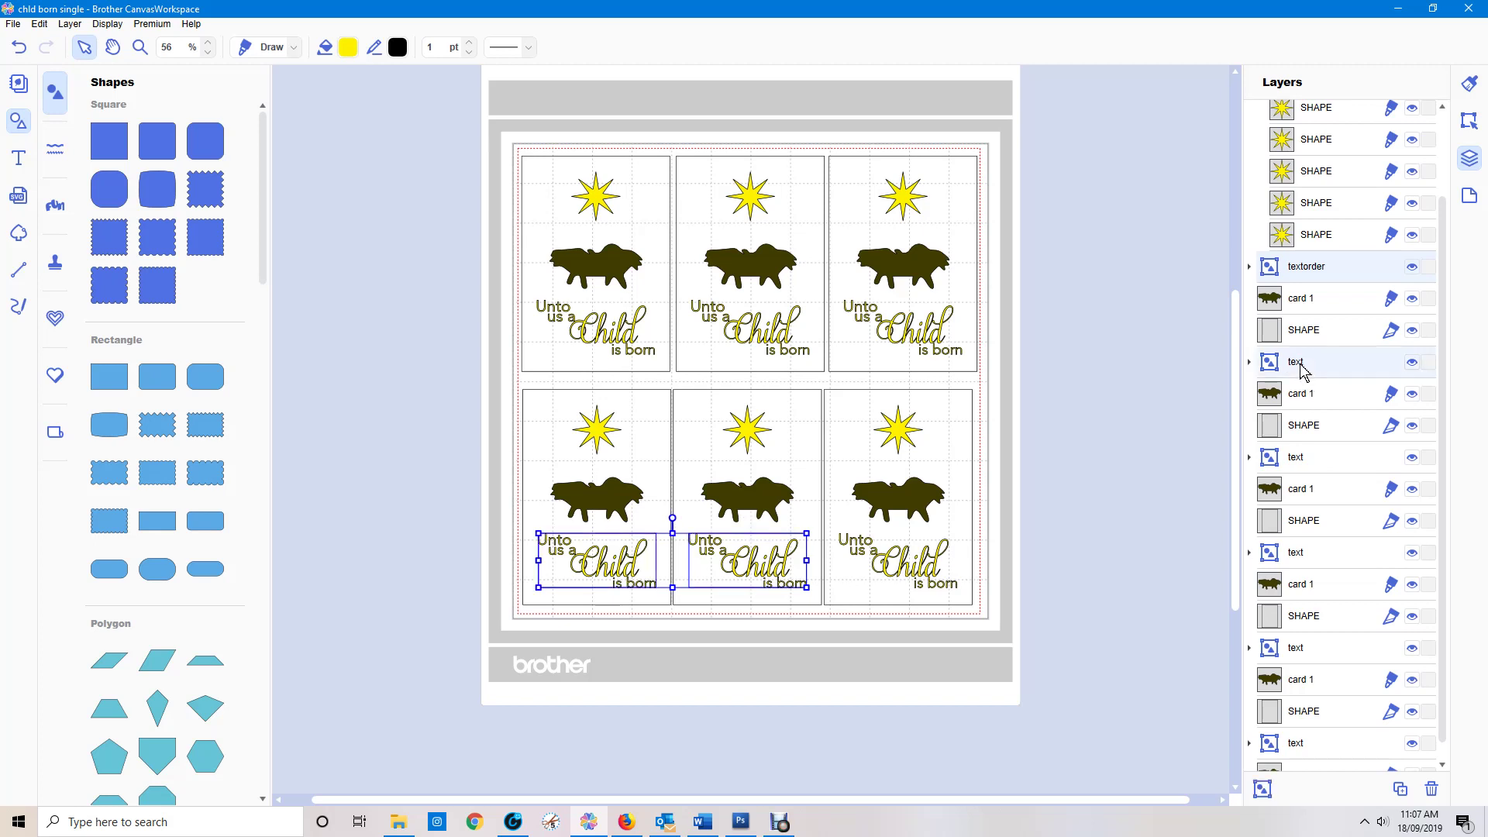
{"action": "left_click", "coordinate": [1310, 465], "text": "ctrl"}
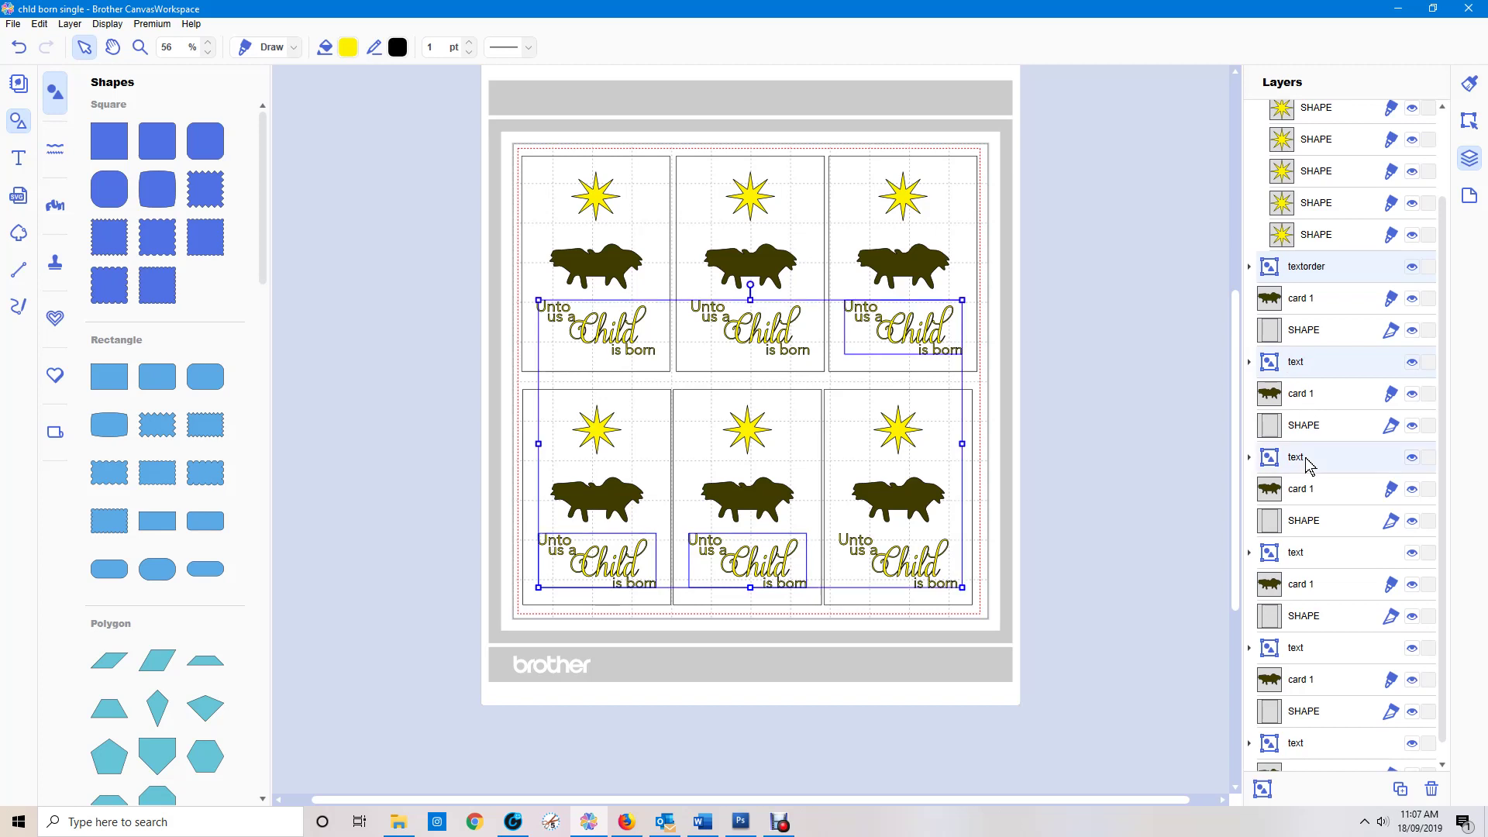
{"action": "left_click", "coordinate": [1302, 559], "text": "ctrl"}
{"action": "left_click", "coordinate": [1299, 659], "text": "ctrl"}
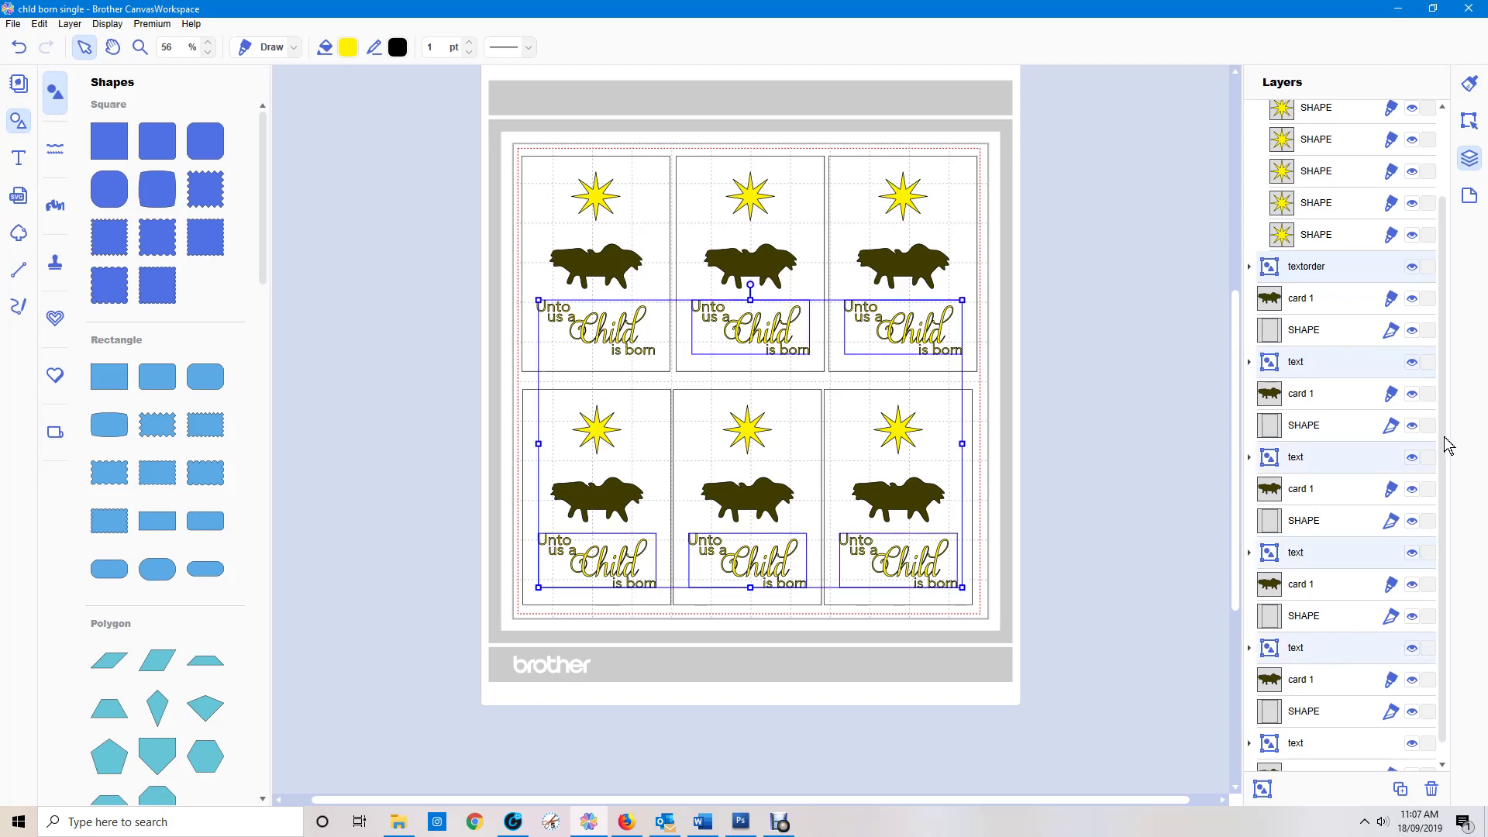
{"action": "scroll", "coordinate": [1446, 473], "scroll_direction": "down", "scroll_amount": 1}
{"action": "left_click", "coordinate": [1290, 727], "text": "ctrl"}
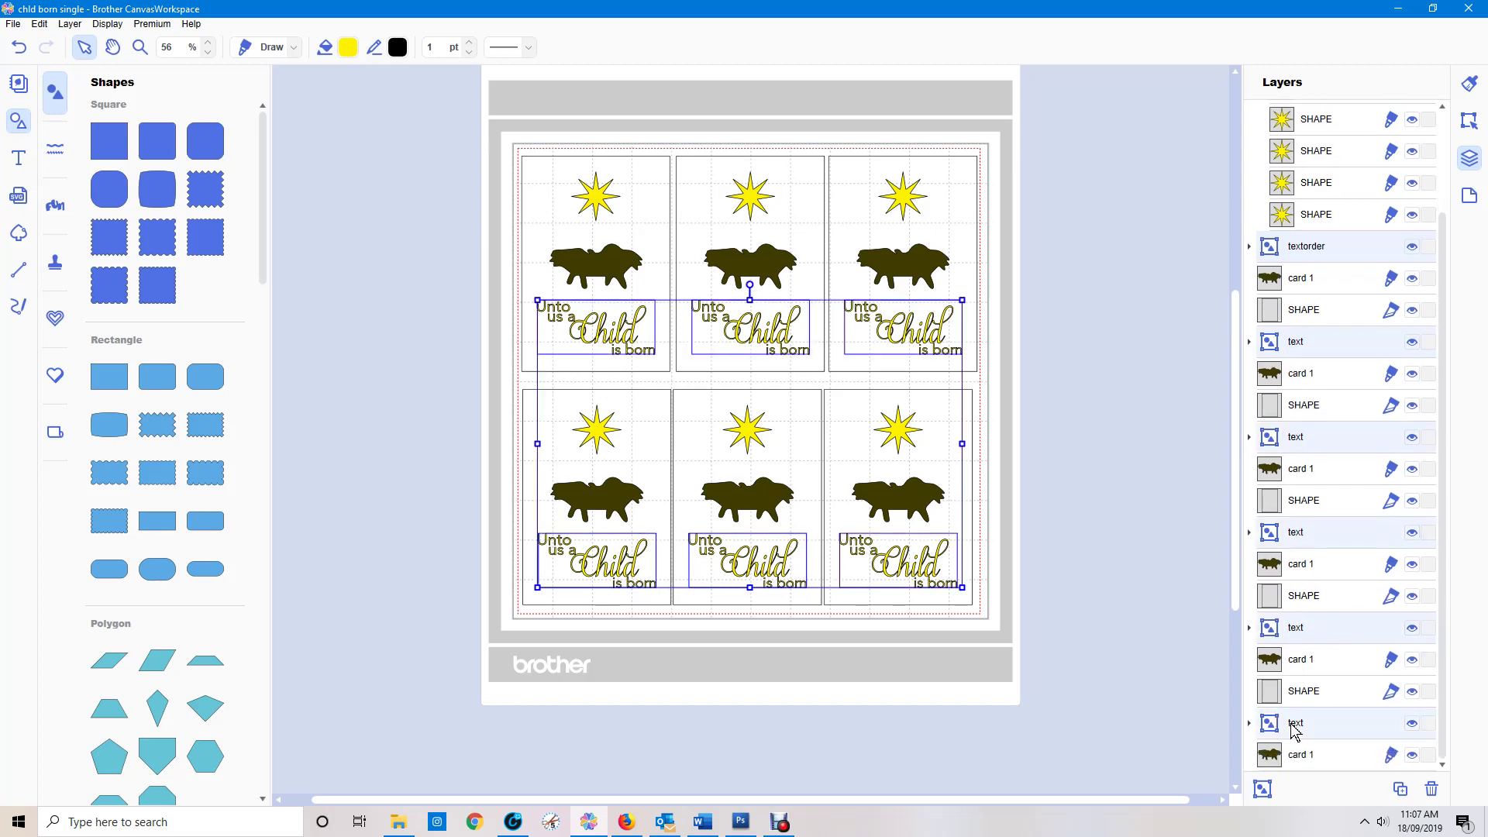
{"action": "left_click", "coordinate": [1263, 789]}
{"action": "double_click", "coordinate": [1303, 218]}
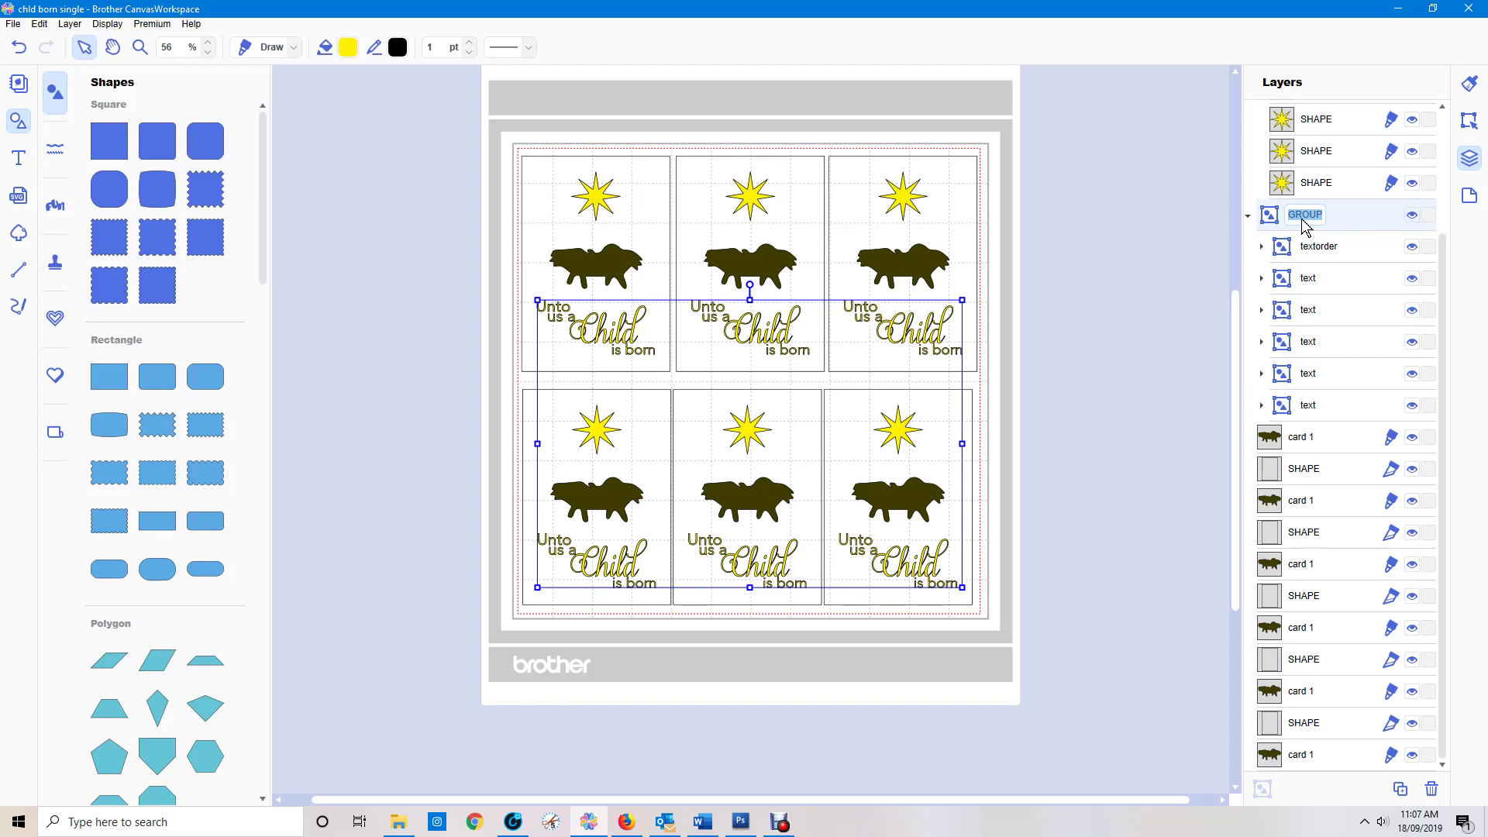
{"action": "key", "text": "BackSpace"}
{"action": "key", "text": "Return"}
Group the six dark brown "card 1" shapes from all the cards and name the new group "manger".
{"action": "left_click", "coordinate": [1286, 442]}
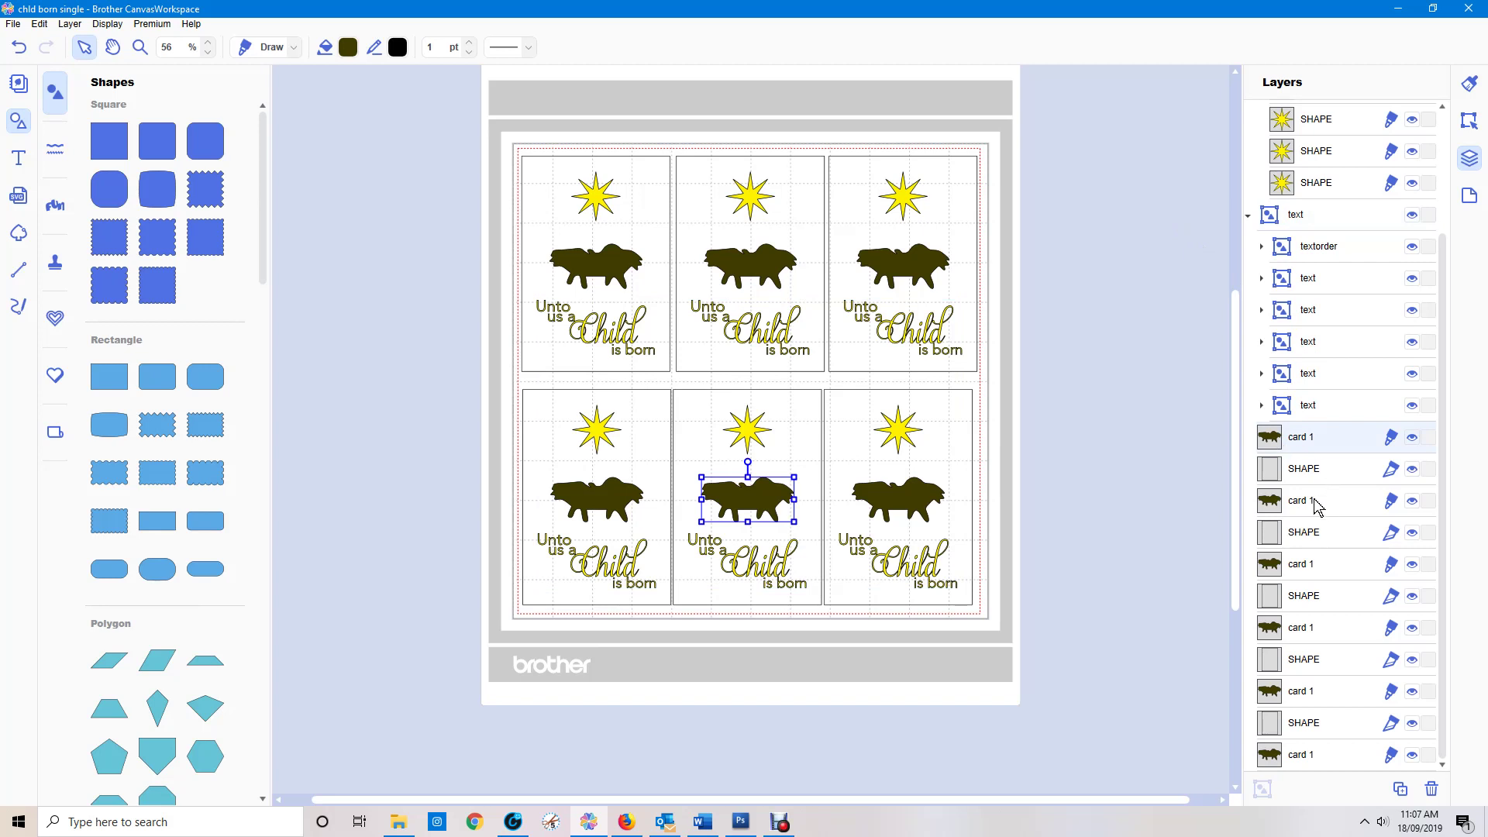
{"action": "left_click", "coordinate": [1302, 756]}
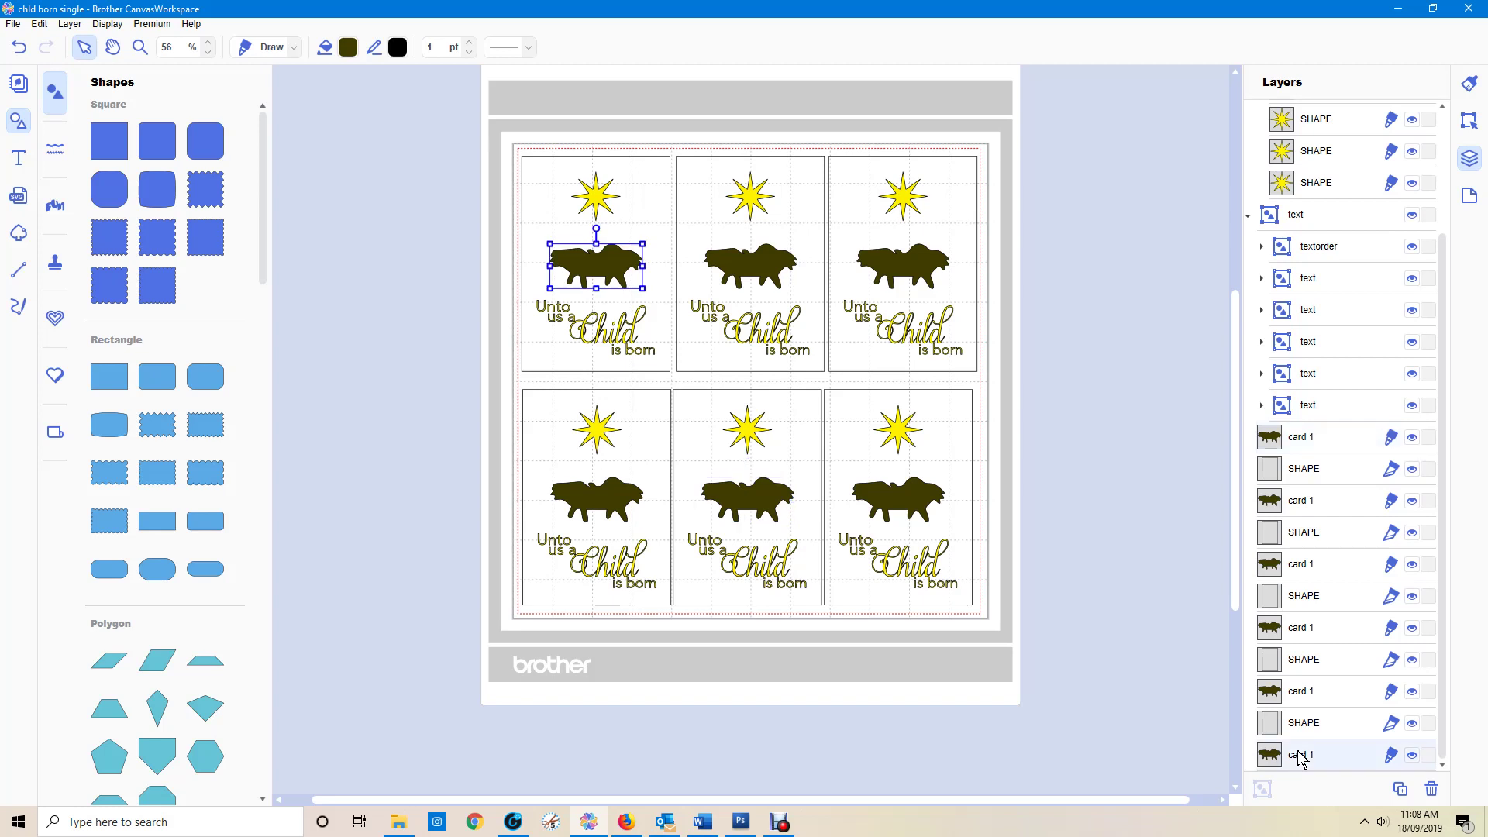
{"action": "left_click", "coordinate": [1314, 692], "text": "ctrl"}
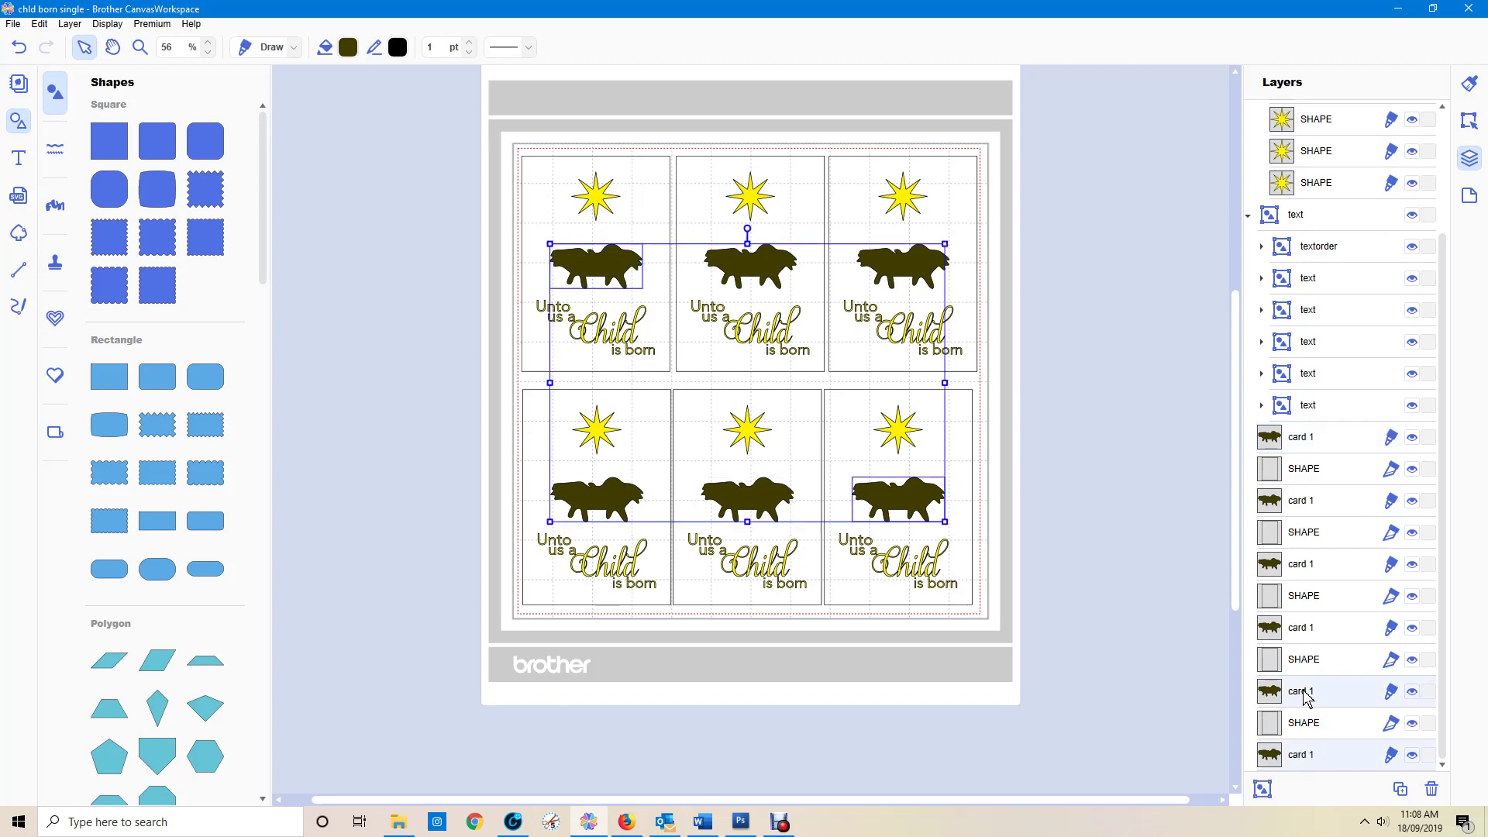
{"action": "left_click", "coordinate": [1309, 628], "text": "ctrl"}
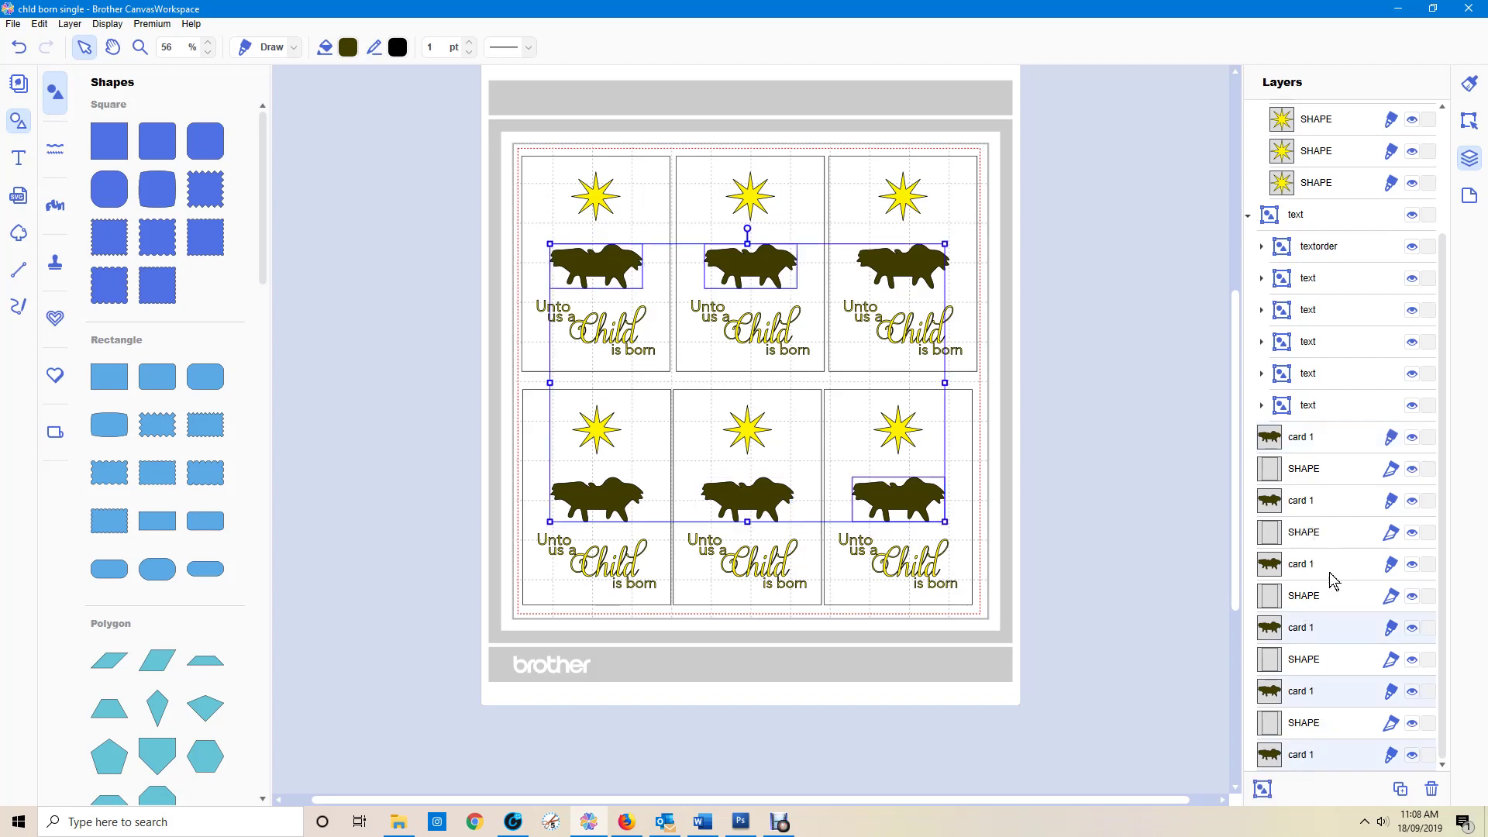
{"action": "left_click", "coordinate": [1308, 566], "text": "ctrl"}
{"action": "left_click", "coordinate": [1307, 501], "text": "ctrl"}
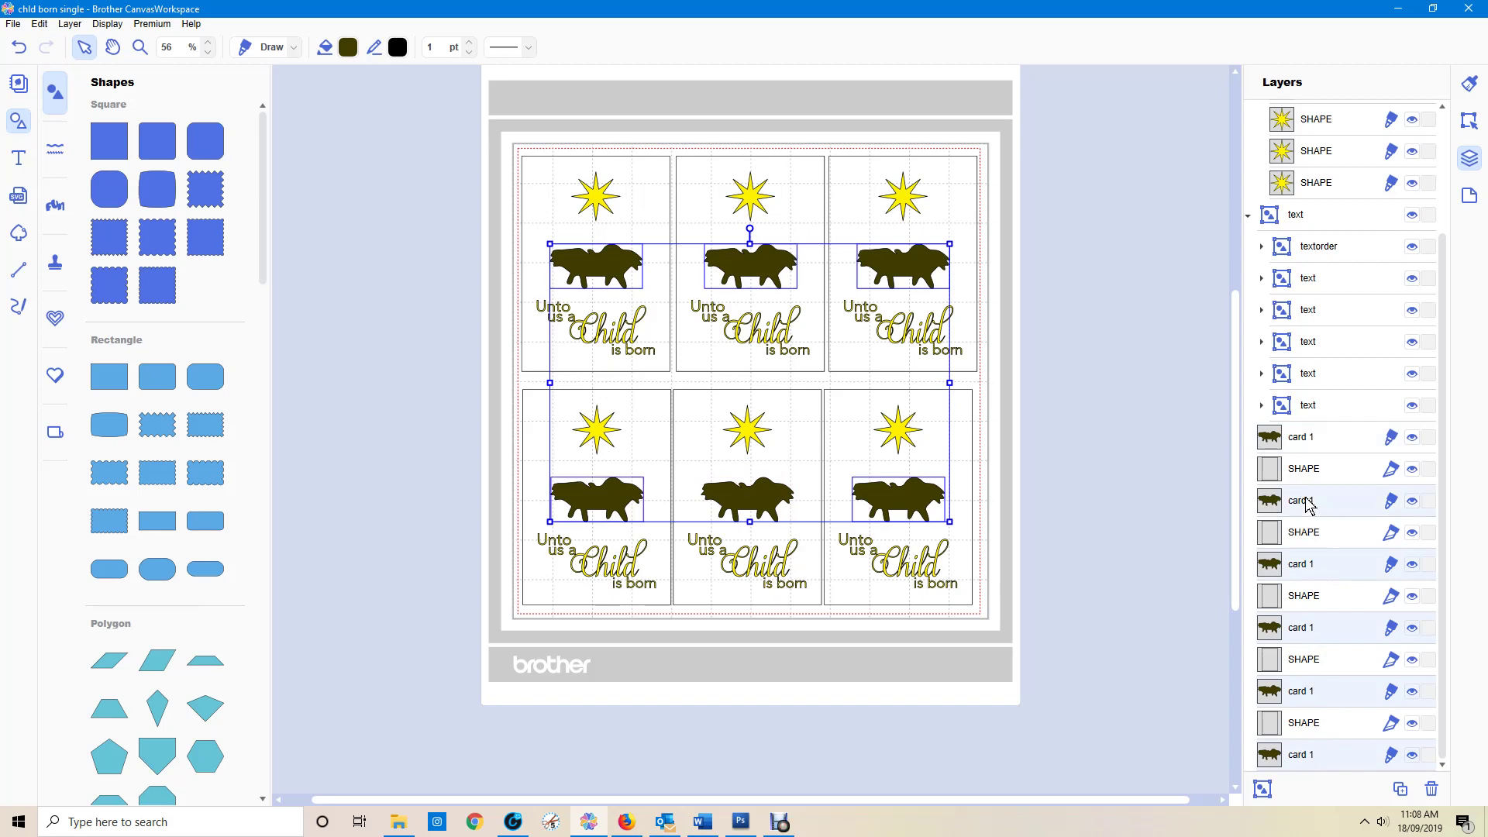
{"action": "left_click", "coordinate": [1301, 437], "text": "ctrl"}
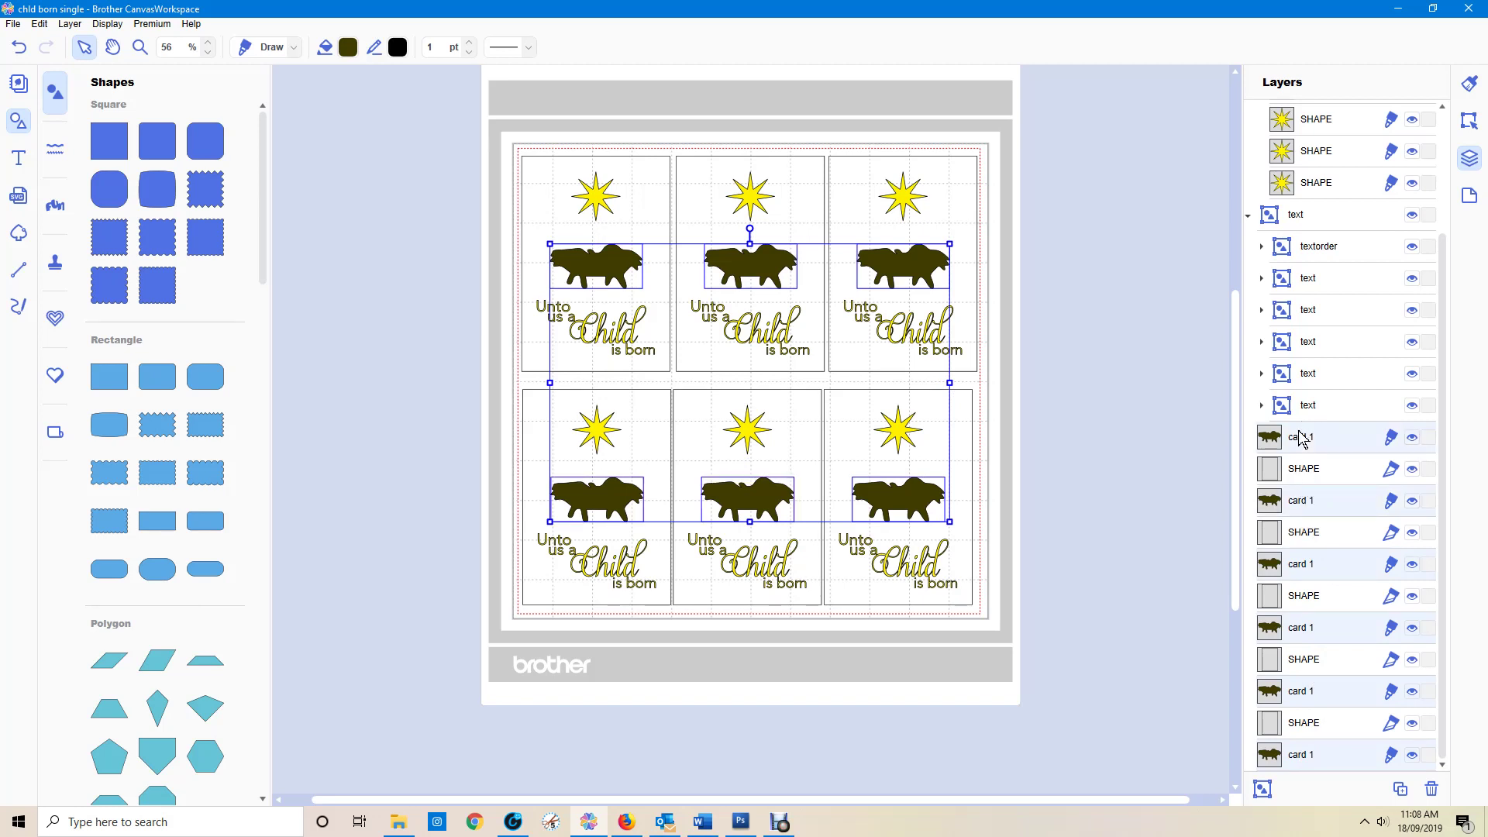
{"action": "left_click", "coordinate": [1263, 788]}
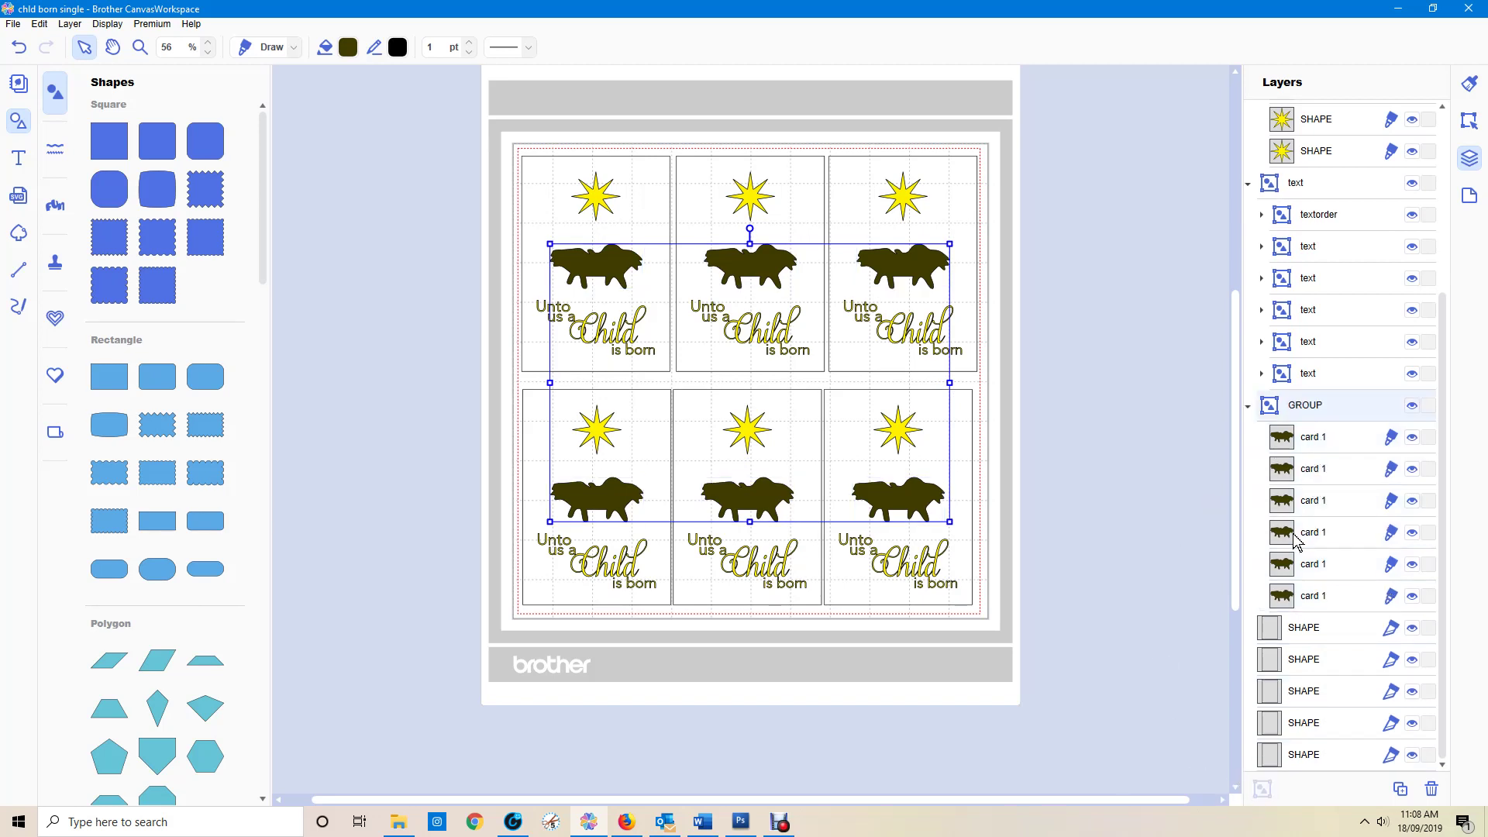
{"action": "double_click", "coordinate": [1322, 414]}
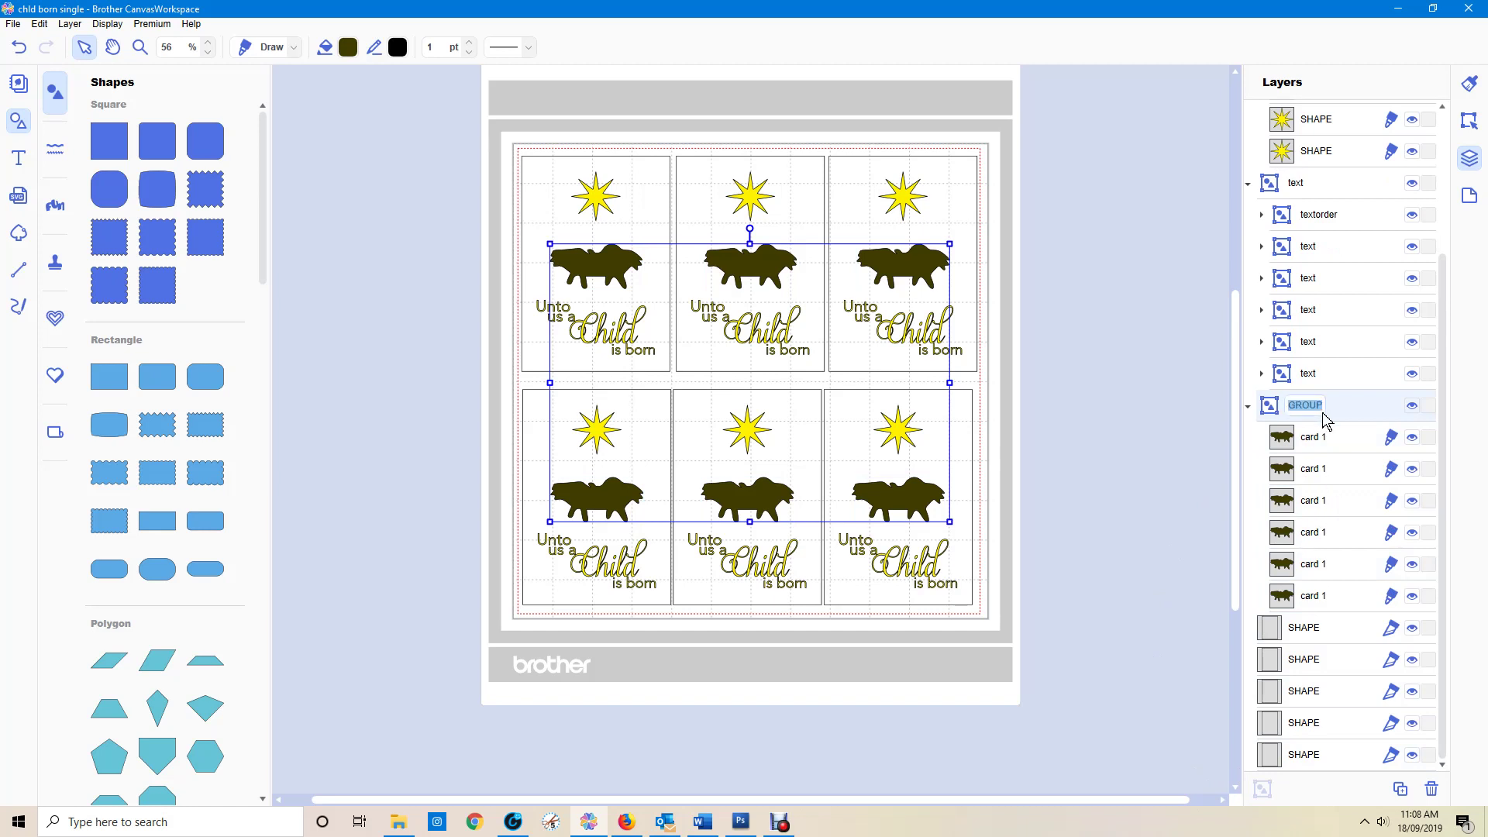
{"action": "type", "text": "manger"}
{"action": "key", "text": "Return"}
Within the manger group, stack the upper middle card's shape directly above the upper left one, and the upper right card's shape above that.
{"action": "left_click", "coordinate": [1323, 597]}
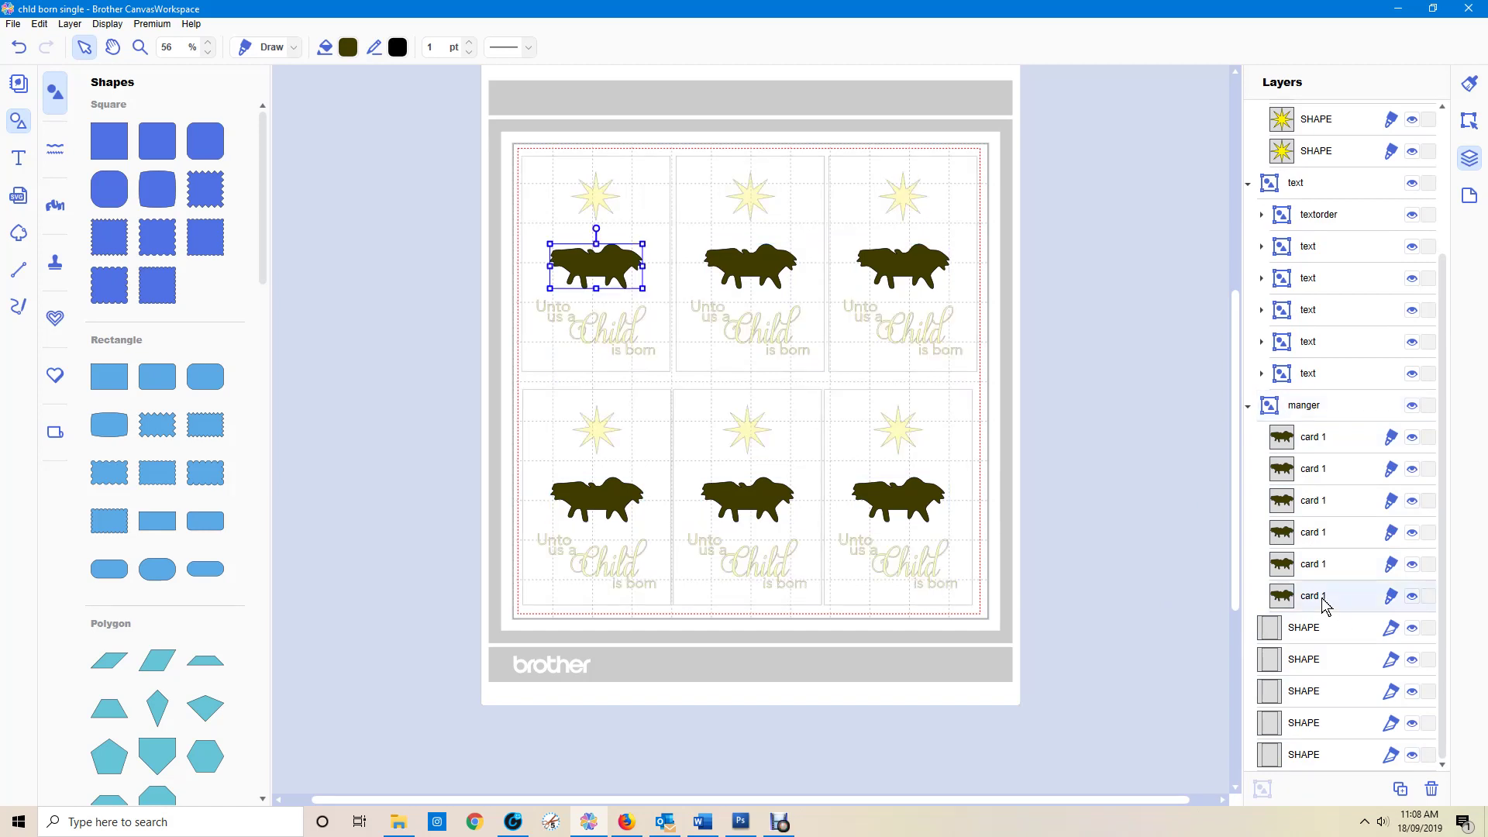
{"action": "left_click", "coordinate": [1315, 567]}
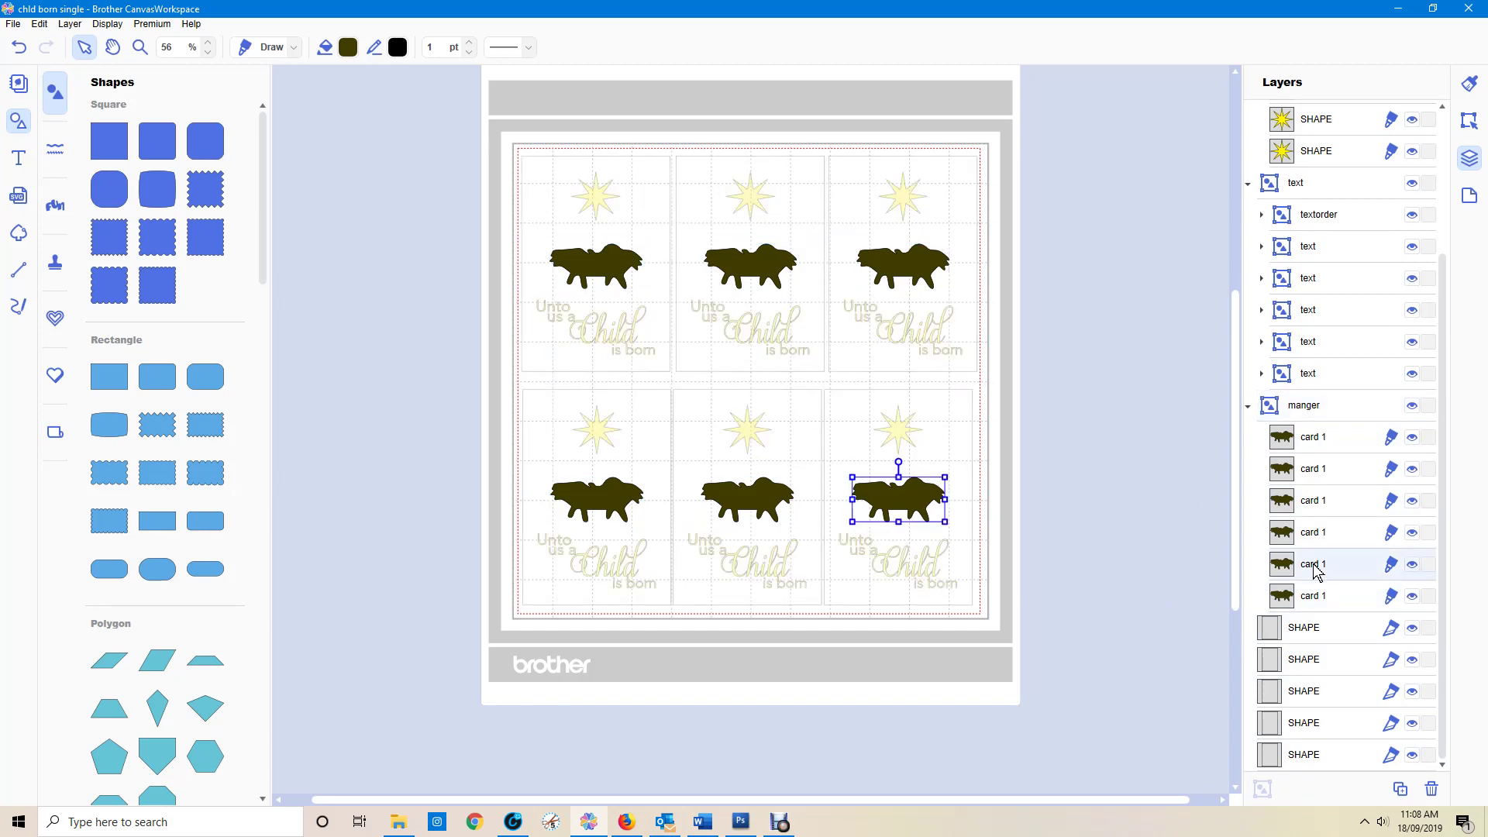
{"action": "left_click", "coordinate": [1323, 540]}
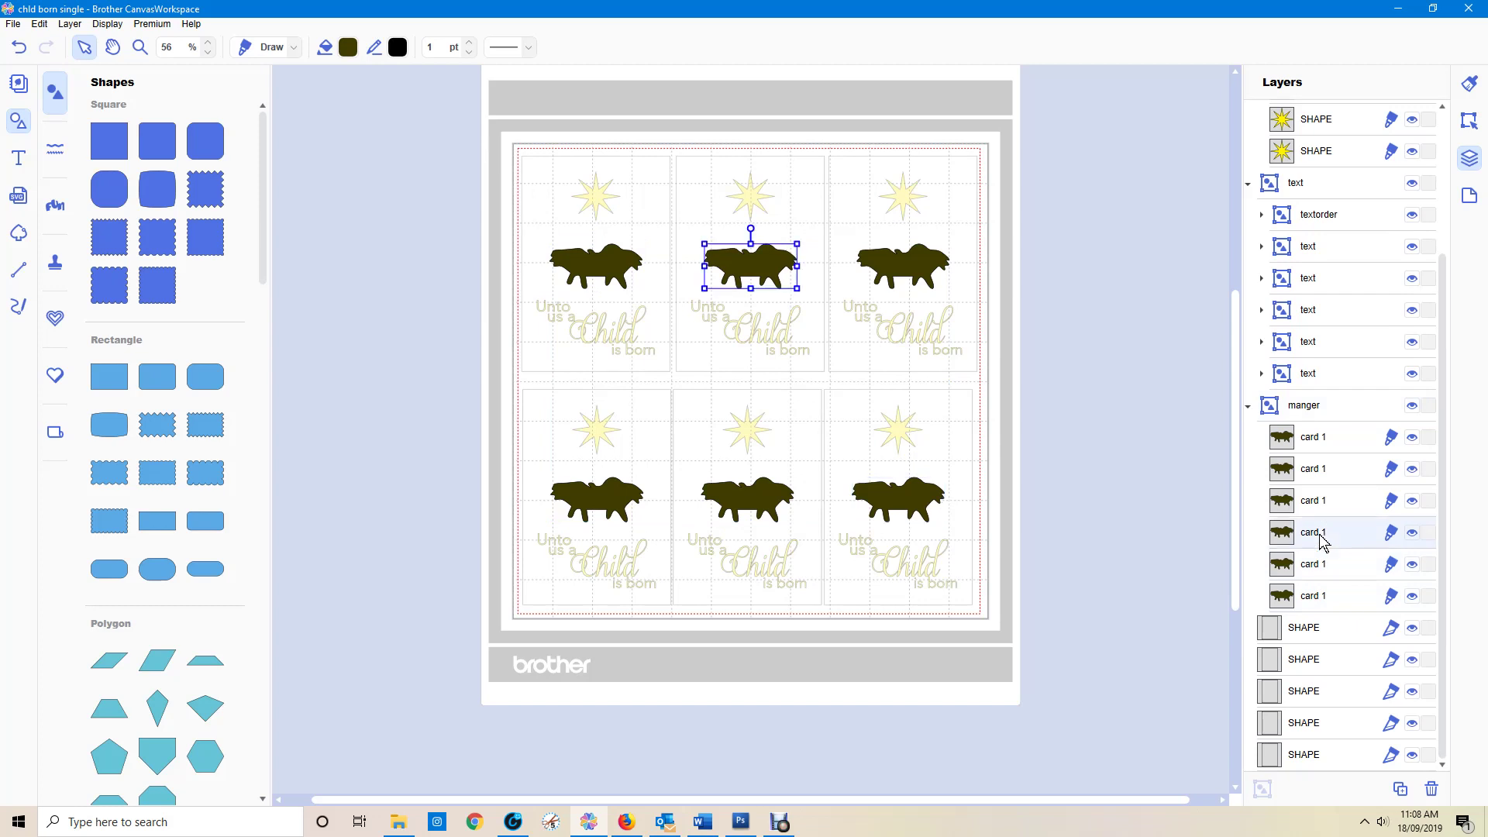
{"action": "left_click_drag", "start_coordinate": [1323, 540], "coordinate": [1327, 580]}
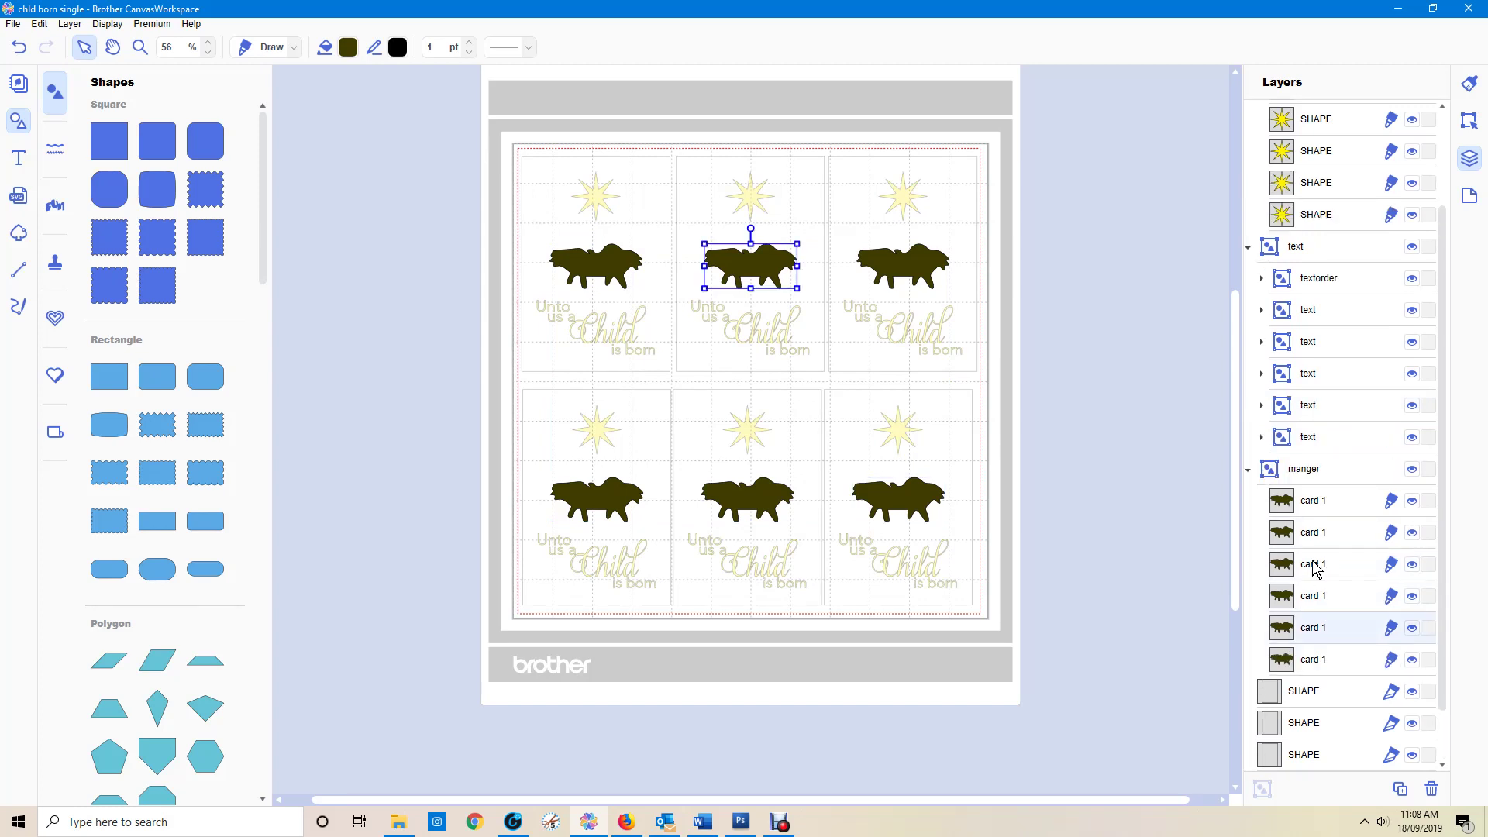
{"action": "left_click", "coordinate": [1315, 568]}
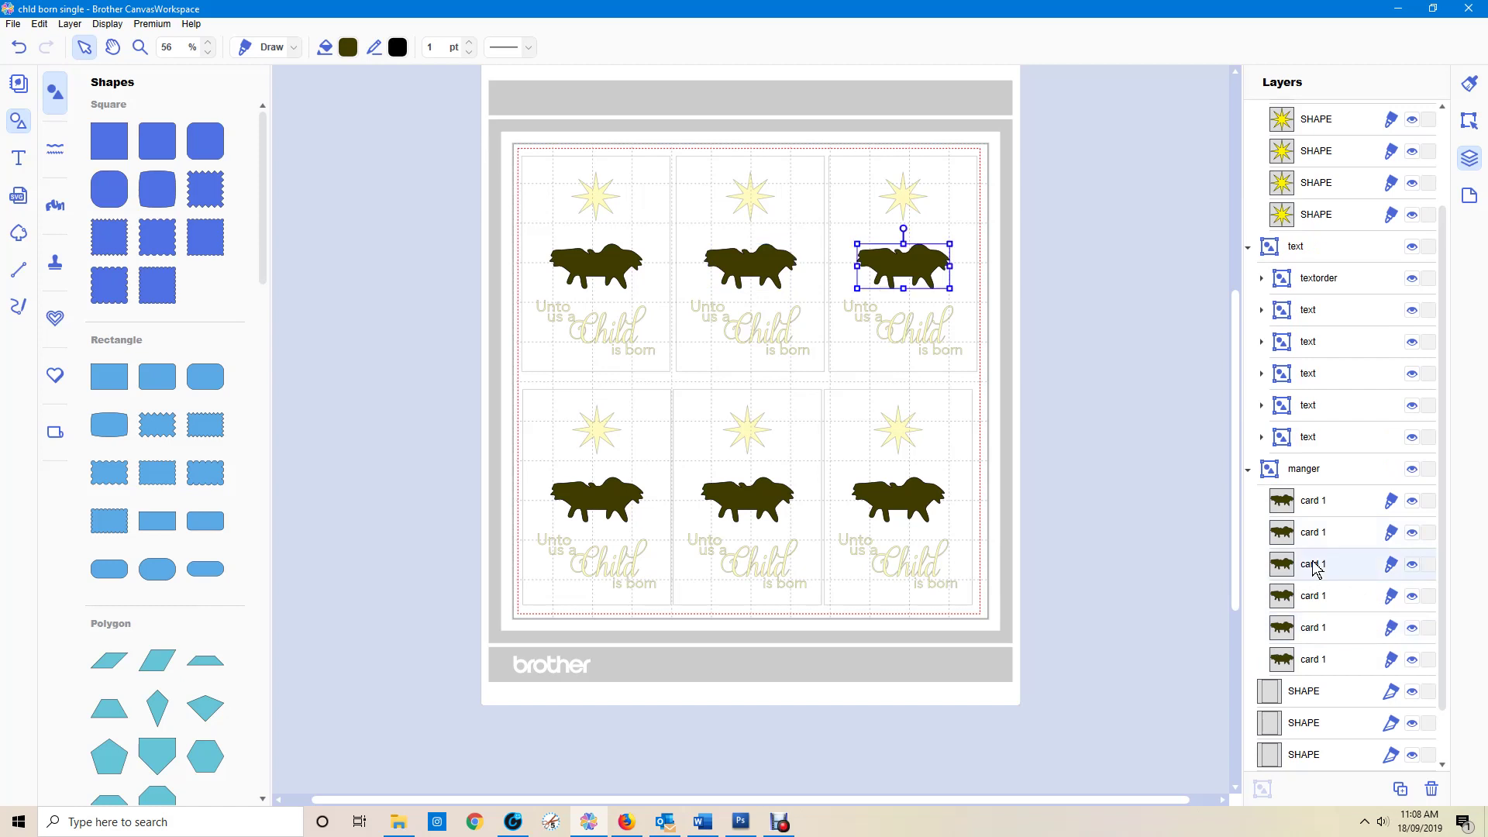
{"action": "left_click_drag", "start_coordinate": [1315, 568], "coordinate": [1303, 618]}
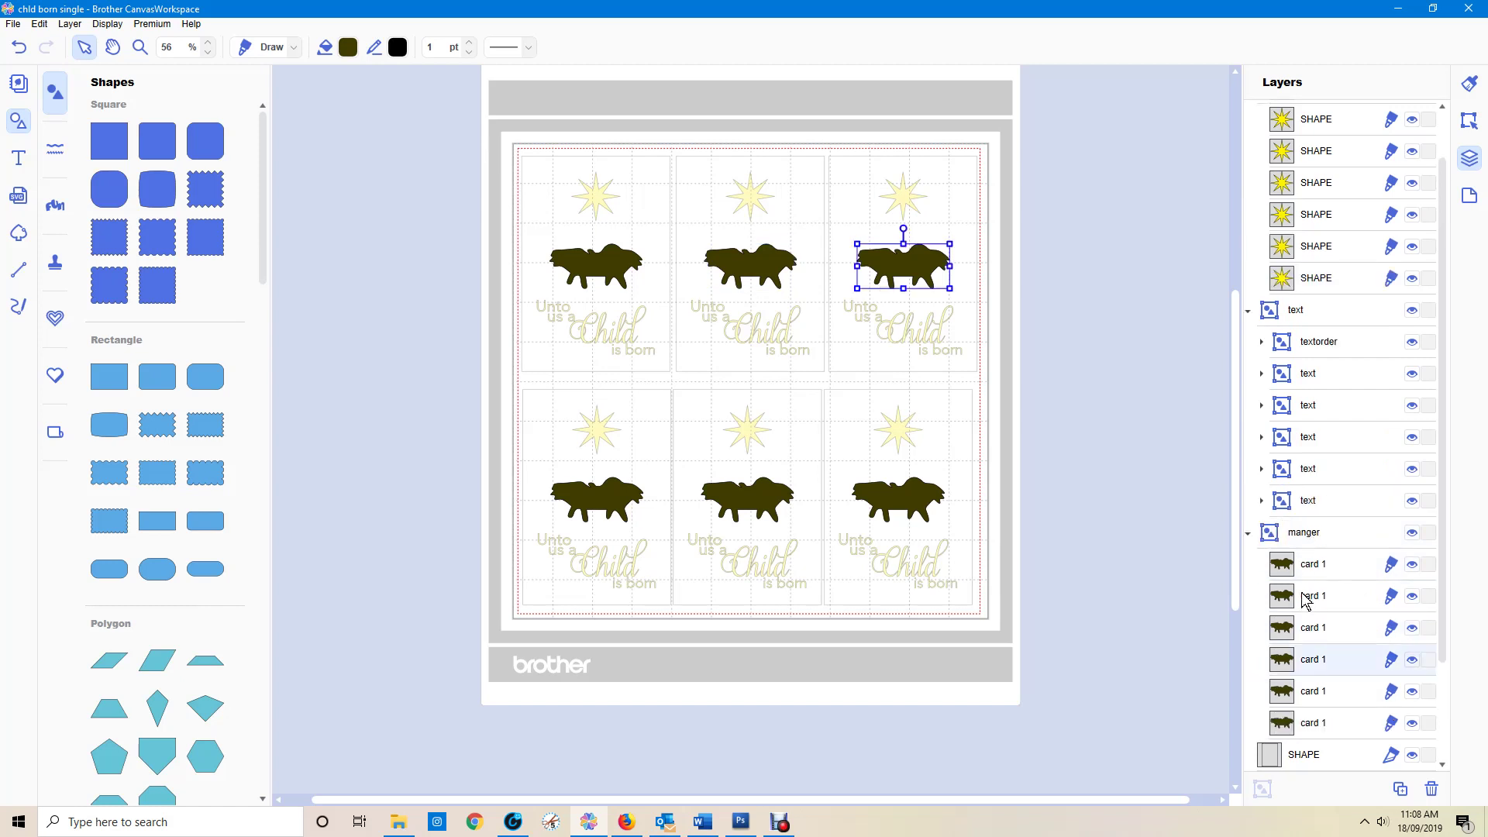
Move the lower left card's manger shape directly above the upper right one, and try to move the lower middle card's shape down one layer.
{"action": "left_click", "coordinate": [1306, 601]}
{"action": "mouse_move", "coordinate": [1306, 603]}
{"action": "left_mouse_down"}
{"action": "mouse_move", "coordinate": [1302, 647]}
{"action": "mouse_move", "coordinate": [1315, 629]}
{"action": "left_mouse_up"}
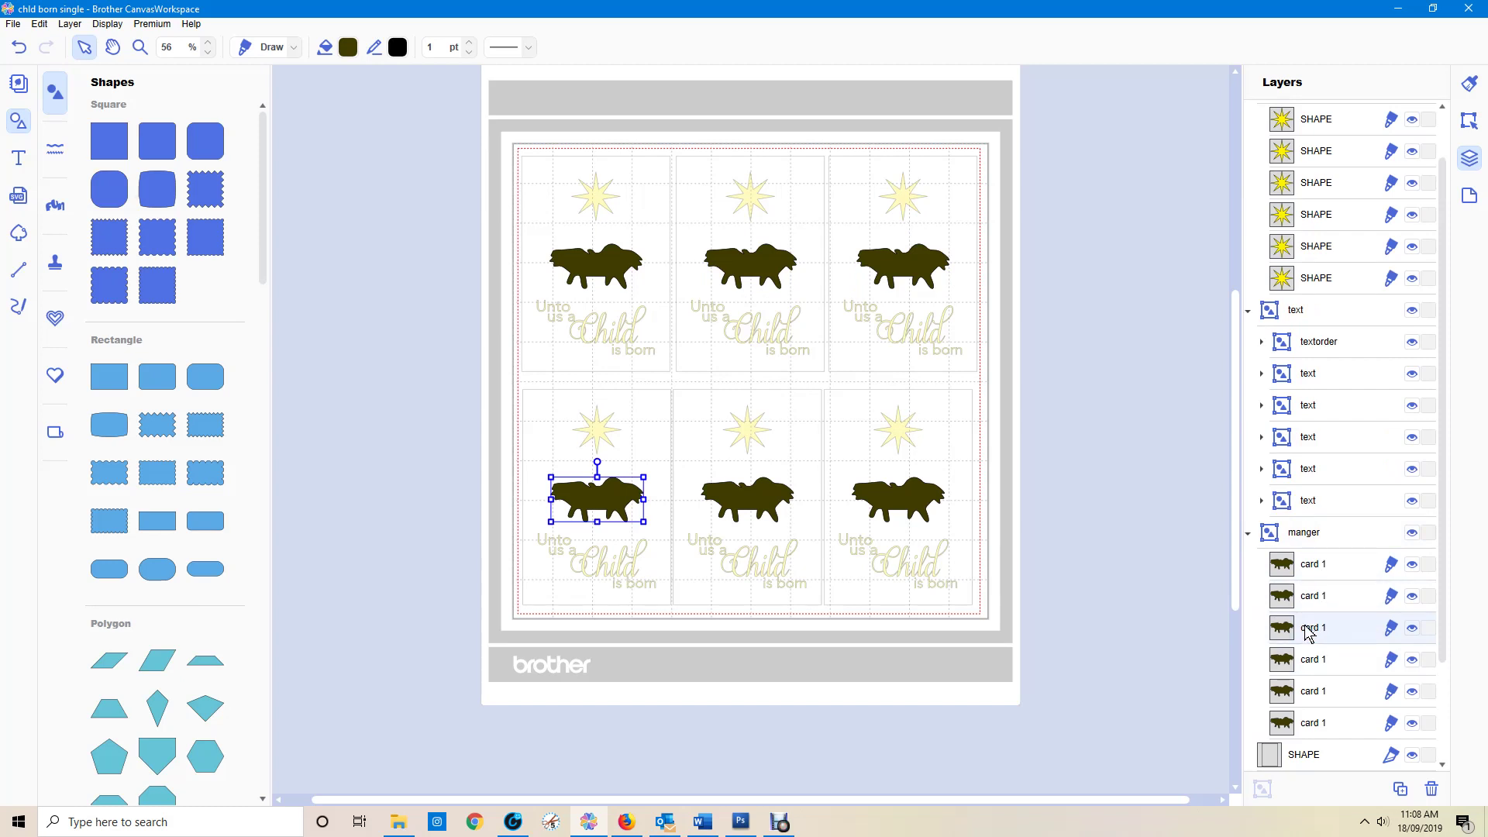
{"action": "left_click", "coordinate": [1309, 571]}
{"action": "left_click_drag", "start_coordinate": [1310, 571], "coordinate": [1309, 591]}
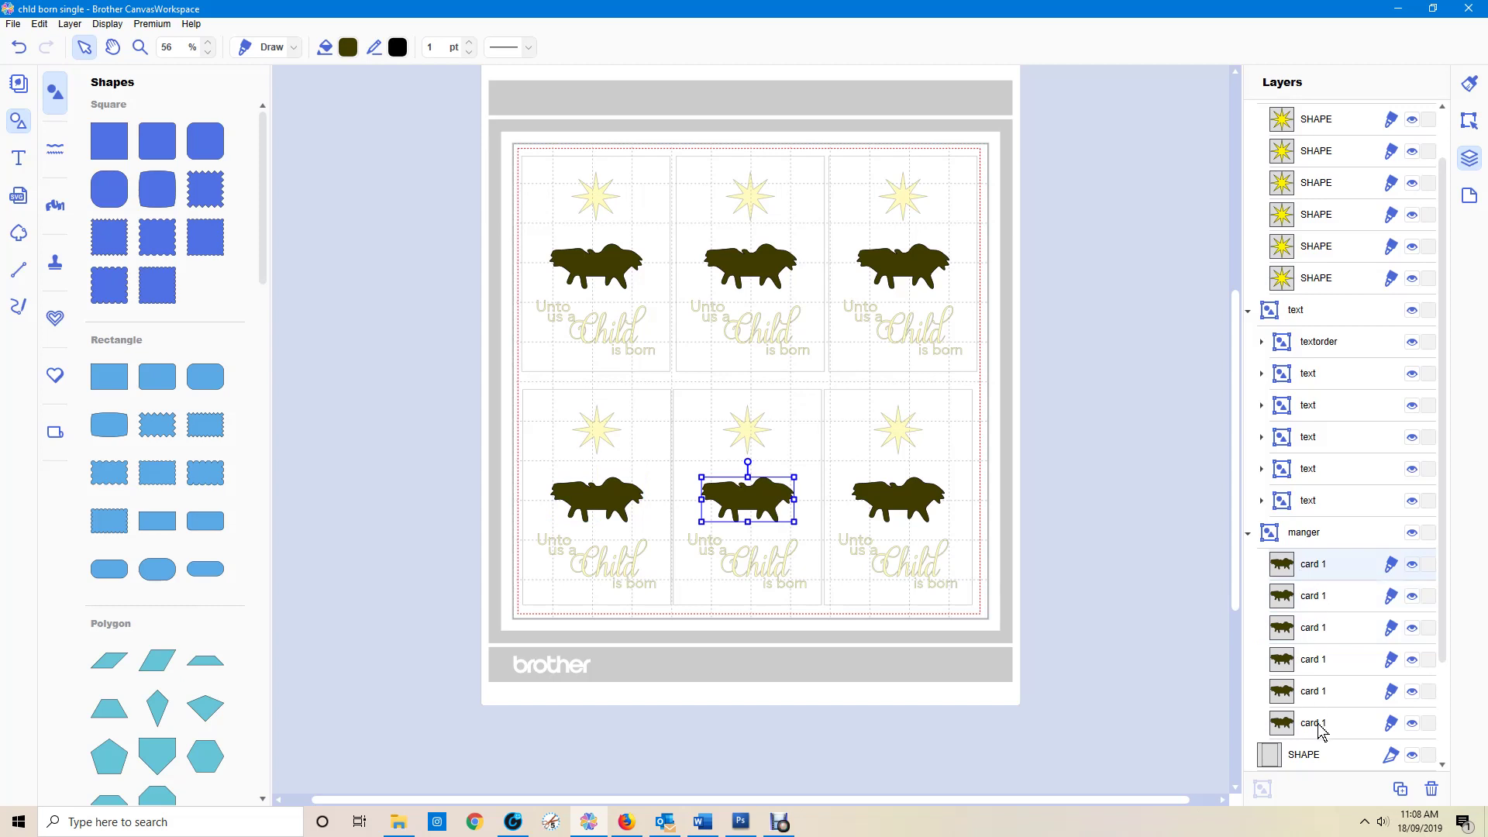
Check the shape order within the manger group, move the lower right card's shape to the top, and collapse the group.
{"action": "left_click", "coordinate": [1320, 728]}
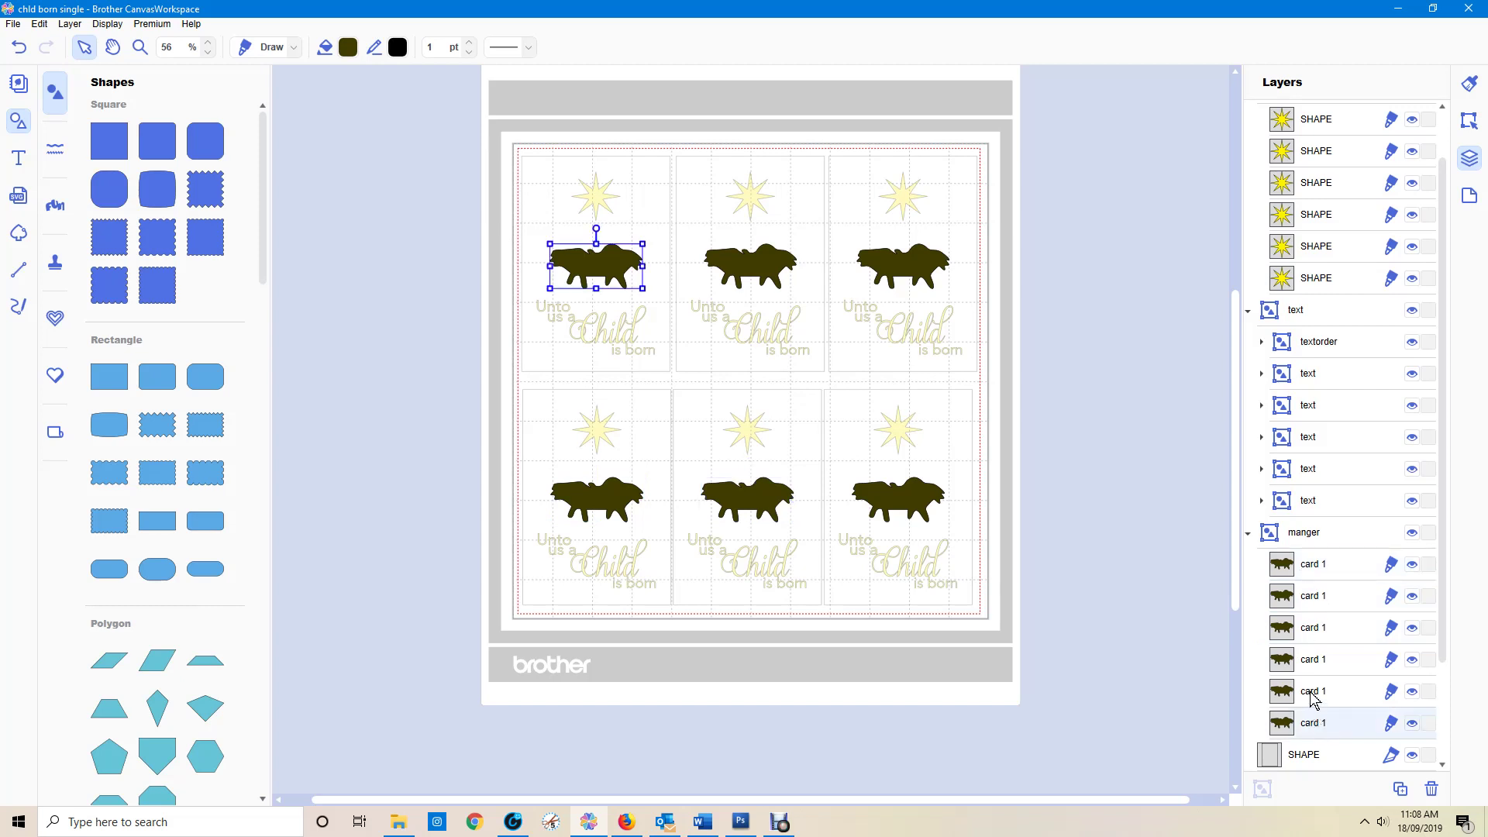
{"action": "left_click", "coordinate": [1314, 698]}
{"action": "left_click", "coordinate": [1307, 662]}
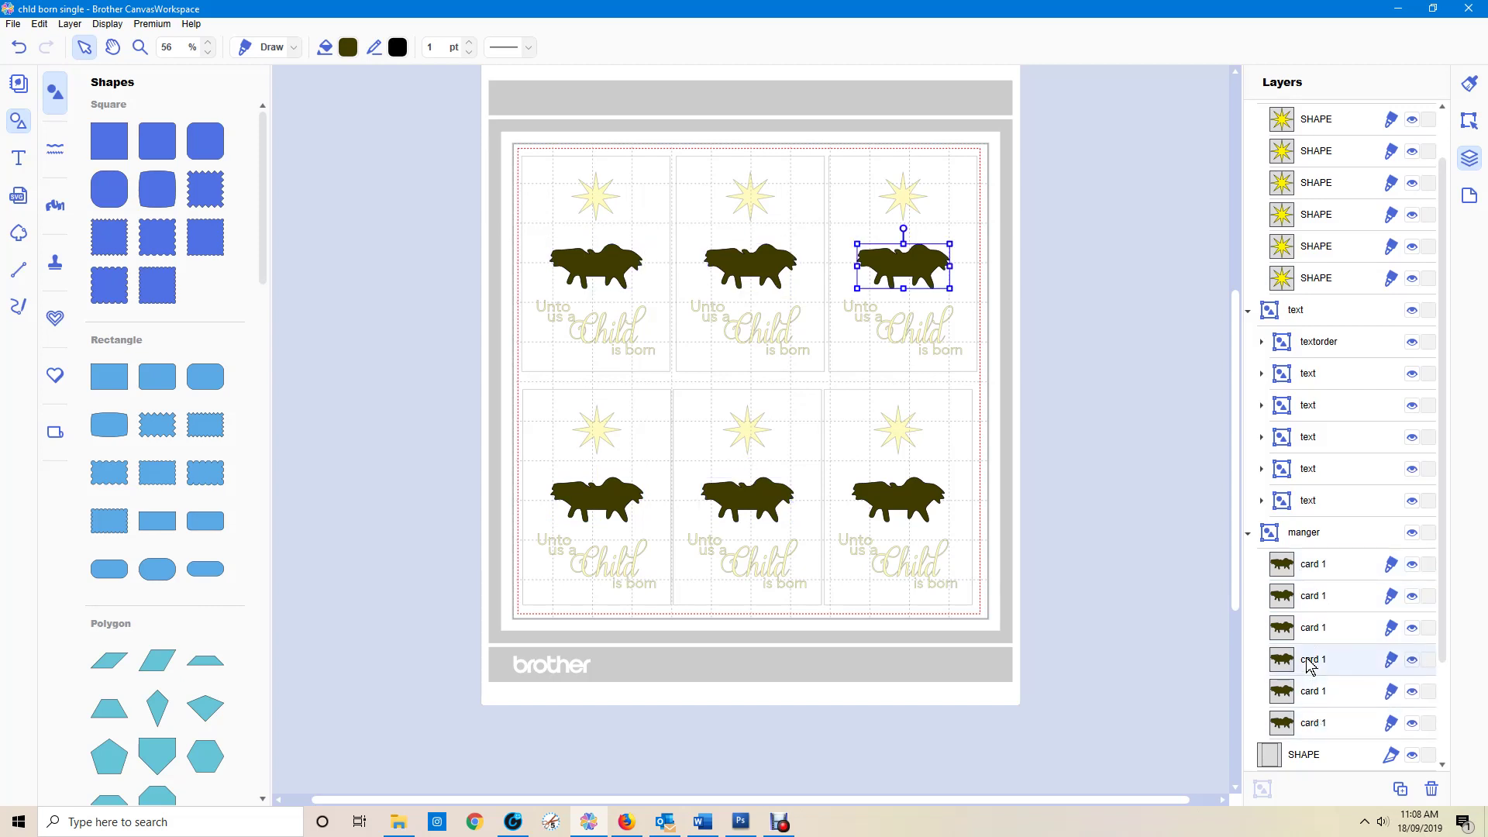
{"action": "left_click", "coordinate": [1310, 631]}
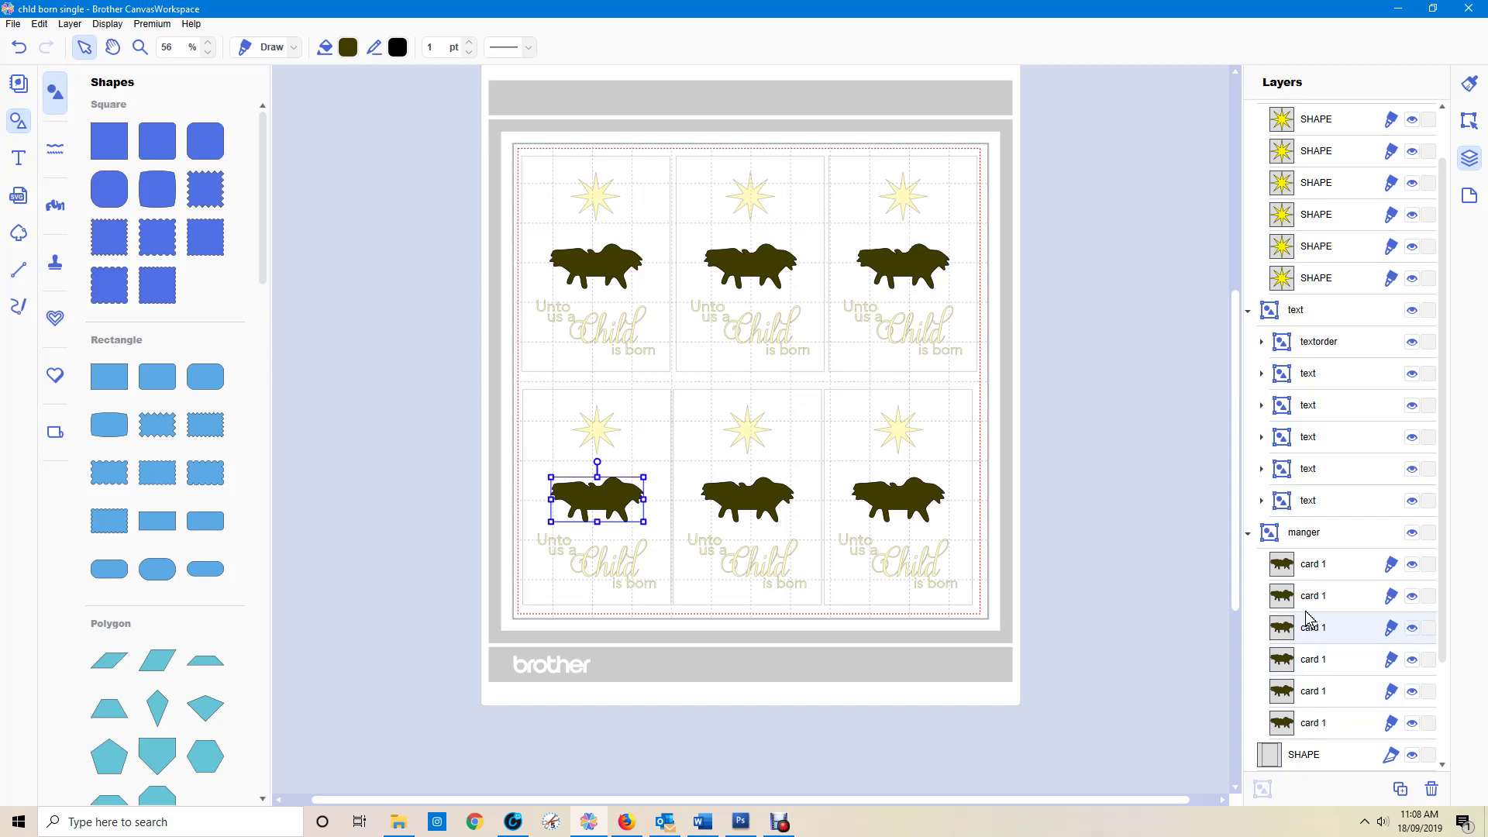
{"action": "left_click", "coordinate": [1309, 597]}
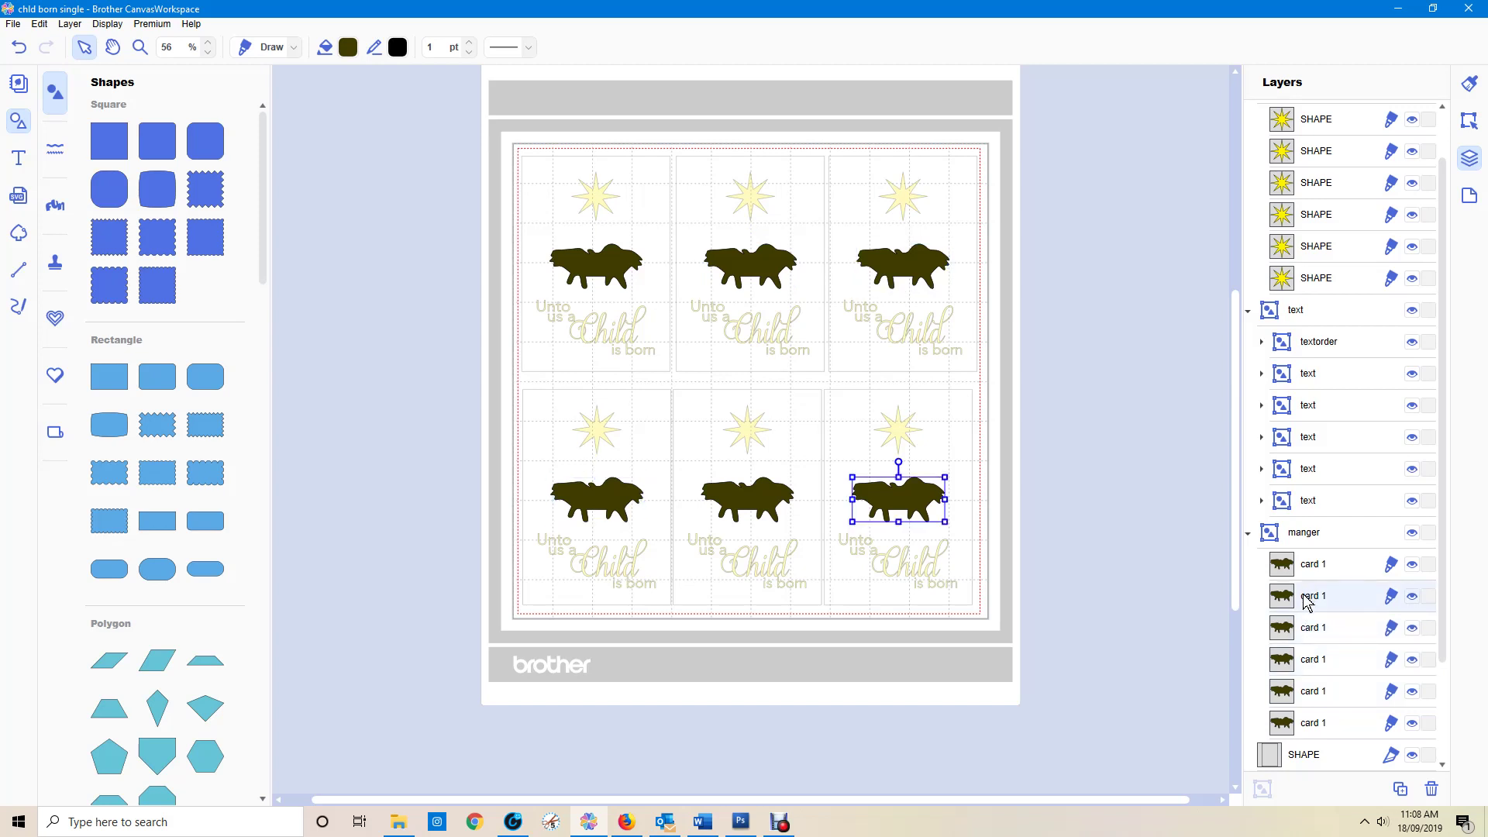
{"action": "mouse_move", "coordinate": [1303, 594]}
{"action": "left_mouse_down"}
{"action": "mouse_move", "coordinate": [1301, 559]}
{"action": "mouse_move", "coordinate": [1306, 570]}
{"action": "left_mouse_up"}
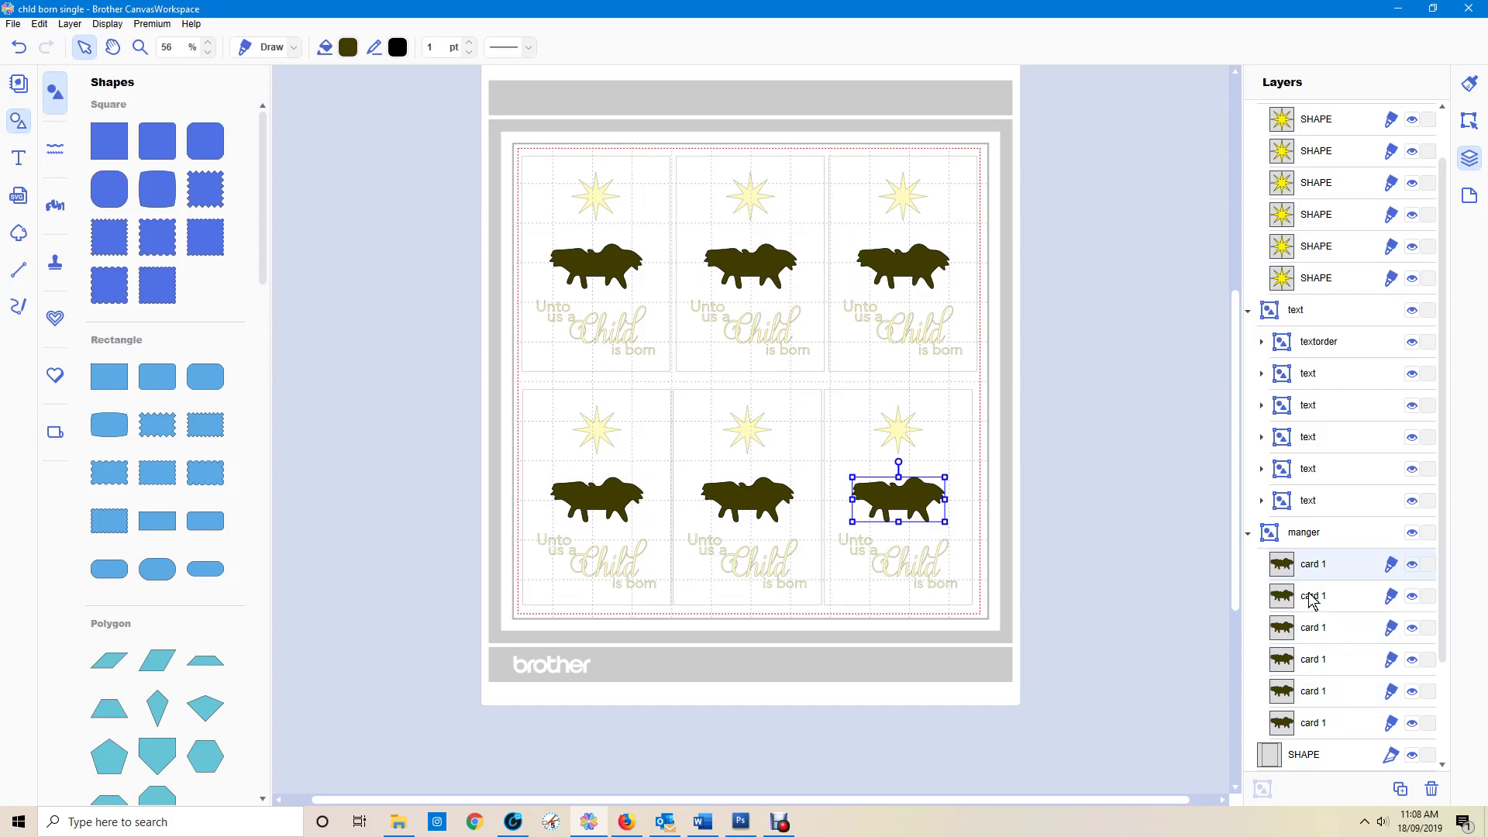
{"action": "left_click", "coordinate": [1312, 598]}
{"action": "left_click", "coordinate": [1311, 568]}
{"action": "left_click", "coordinate": [1249, 534]}
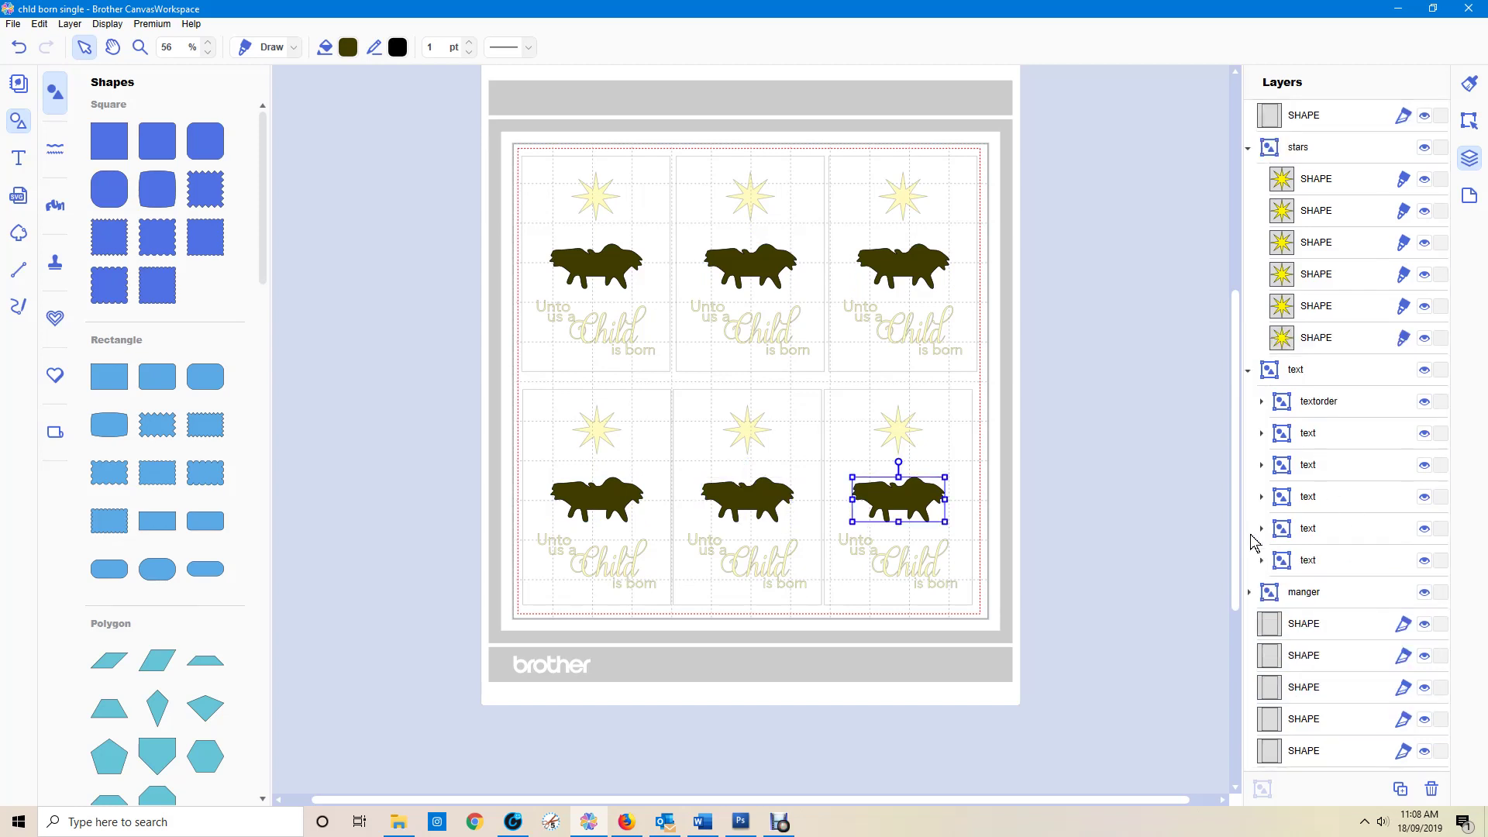
Move the lower right card's outline above the other outlines listed below the manger group, checking each outline's position in the order.
{"action": "left_click", "coordinate": [1293, 625]}
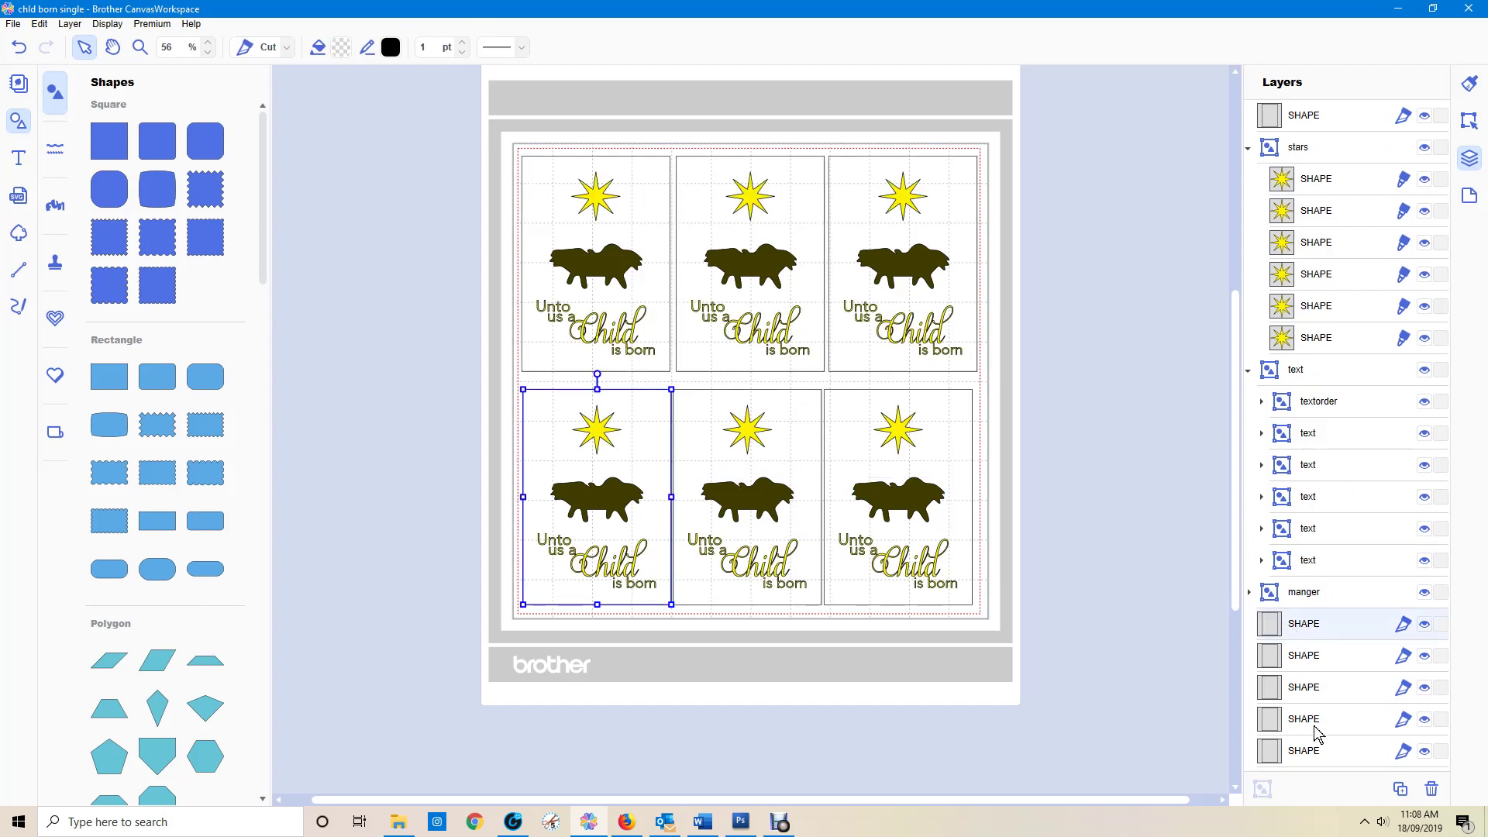
{"action": "left_click", "coordinate": [1308, 752]}
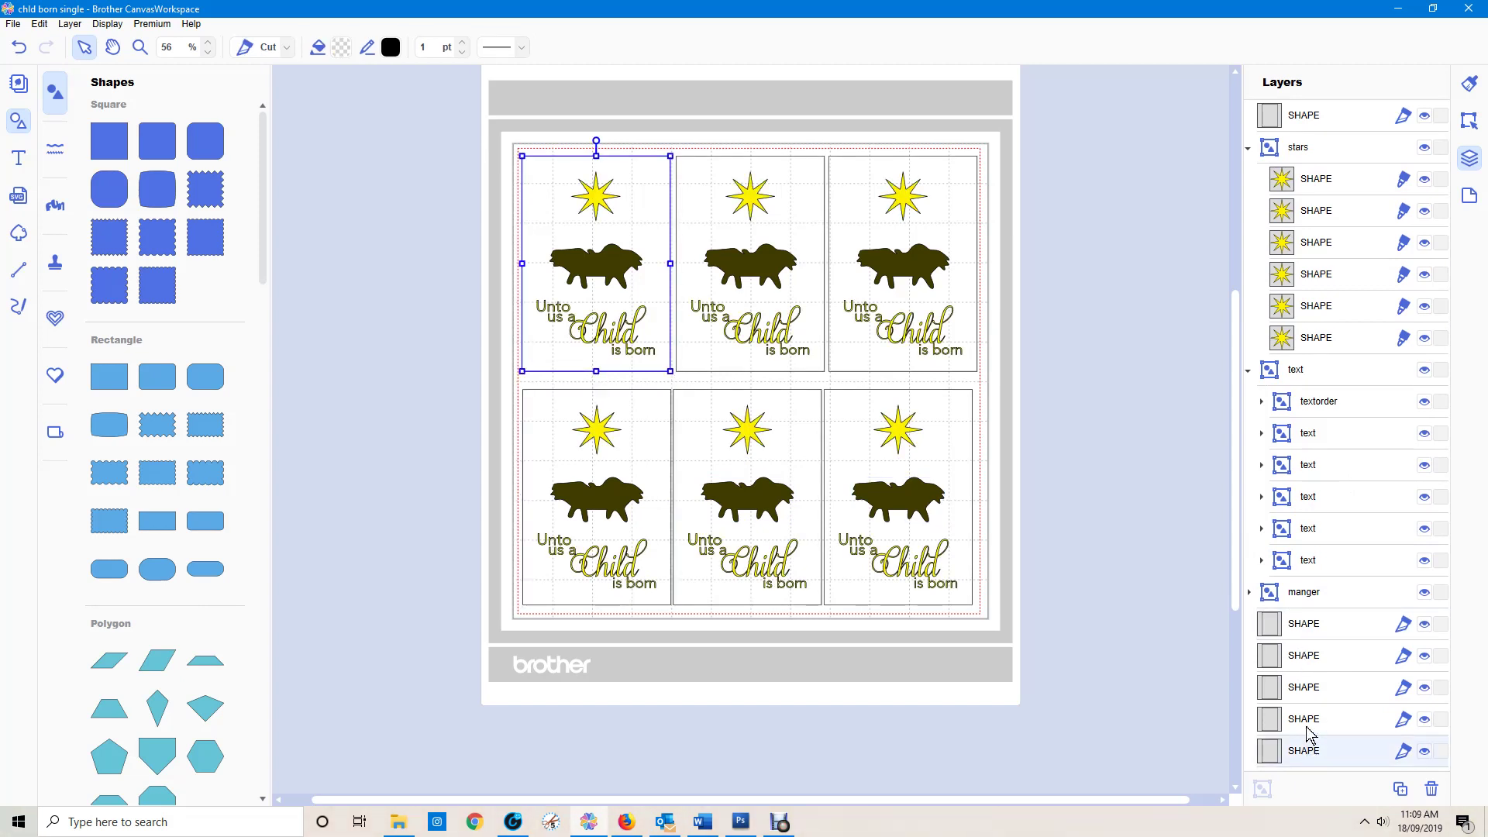
{"action": "left_click", "coordinate": [1309, 726]}
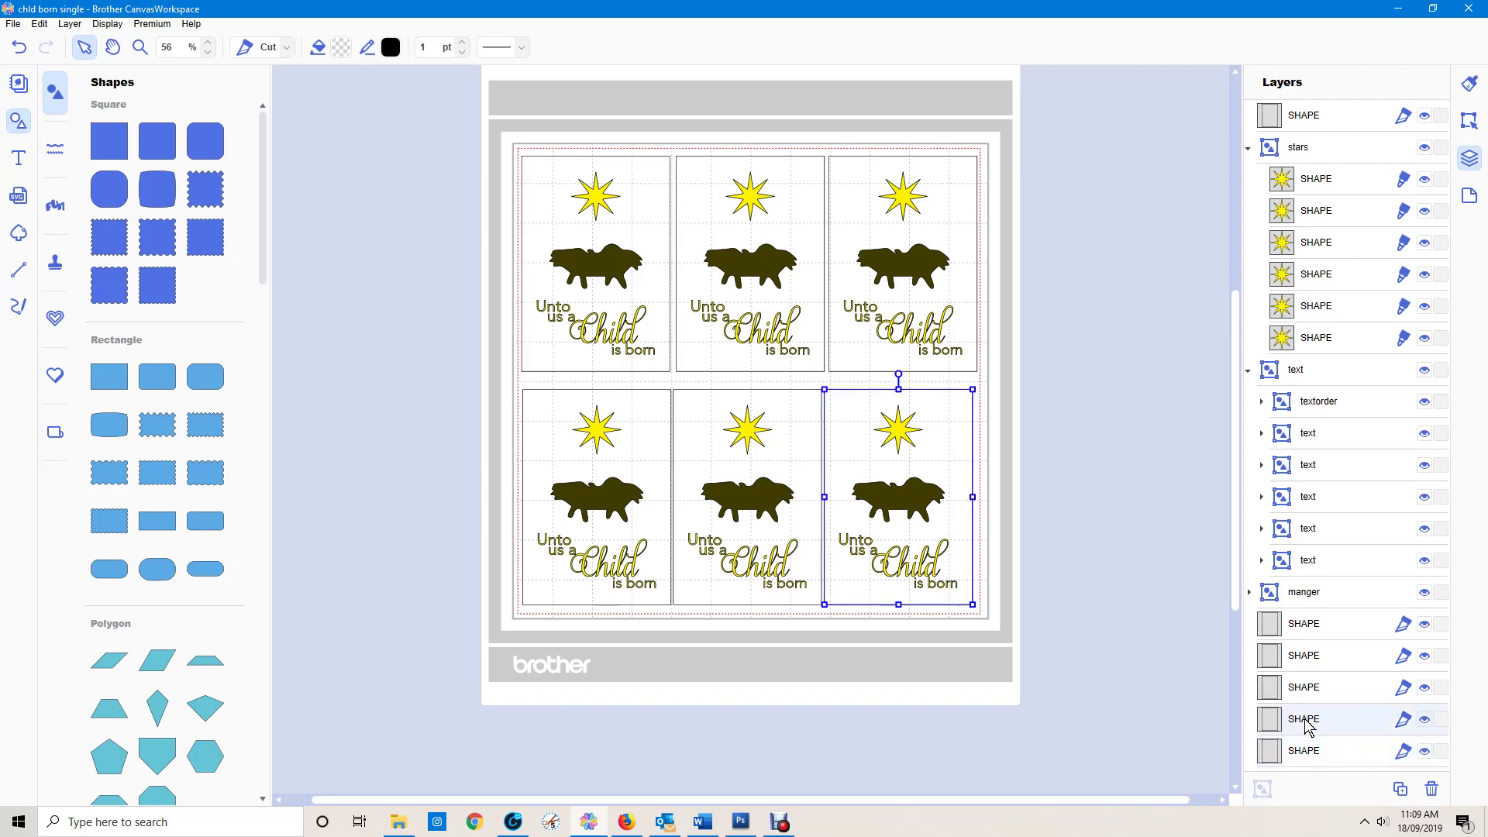
{"action": "key", "text": "Up"}
{"action": "key", "text": "Up"}
{"action": "key", "text": "Up"}
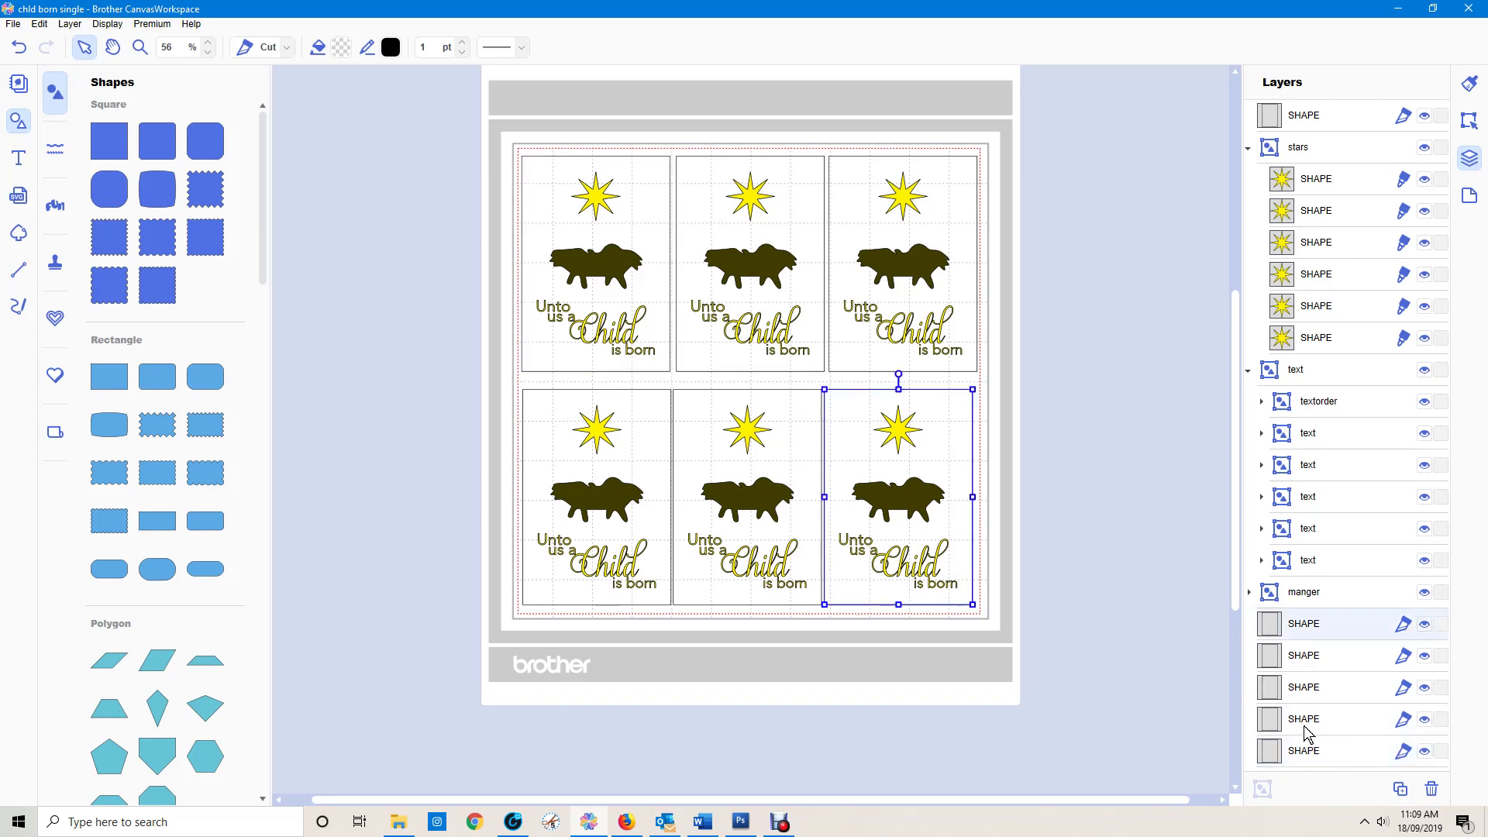
{"action": "left_click", "coordinate": [1309, 726]}
{"action": "left_click", "coordinate": [1301, 692]}
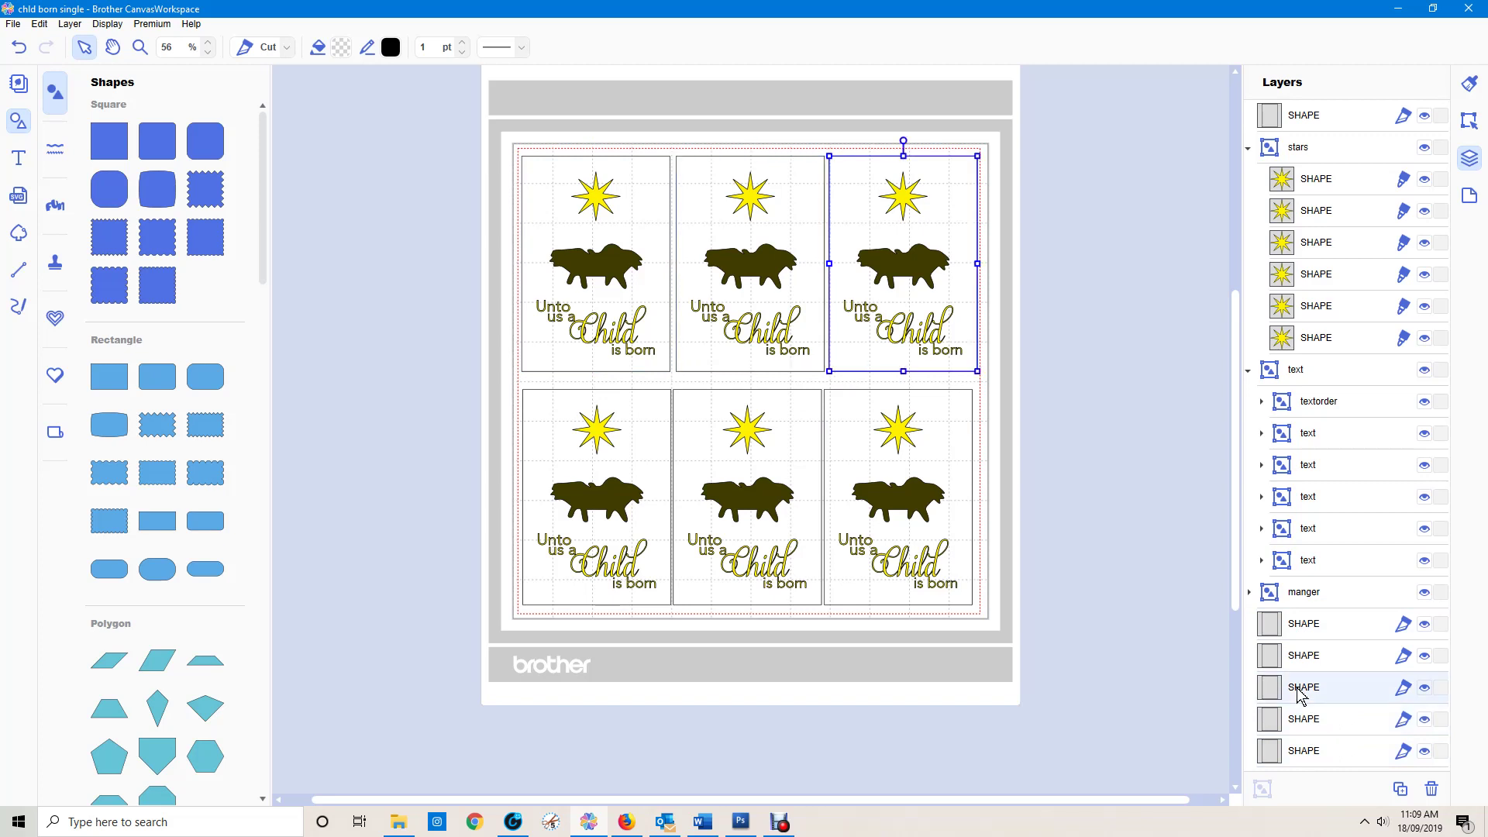
{"action": "left_click", "coordinate": [1307, 663]}
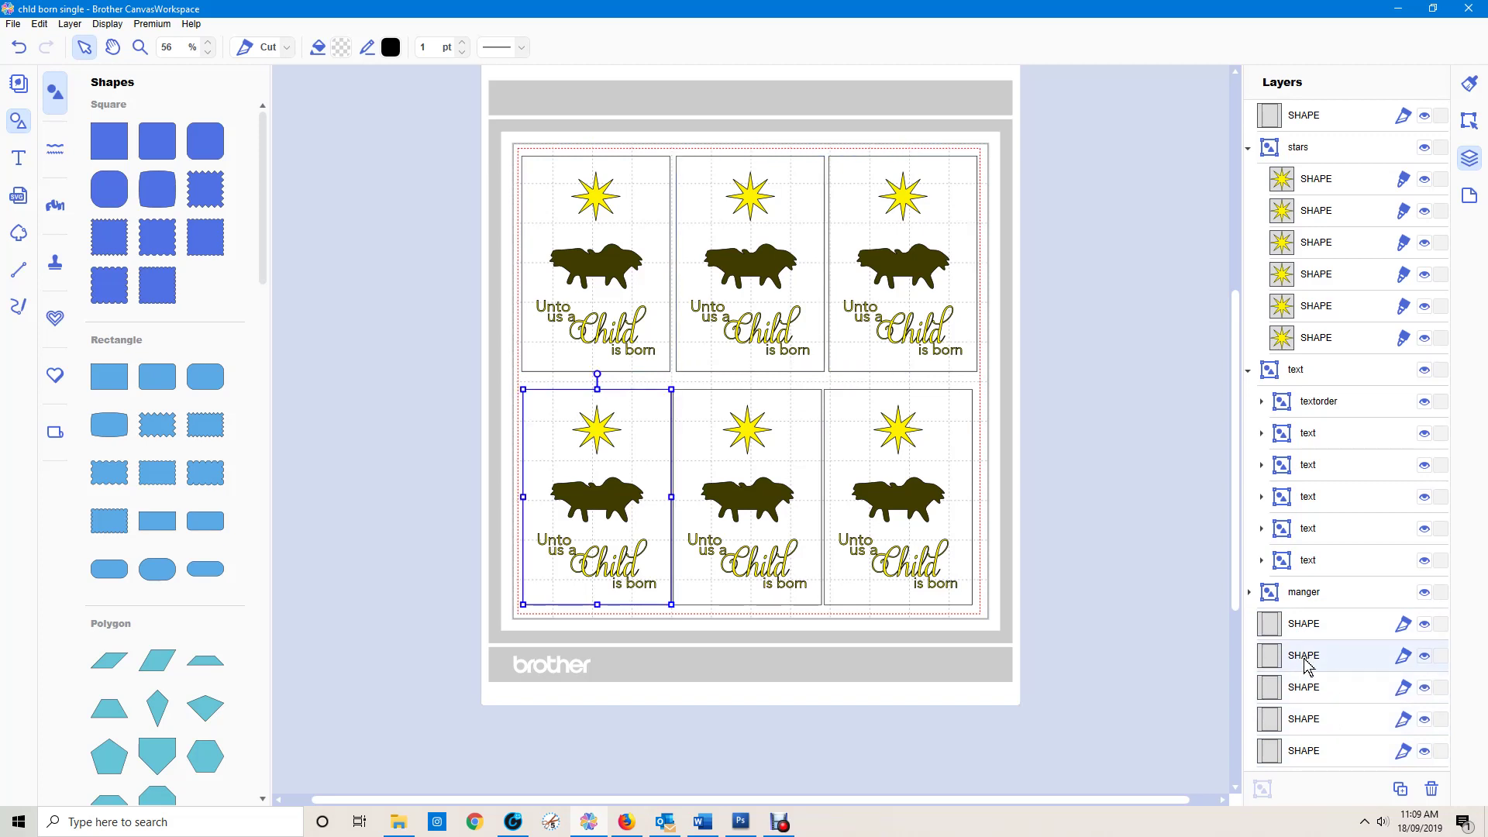
{"action": "left_click", "coordinate": [1306, 626]}
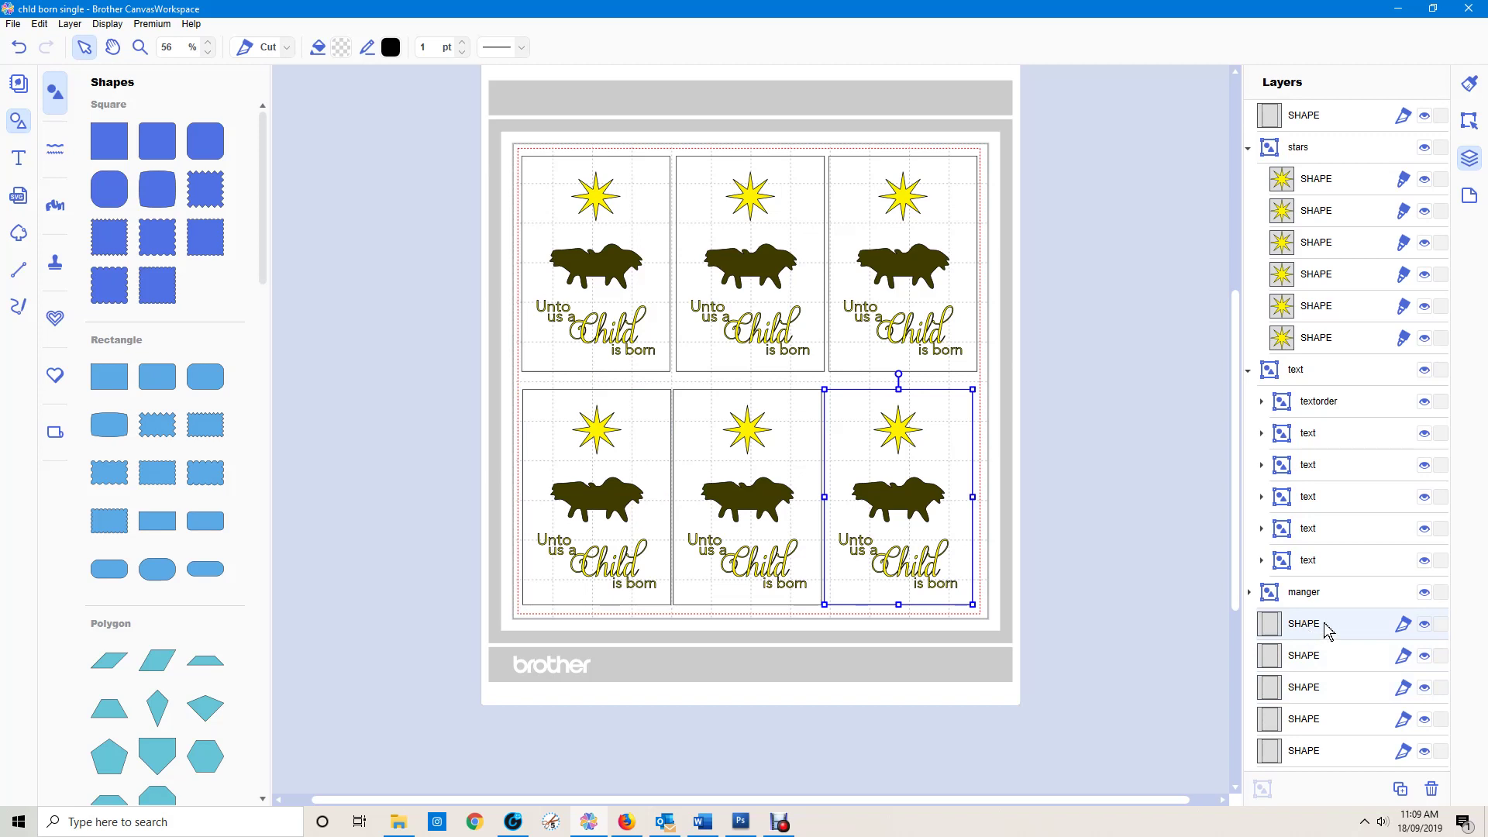
Move the lower middle card's outline from above the stars group to directly below the lower right card's outline, and check the order.
{"action": "left_click_drag", "start_coordinate": [1302, 124], "coordinate": [1303, 636]}
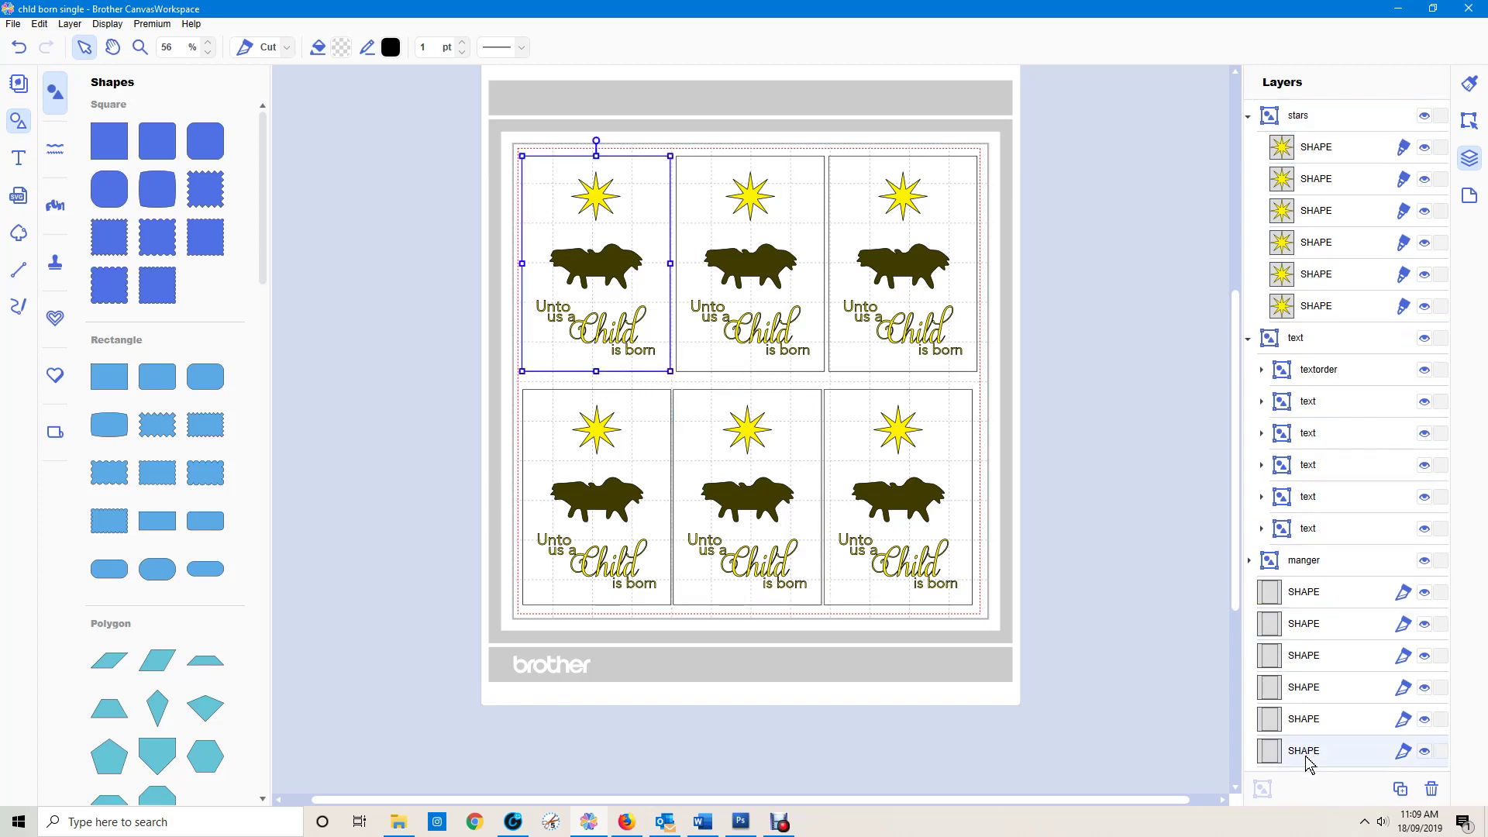
{"action": "left_click", "coordinate": [1305, 720]}
{"action": "left_click", "coordinate": [1306, 689]}
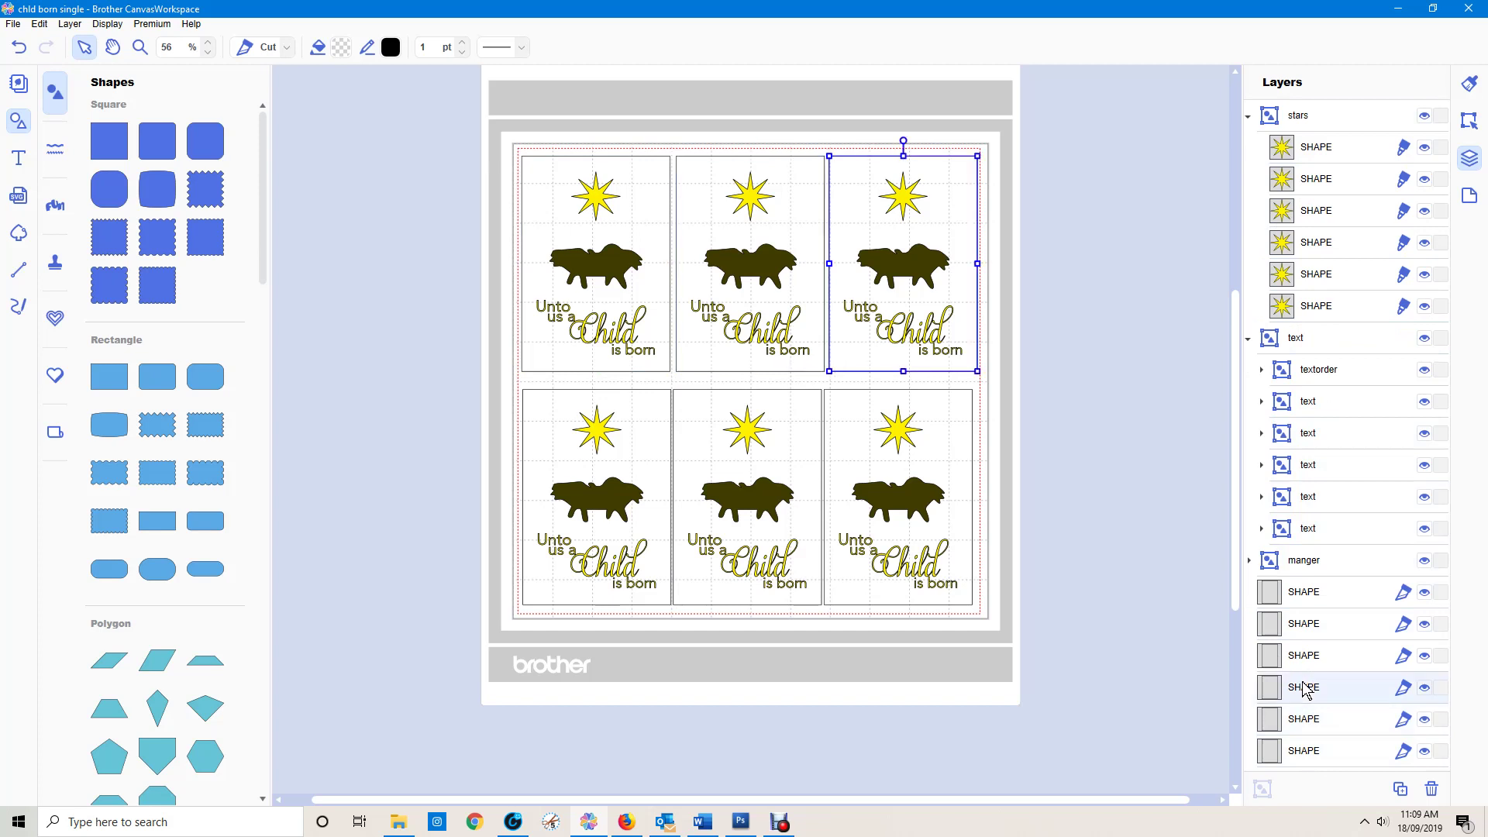
{"action": "left_click", "coordinate": [1310, 659]}
{"action": "left_click", "coordinate": [1310, 625]}
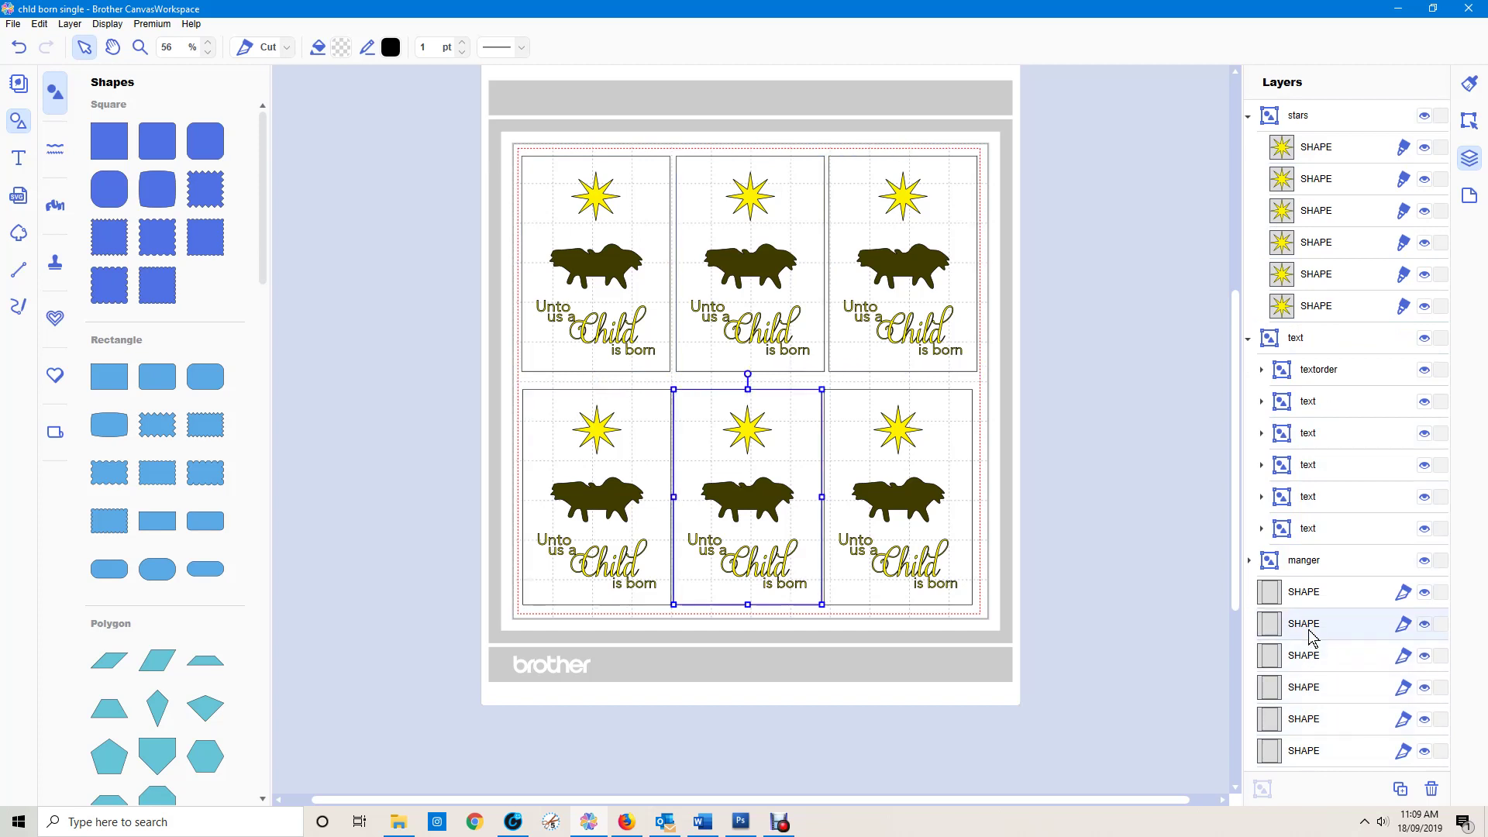
Group the six card outline shapes and name the new group "cutting file".
{"action": "left_click", "coordinate": [1284, 604]}
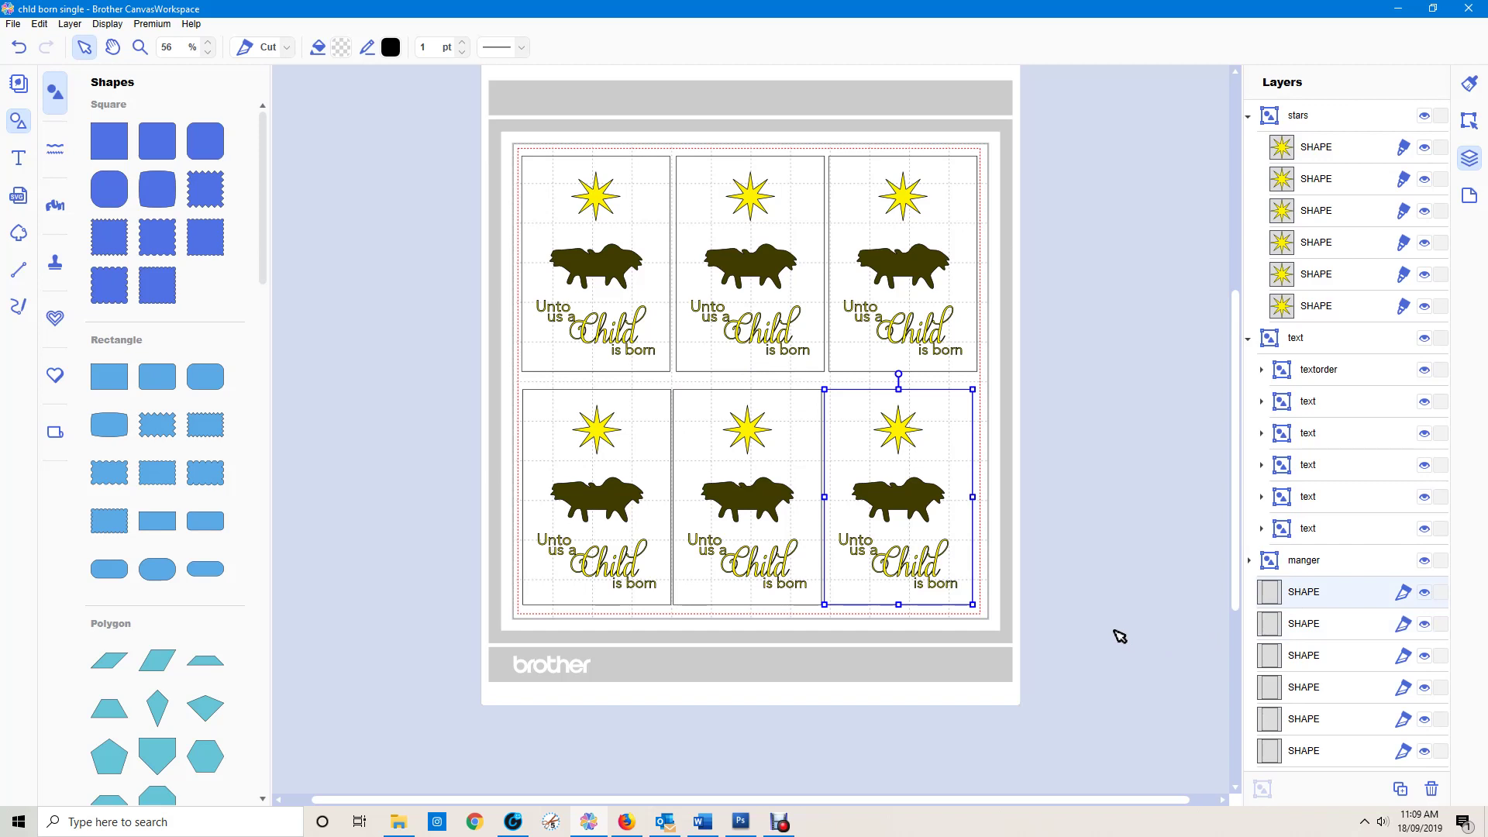
{"action": "left_click", "coordinate": [1301, 755], "text": "shift"}
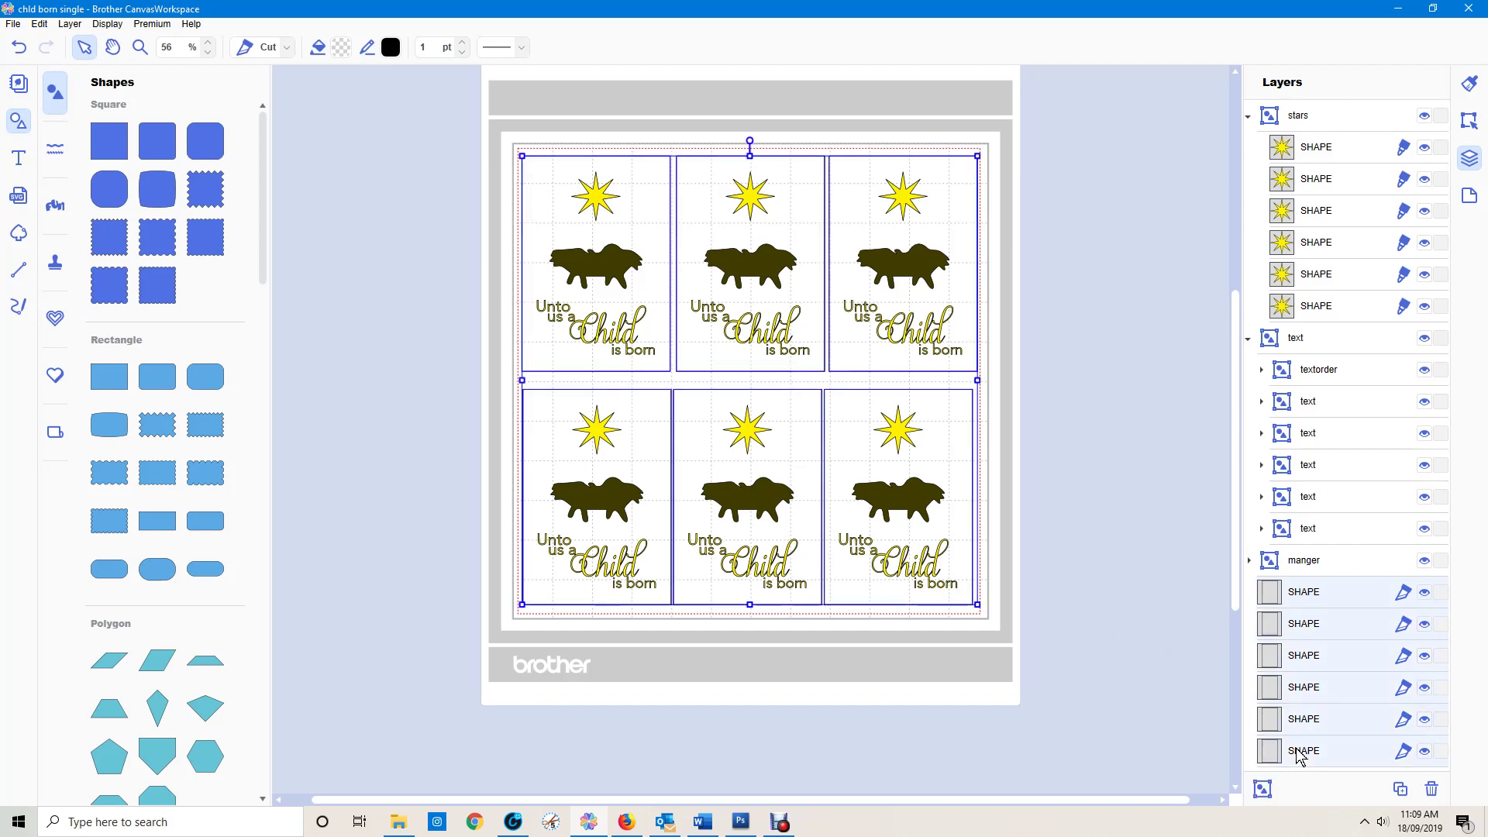
{"action": "left_click", "coordinate": [1262, 789]}
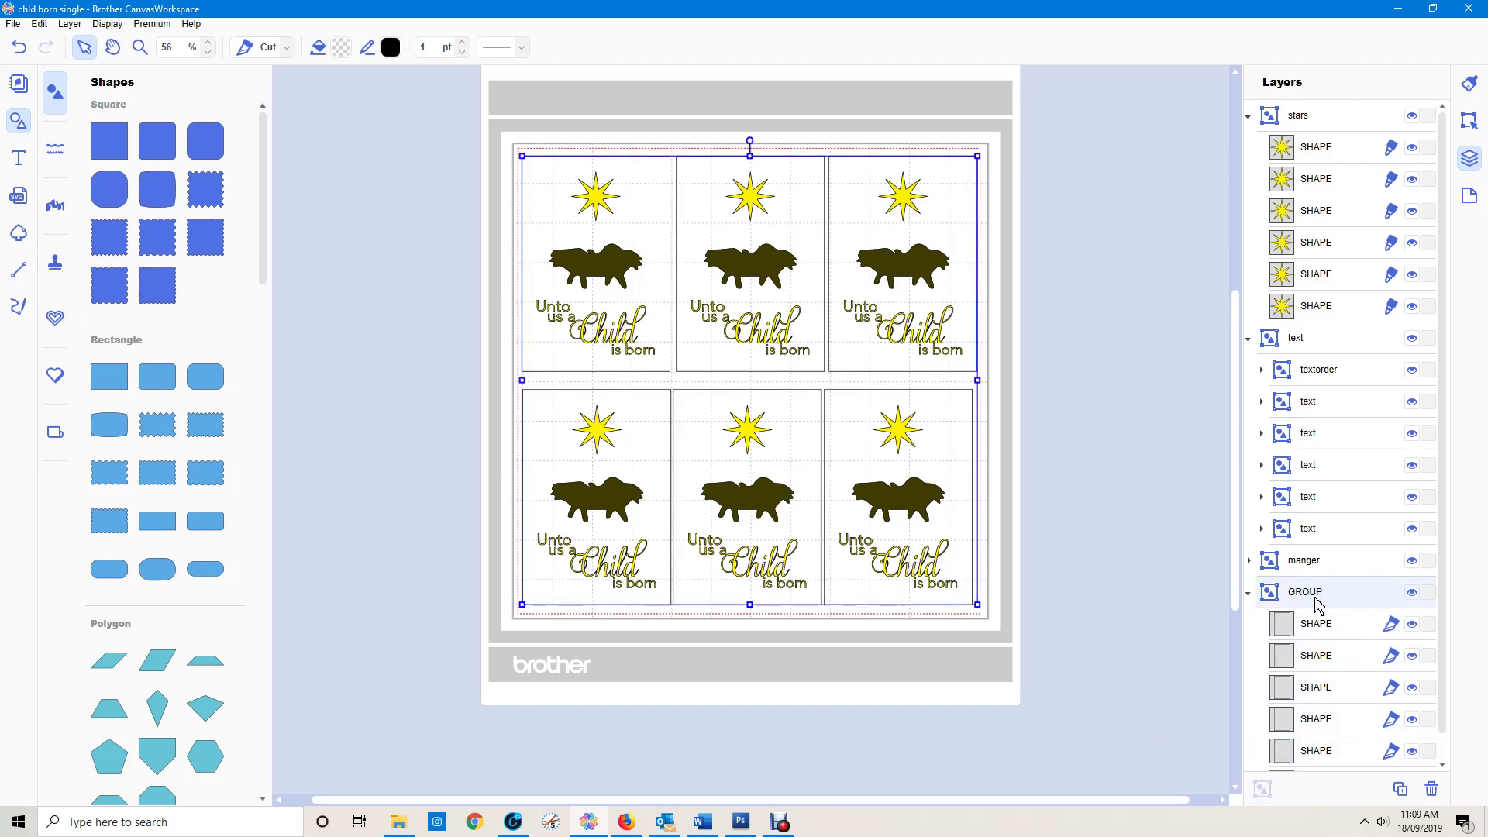
{"action": "double_click", "coordinate": [1319, 603]}
{"action": "type", "text": "cutting file"}
{"action": "key", "text": "Return"}
Collapse the text, cutting file and stars groups in the layer list.
{"action": "left_click", "coordinate": [1249, 339]}
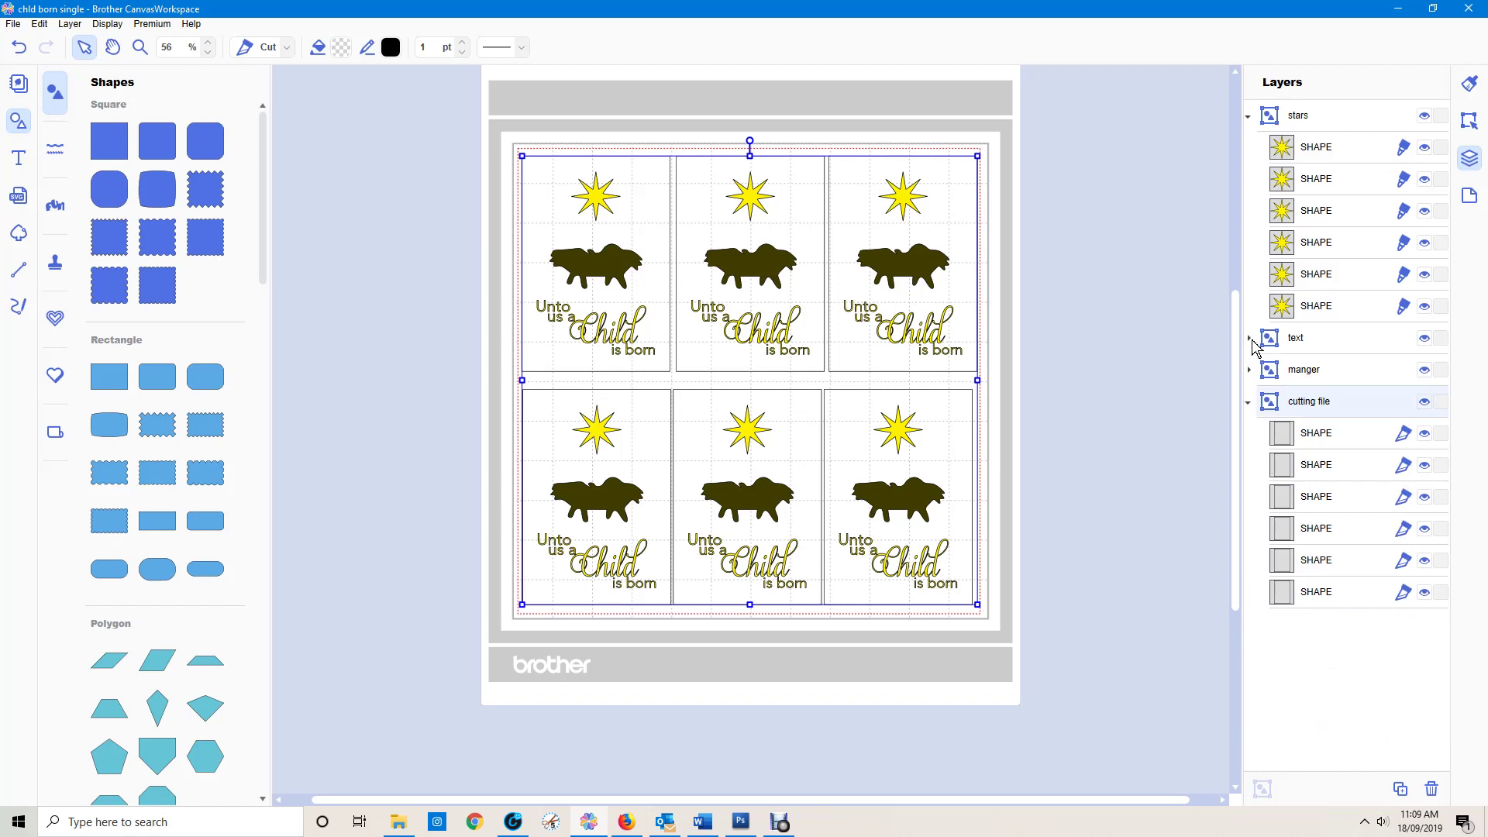
{"action": "left_click", "coordinate": [1250, 403]}
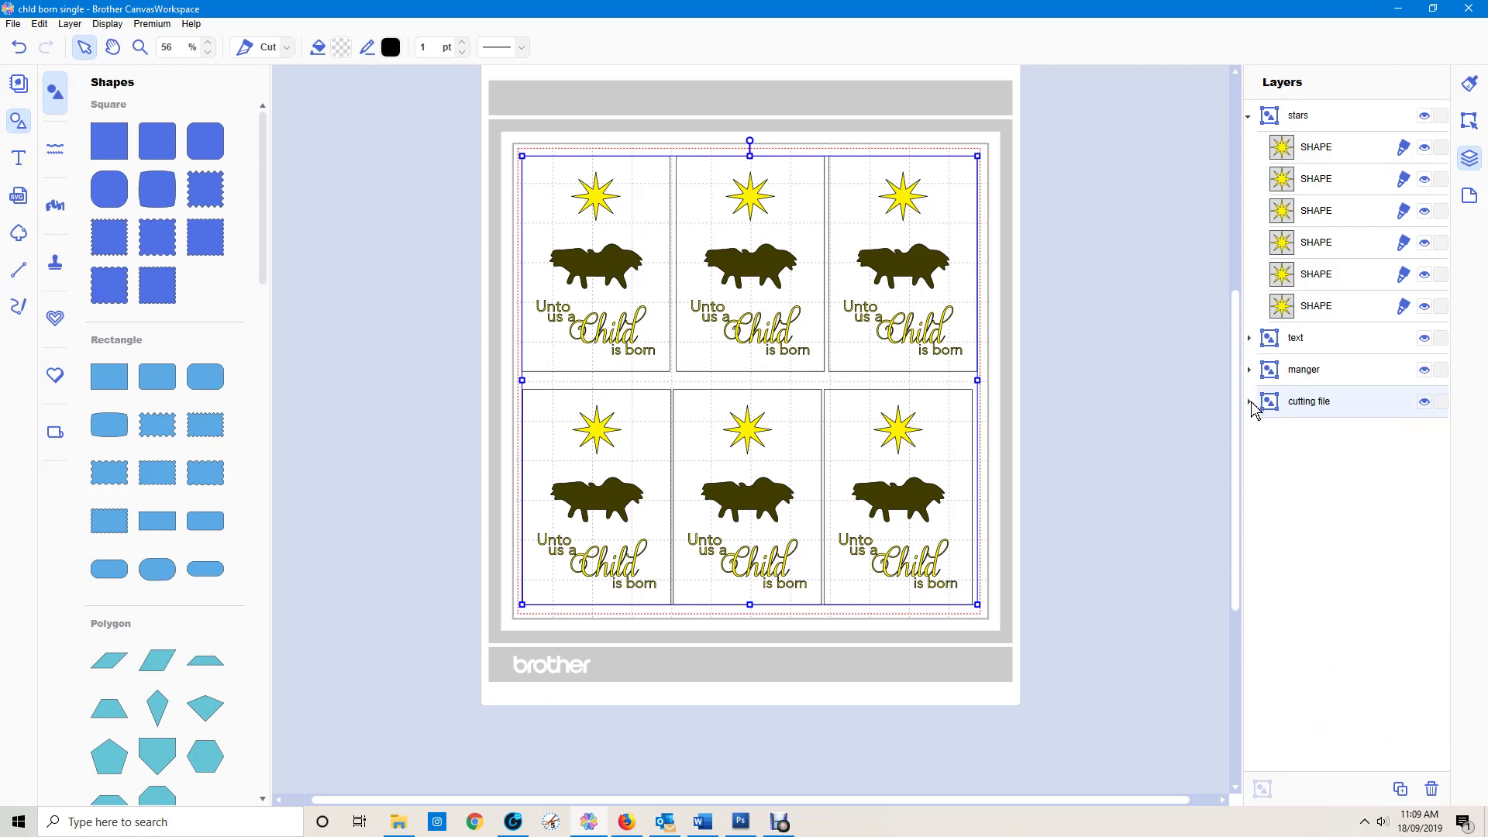
{"action": "left_click", "coordinate": [1250, 118]}
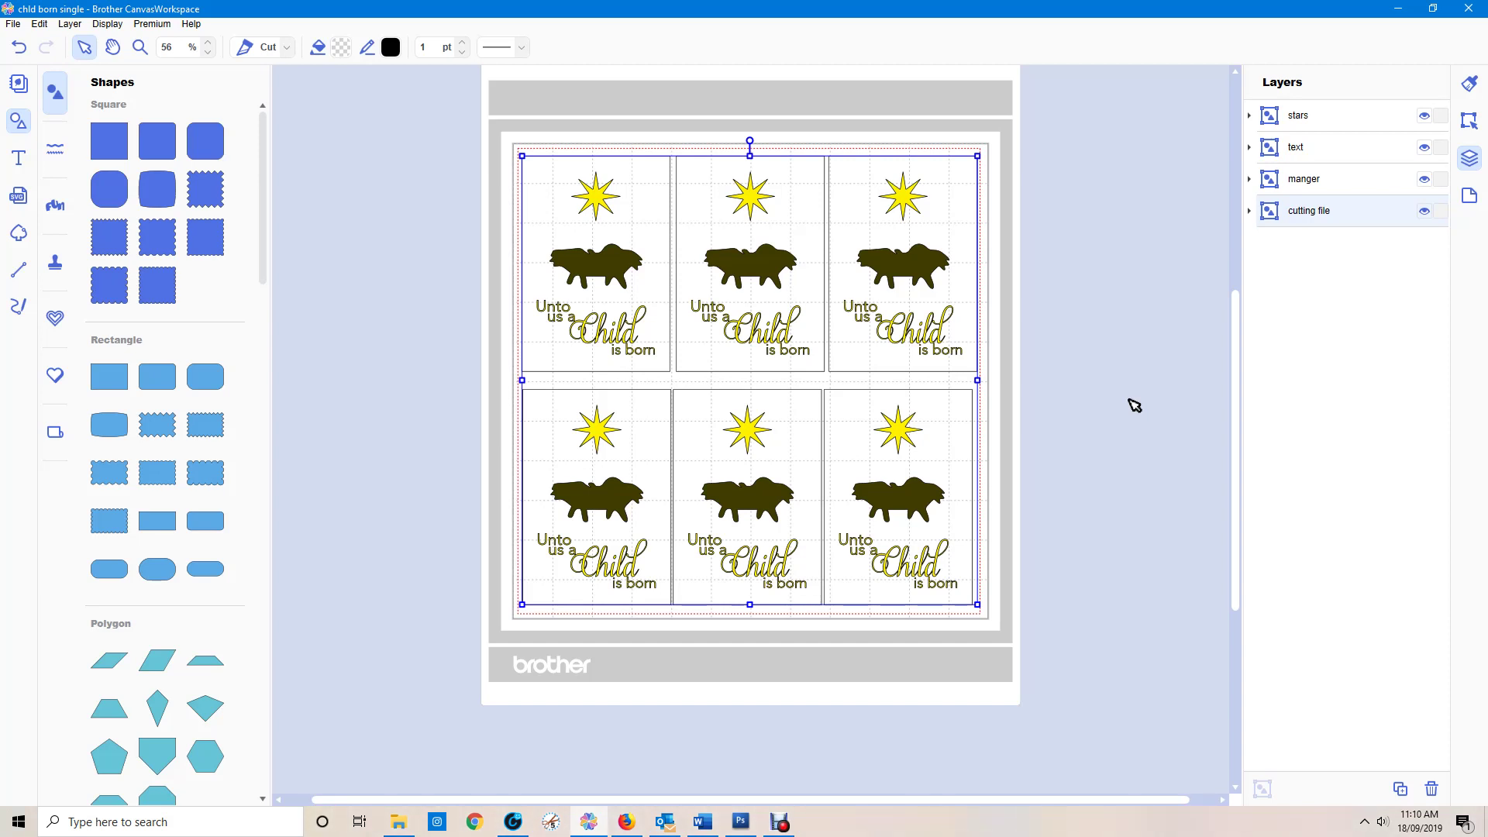
Group the stars and text groups together, name the new group "gold foil", and collapse it.
{"action": "left_click", "coordinate": [1300, 118]}
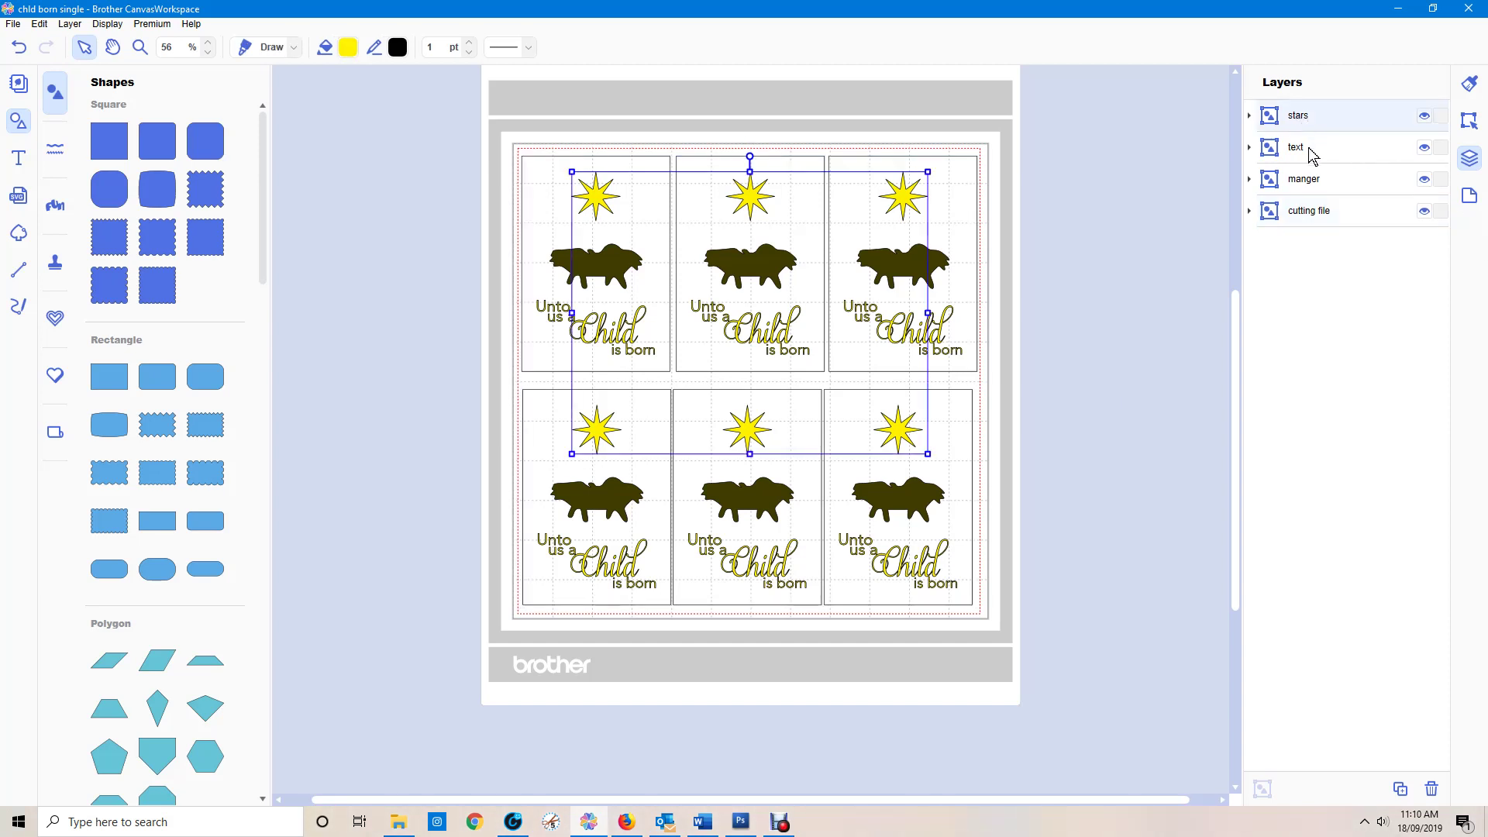
{"action": "left_click", "coordinate": [1309, 148], "text": "ctrl"}
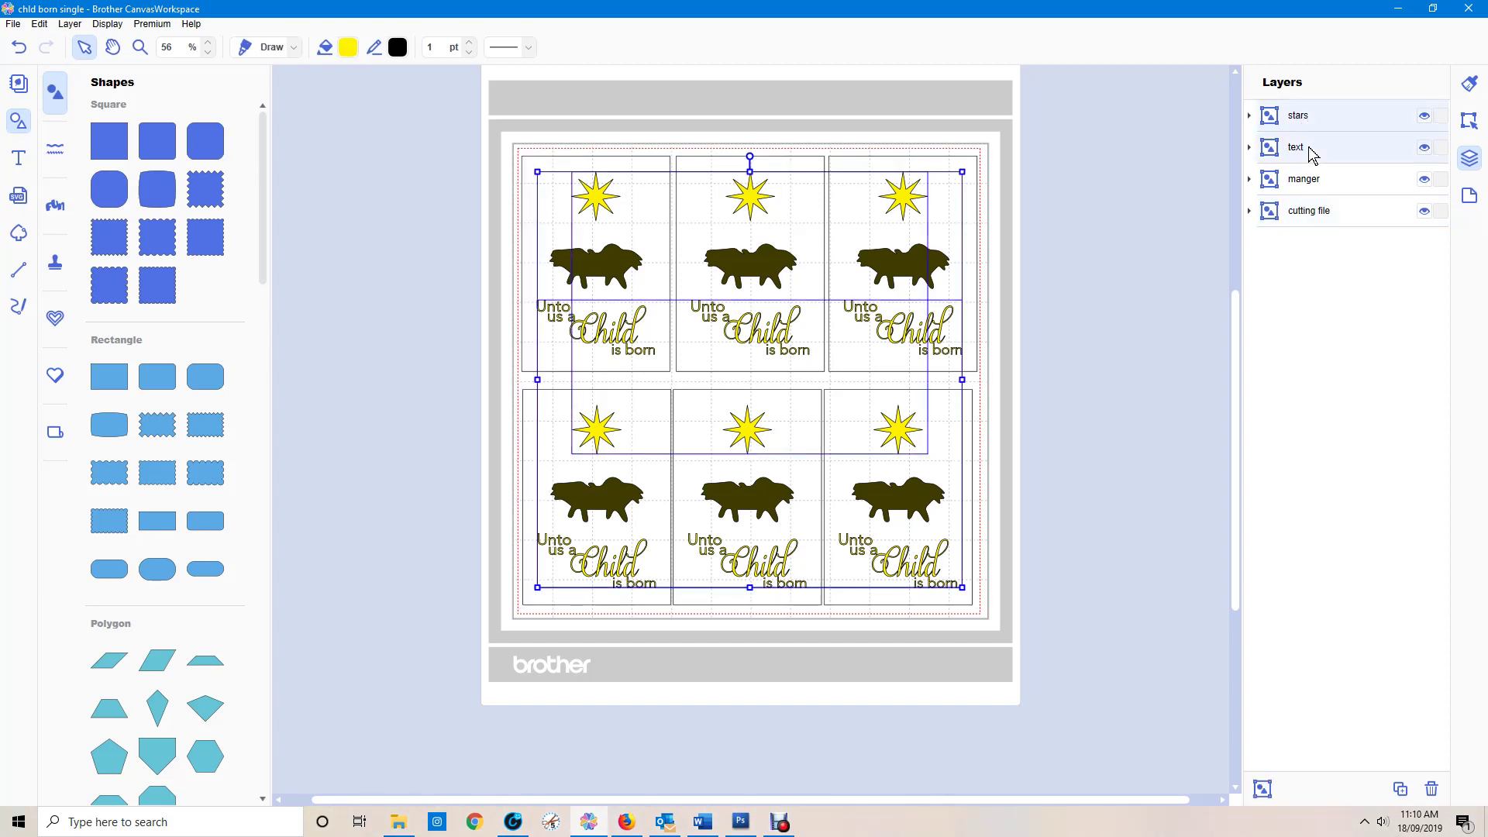
{"action": "left_click", "coordinate": [1263, 789]}
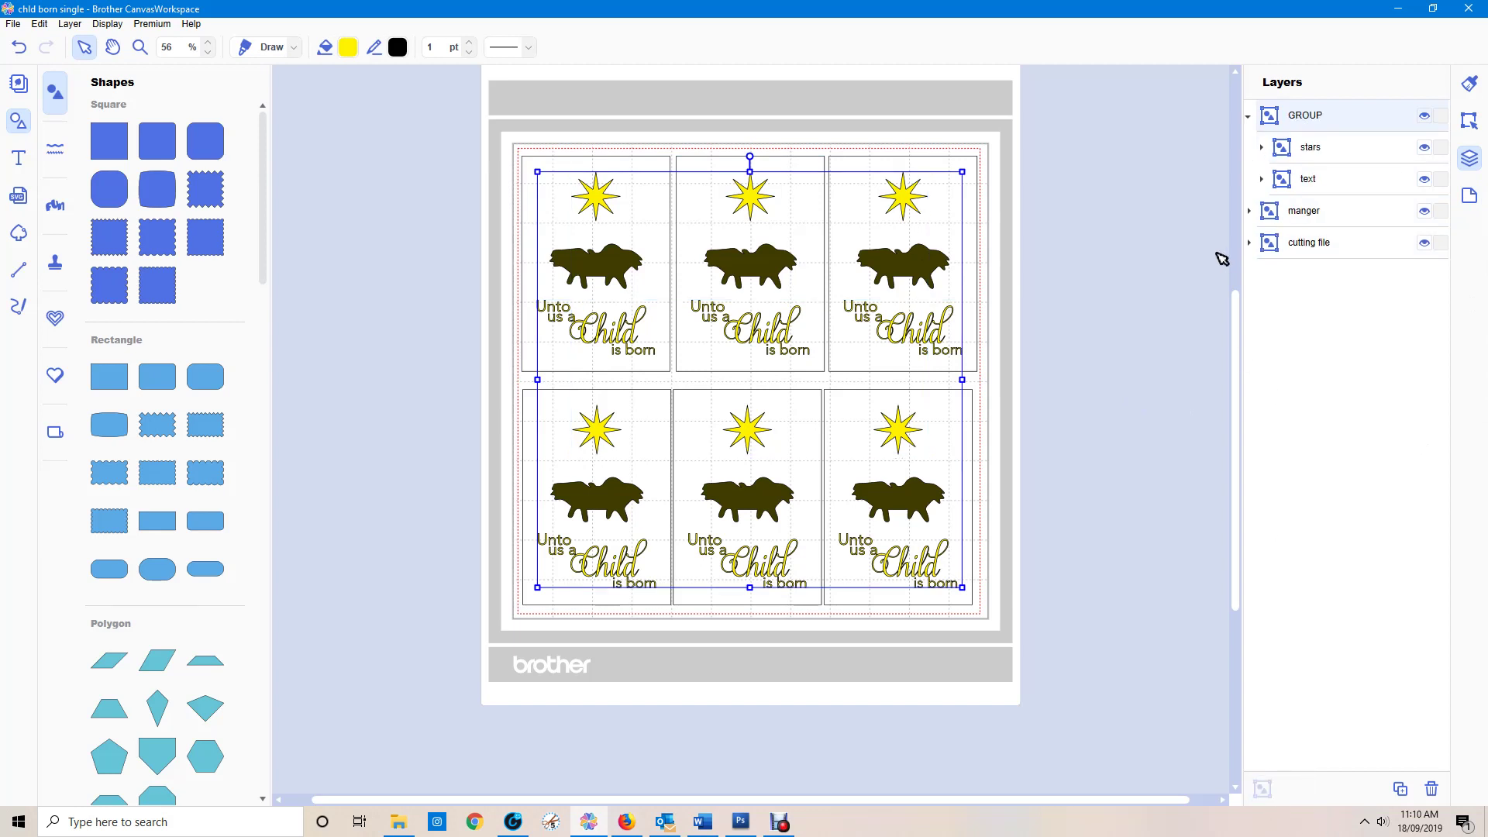
{"action": "double_click", "coordinate": [1306, 118]}
{"action": "type", "text": "dold foil"}
{"action": "key", "text": "Return"}
{"action": "left_click", "coordinate": [1248, 117]}
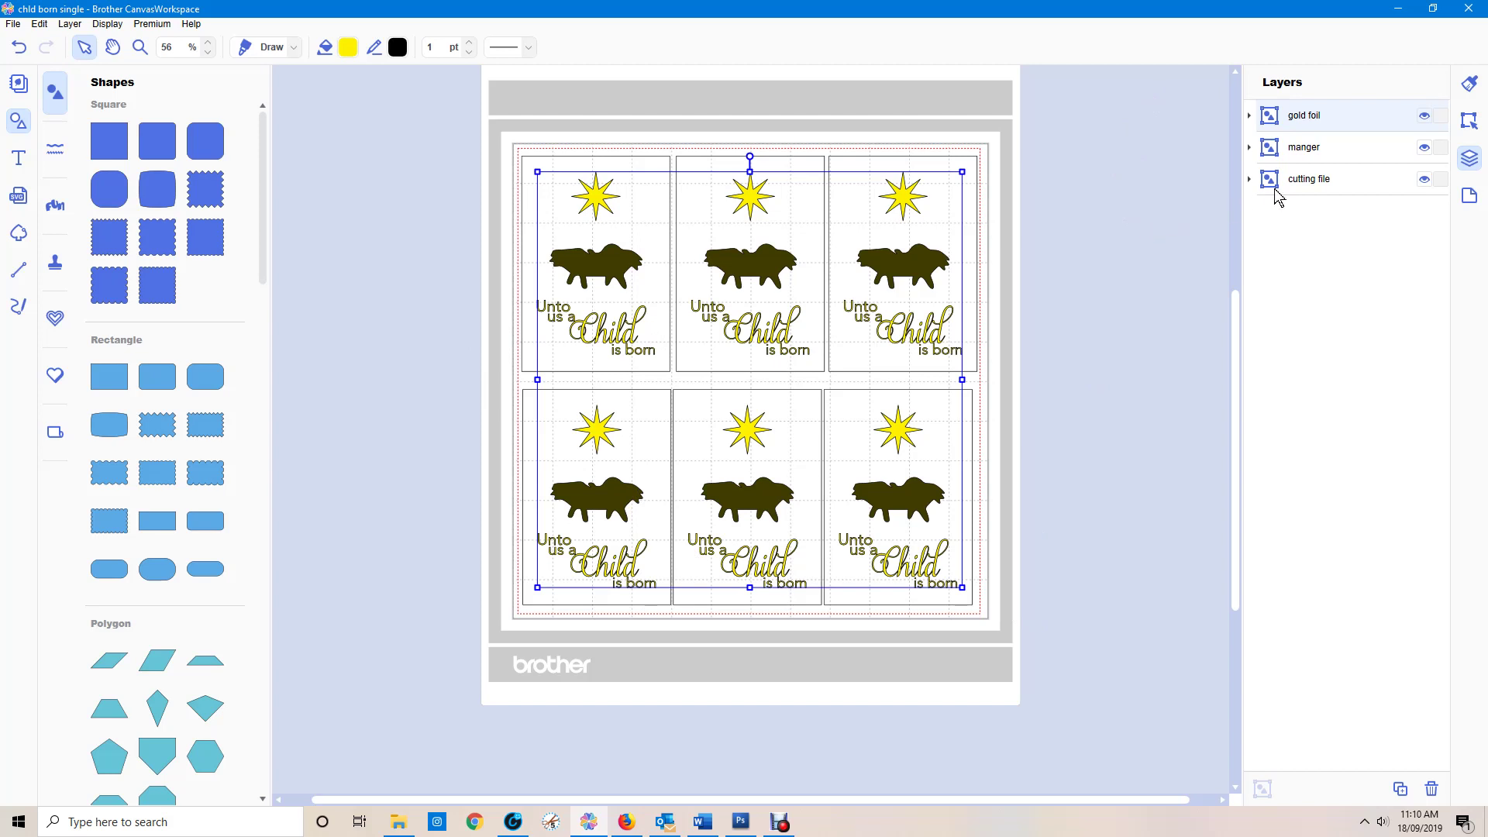
Hide the gold foil and cutting file groups to view only the manger shapes on the mat.
{"action": "left_click", "coordinate": [1302, 148]}
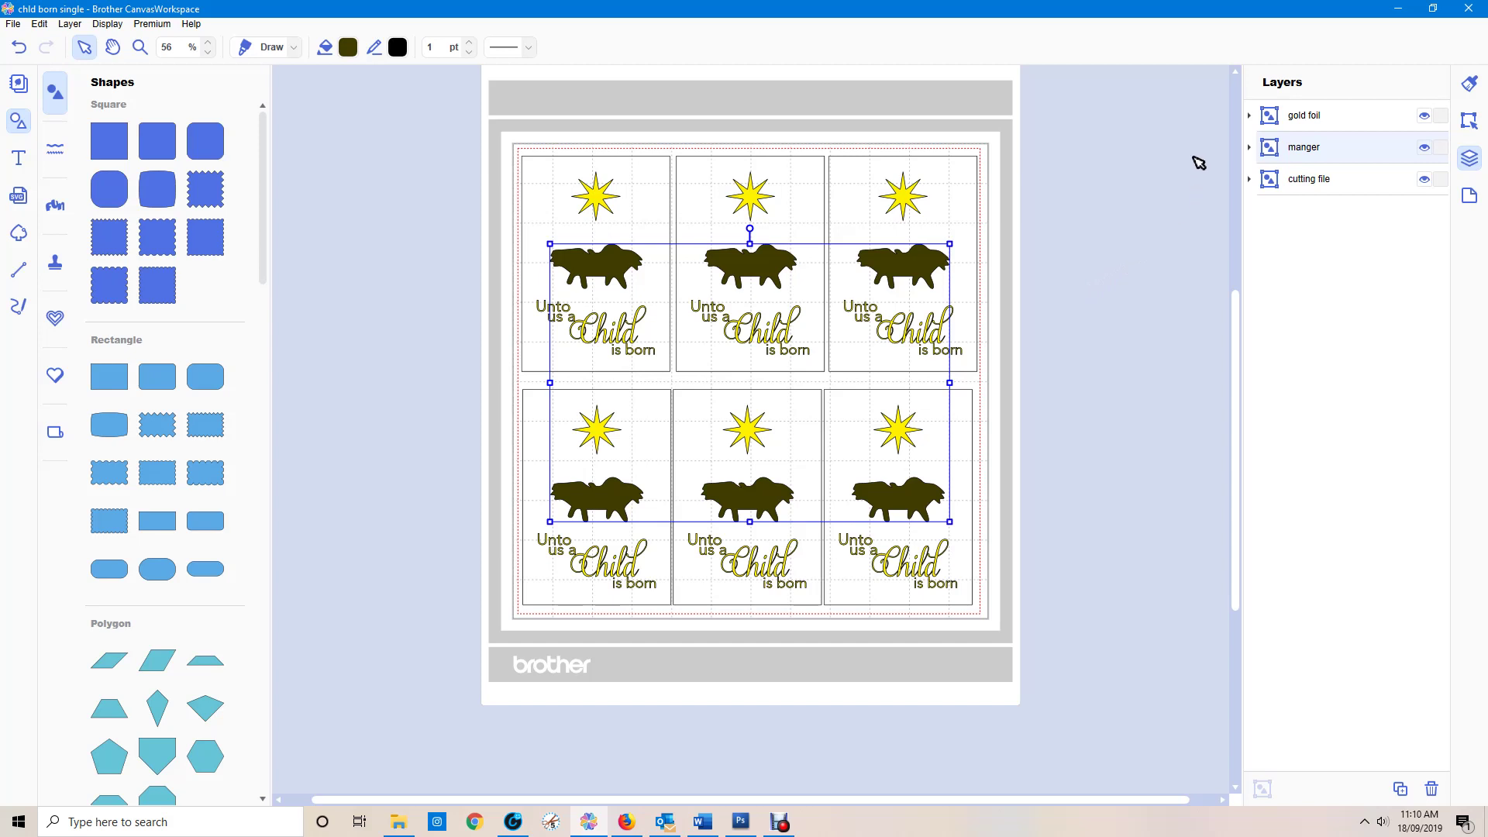
{"action": "left_click", "coordinate": [1425, 115]}
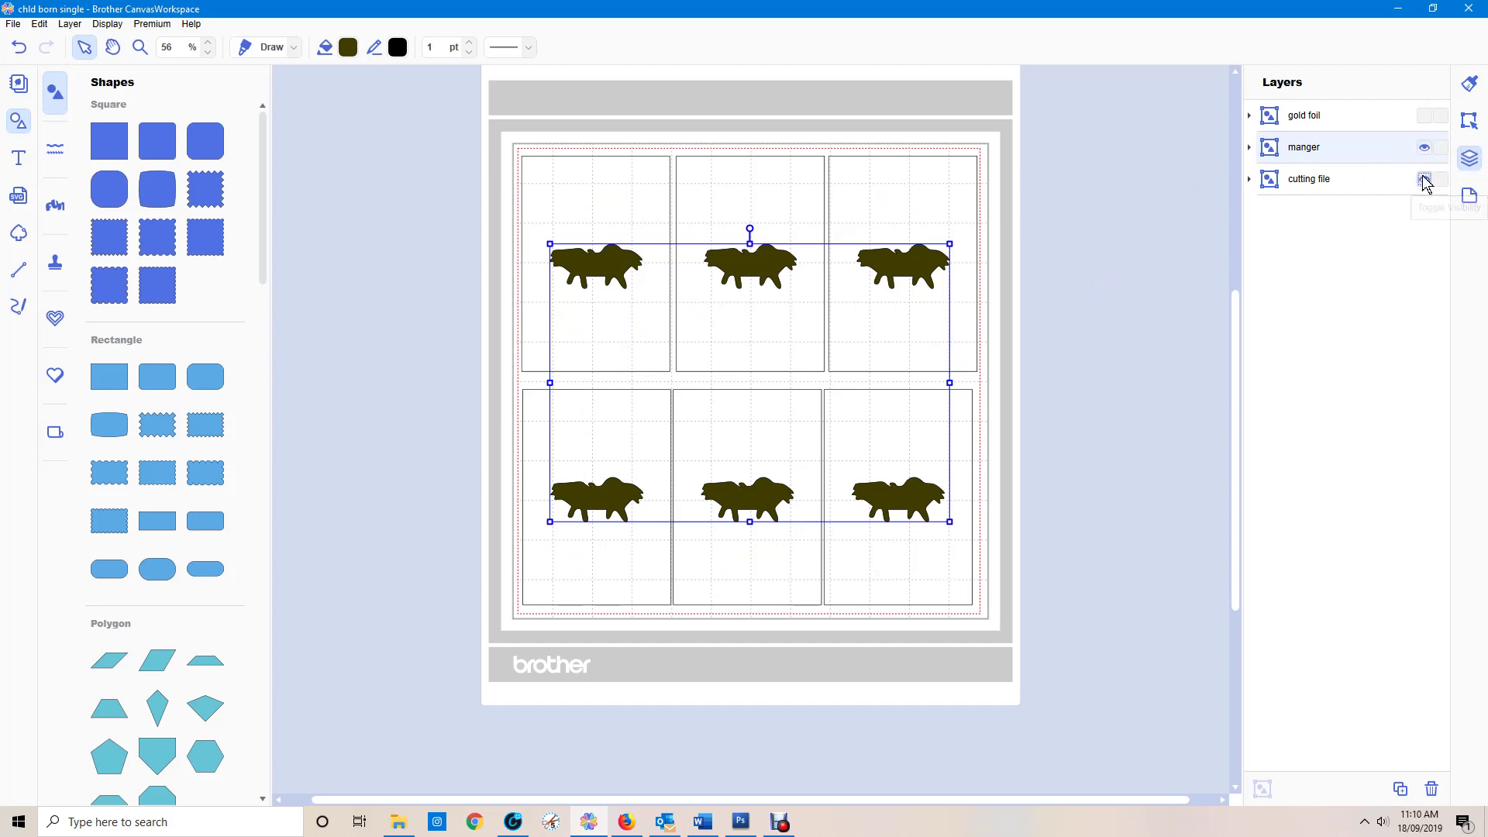
{"action": "left_click", "coordinate": [1425, 179]}
{"action": "left_click", "coordinate": [1139, 425]}
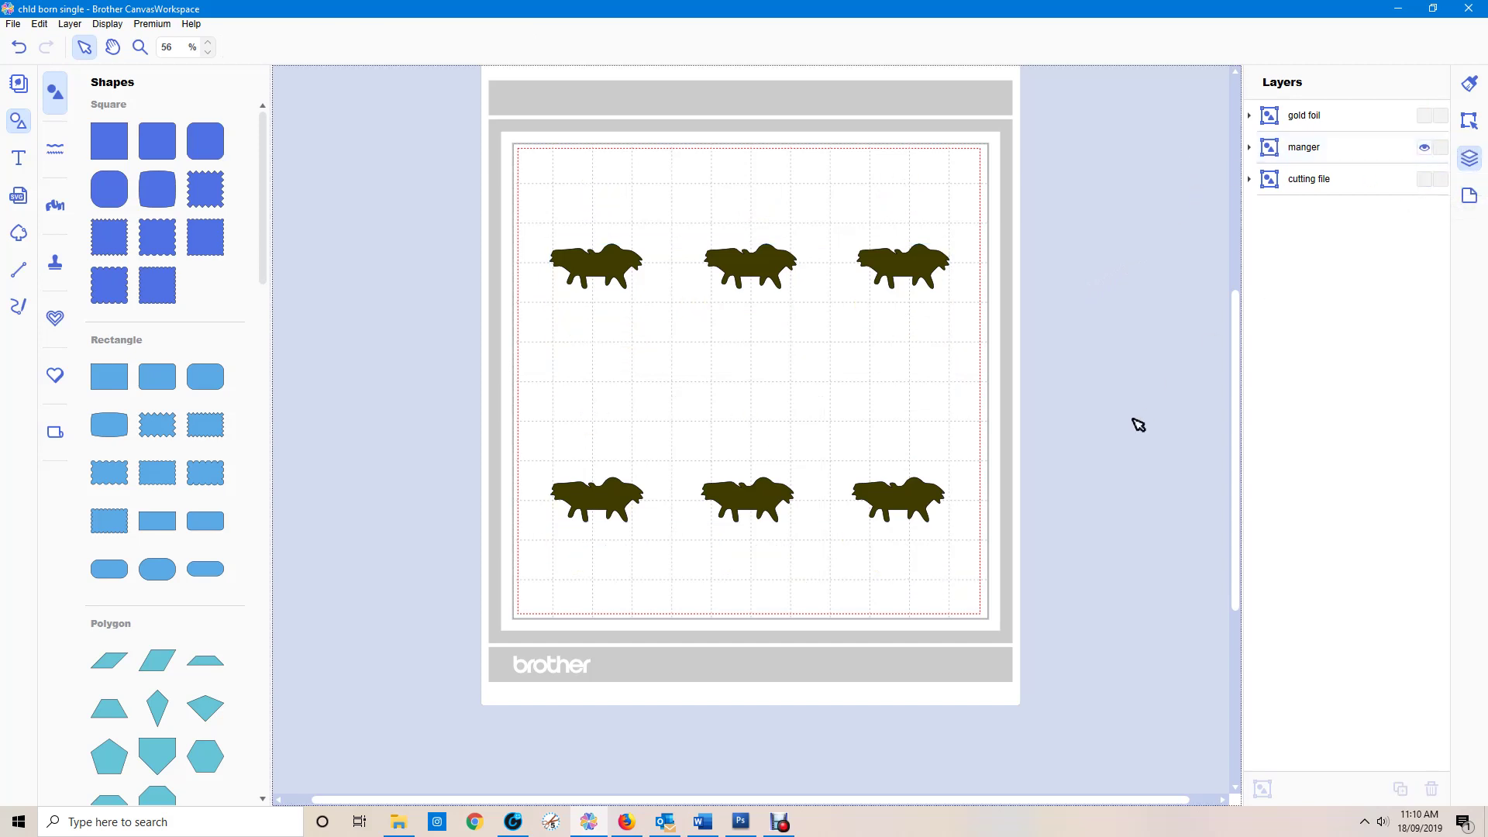
View the gold foil group on its own with the manger group hidden, and switch back to showing only the manger group.
{"action": "left_click", "coordinate": [1425, 115]}
{"action": "left_click", "coordinate": [1425, 147]}
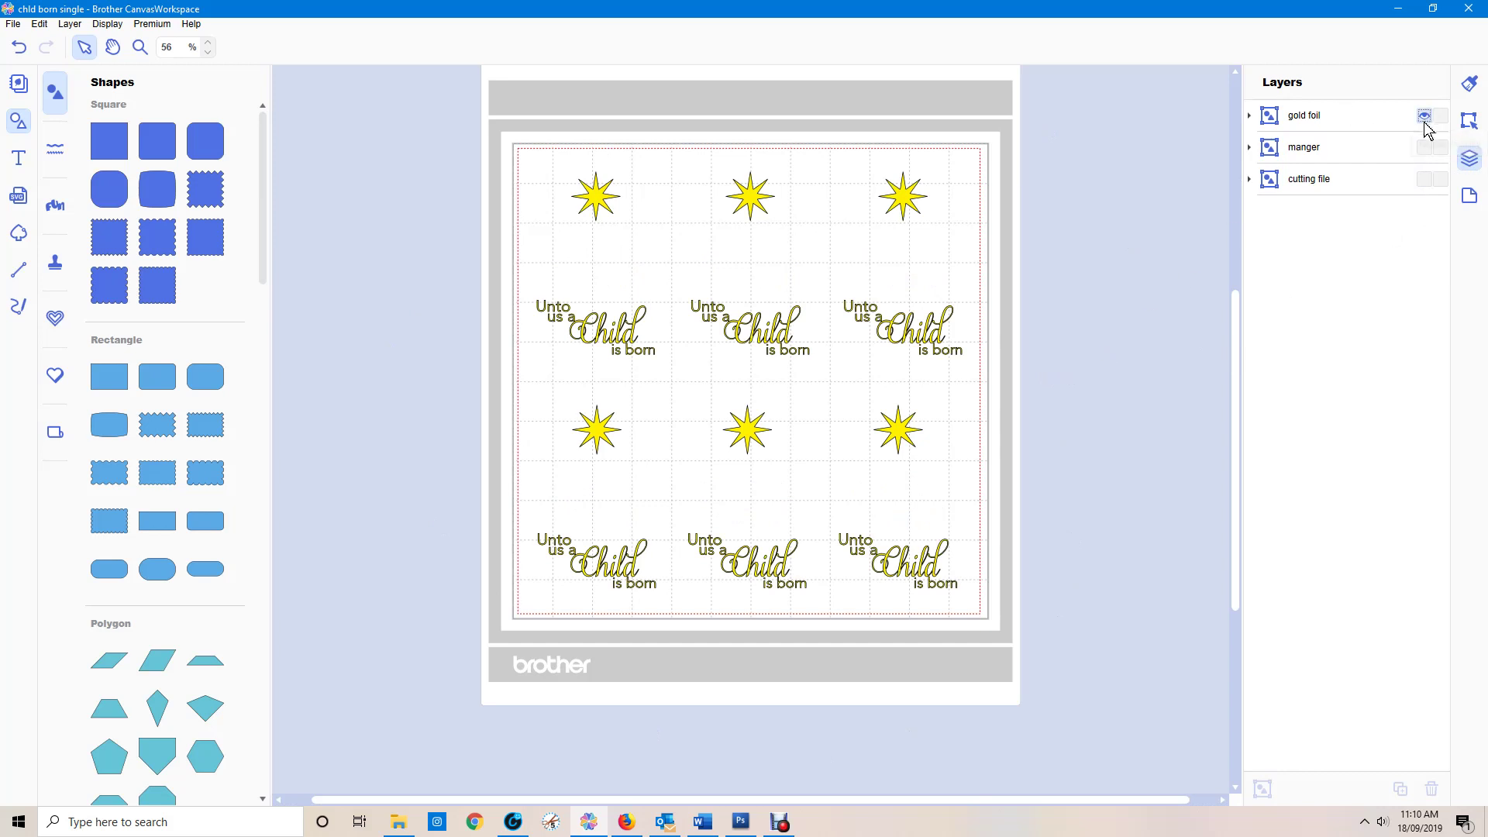
{"action": "left_click", "coordinate": [1425, 118]}
{"action": "left_click", "coordinate": [1425, 148]}
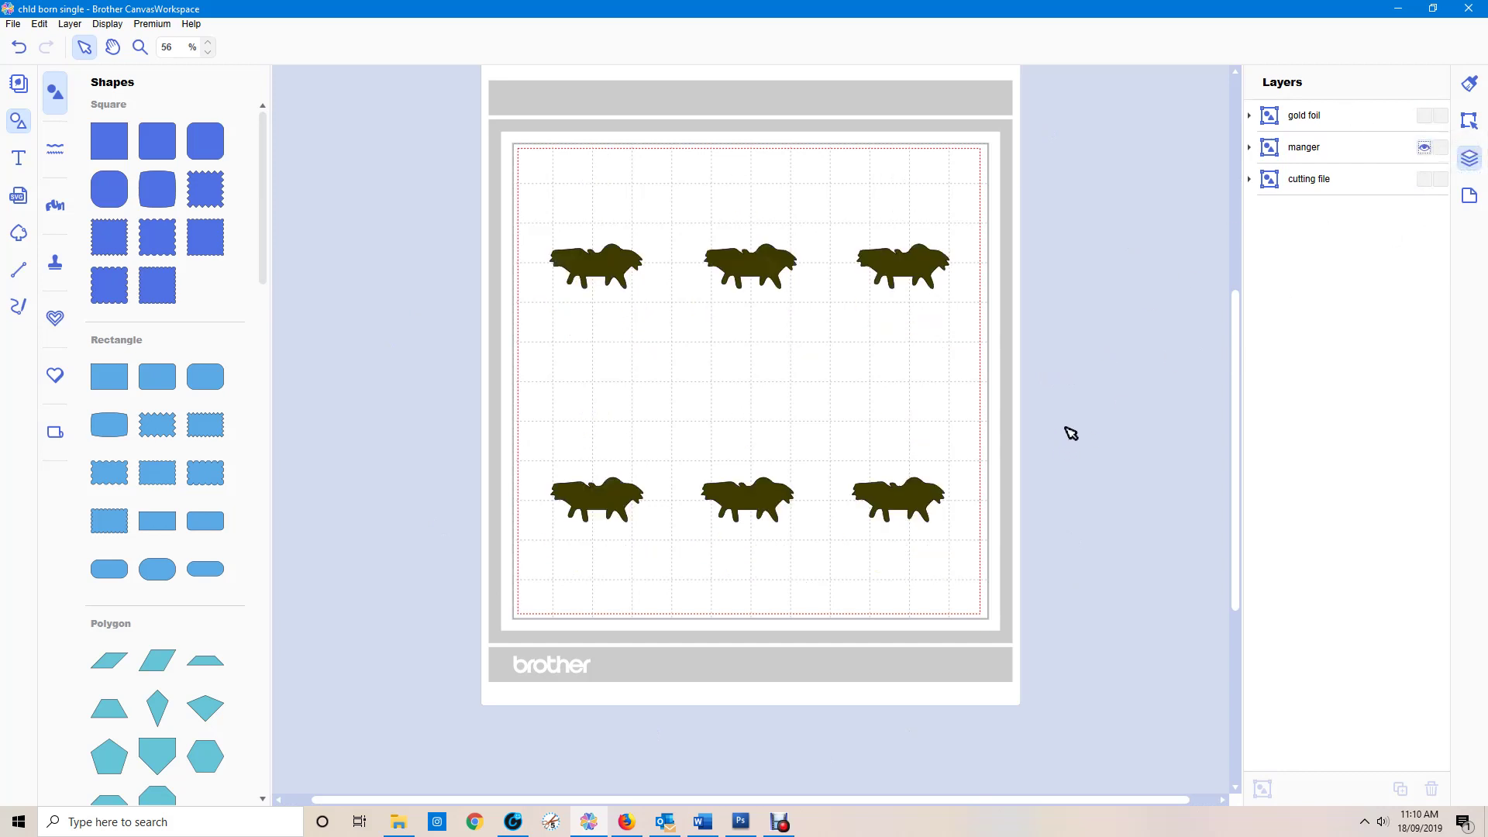
View the cutting file group on its own, and make the manger and gold foil groups visible again.
{"action": "left_click", "coordinate": [1426, 147]}
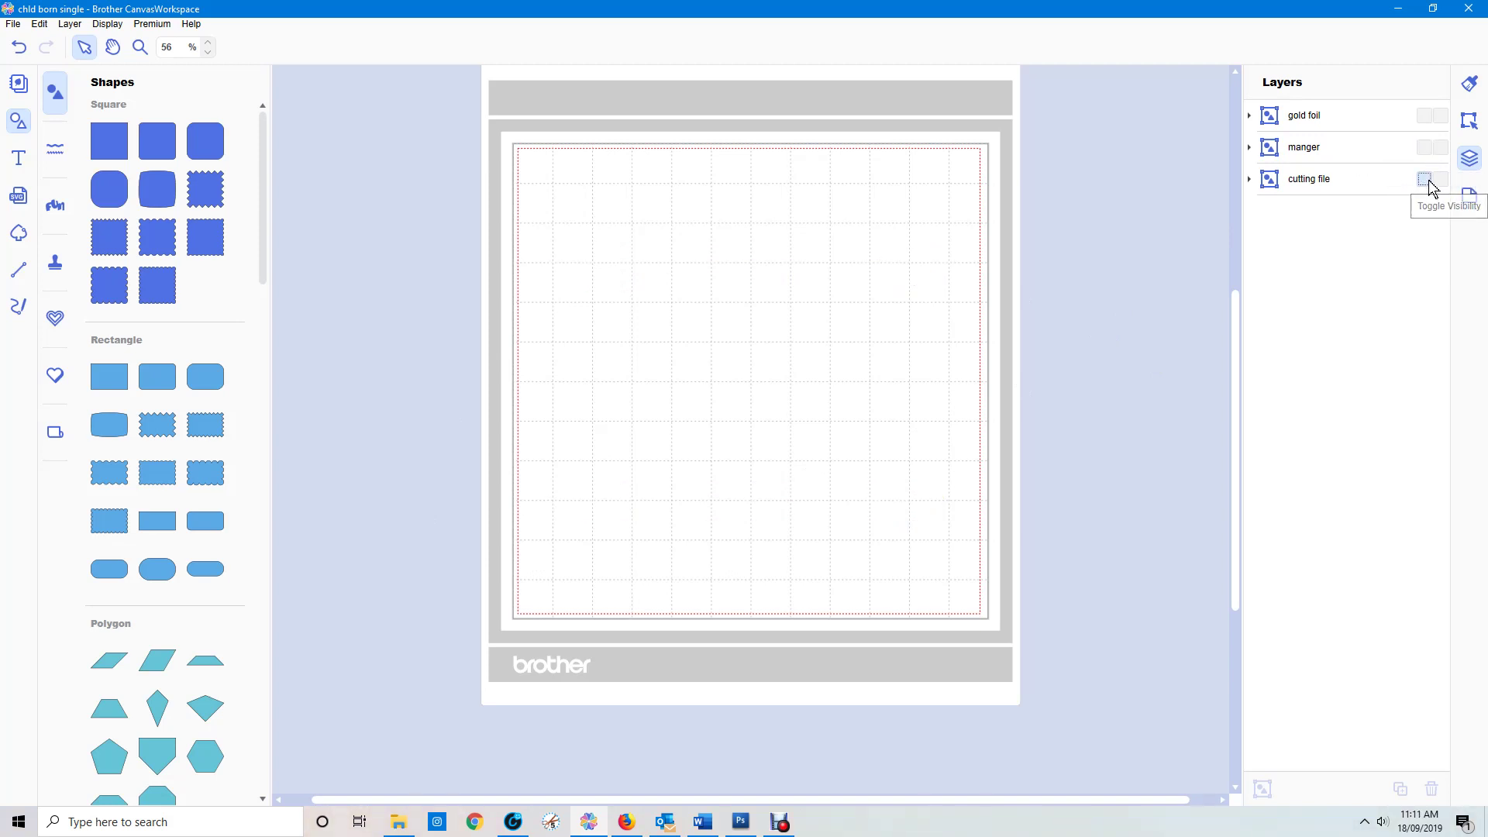
{"action": "left_click", "coordinate": [1424, 179]}
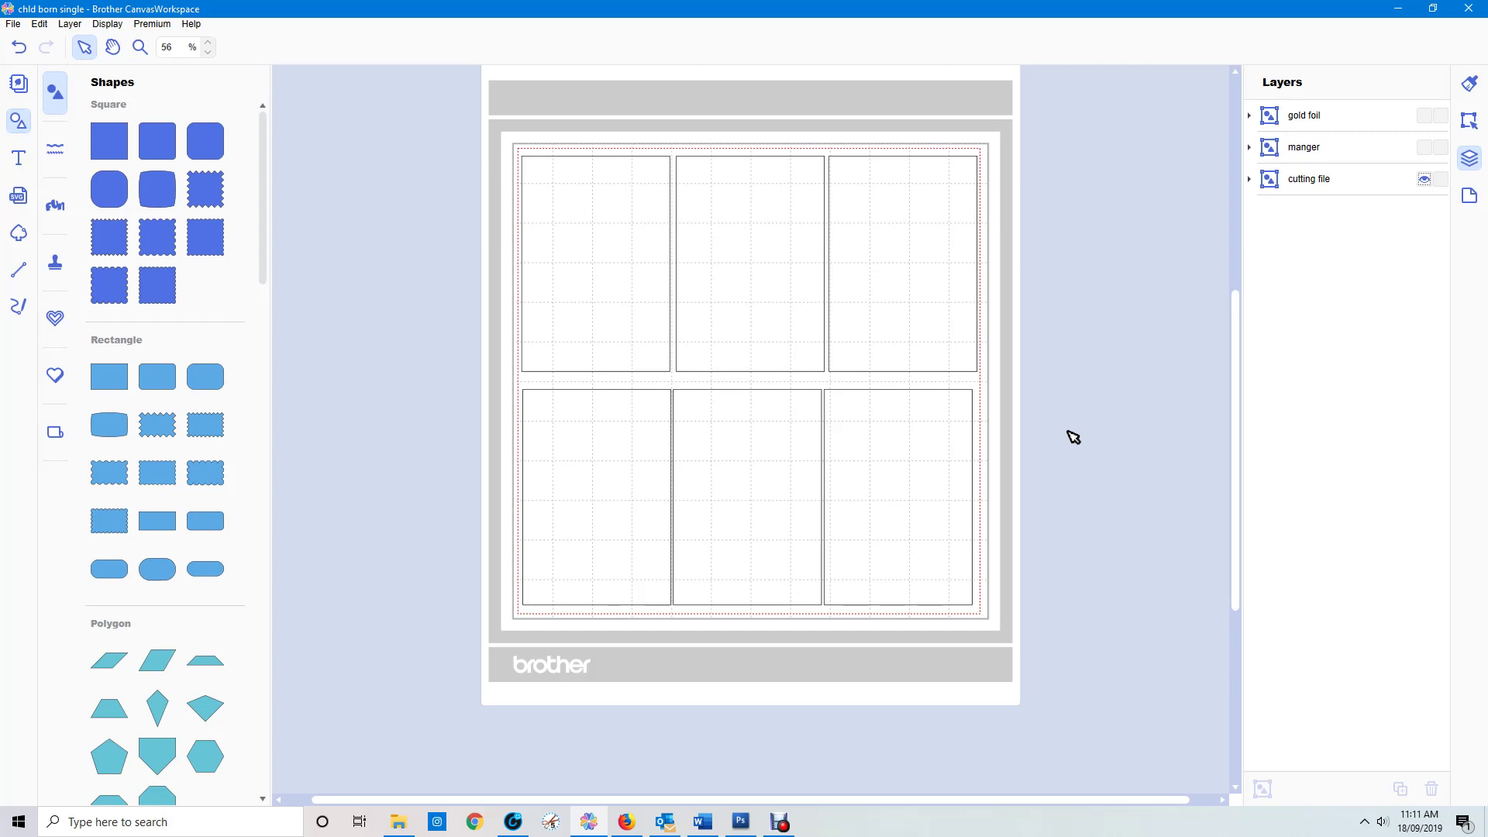
{"action": "left_click", "coordinate": [1425, 147]}
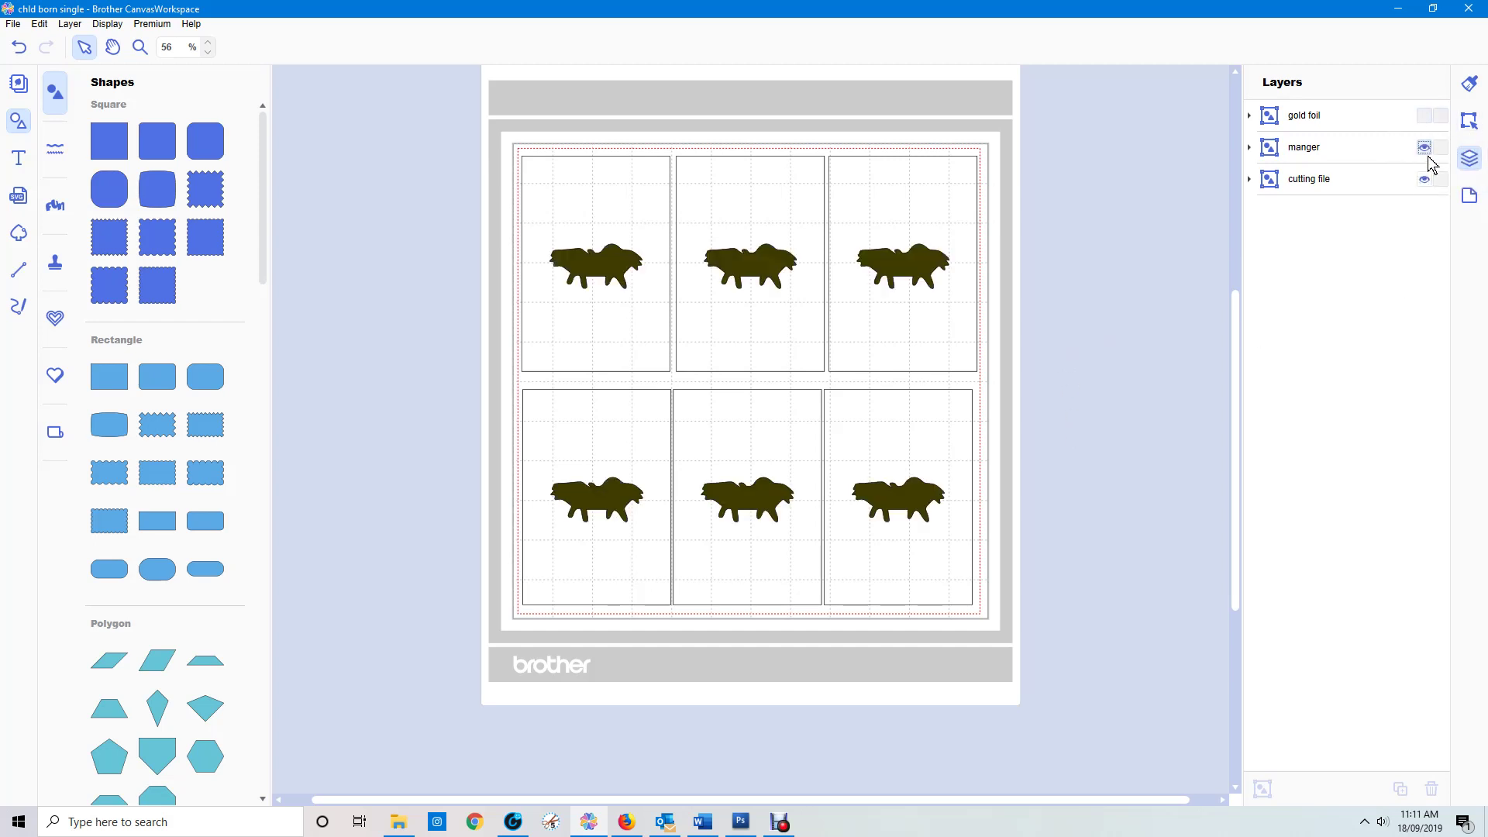
{"action": "left_click", "coordinate": [1424, 116]}
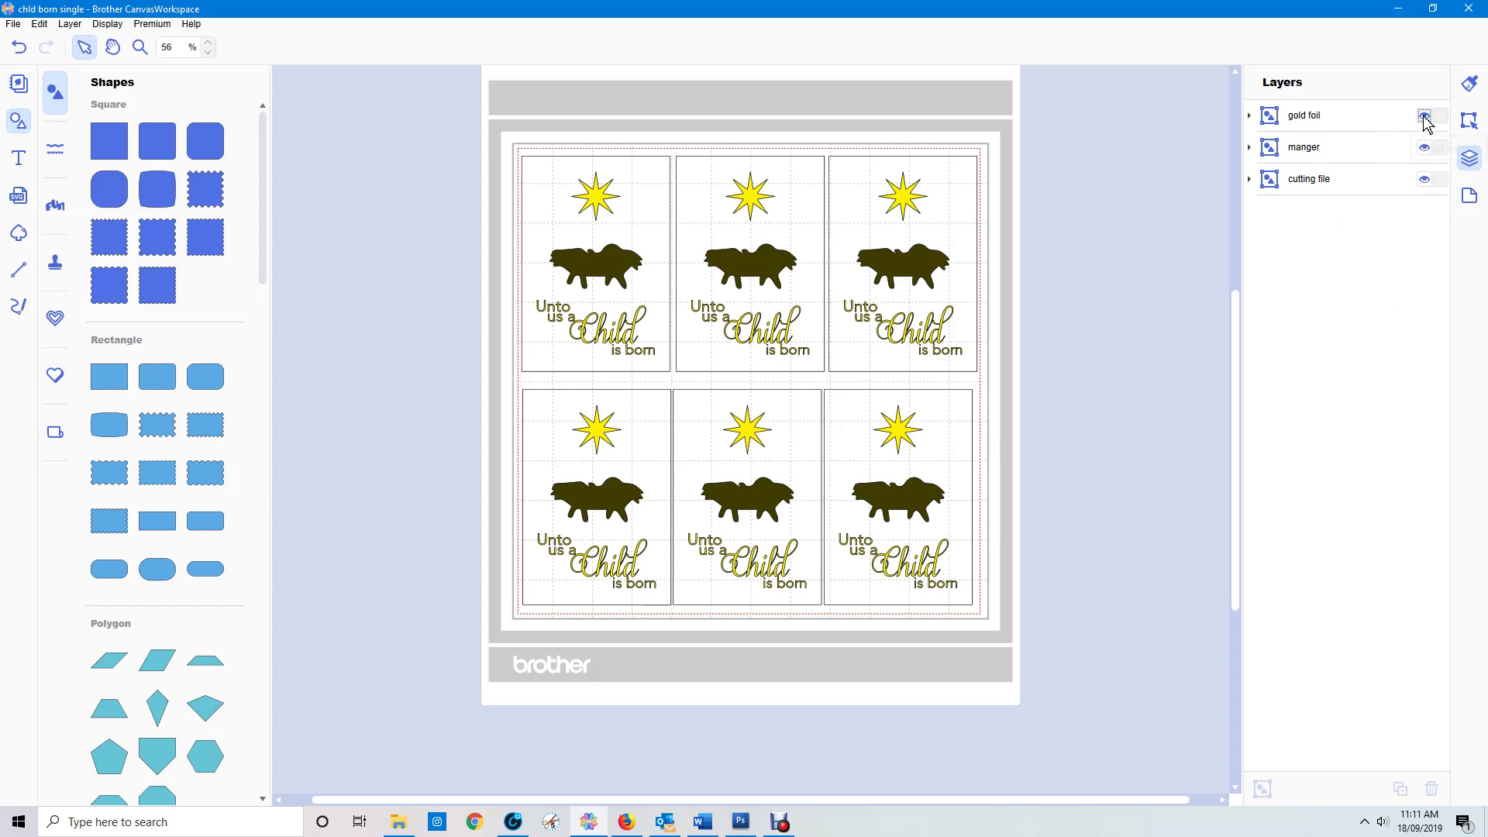
Hide the gold foil group and expand the manger group to list its six card shapes.
{"action": "left_click", "coordinate": [1425, 116]}
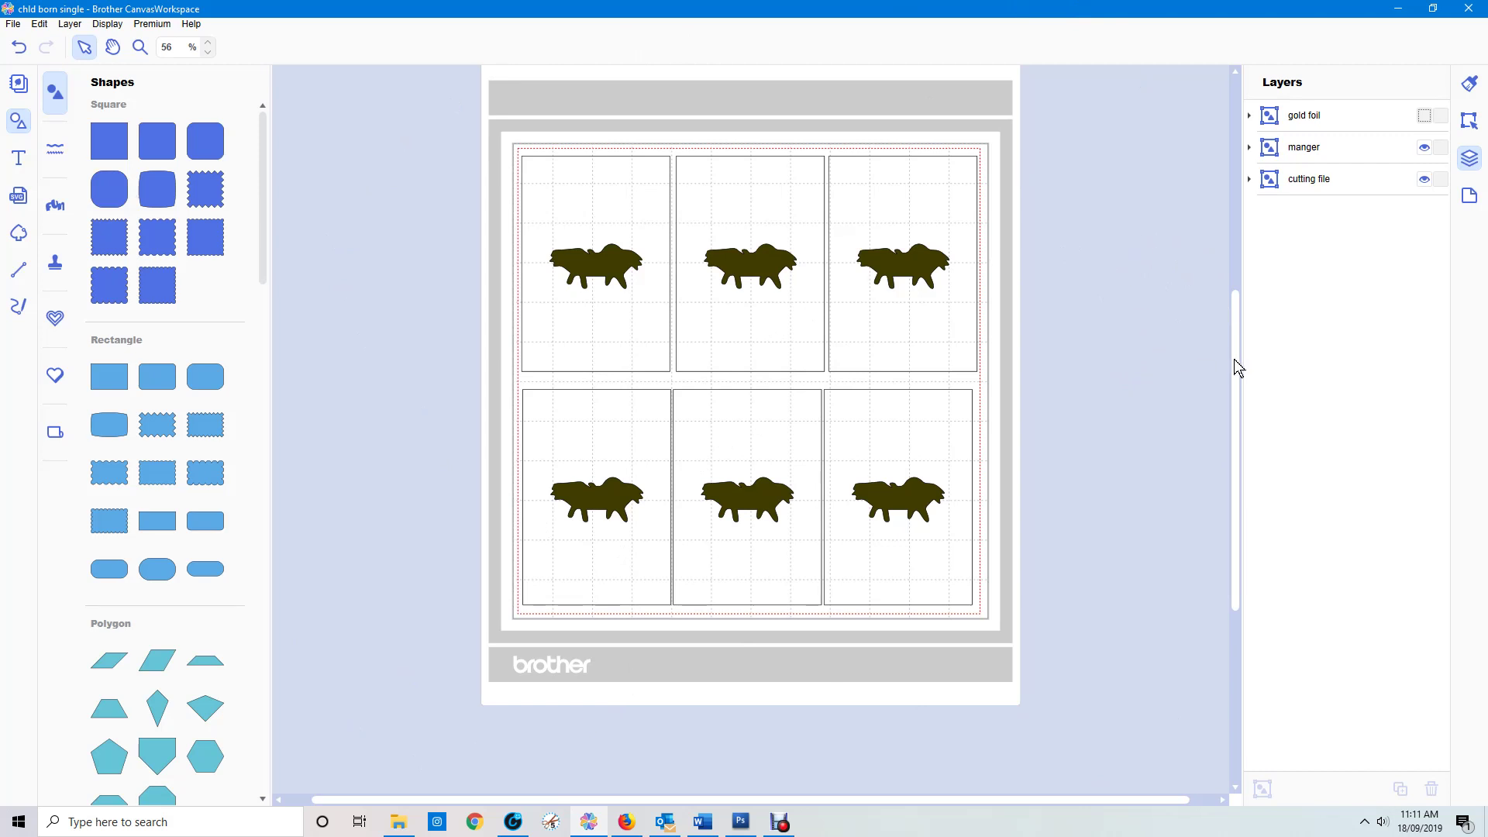
{"action": "mouse_move", "coordinate": [1233, 360]}
{"action": "left_mouse_down"}
{"action": "mouse_move", "coordinate": [1238, 217]}
{"action": "mouse_move", "coordinate": [1230, 385]}
{"action": "left_mouse_up"}
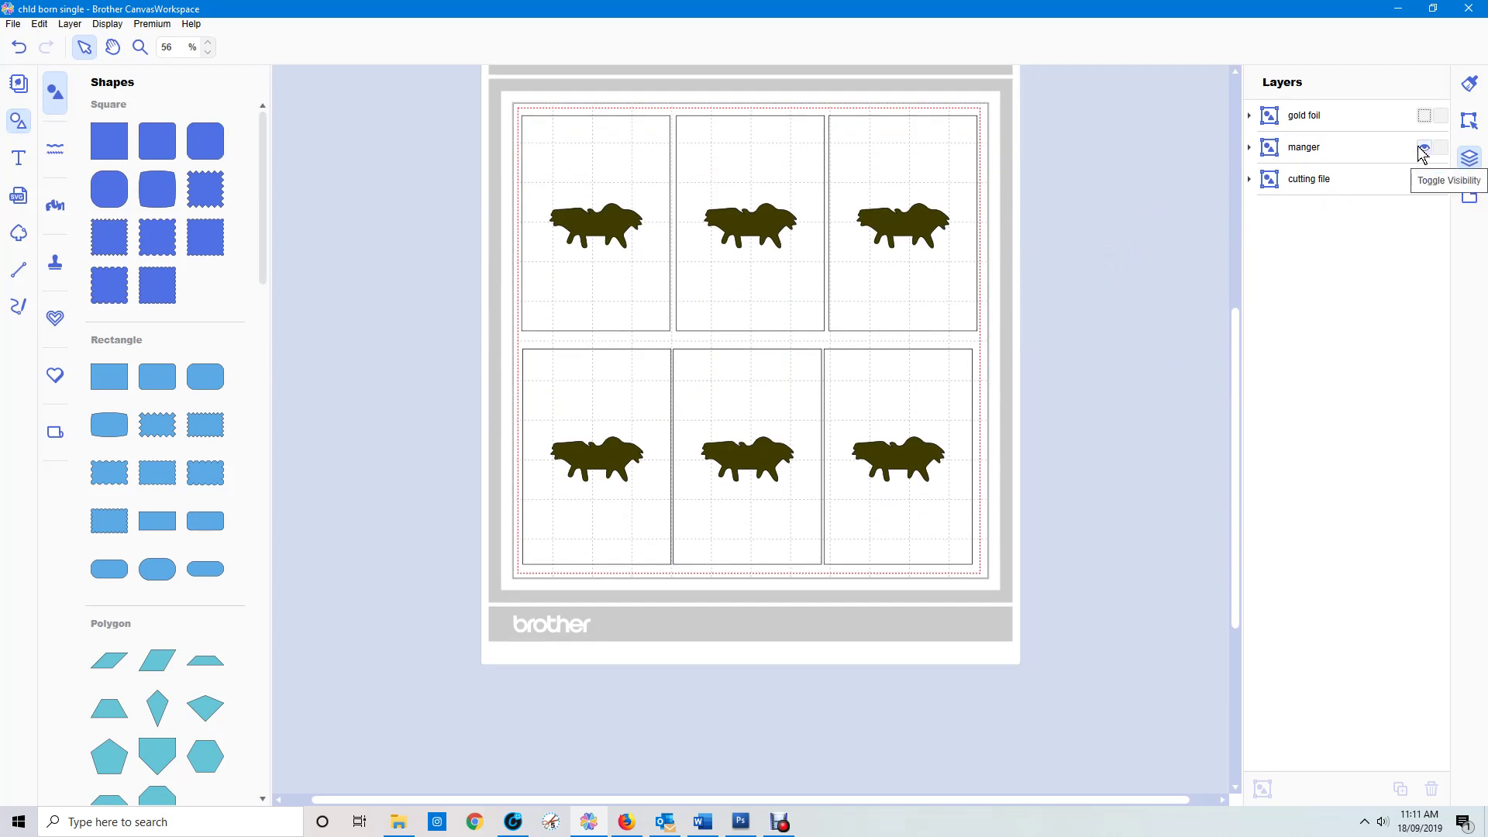
{"action": "left_click", "coordinate": [1305, 151]}
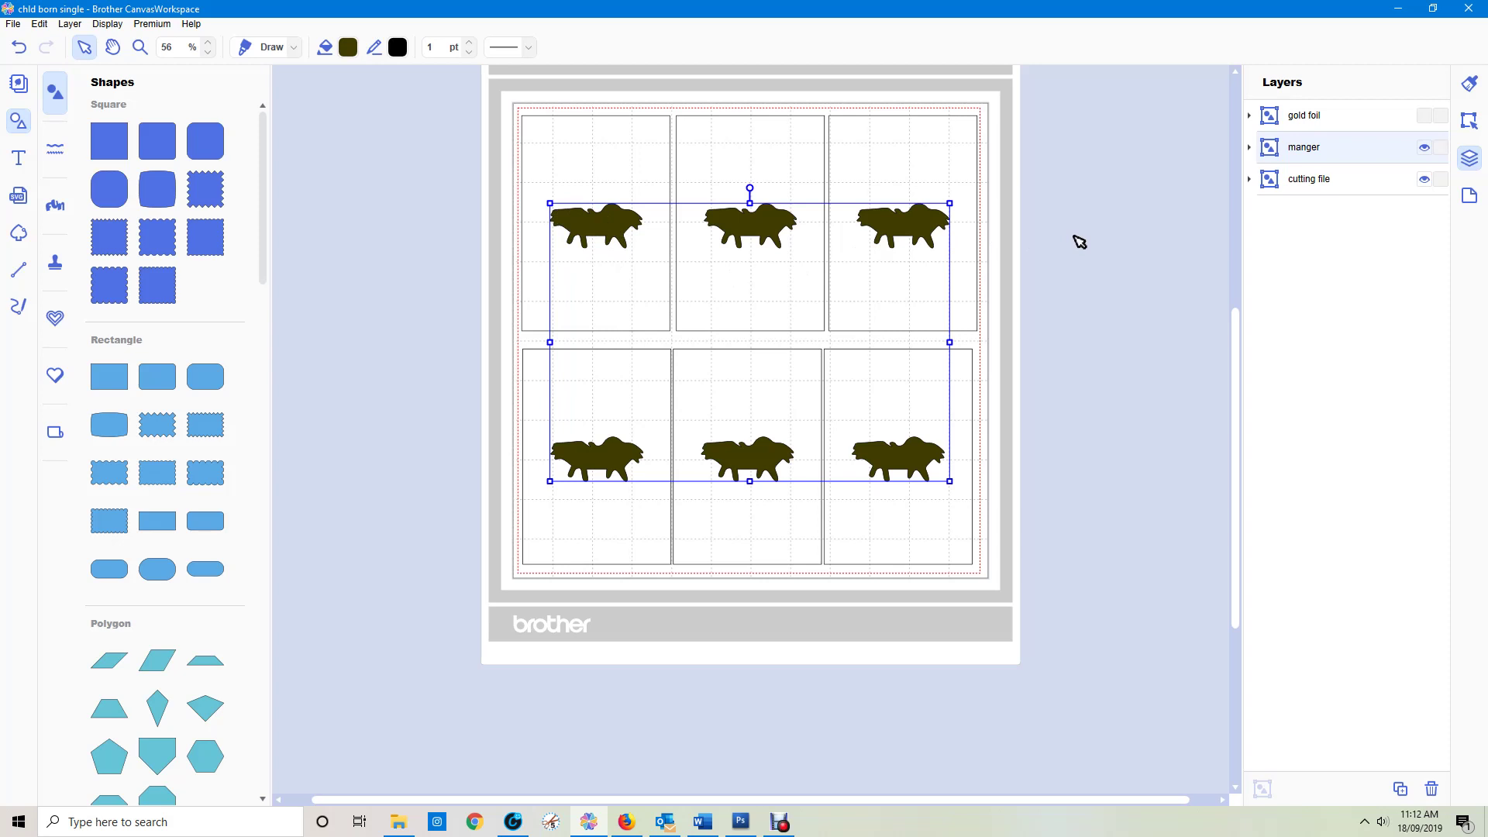
{"action": "left_click", "coordinate": [1249, 148]}
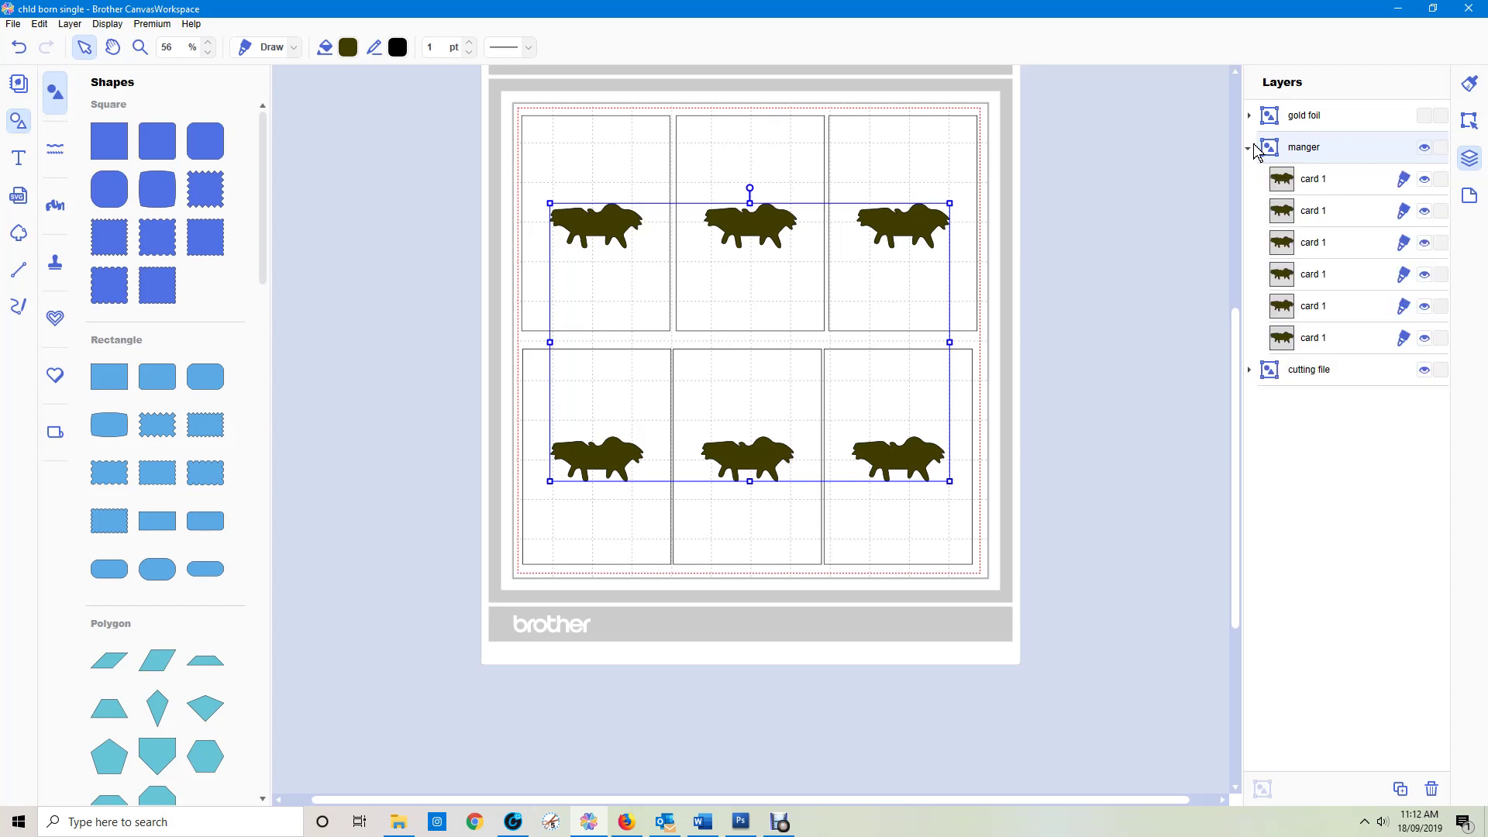
Set the outline colour of the first card 1 shape in the manger group to transparent.
{"action": "left_click", "coordinate": [1289, 184]}
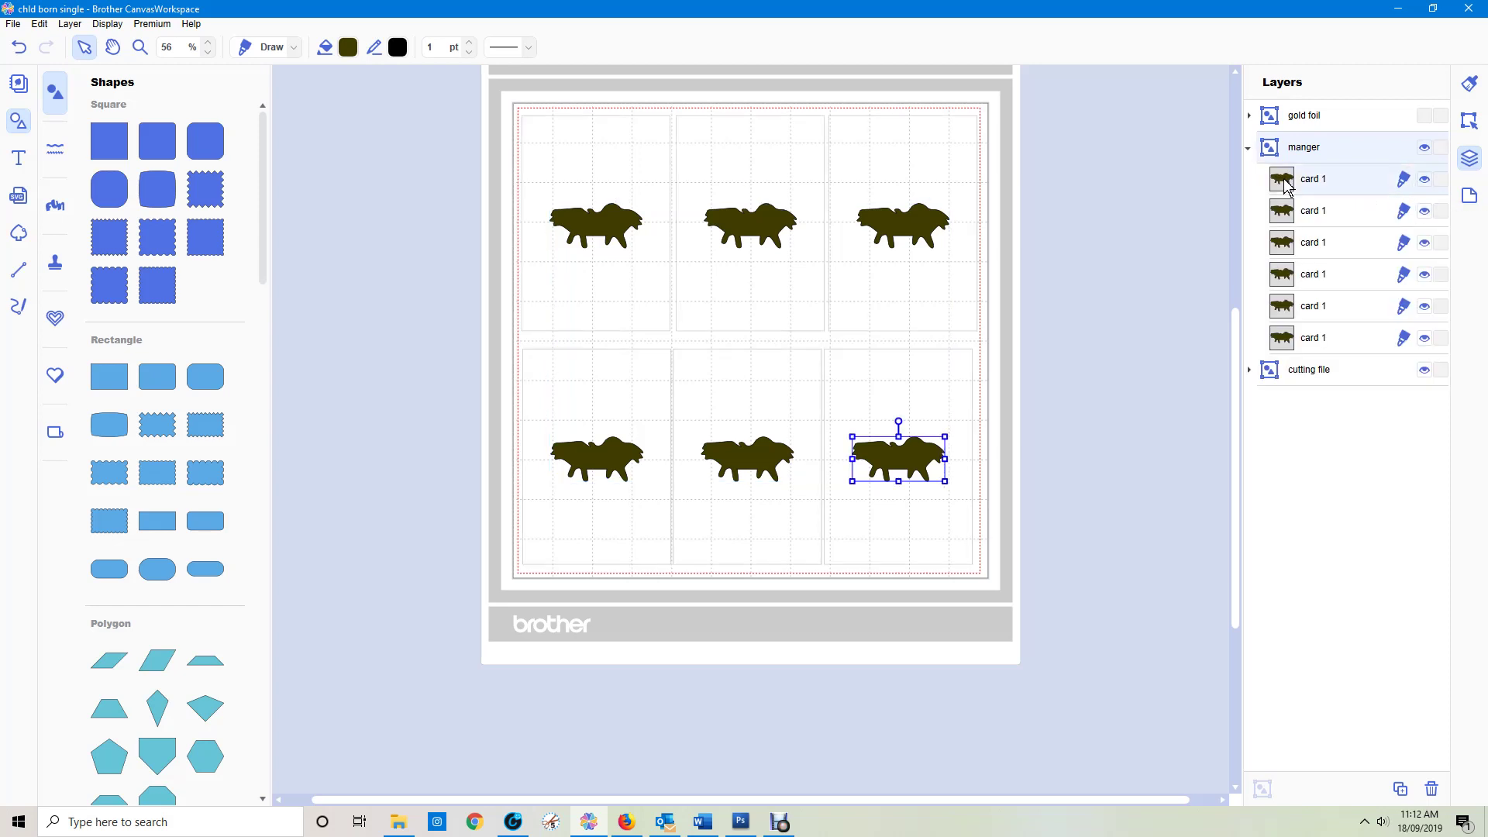
{"action": "left_click", "coordinate": [397, 48]}
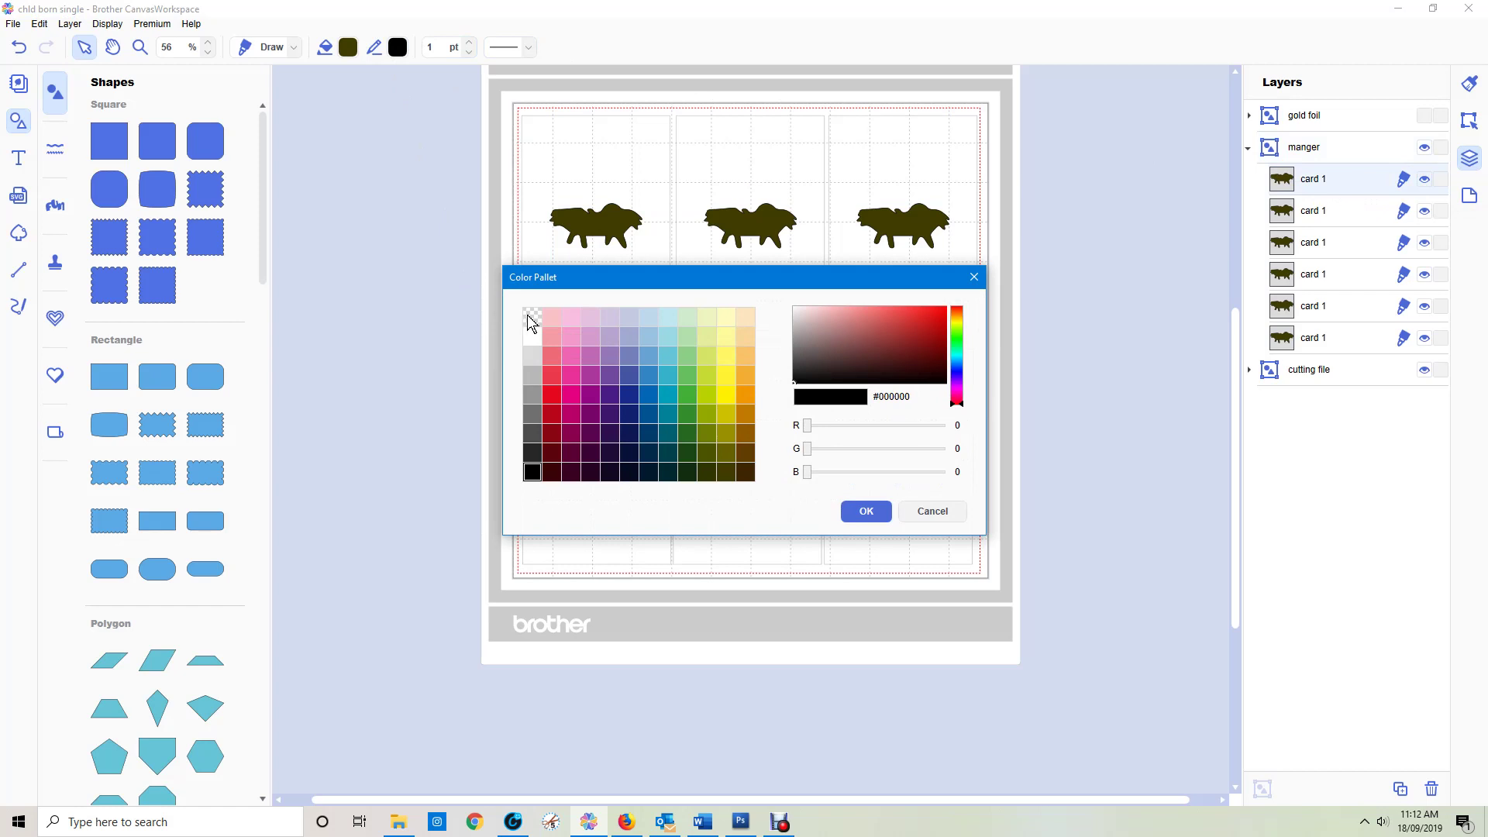
{"action": "left_click", "coordinate": [525, 320]}
{"action": "left_click", "coordinate": [884, 518]}
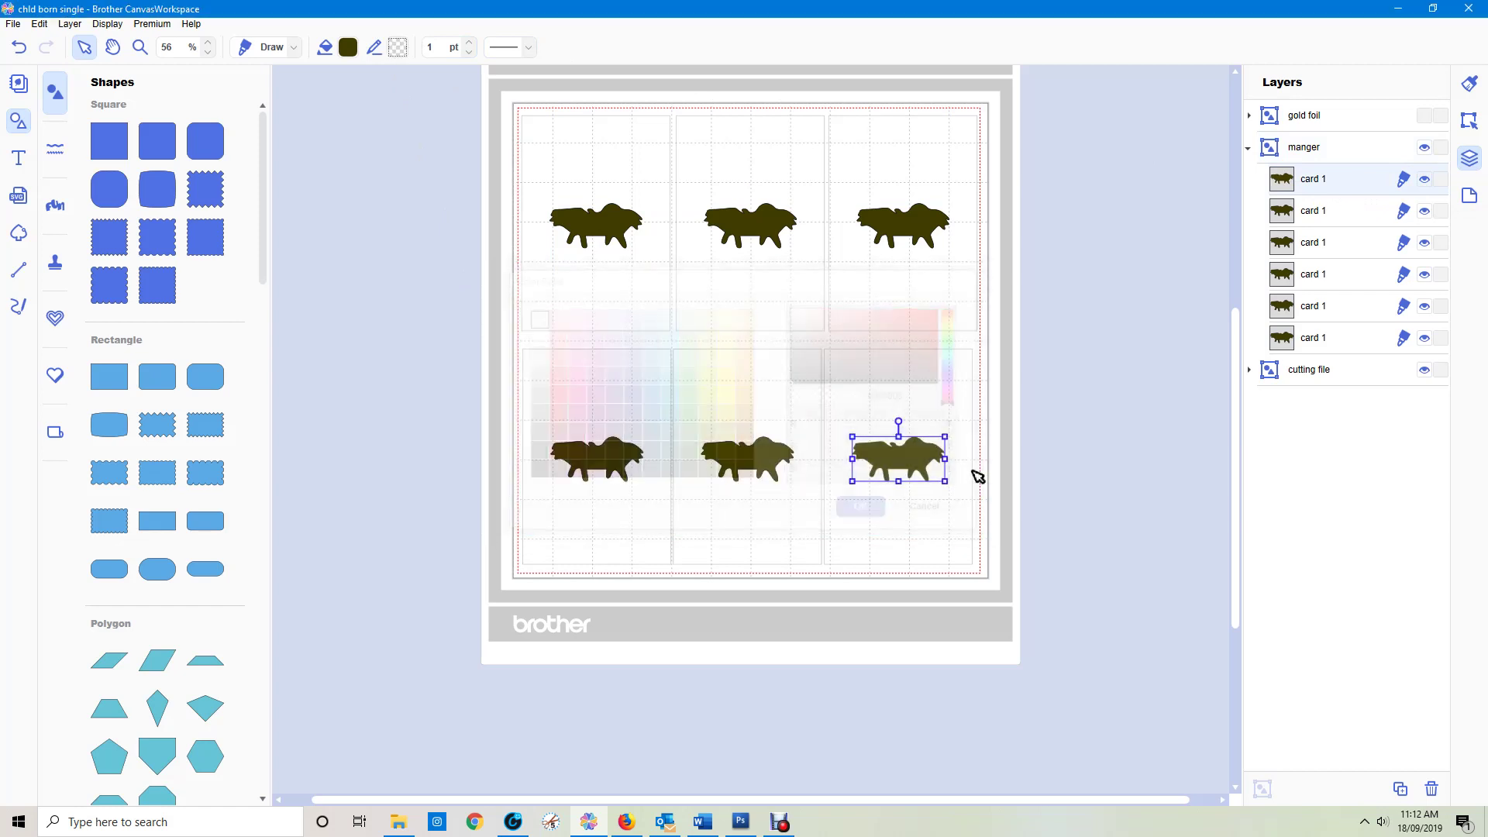
{"action": "left_click", "coordinate": [1070, 376]}
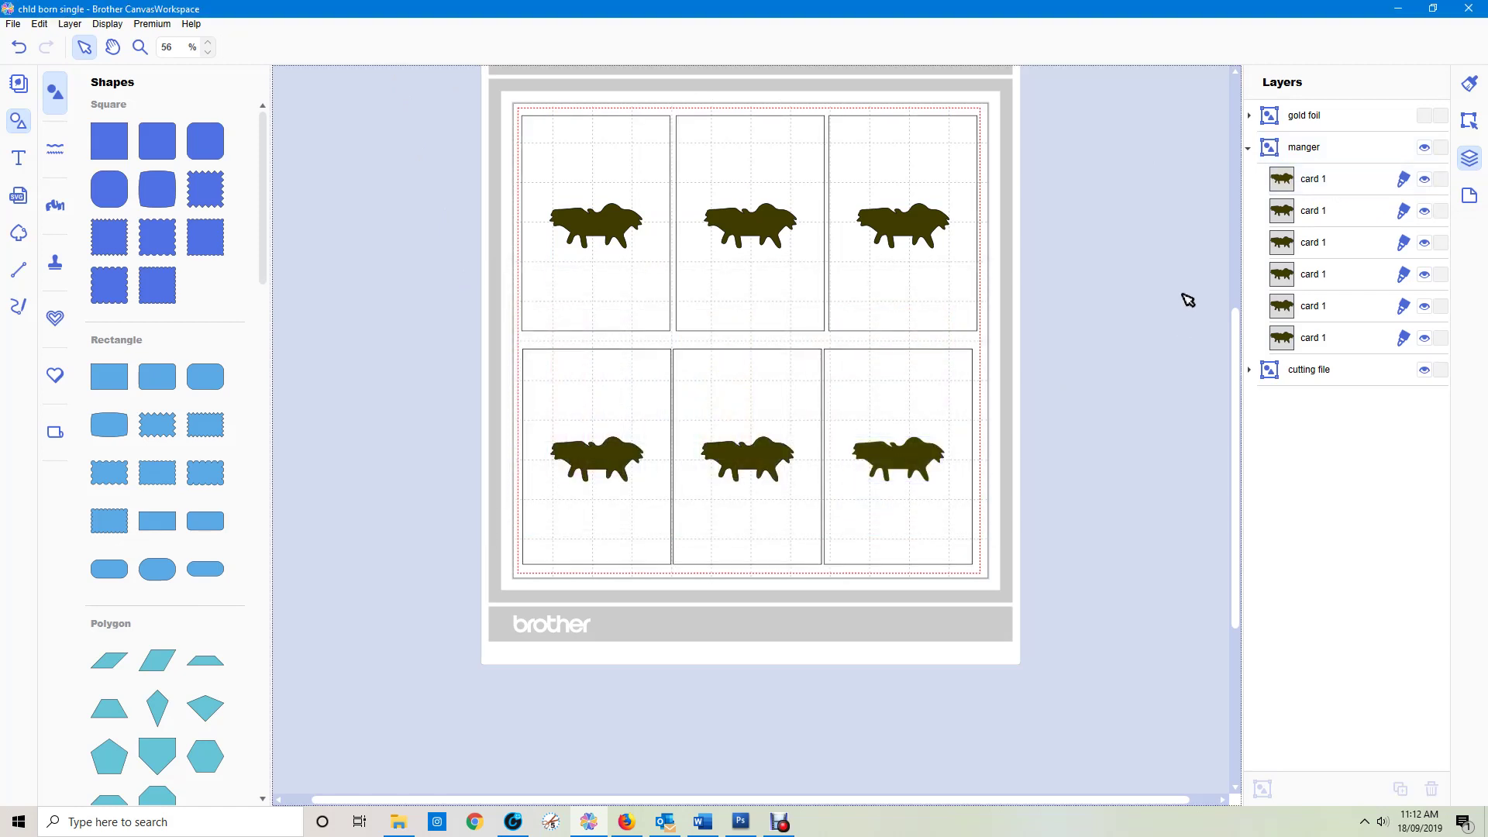
Set the fill colour of the first card 1 shape in the manger group to transparent.
{"action": "left_click", "coordinate": [1318, 181]}
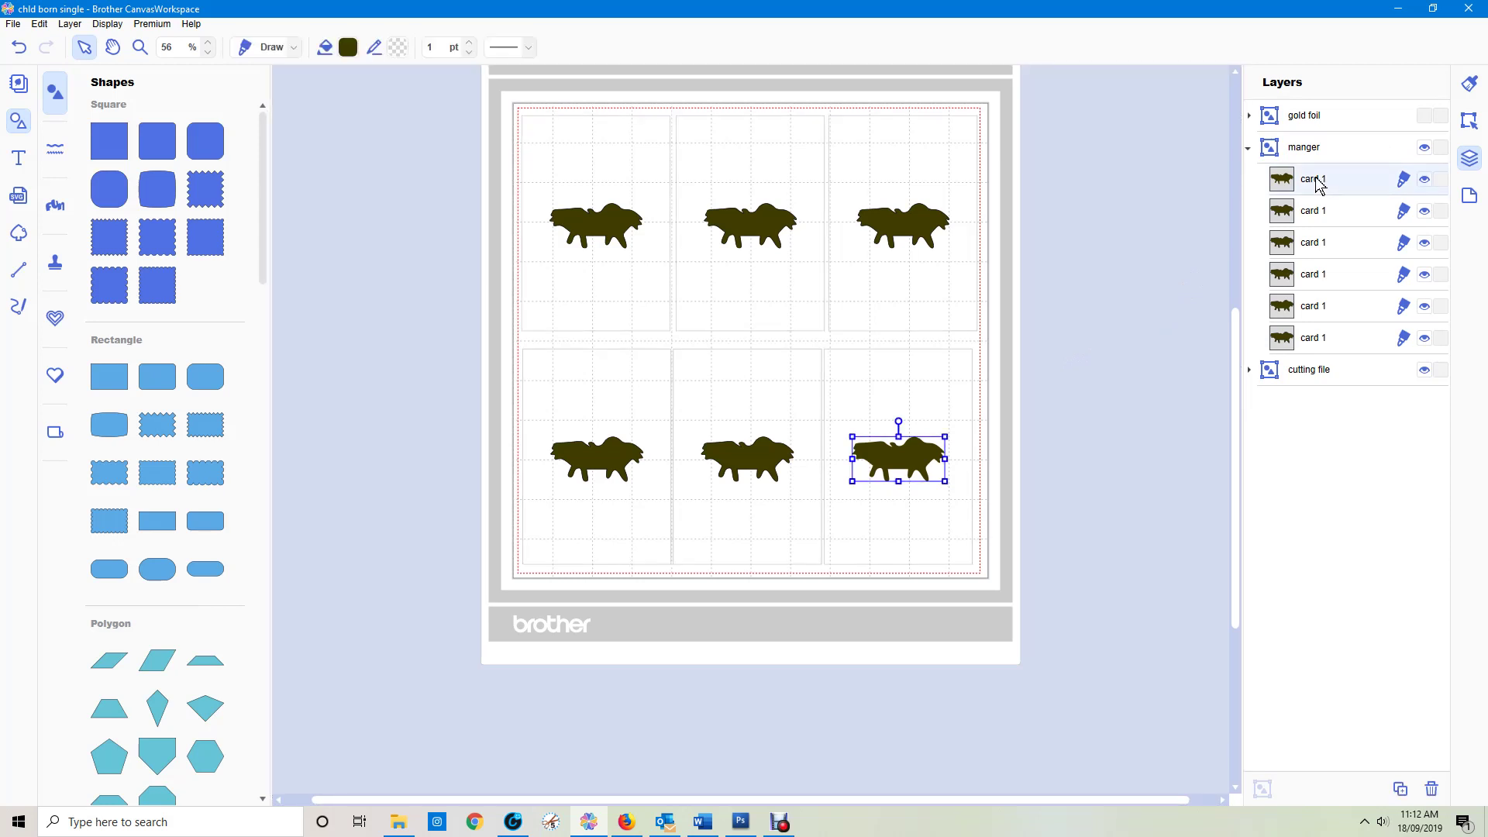
{"action": "left_click", "coordinate": [347, 49]}
{"action": "left_click", "coordinate": [530, 317]}
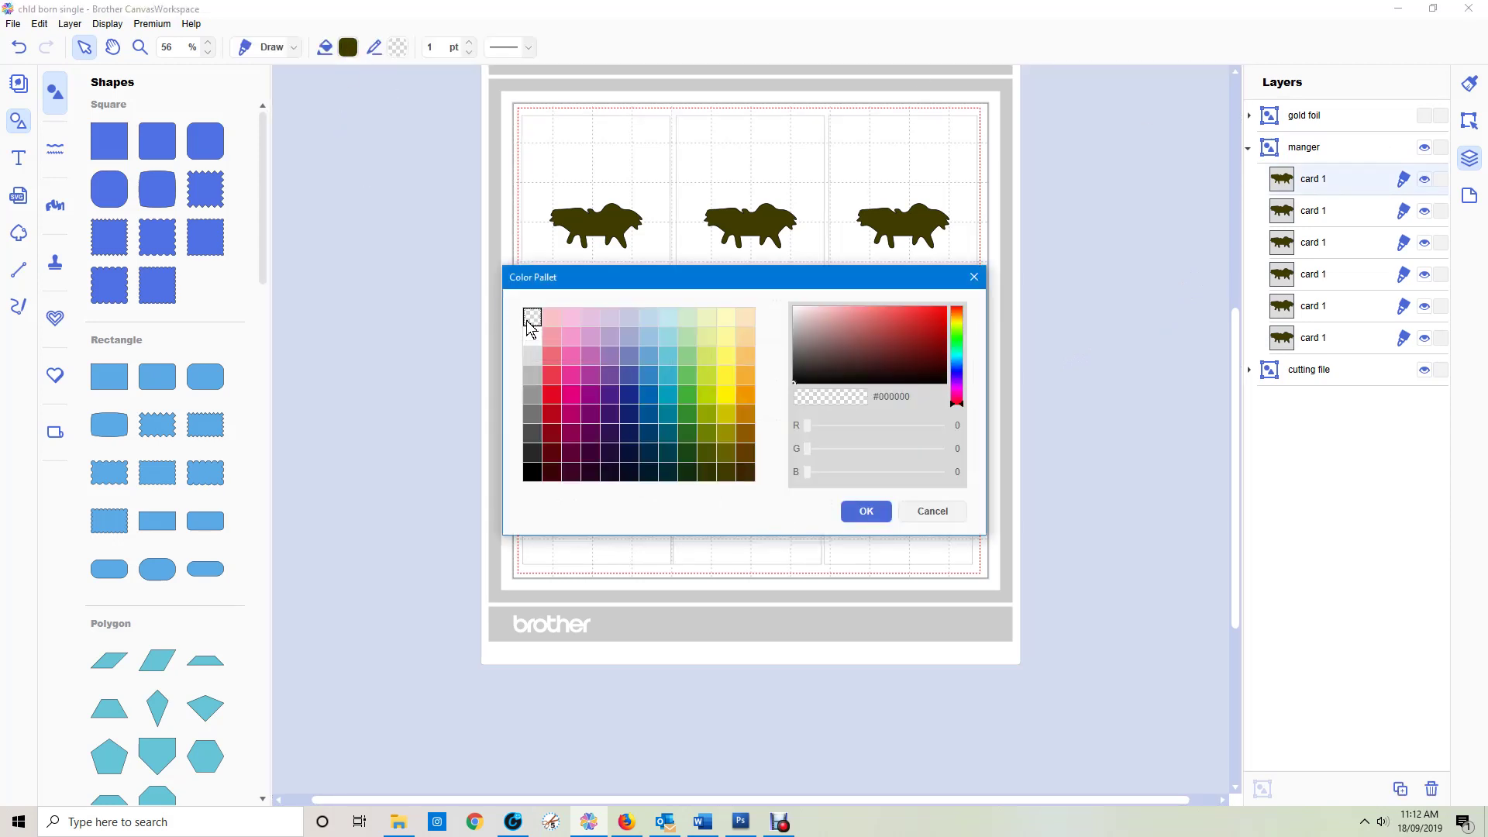
{"action": "left_click", "coordinate": [867, 511]}
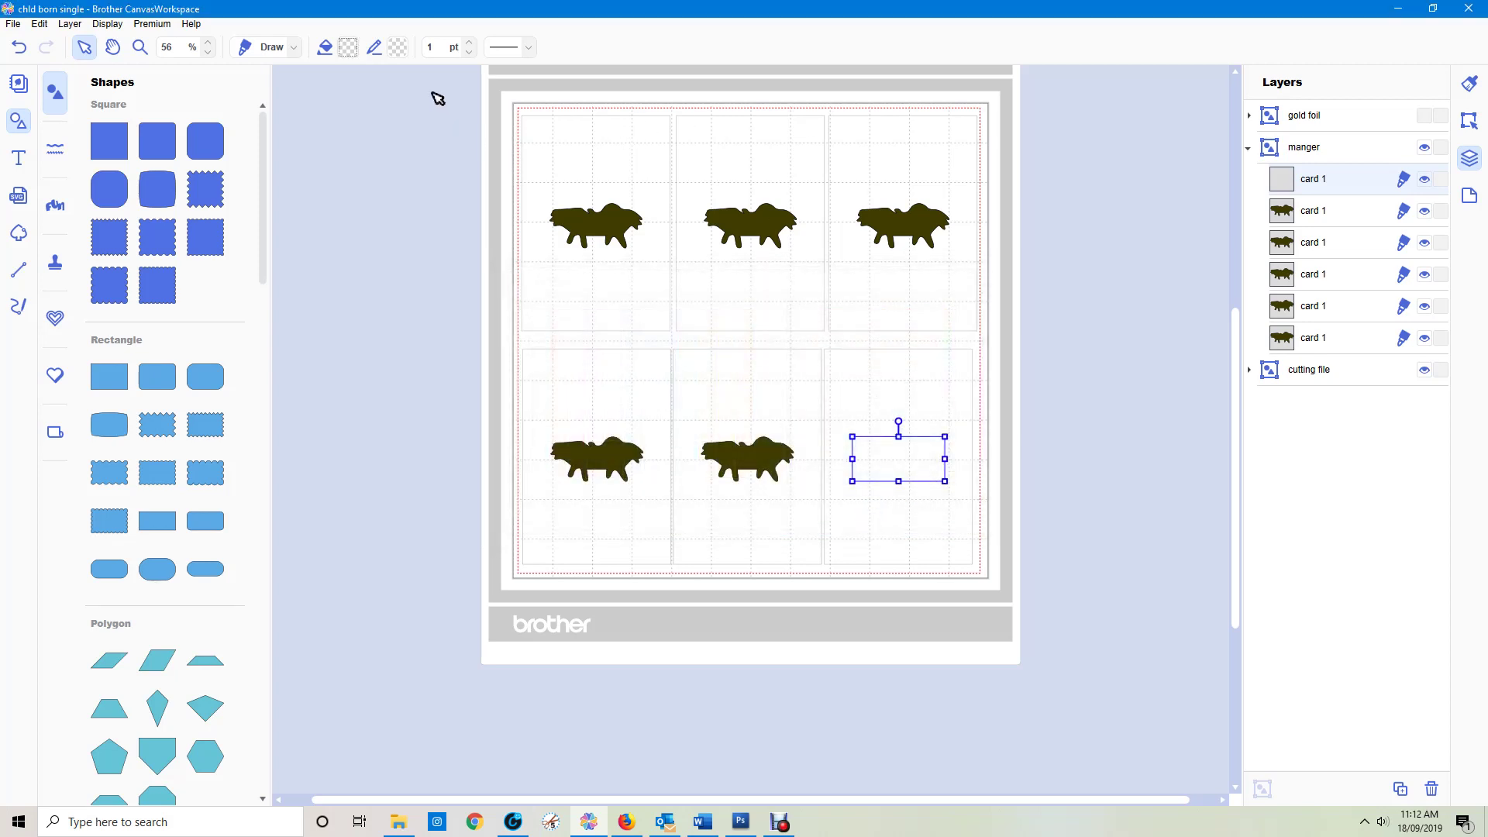
Give the manger shape on the lower-right card a very dark red outline.
{"action": "left_click", "coordinate": [398, 48]}
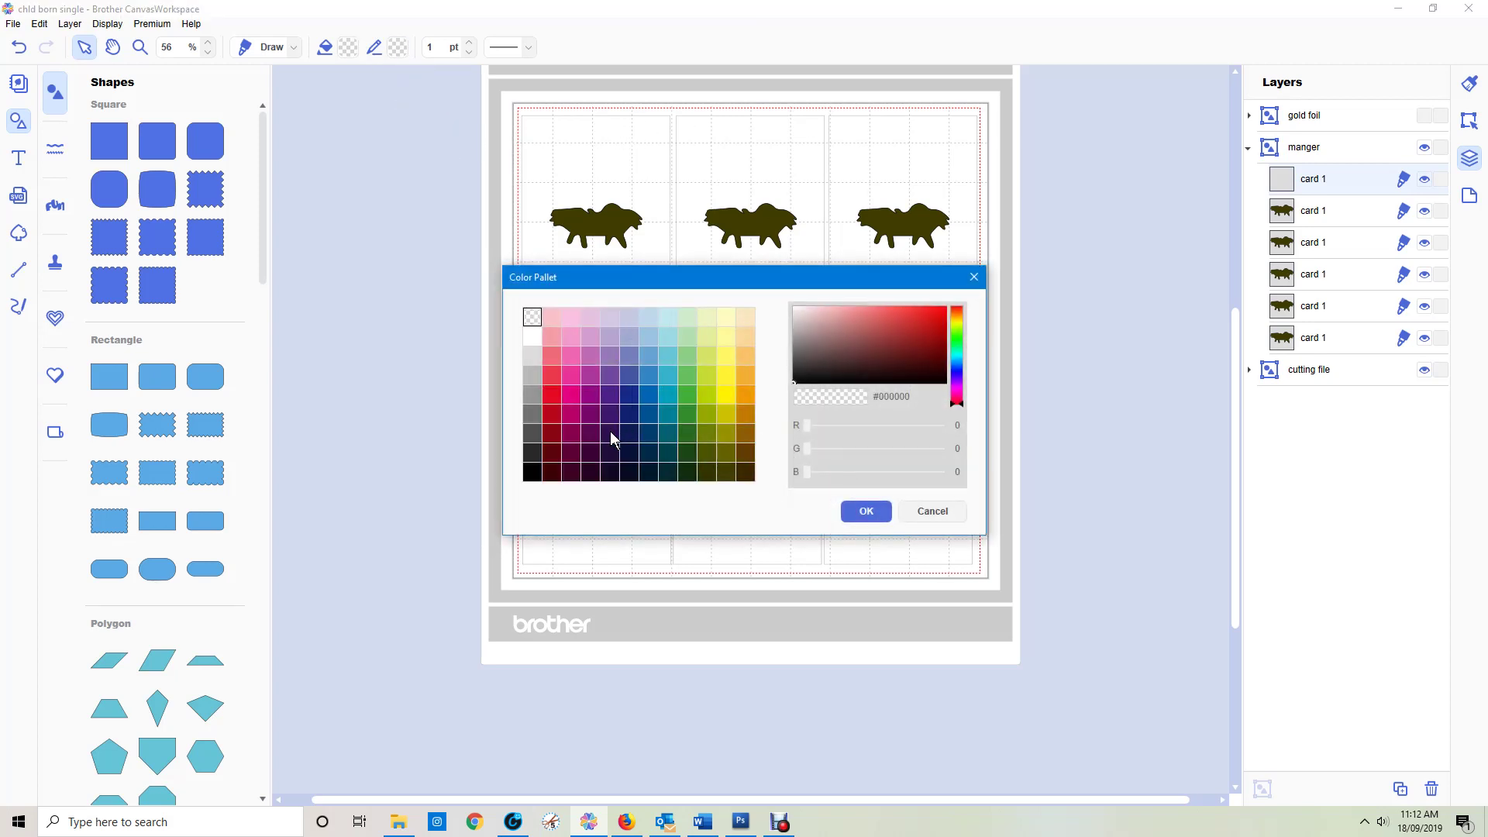
{"action": "left_click", "coordinate": [552, 472]}
{"action": "left_click", "coordinate": [857, 513]}
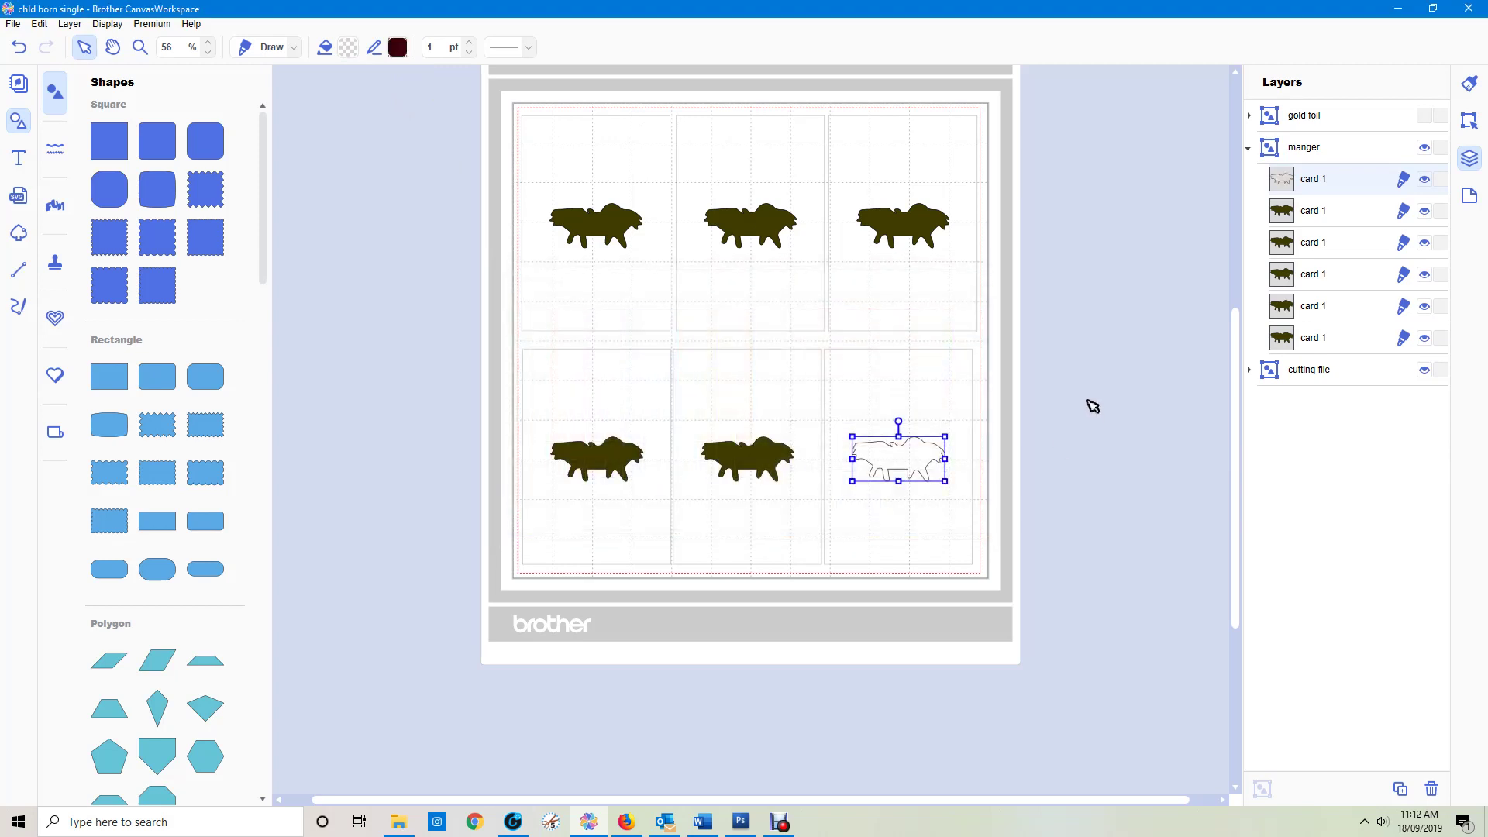
{"action": "left_click", "coordinate": [1089, 401]}
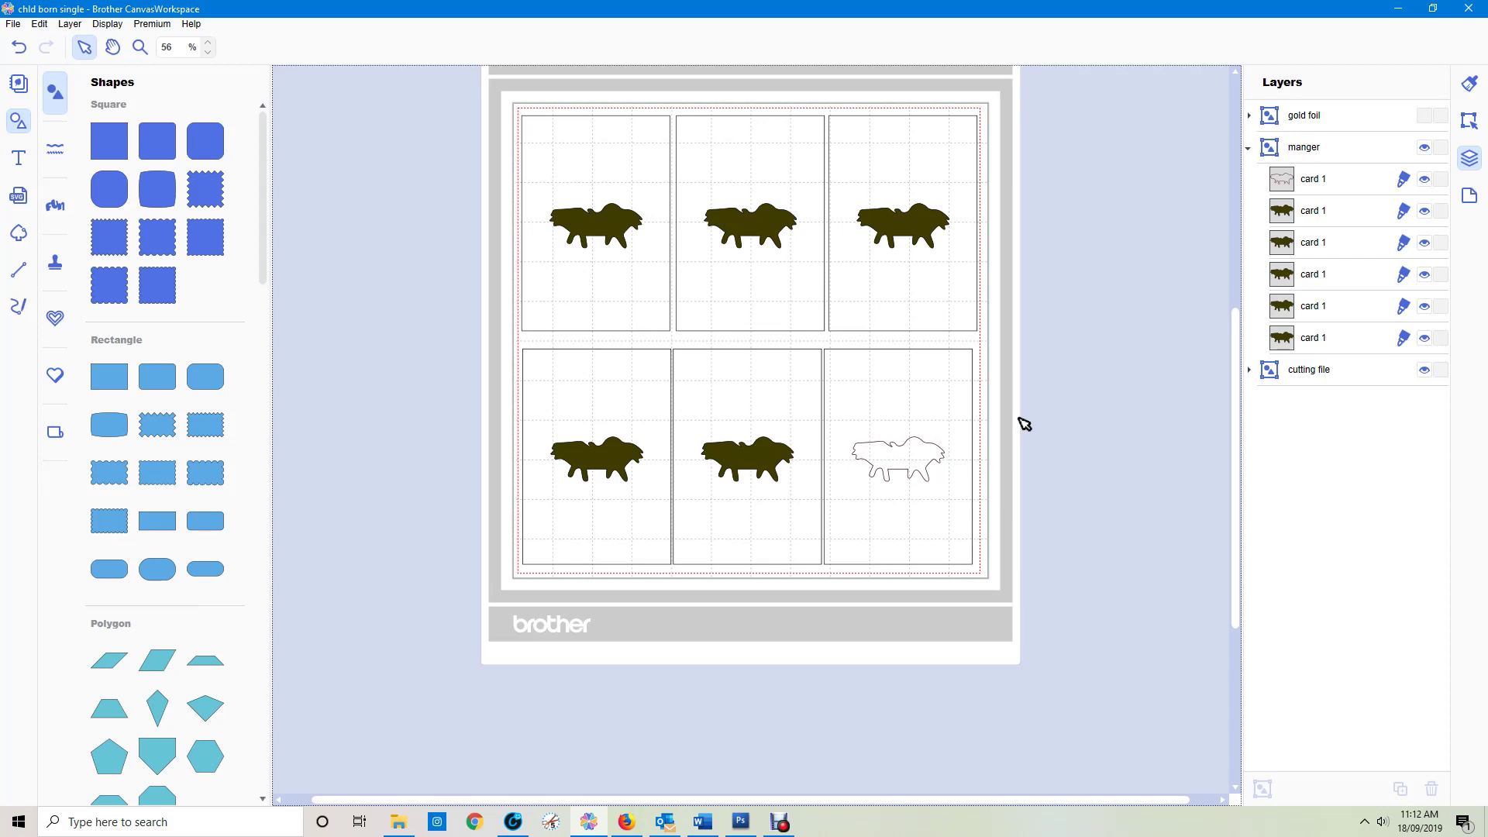
Fill the manger shape on the lower-right card with very dark red #3A0208.
{"action": "left_click", "coordinate": [900, 457]}
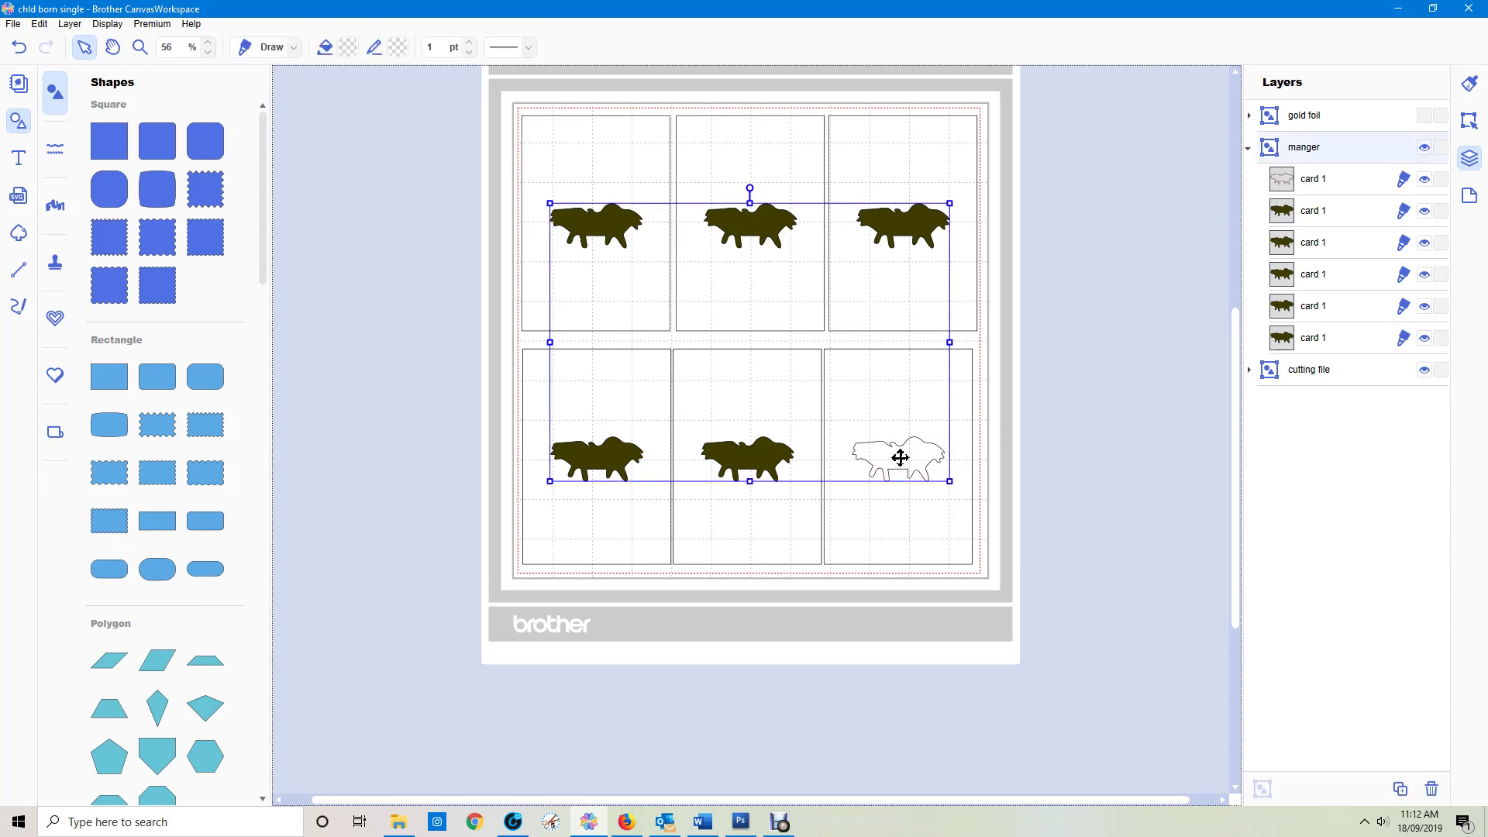
{"action": "left_click", "coordinate": [1311, 181]}
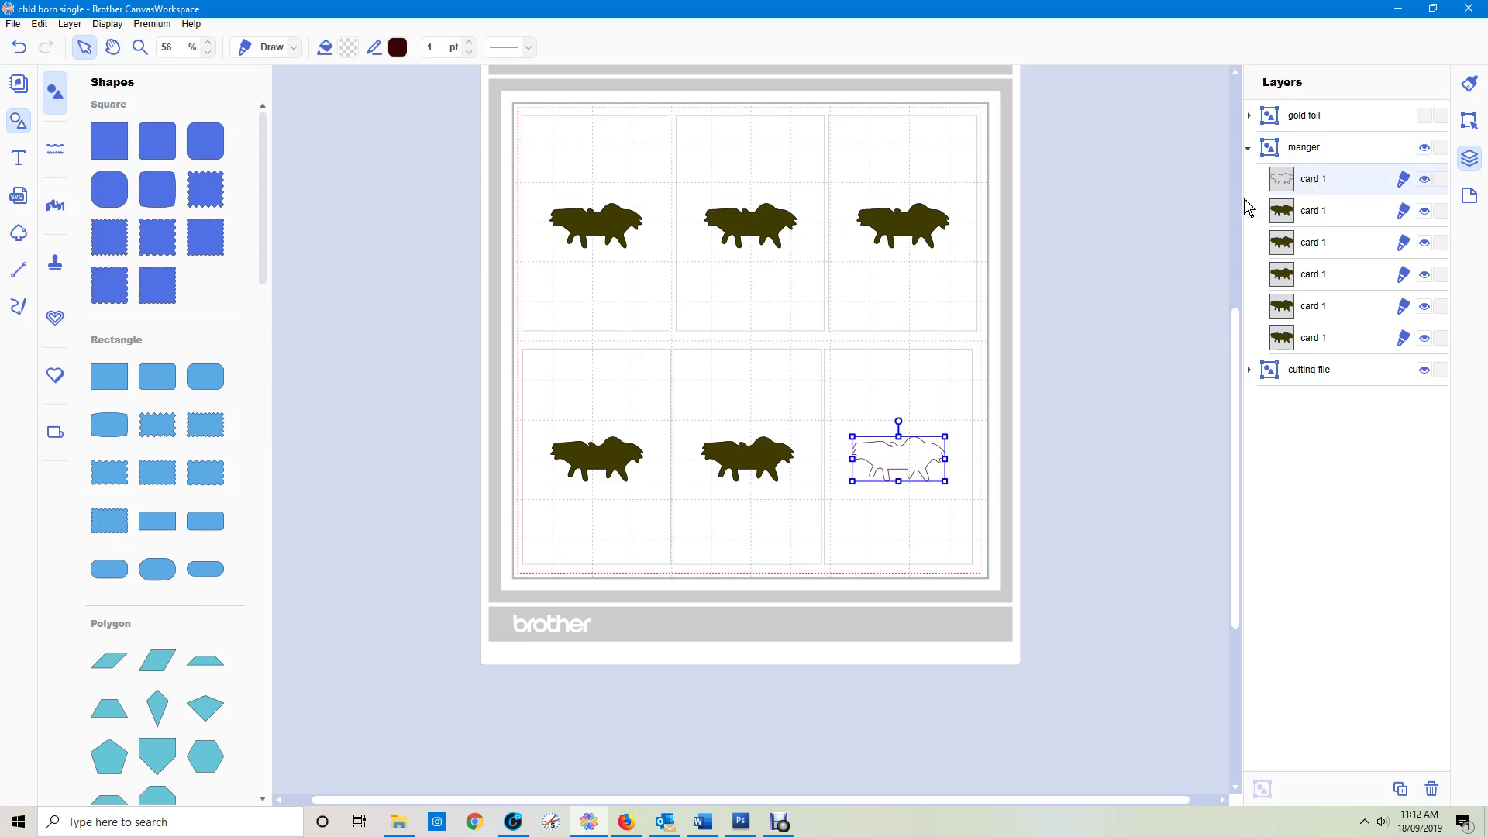
{"action": "left_click", "coordinate": [349, 48]}
{"action": "left_click", "coordinate": [552, 472]}
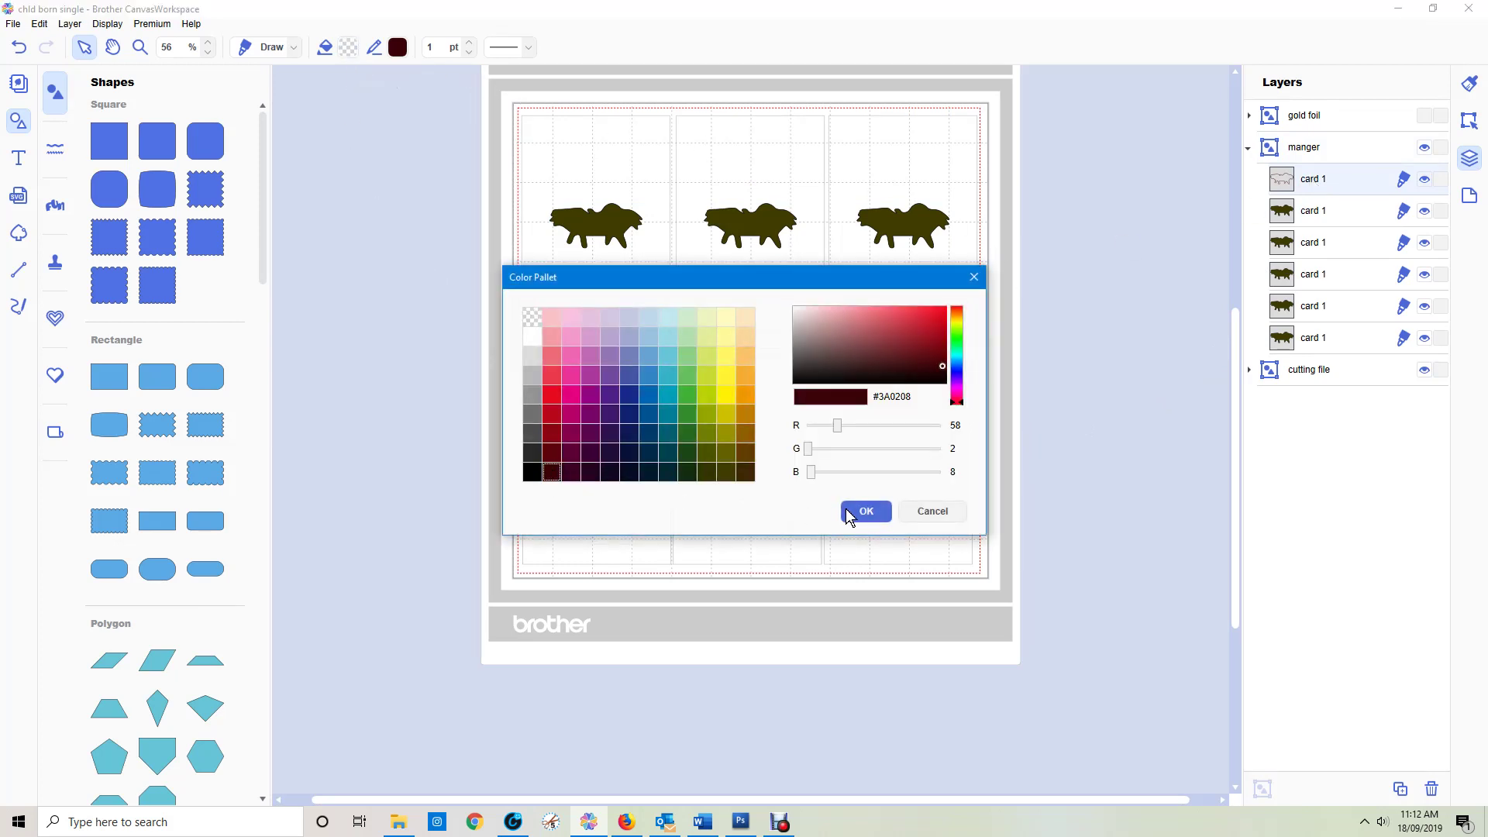
{"action": "left_click", "coordinate": [848, 513]}
{"action": "left_click", "coordinate": [1106, 385]}
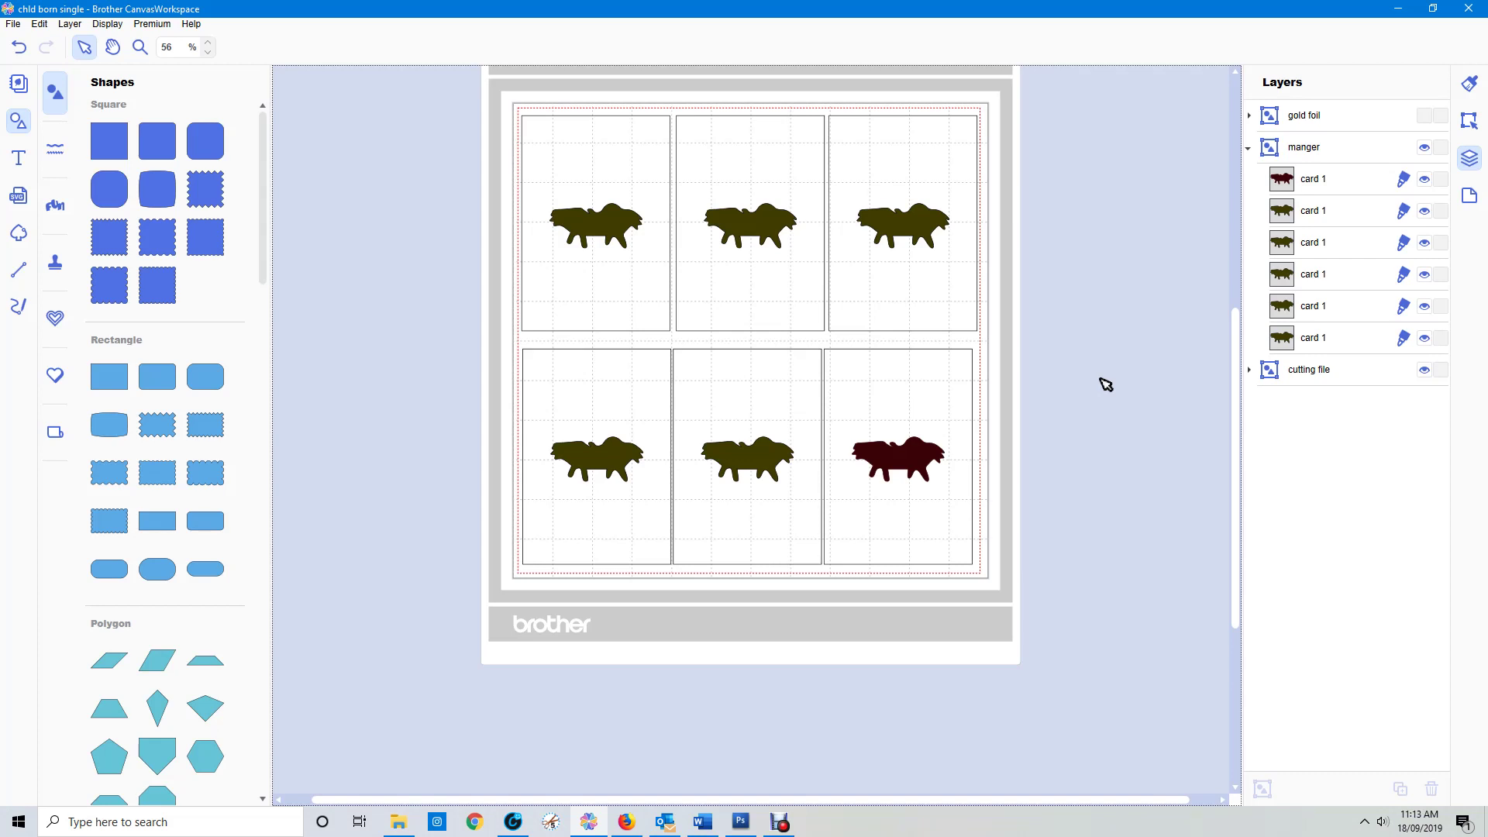
Collapse the manger group and examine the contents of the stars and text subgroups inside gold foil.
{"action": "left_click", "coordinate": [1249, 148]}
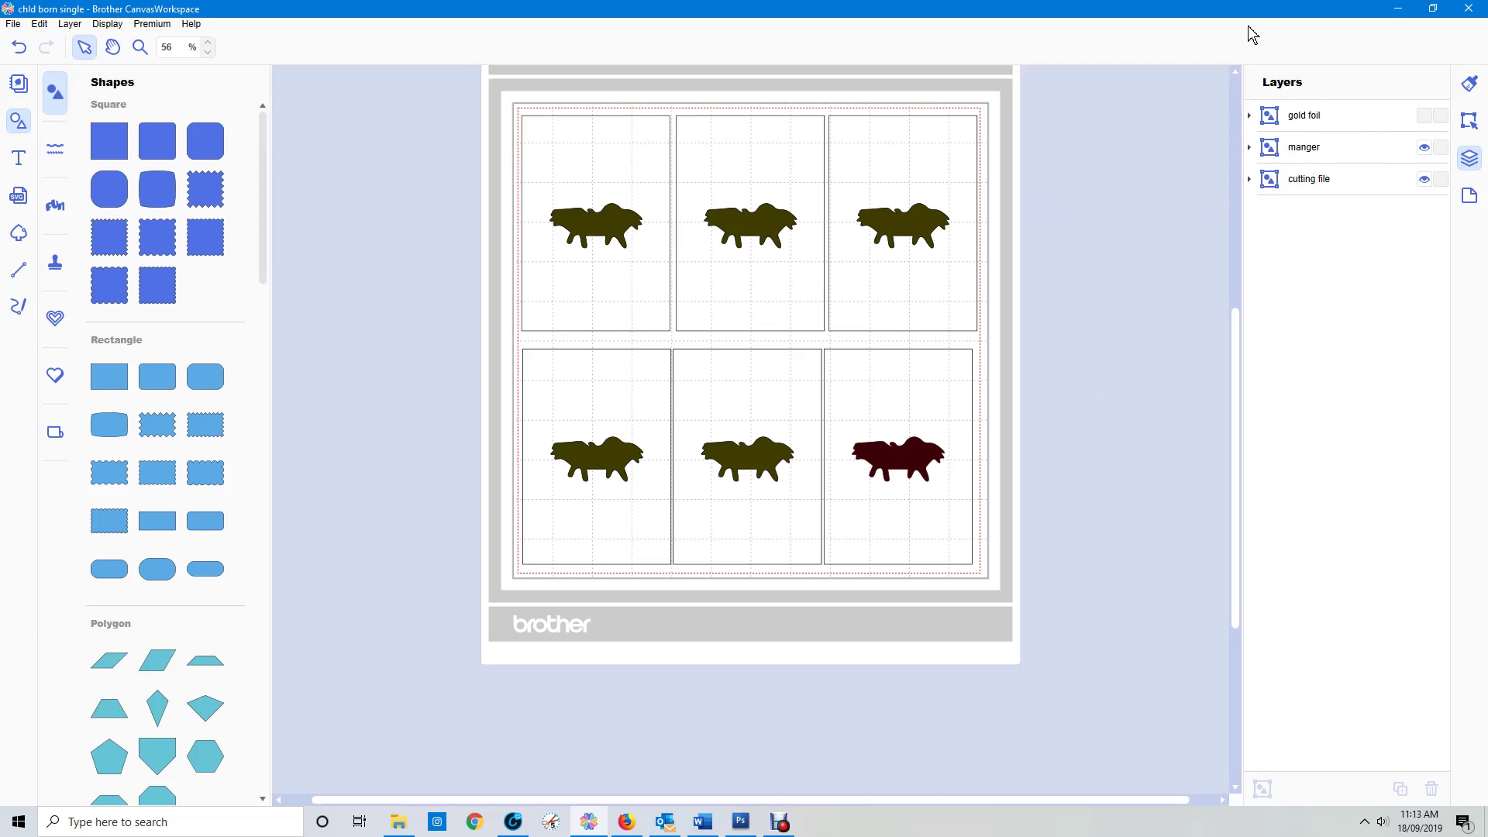
{"action": "left_click", "coordinate": [1249, 115]}
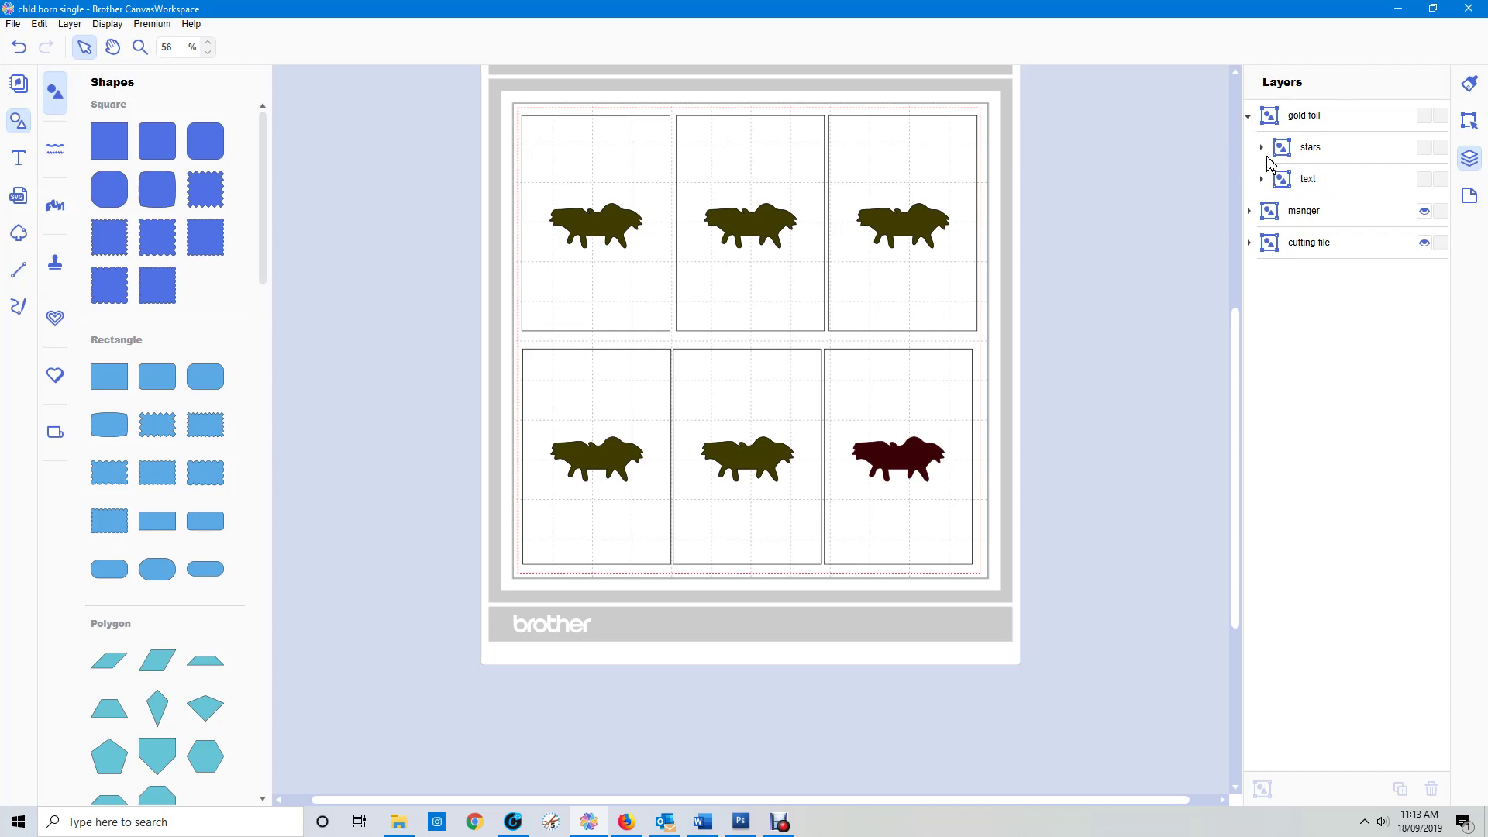
{"action": "left_click", "coordinate": [1262, 148]}
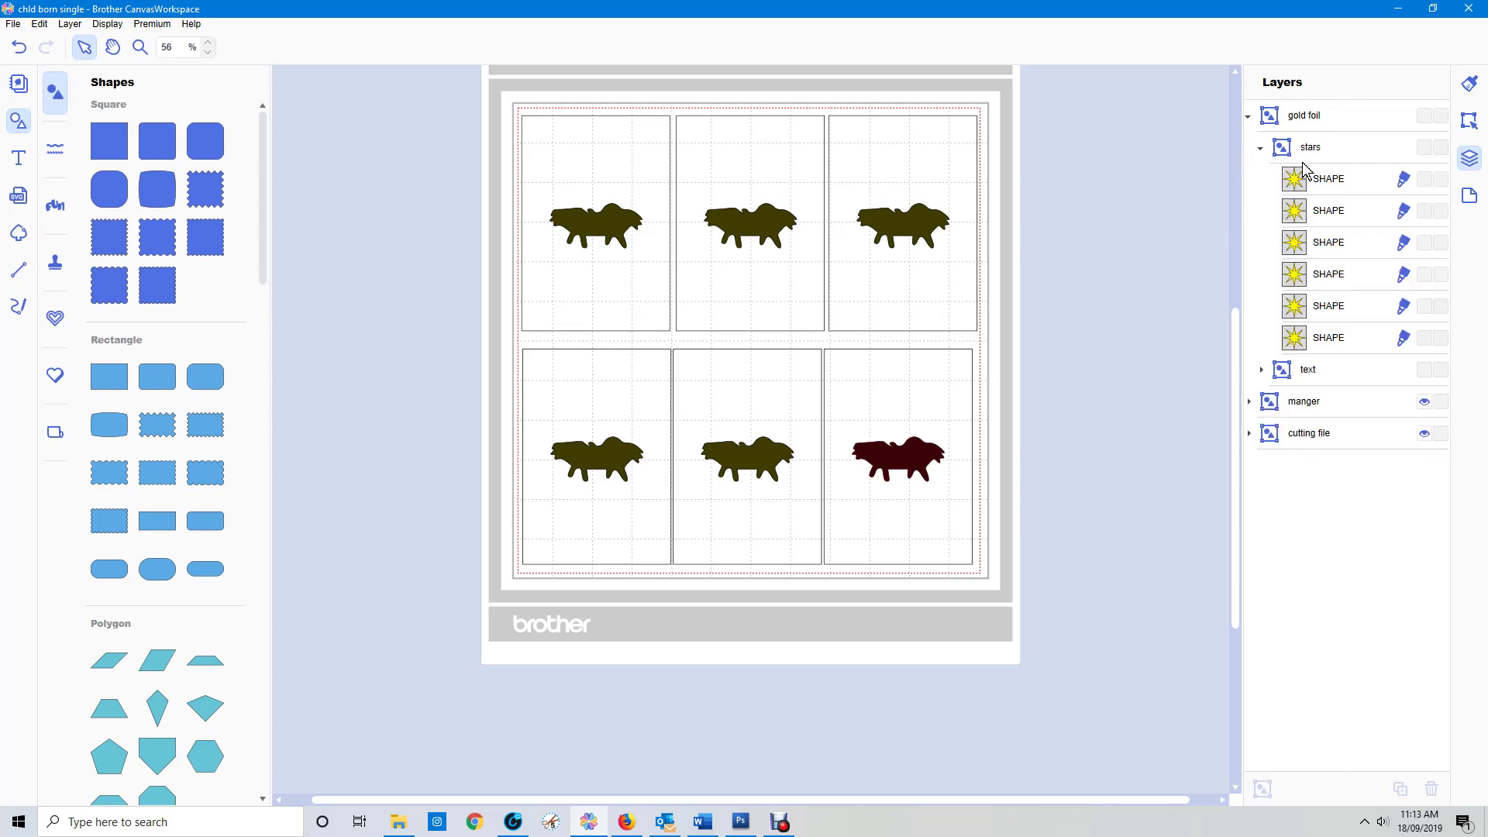
{"action": "left_click", "coordinate": [1261, 370]}
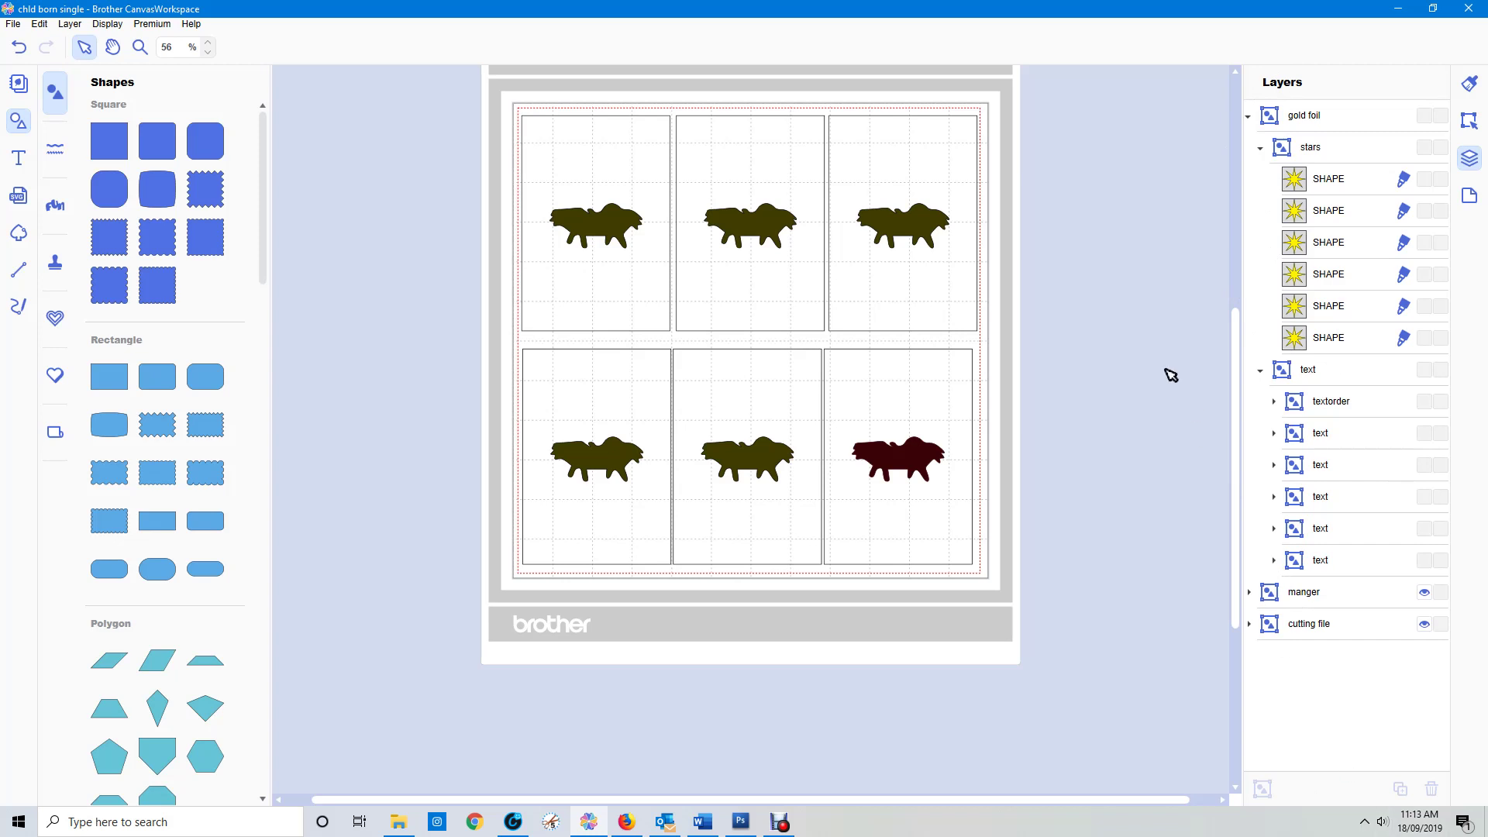
{"action": "left_click", "coordinate": [1261, 371]}
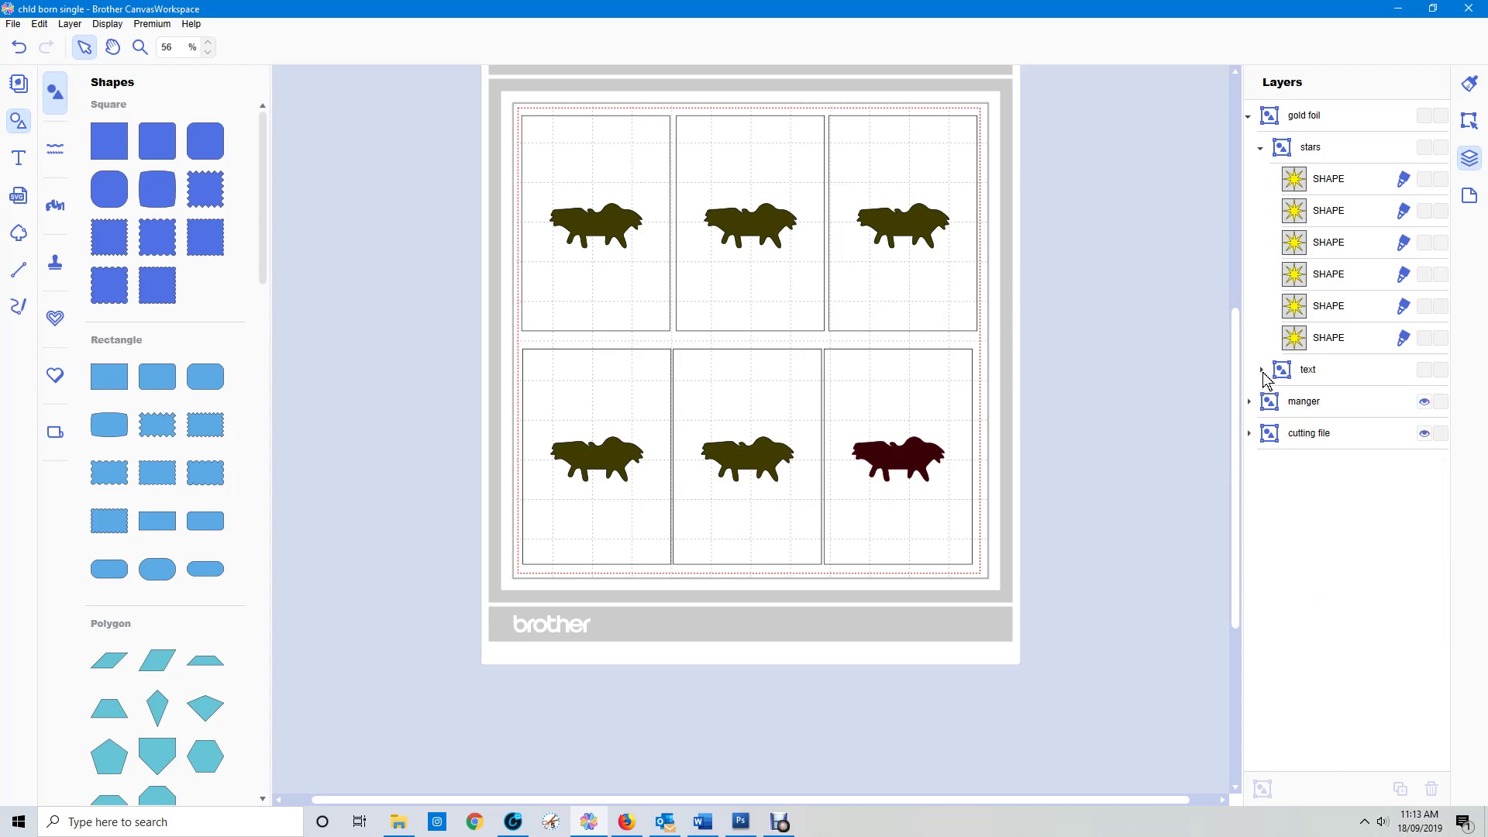
{"action": "left_click", "coordinate": [1261, 148]}
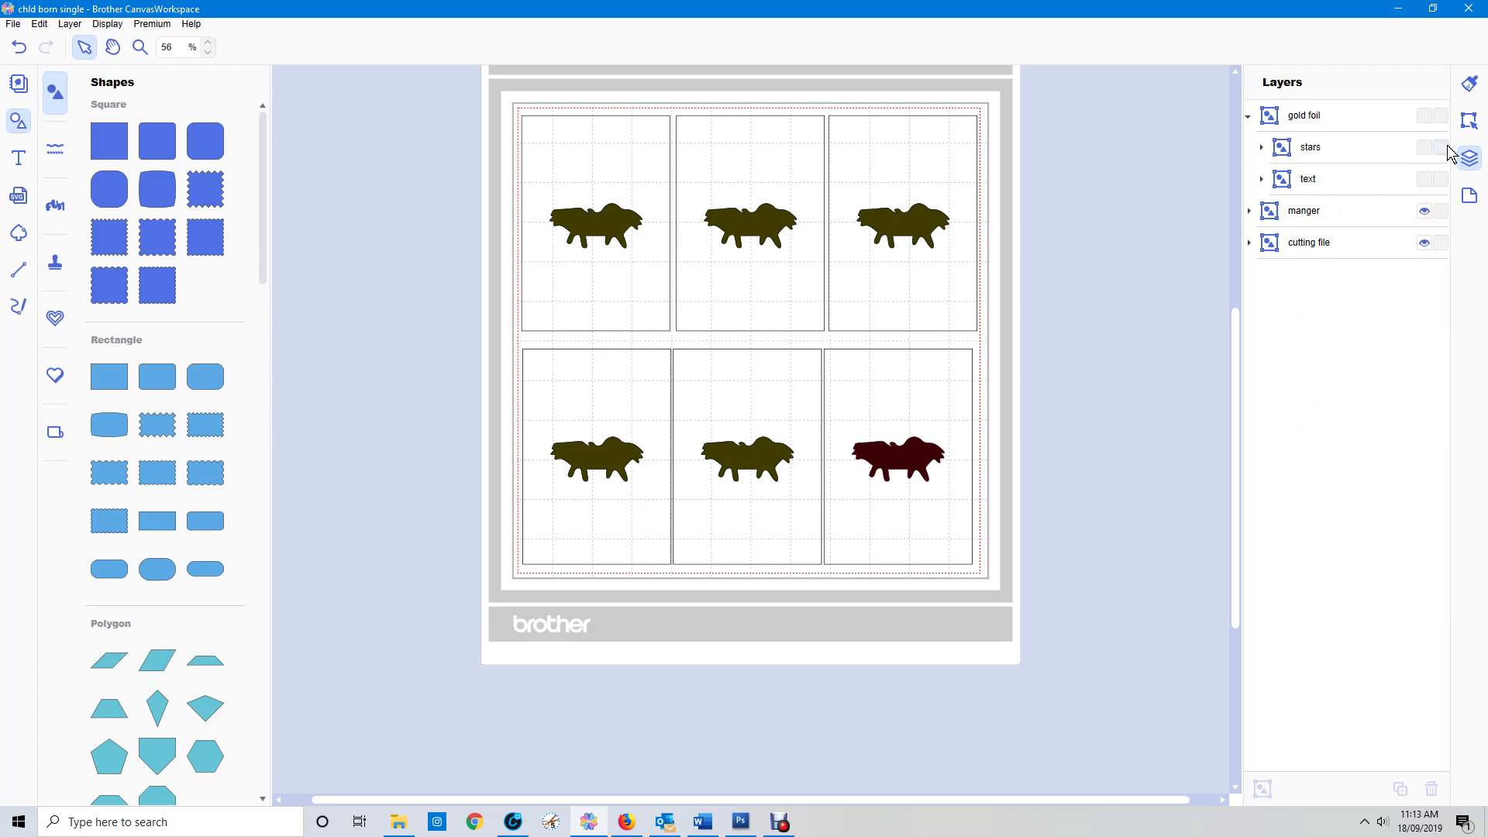
Make the stars and text subgroups of gold foil visible on the cards, and hide the stars again.
{"action": "left_click", "coordinate": [1424, 147]}
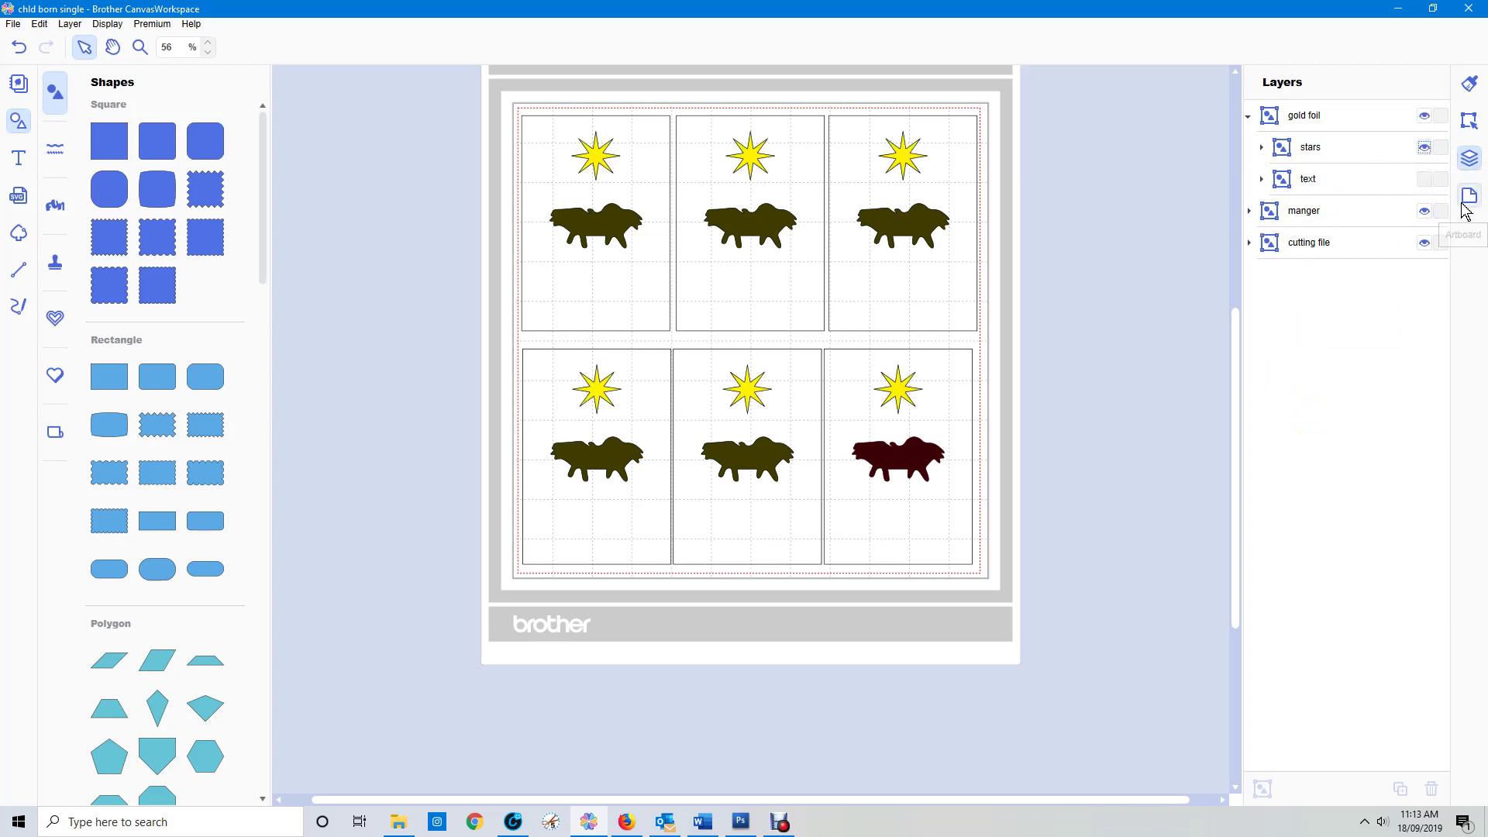
{"action": "left_click", "coordinate": [1426, 180]}
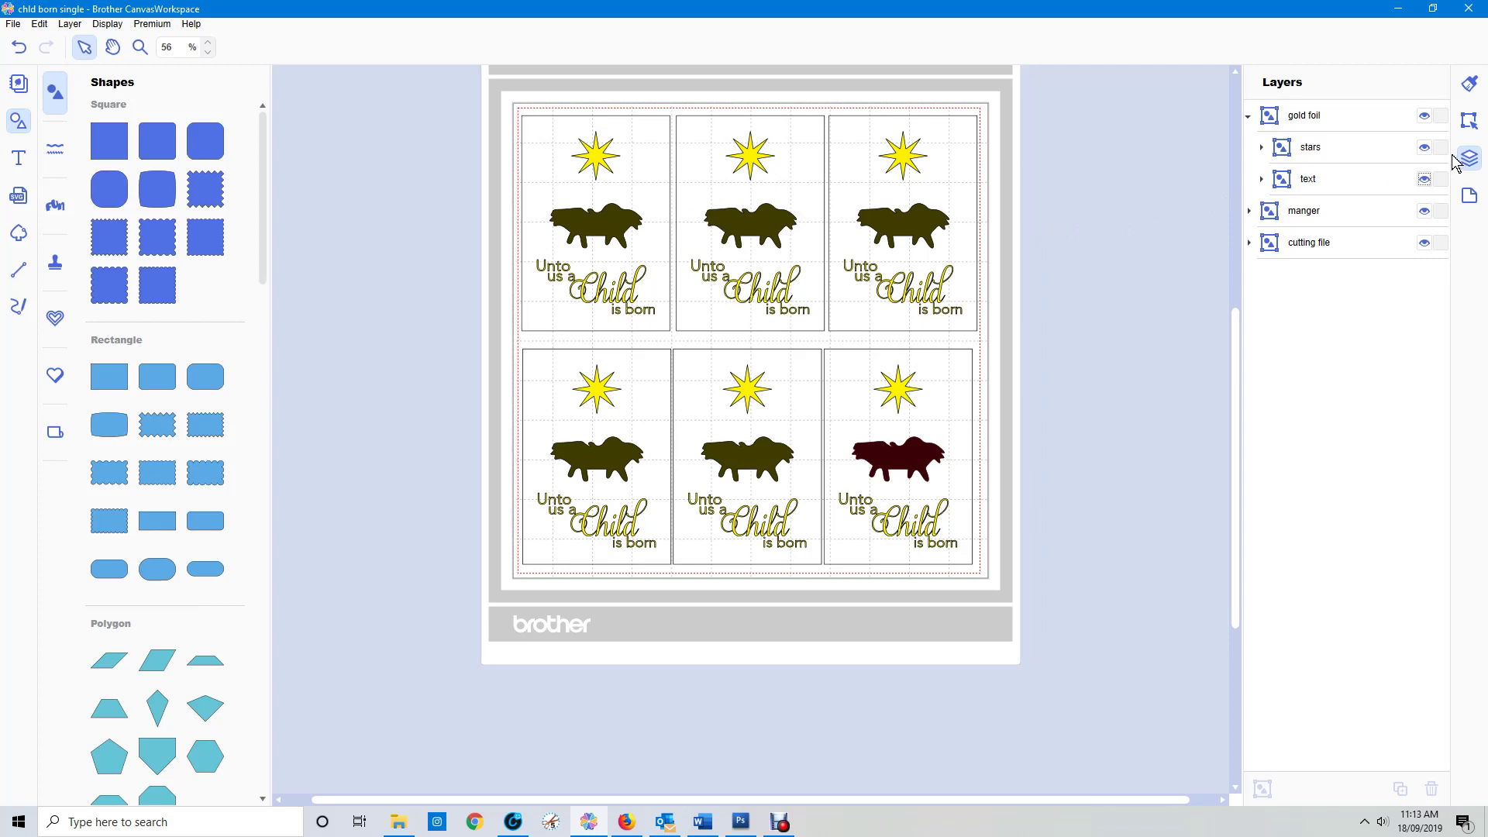
{"action": "left_click", "coordinate": [1425, 149]}
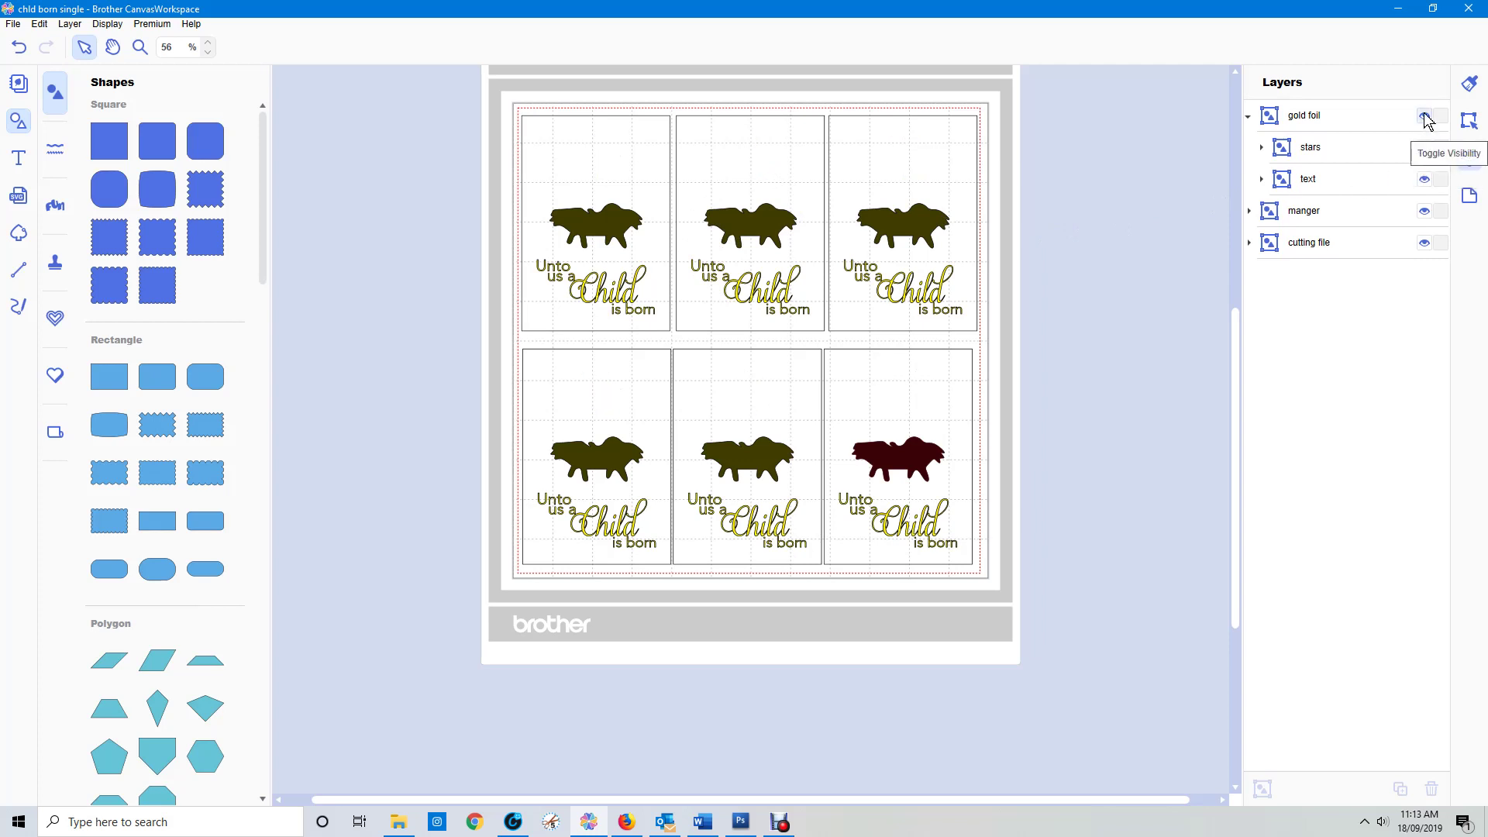
Hide the manger and cutting file groups to view the text subgroup alone, and switch to showing only the stars.
{"action": "left_click", "coordinate": [1425, 211]}
{"action": "left_click", "coordinate": [1423, 250]}
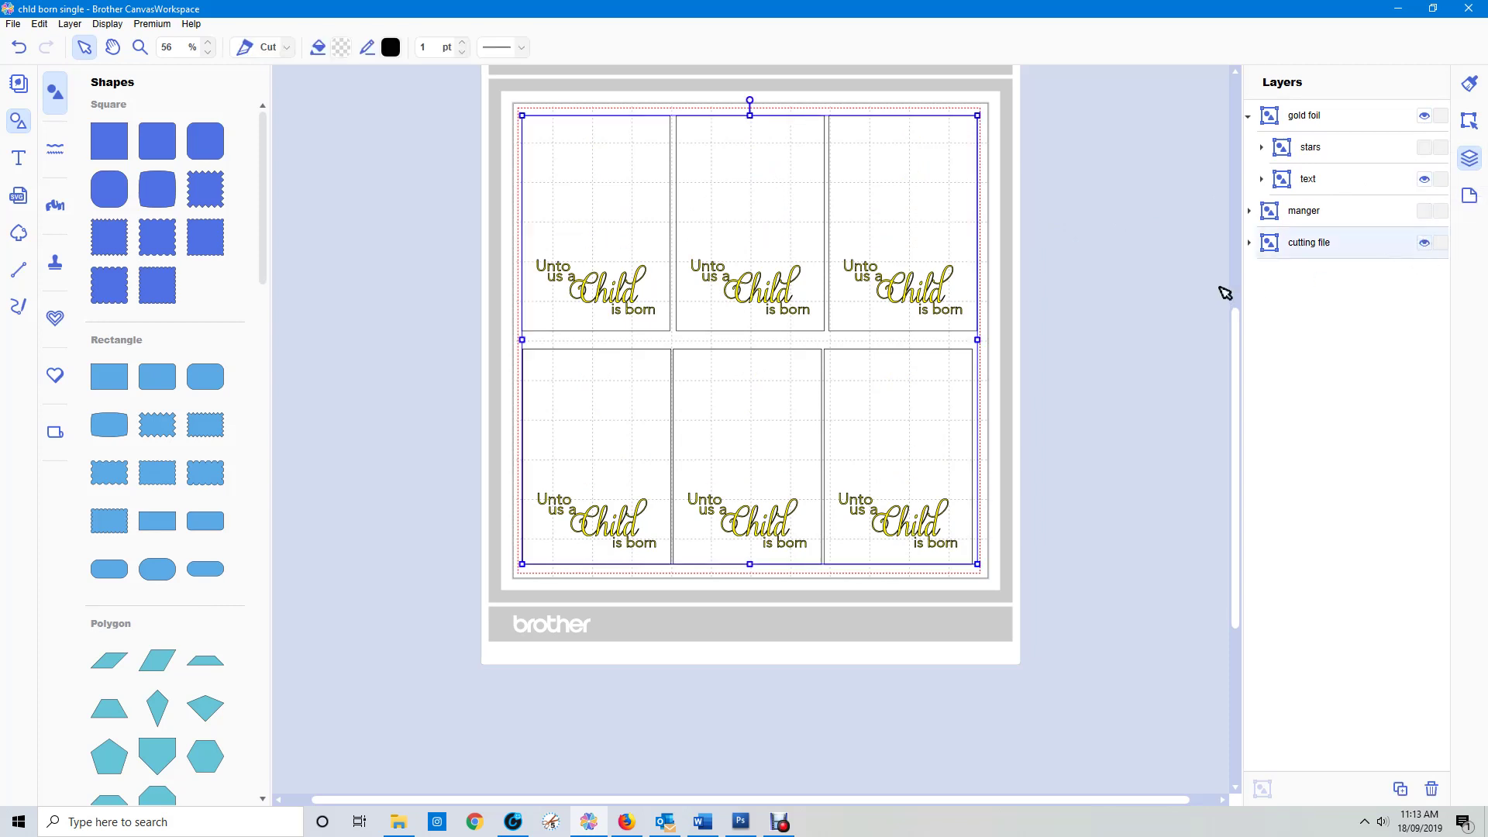
{"action": "left_click", "coordinate": [1424, 242]}
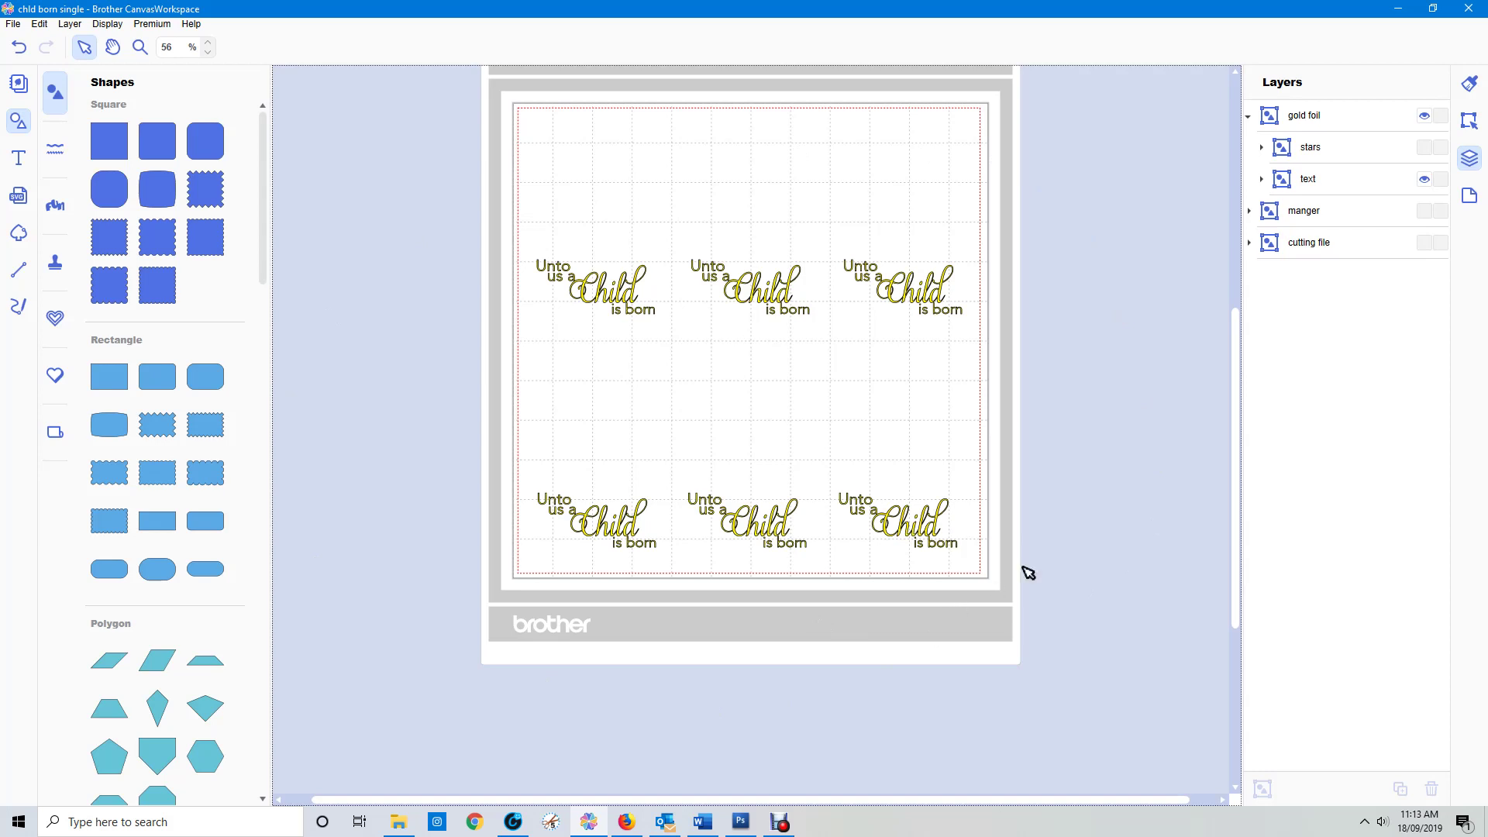
{"action": "left_click", "coordinate": [1425, 178]}
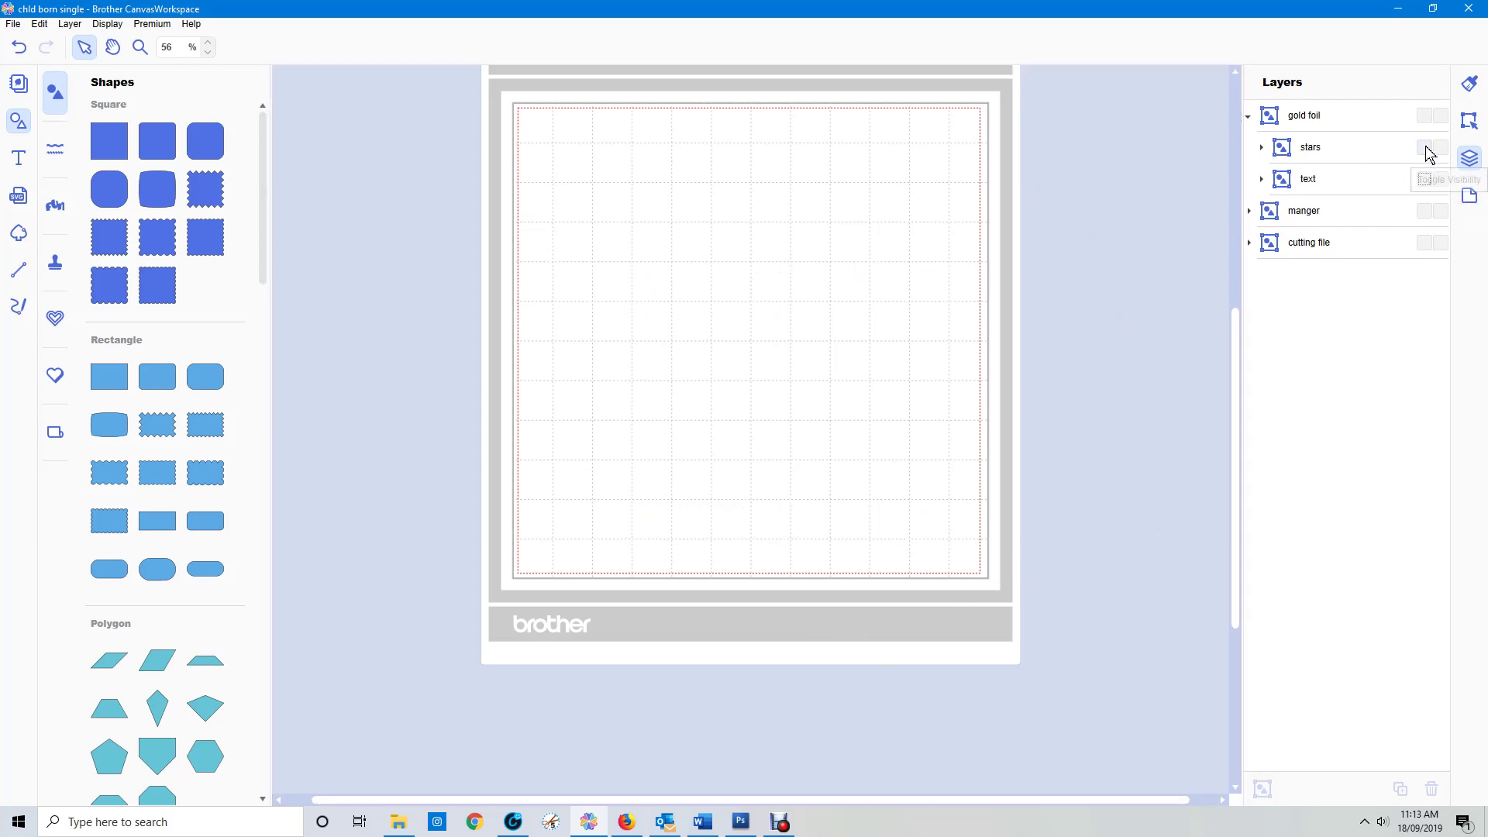
{"action": "left_click", "coordinate": [1425, 147]}
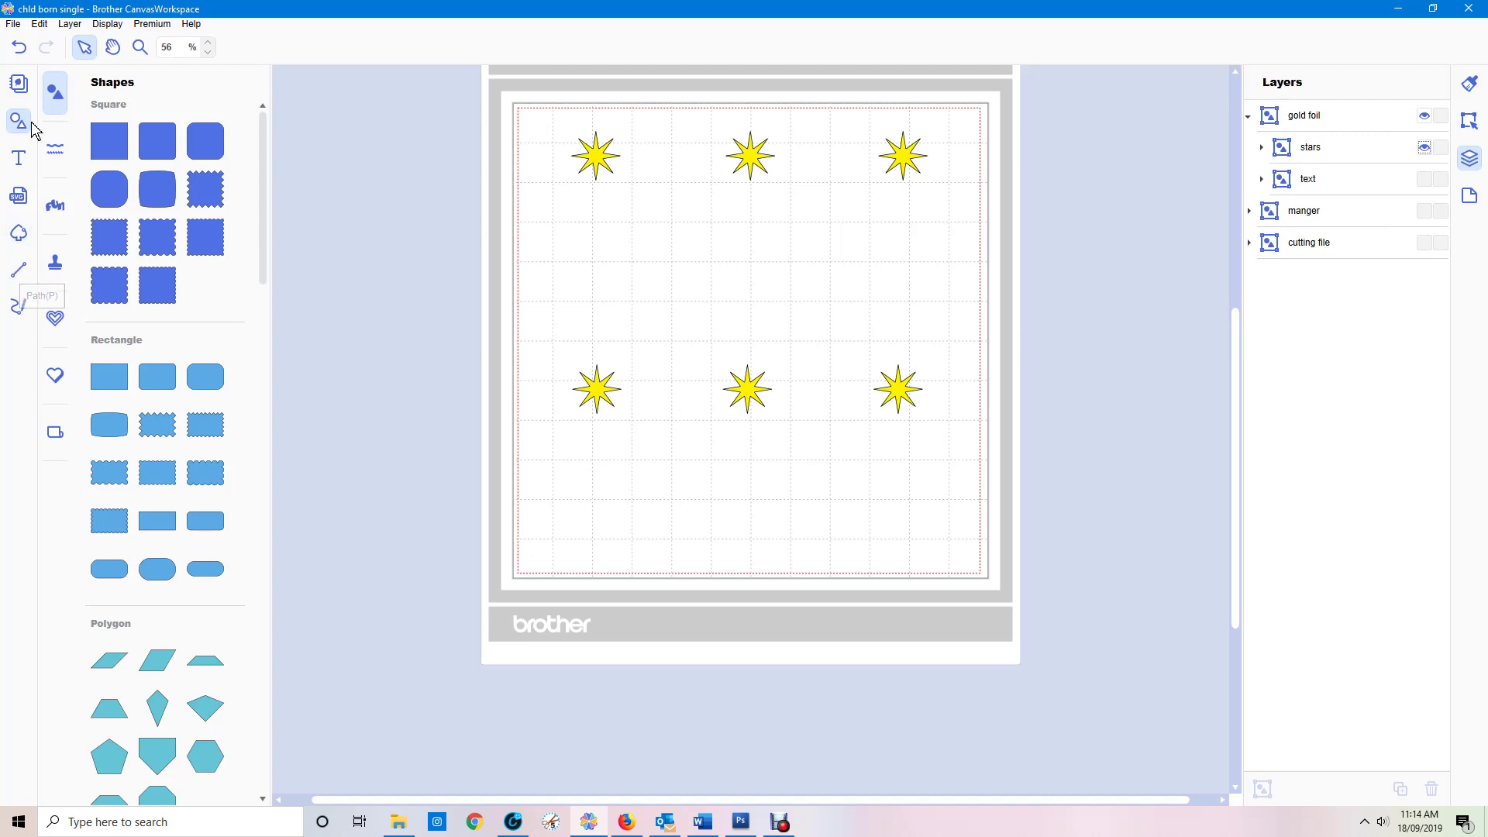
Start a new blank project, discarding the unsaved changes to the card layout.
{"action": "left_click", "coordinate": [14, 24]}
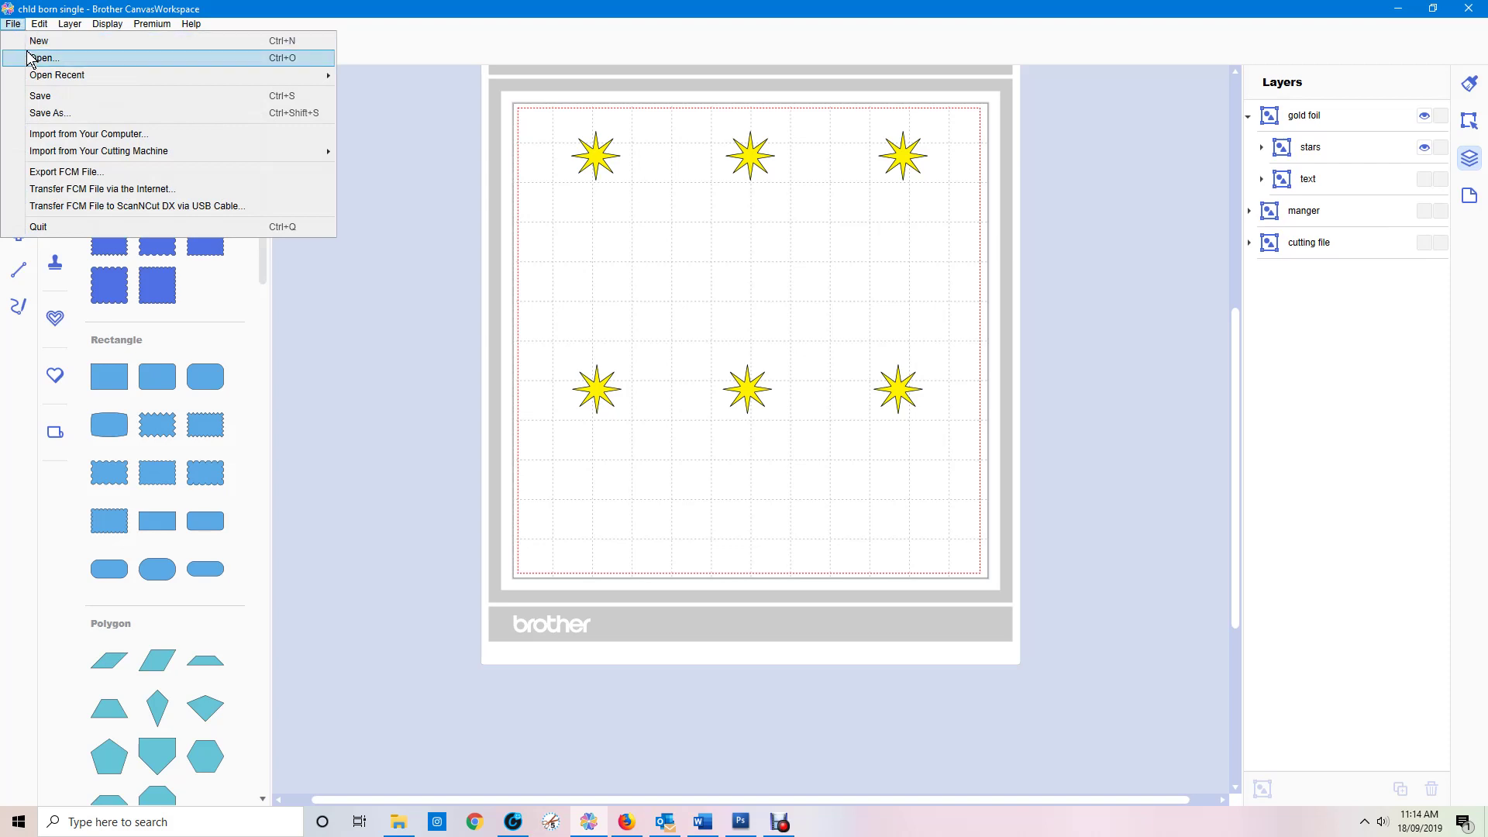
{"action": "left_click", "coordinate": [1133, 350]}
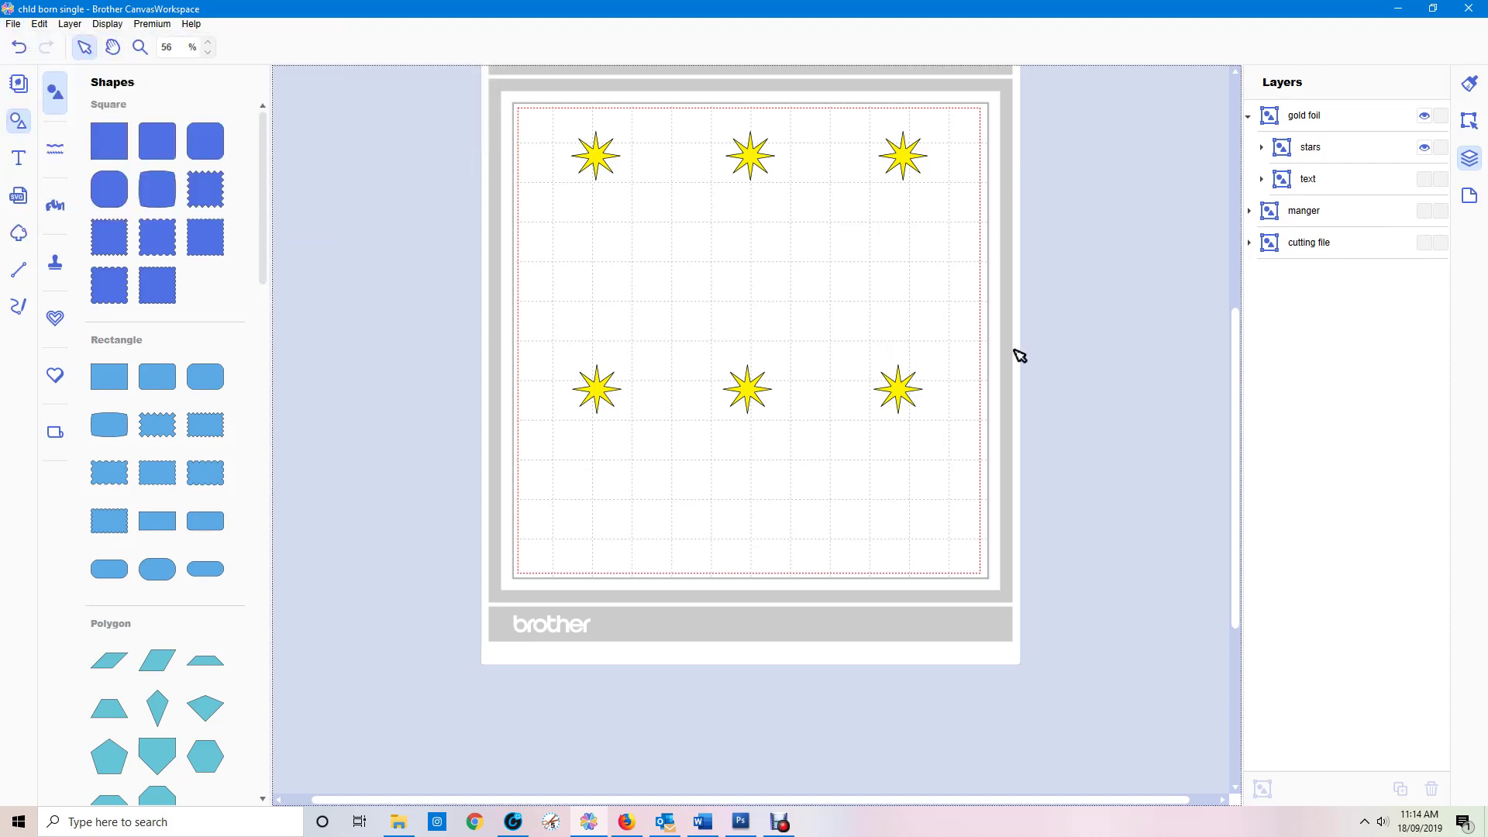
{"action": "left_click", "coordinate": [14, 24]}
{"action": "left_click", "coordinate": [35, 41]}
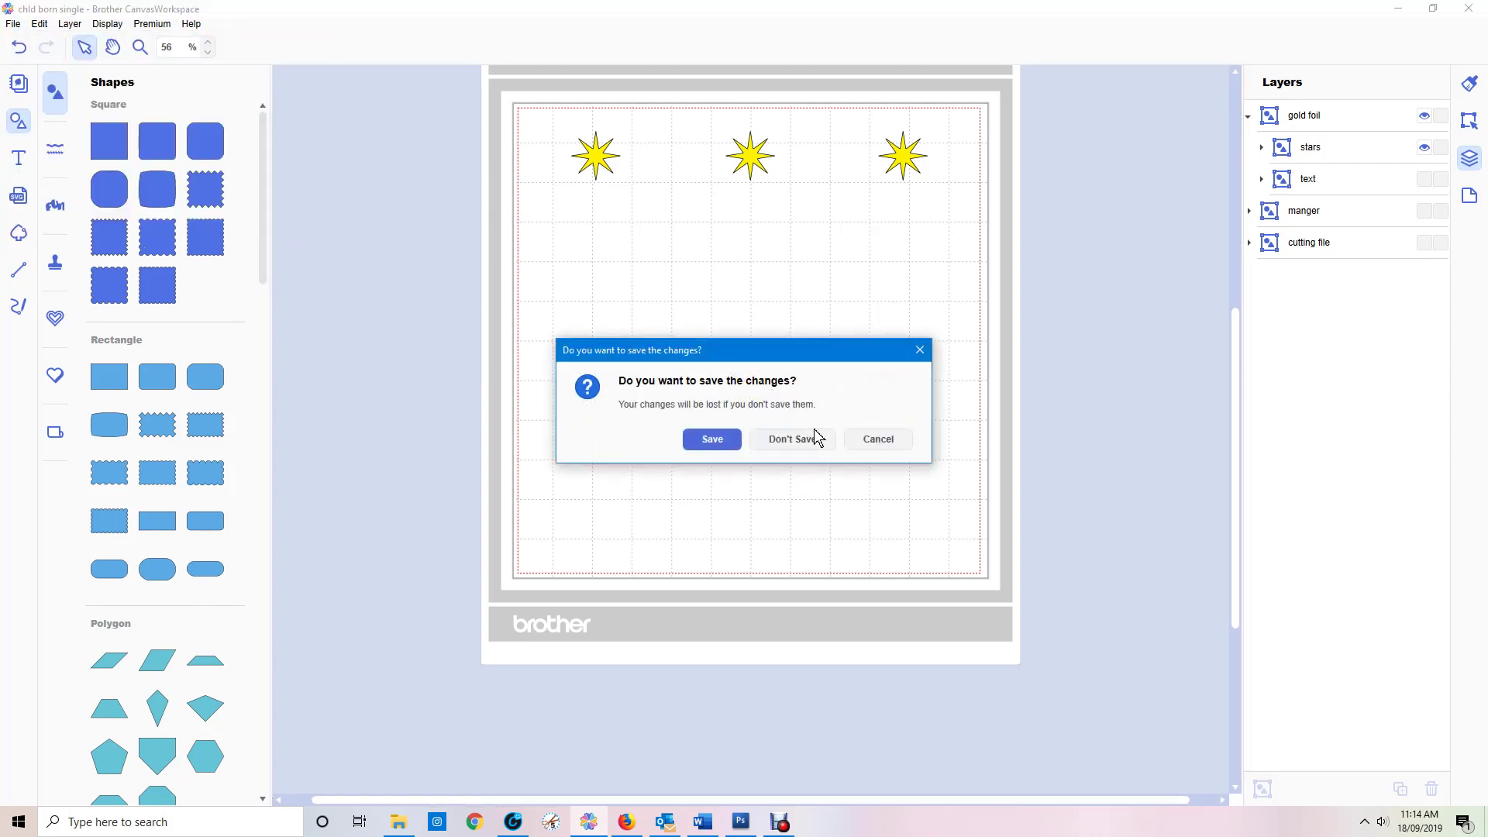
{"action": "left_click", "coordinate": [799, 439]}
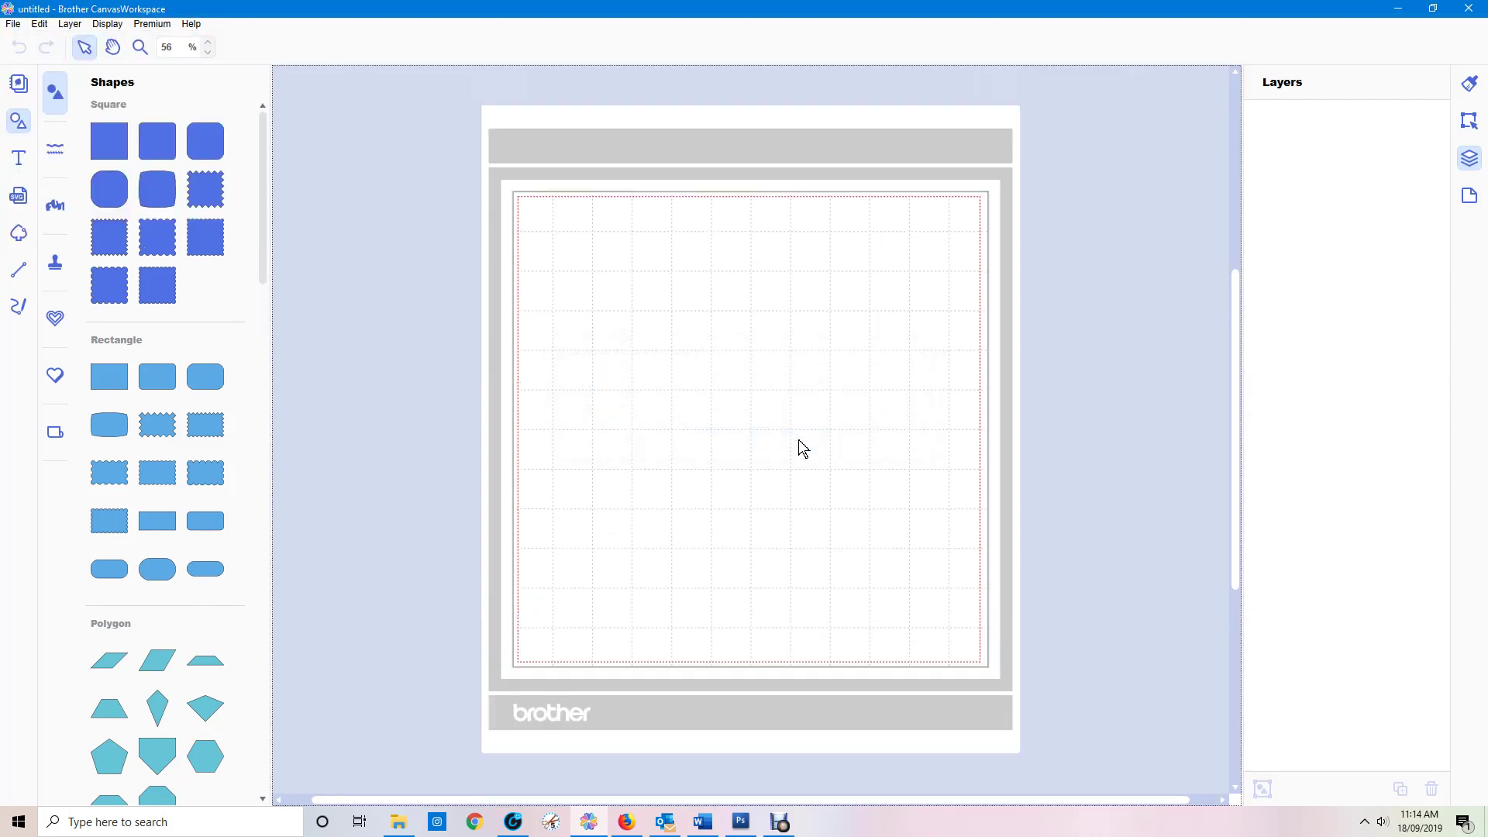
Insert pattern 000304_D from the Swan Paper Bag project onto the mat.
{"action": "left_click", "coordinate": [18, 83]}
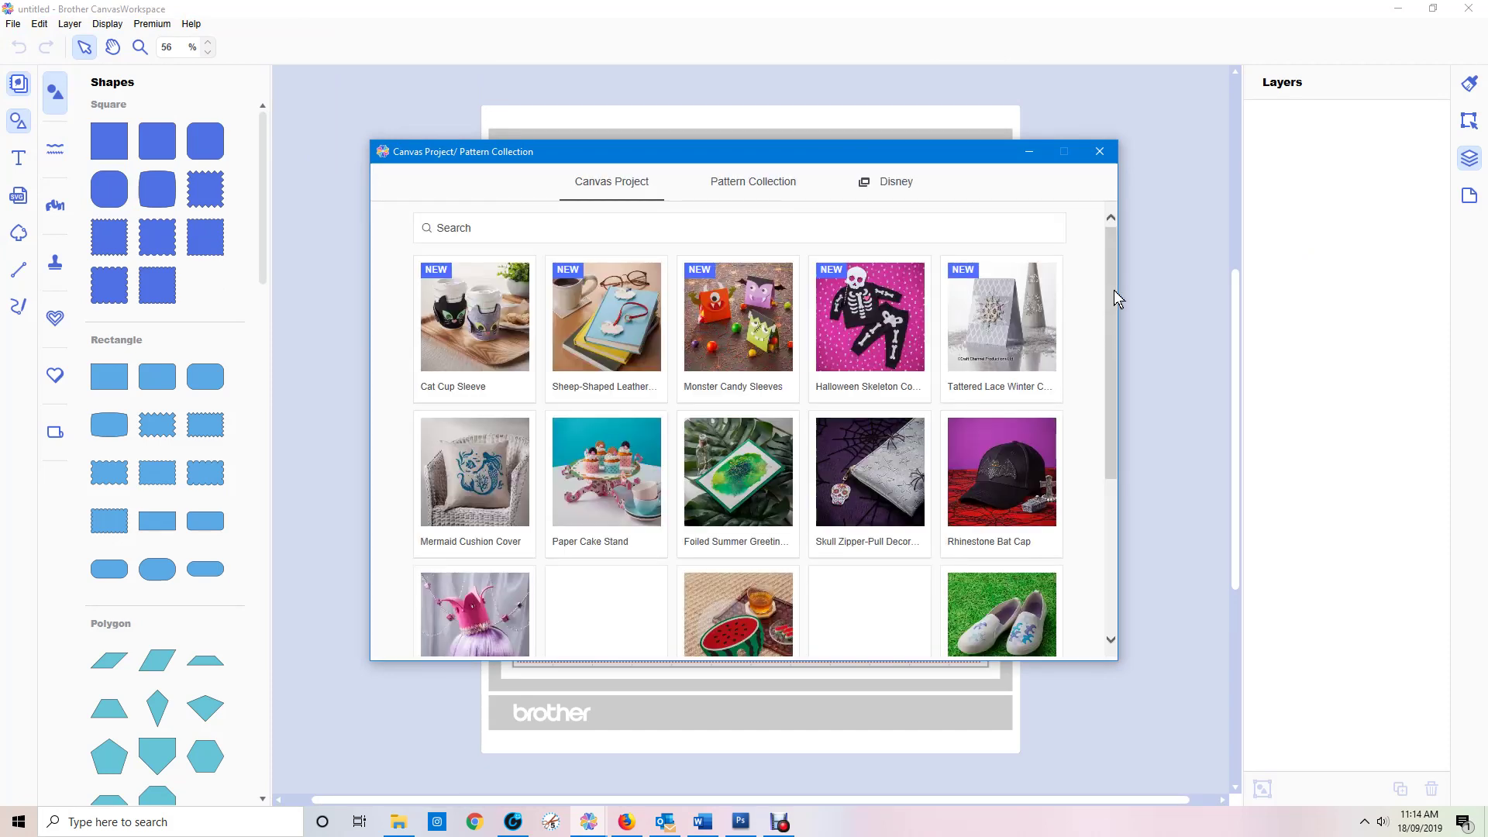
{"action": "left_click_drag", "start_coordinate": [1114, 289], "coordinate": [1099, 528]}
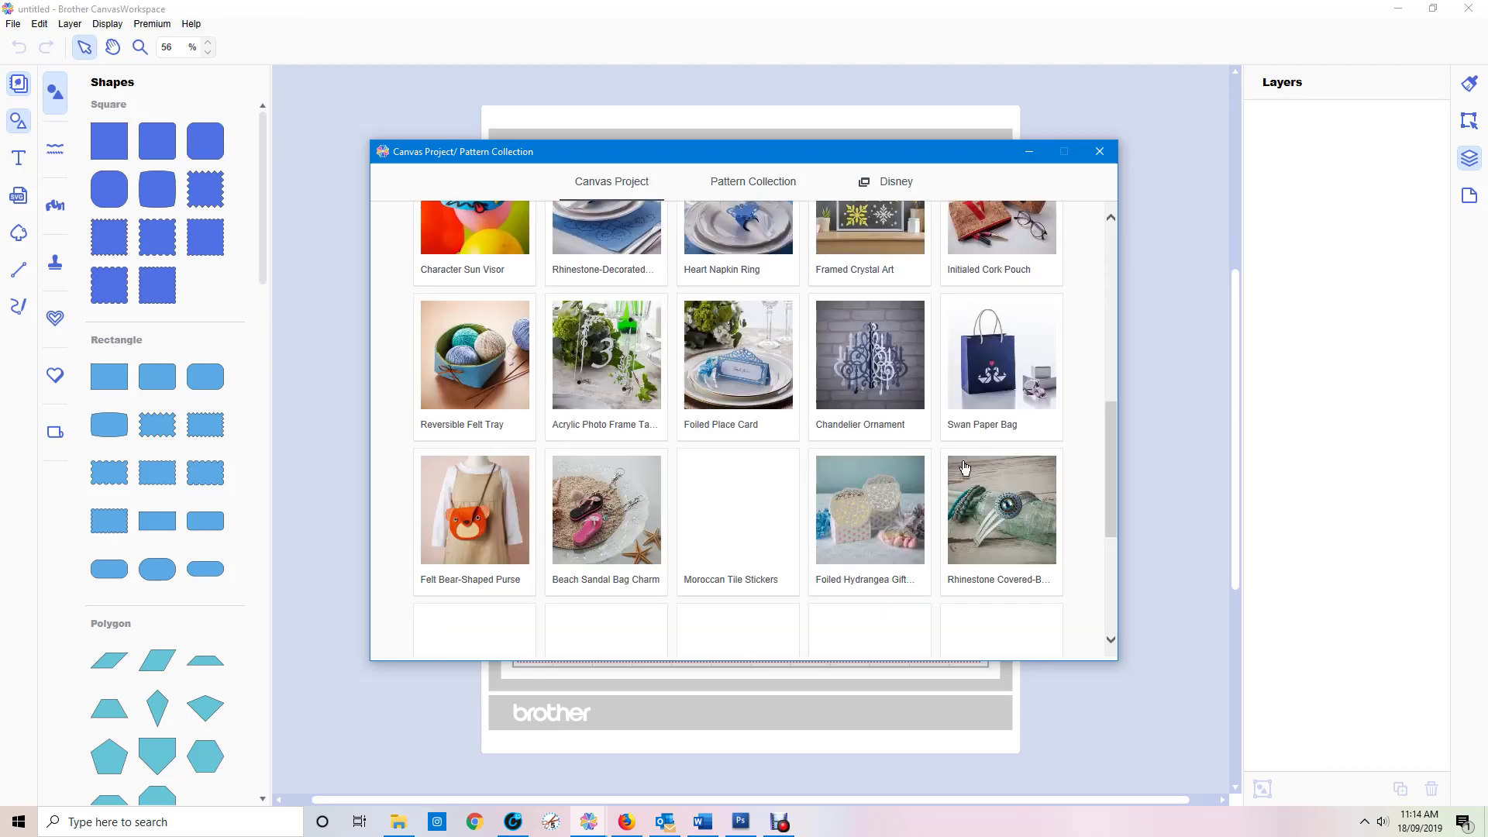
{"action": "left_click", "coordinate": [1010, 367]}
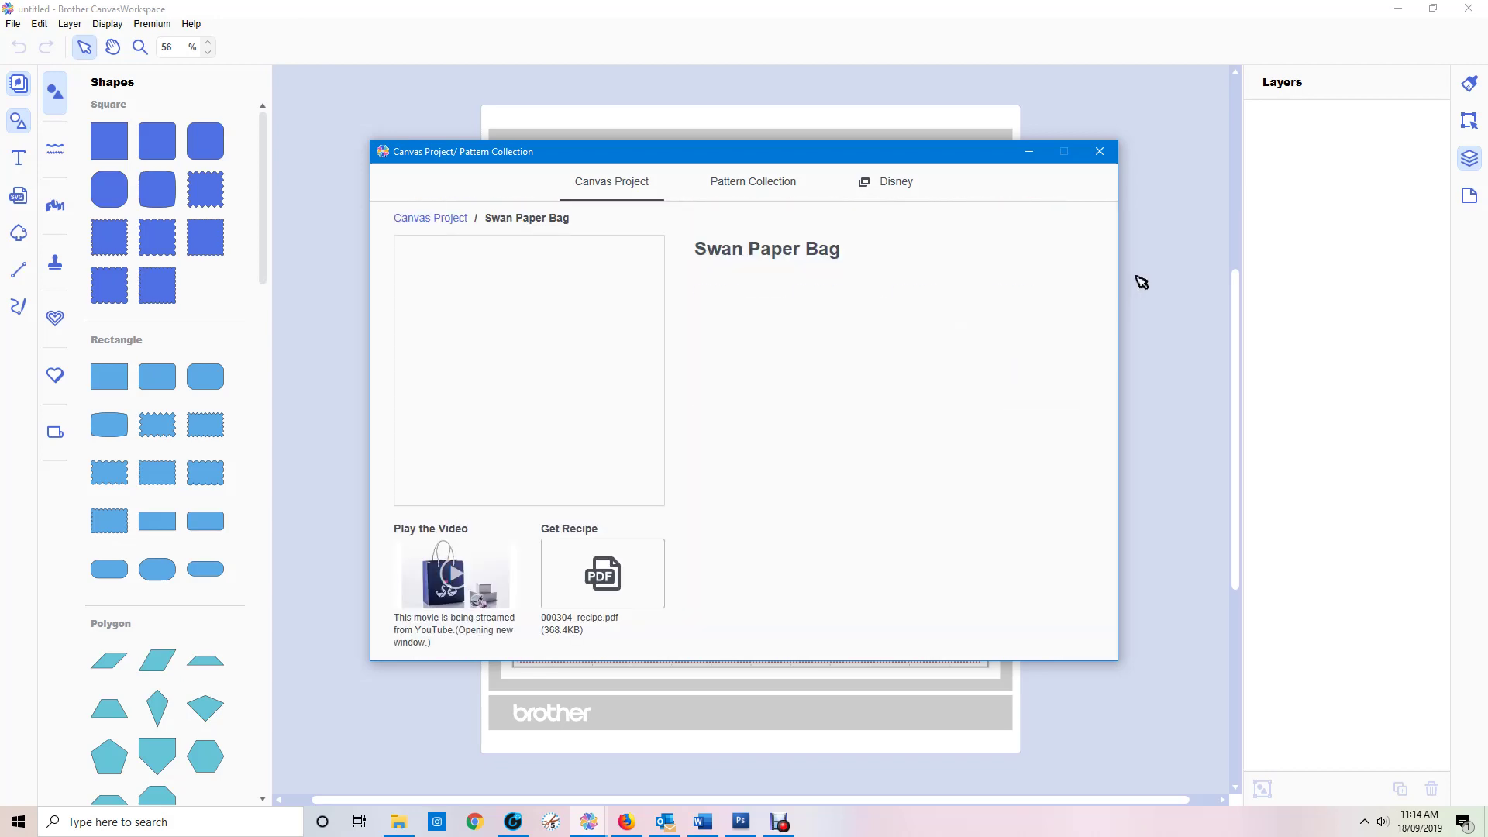
{"action": "left_click", "coordinate": [1020, 359]}
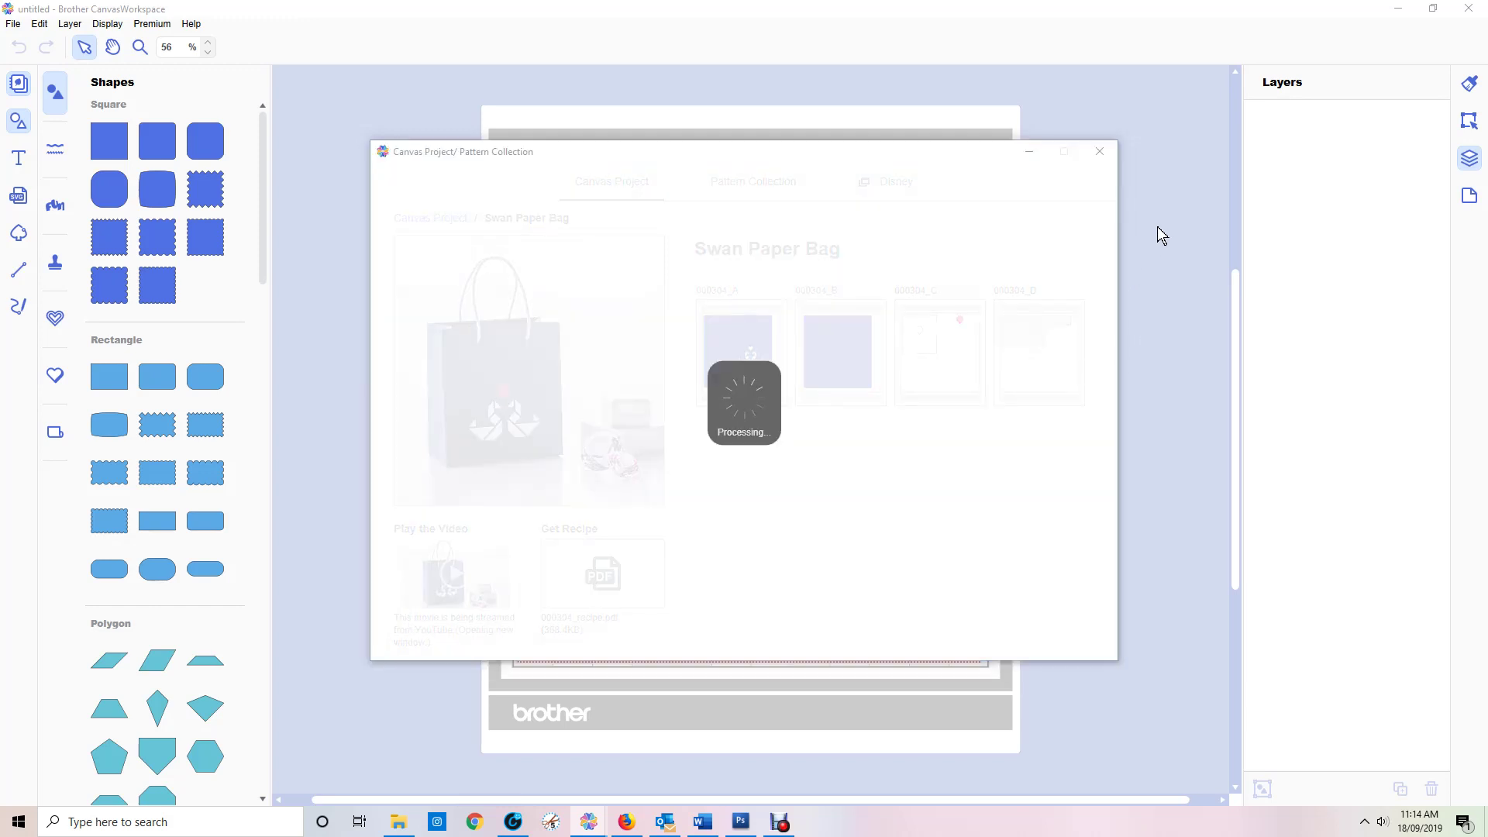
{"action": "left_click", "coordinate": [1099, 151]}
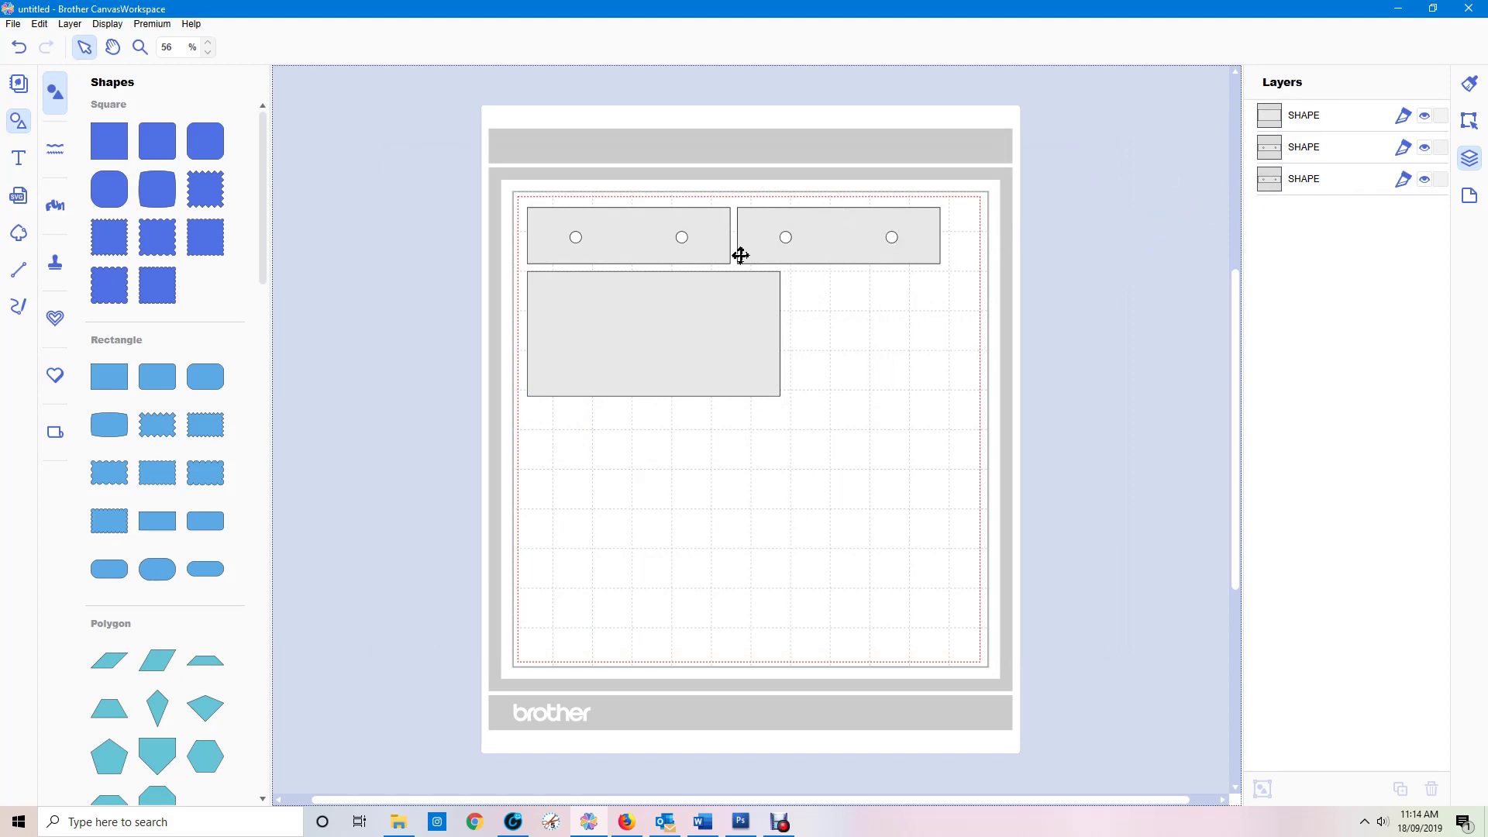
Add a plain rectangle over the second holed strip and reduce its height so it fits inside the strip, covering both holes.
{"action": "left_click", "coordinate": [817, 253]}
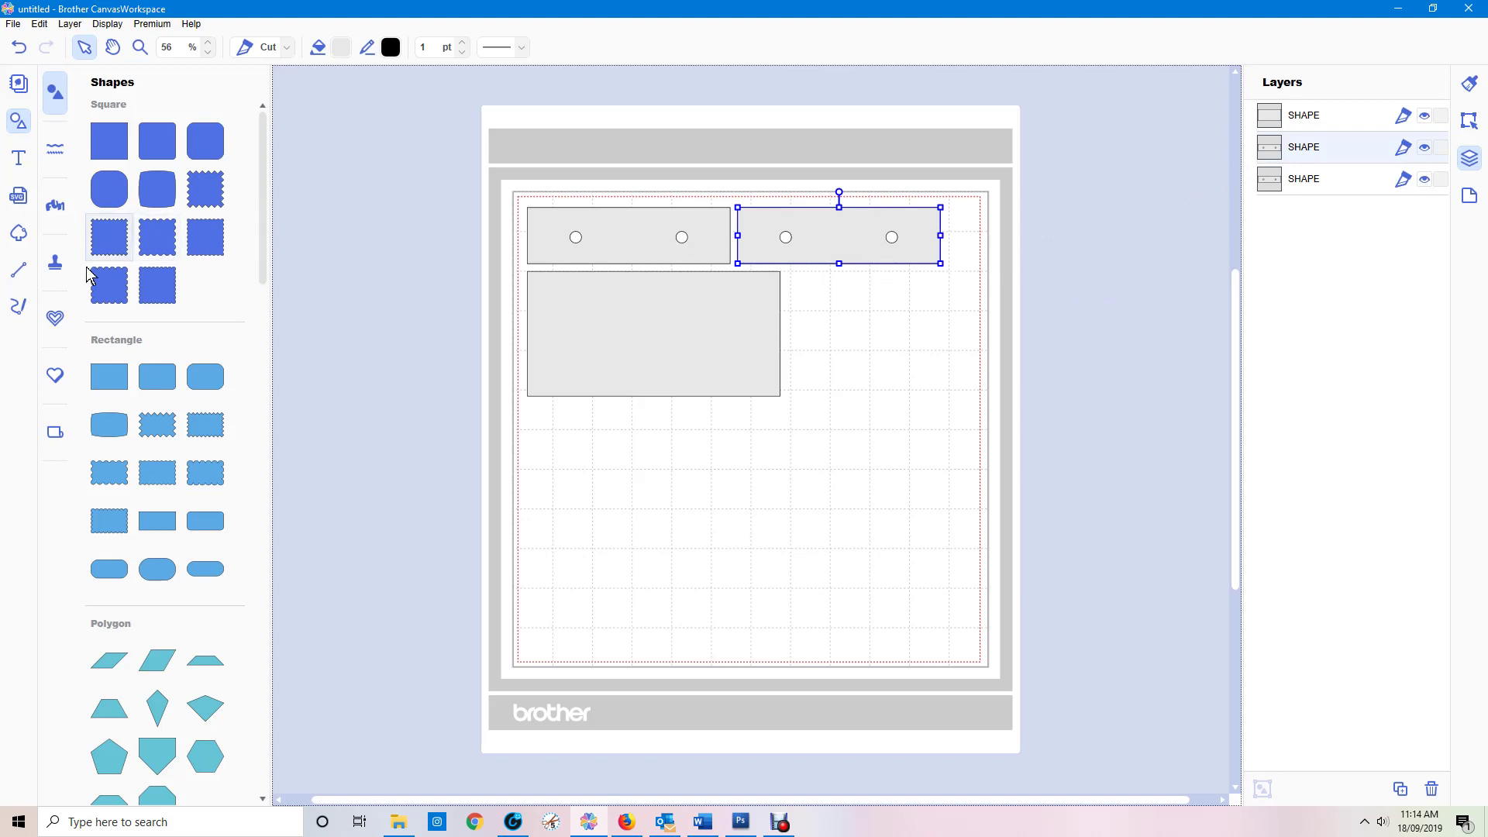
{"action": "left_click", "coordinate": [99, 386]}
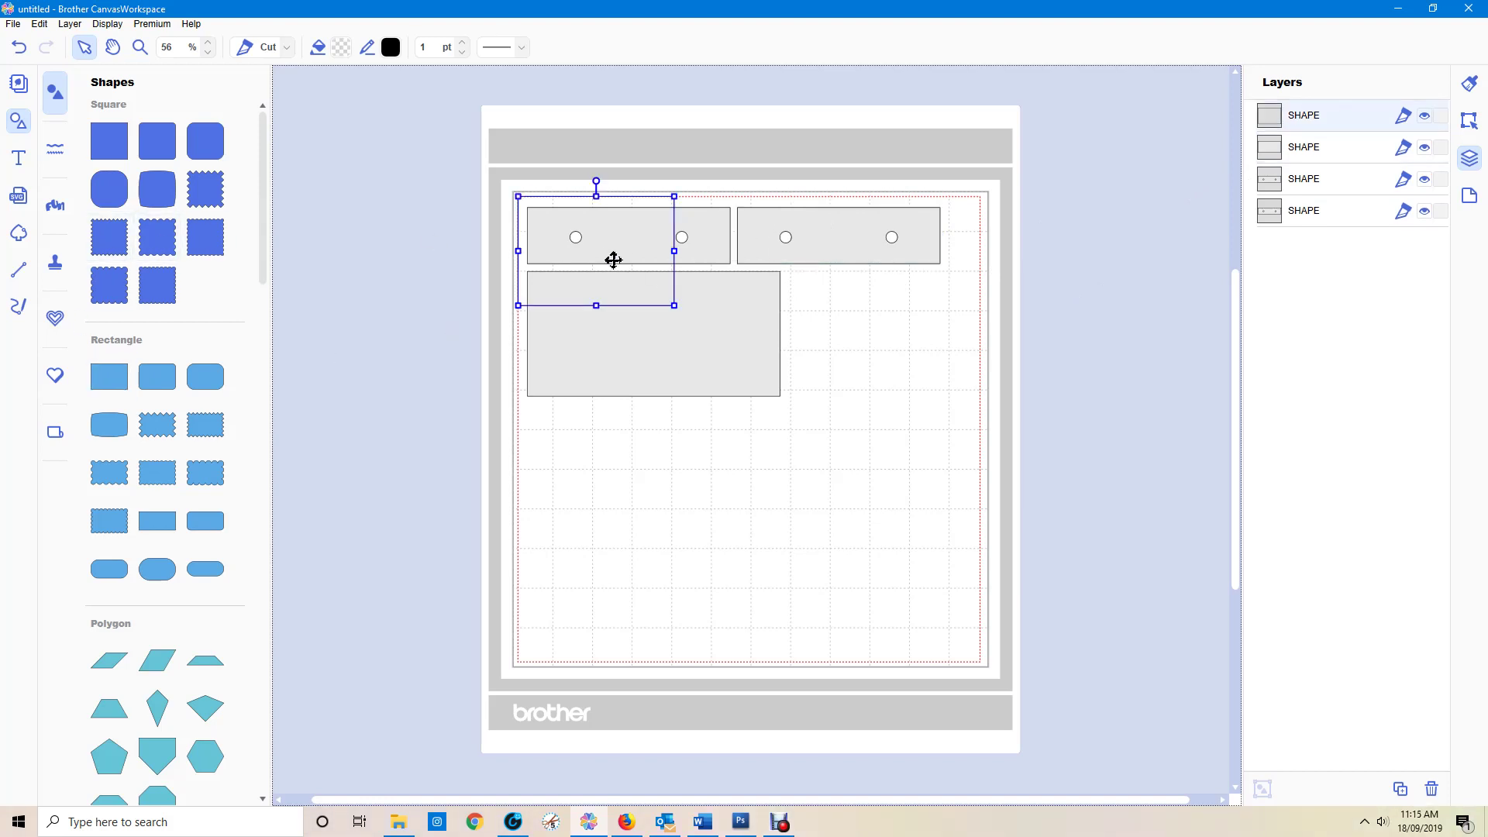
{"action": "left_click_drag", "start_coordinate": [615, 259], "coordinate": [861, 284]}
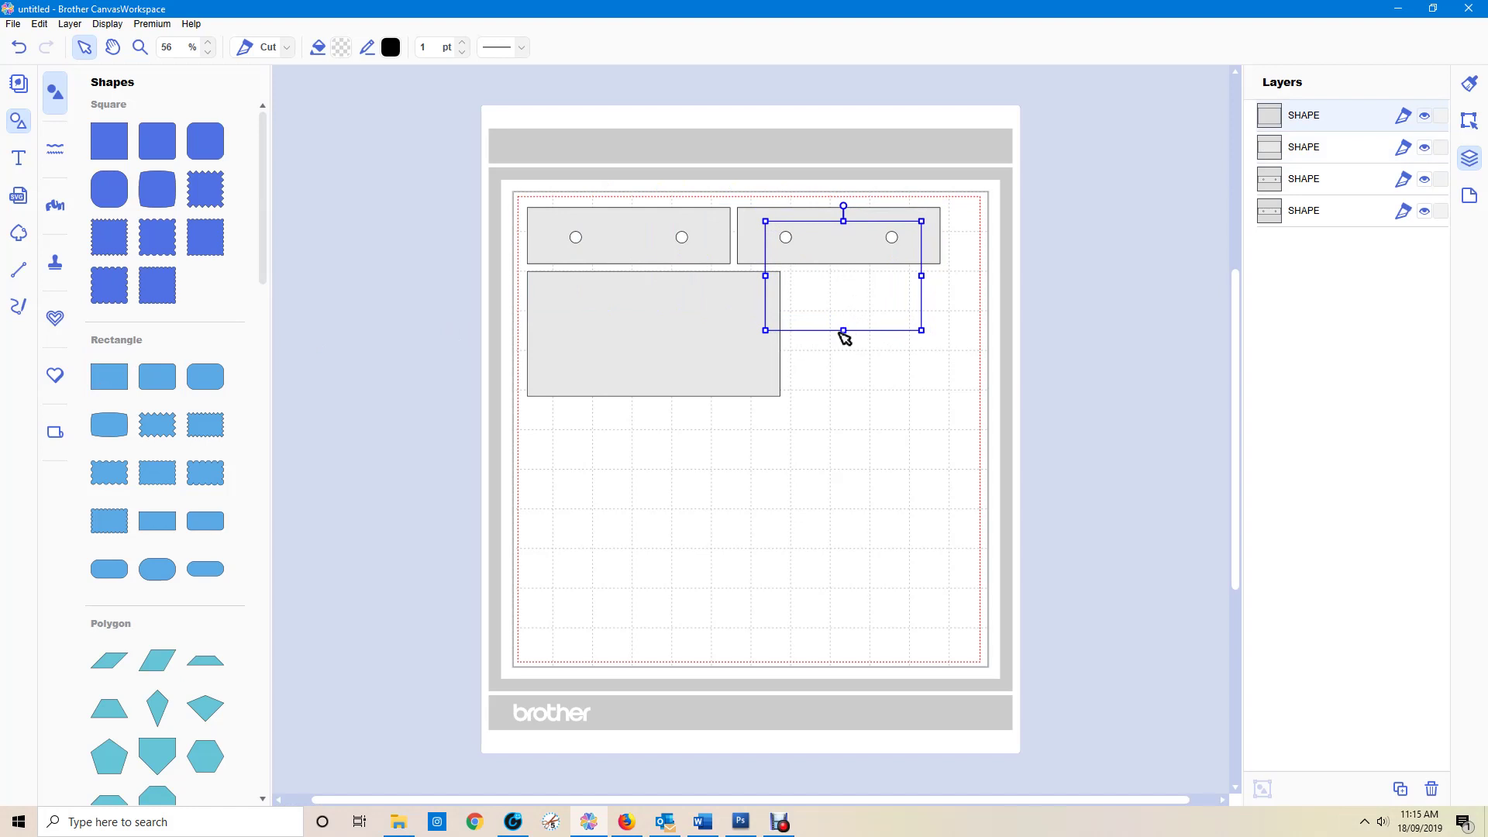
{"action": "left_click_drag", "start_coordinate": [843, 330], "coordinate": [841, 251]}
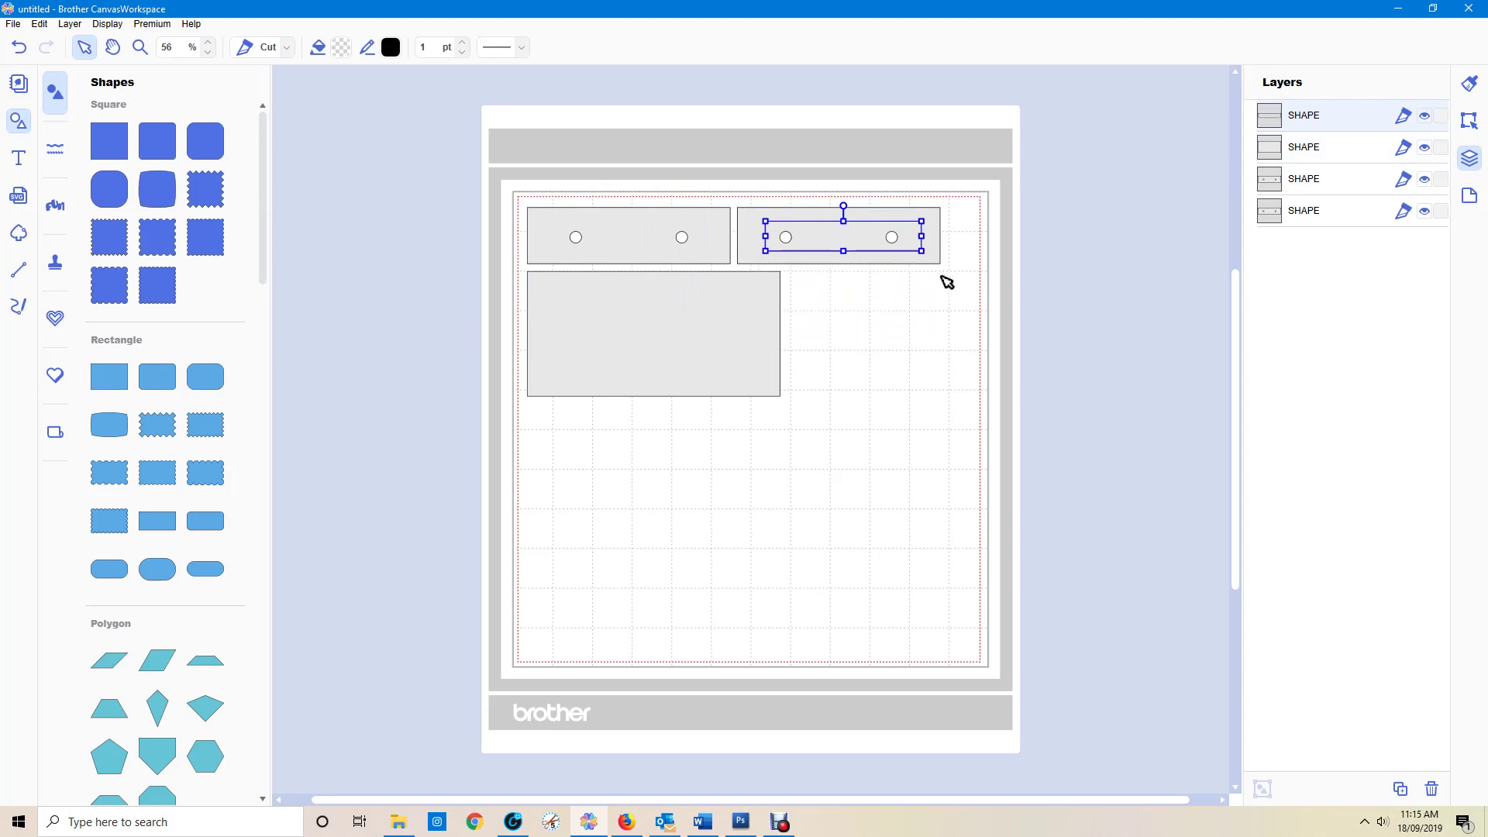
Weld the rectangle and the second holed strip into one shape, and select the merged strip to check it.
{"action": "left_click_drag", "start_coordinate": [969, 276], "coordinate": [800, 205]}
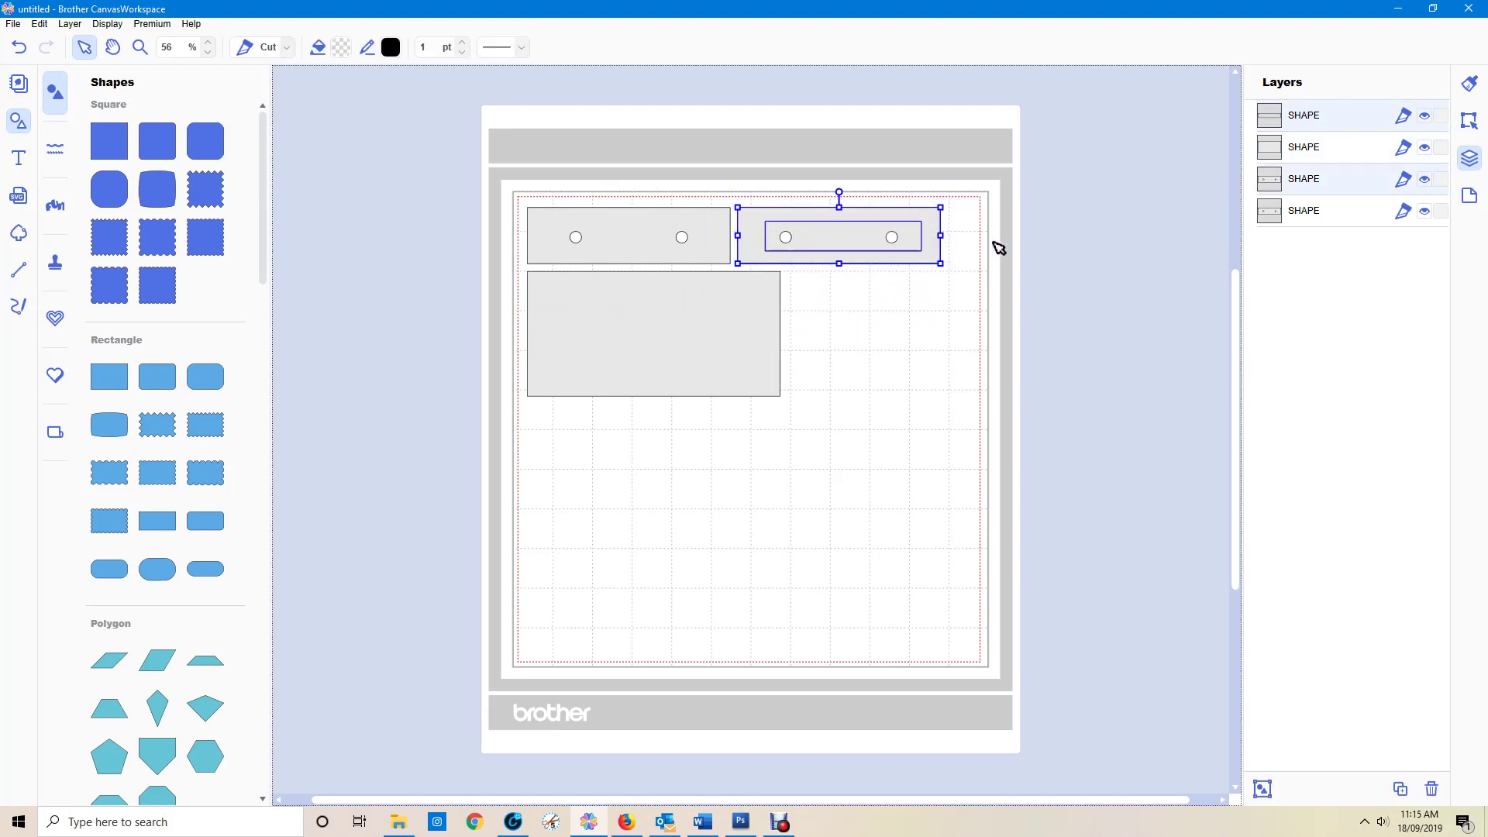
{"action": "left_click", "coordinate": [1470, 120]}
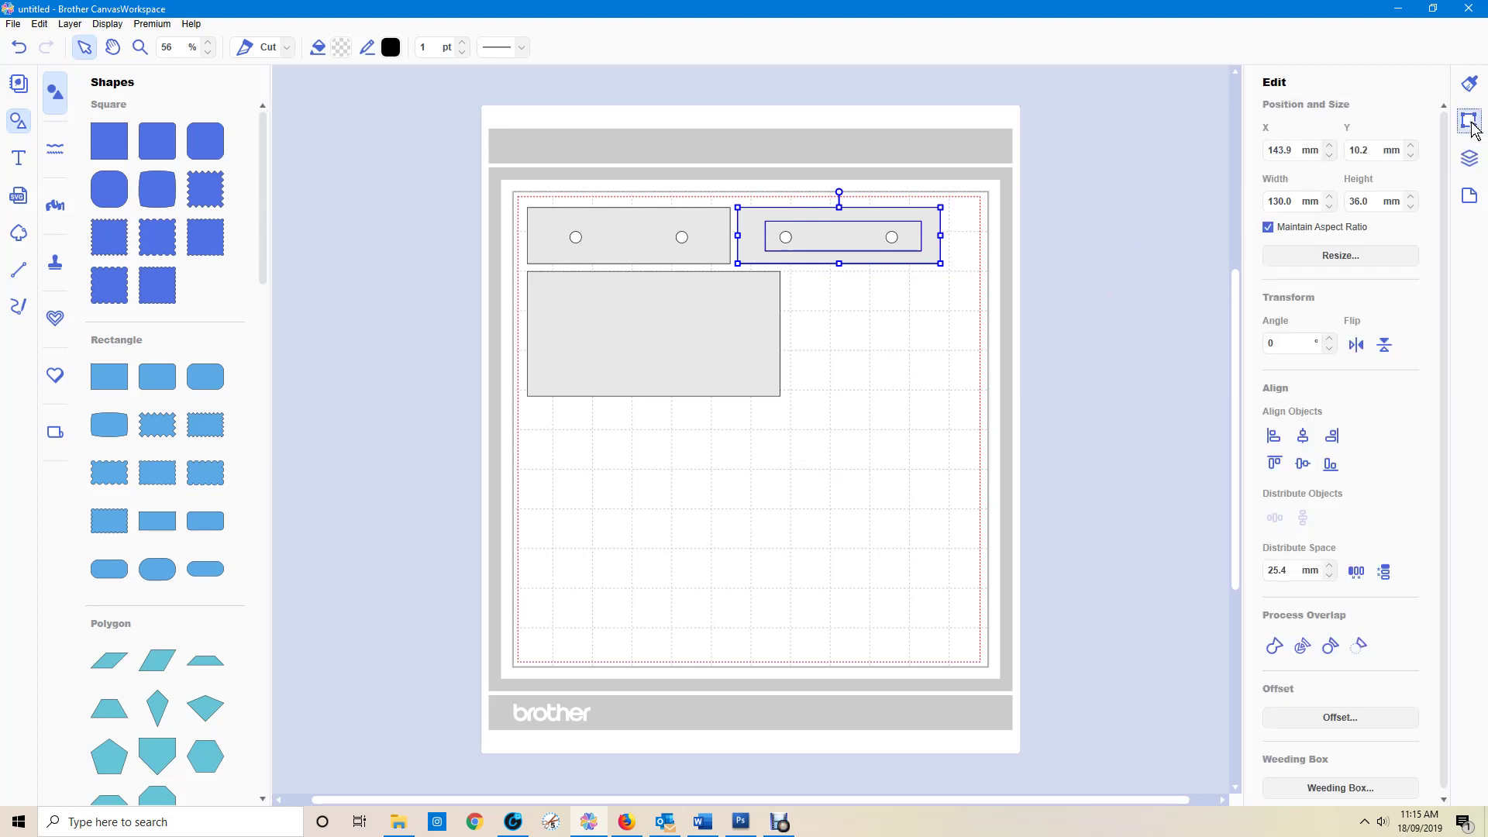
{"action": "left_click", "coordinate": [1275, 648]}
{"action": "left_click", "coordinate": [1128, 500]}
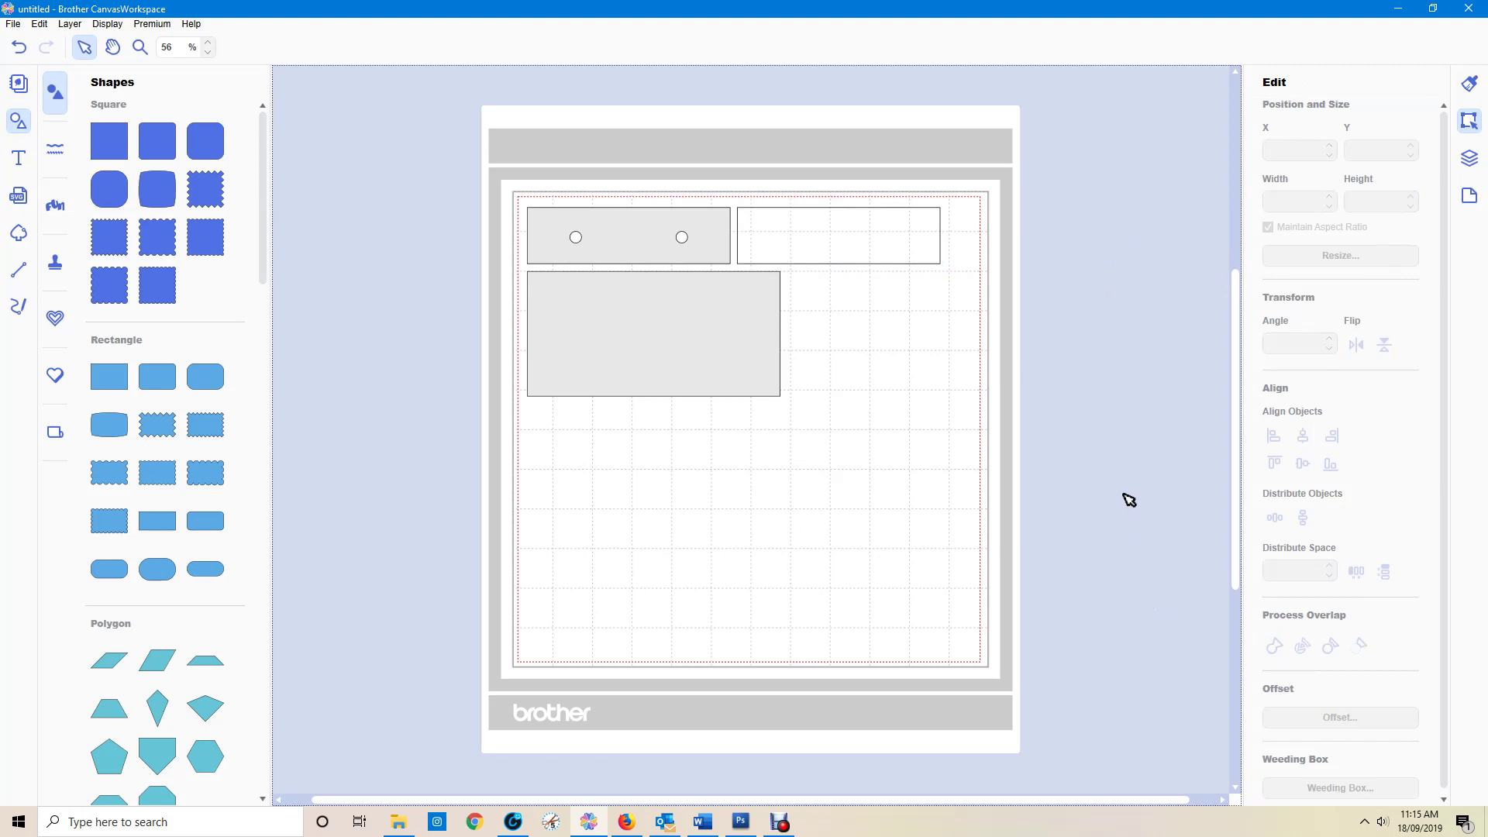
{"action": "left_click", "coordinate": [884, 239]}
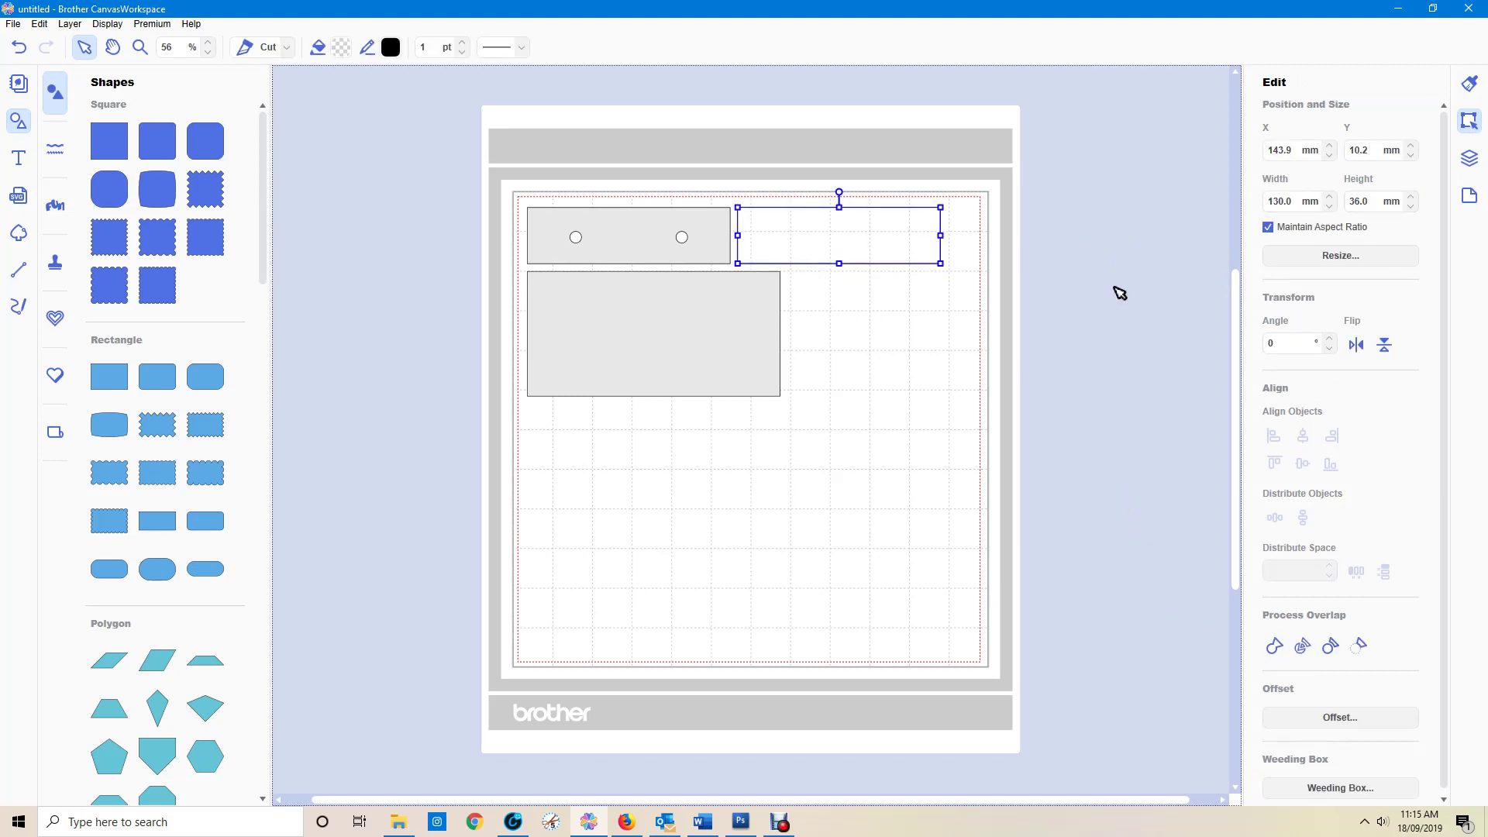
Undo the weld as well as the rectangle's resizing, placement and insertion.
{"action": "key", "text": "ctrl+z"}
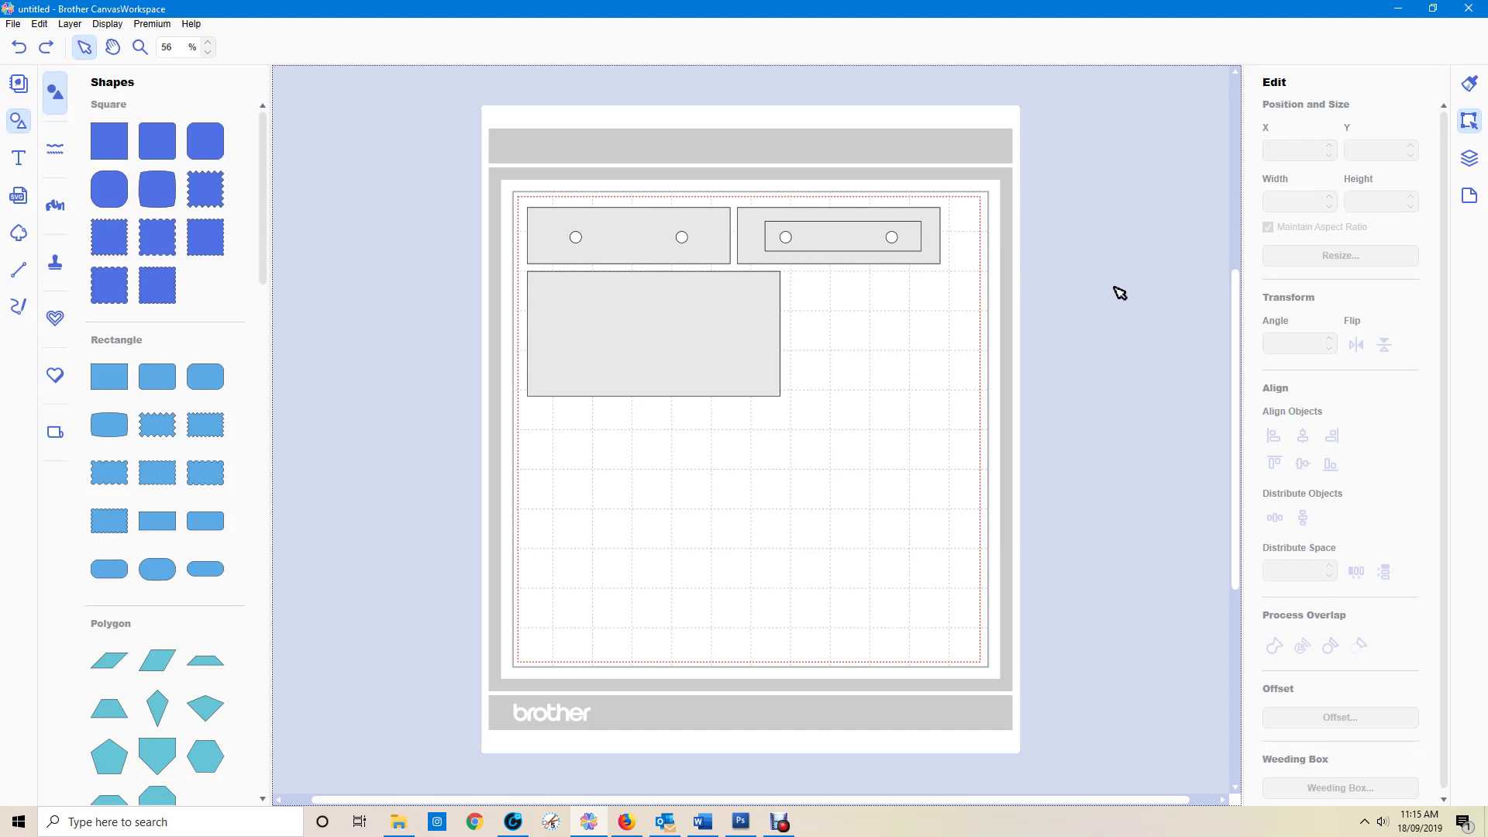
{"action": "key", "text": "ctrl+z"}
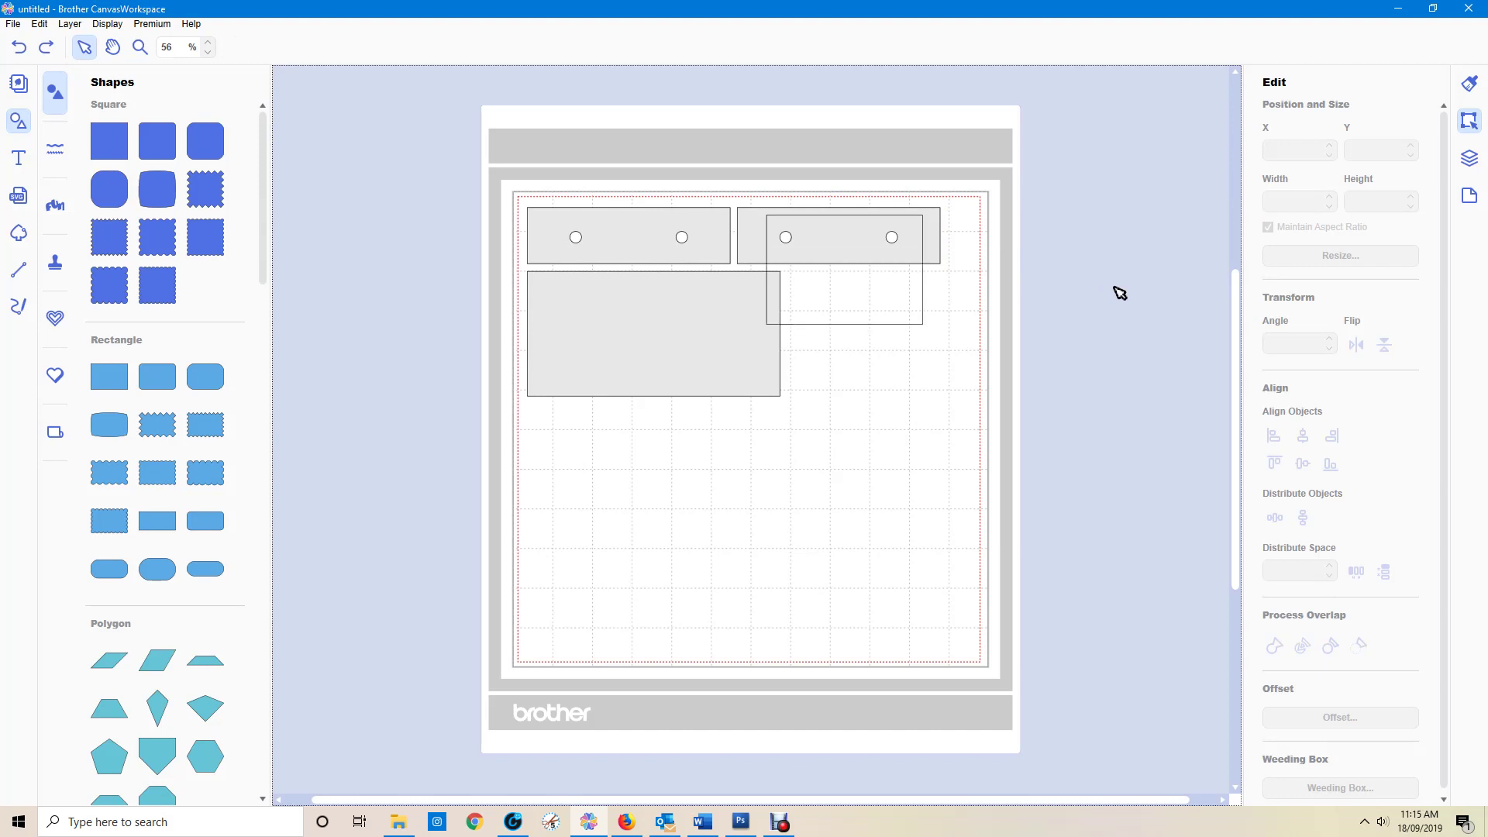
{"action": "key", "text": "ctrl+z"}
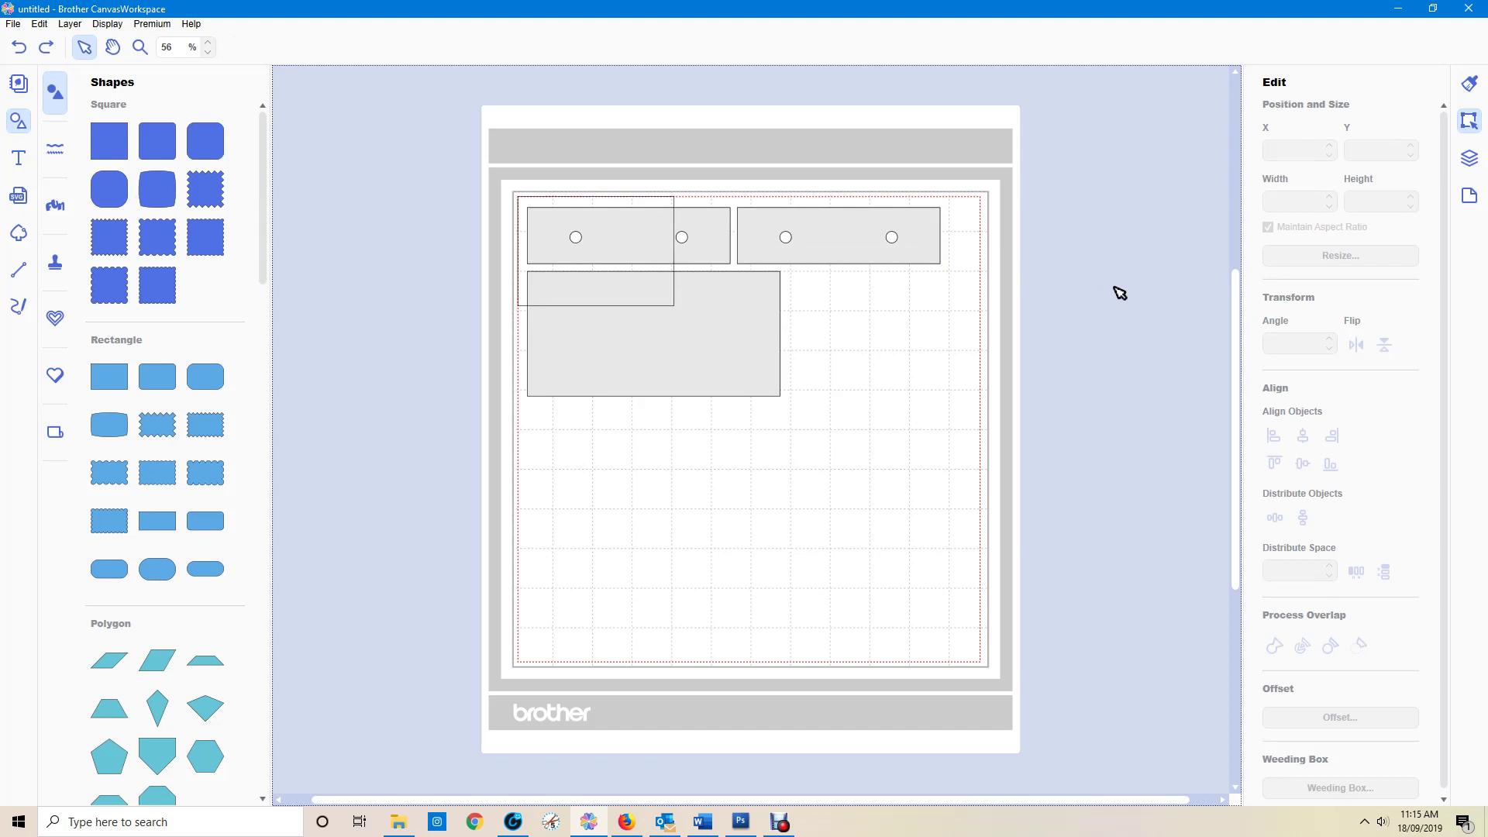
{"action": "key", "text": "ctrl+z"}
Start a new blank project without saving the bag pattern changes.
{"action": "left_click", "coordinate": [13, 24]}
{"action": "left_click", "coordinate": [37, 45]}
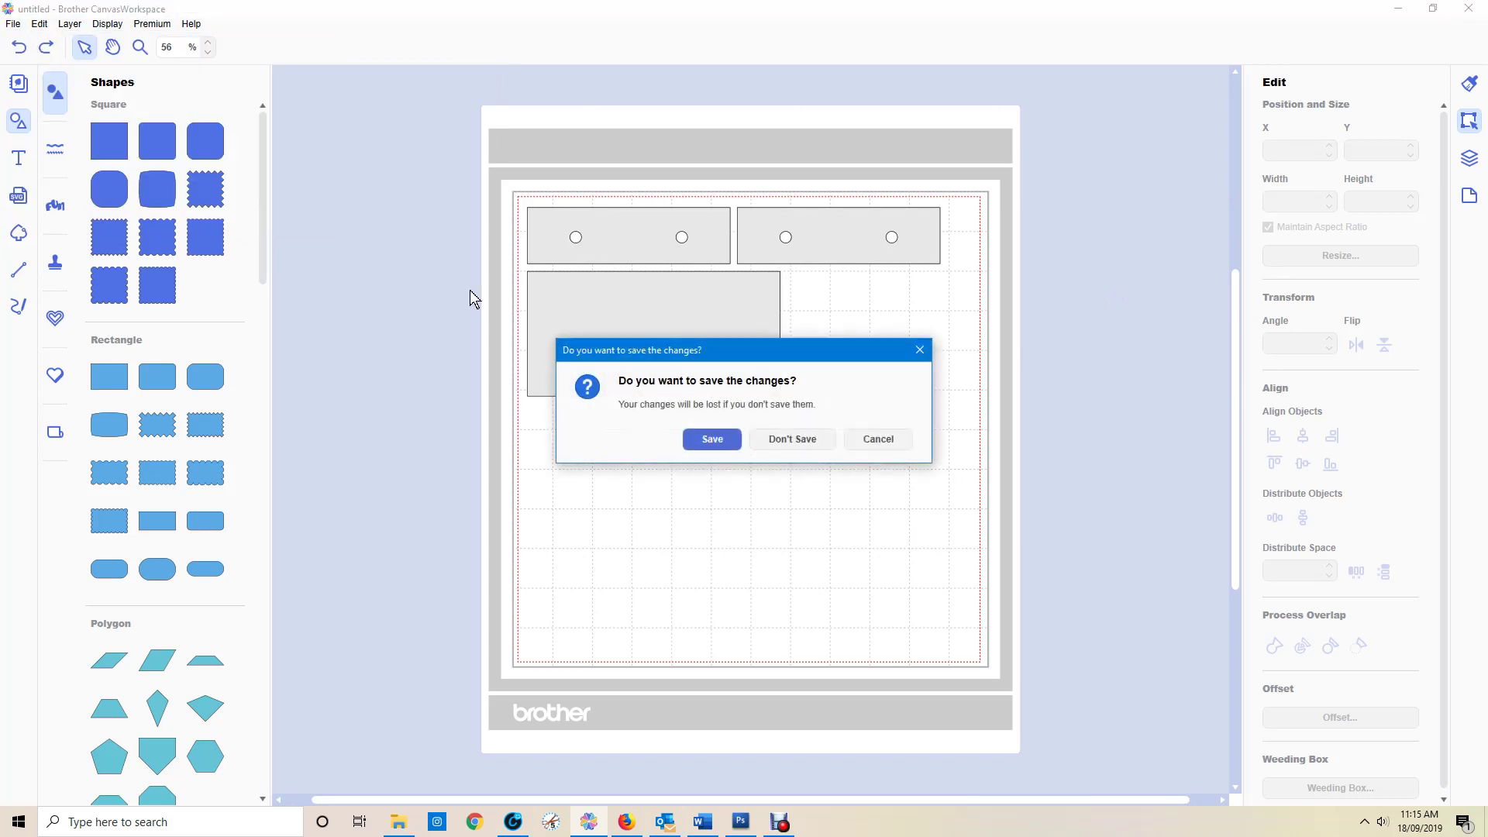
{"action": "left_click", "coordinate": [797, 436]}
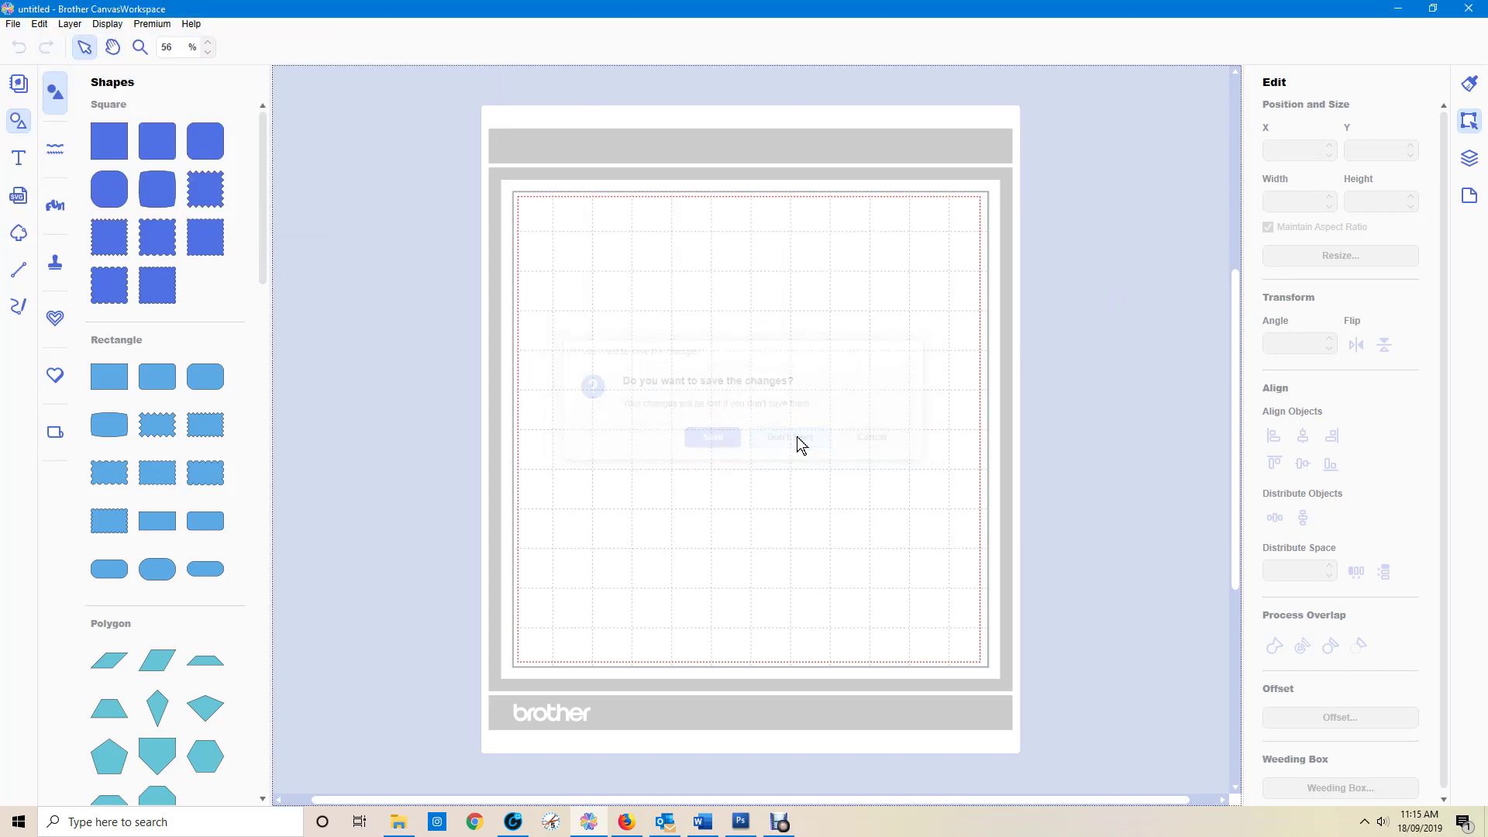
{"action": "left_click", "coordinate": [13, 24]}
{"action": "left_click", "coordinate": [409, 358]}
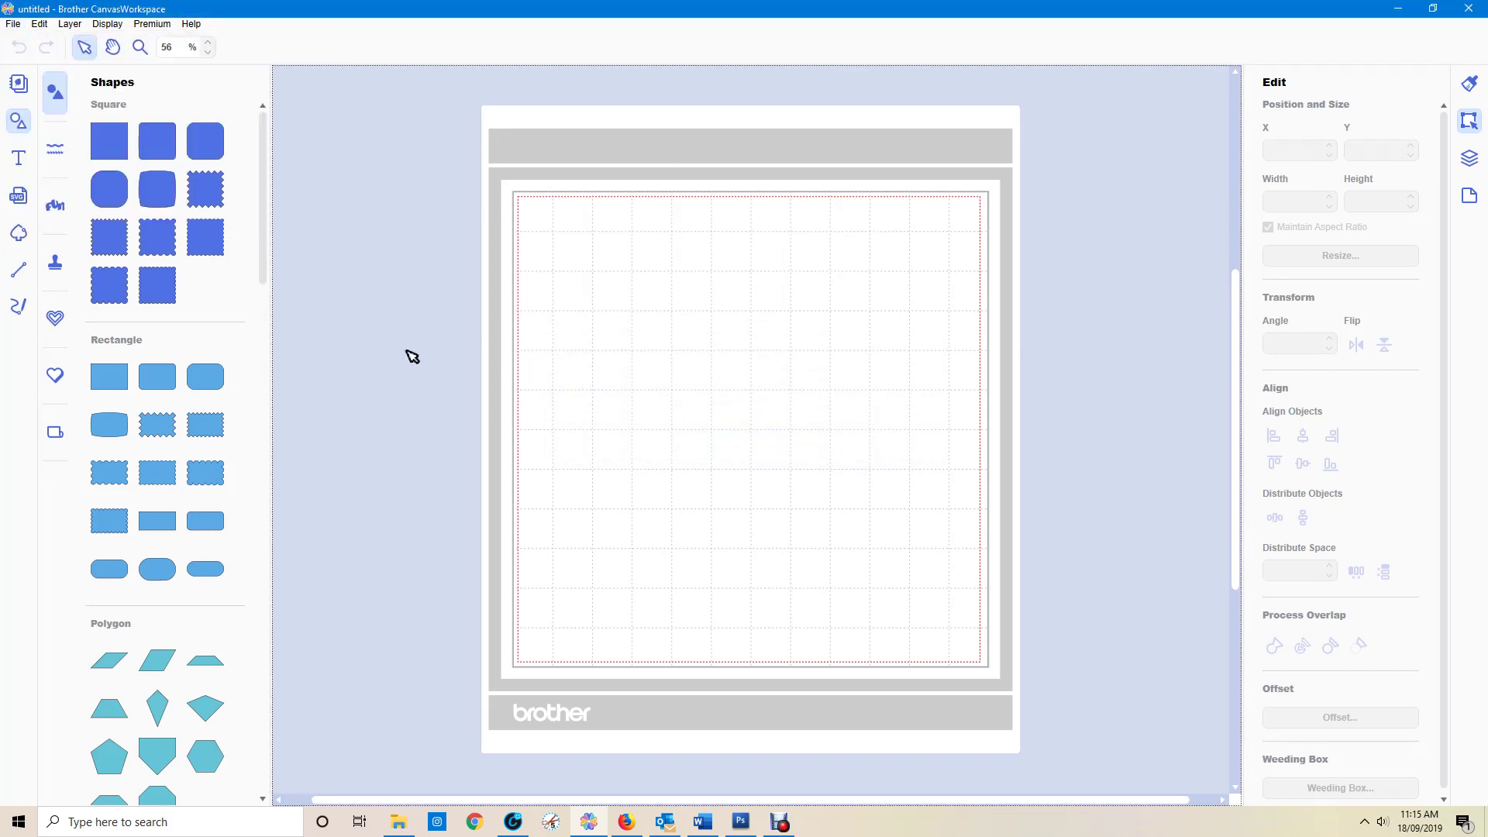
Insert pattern 000304_A from the Swan Paper Bag project into the blank project.
{"action": "left_click", "coordinate": [20, 85]}
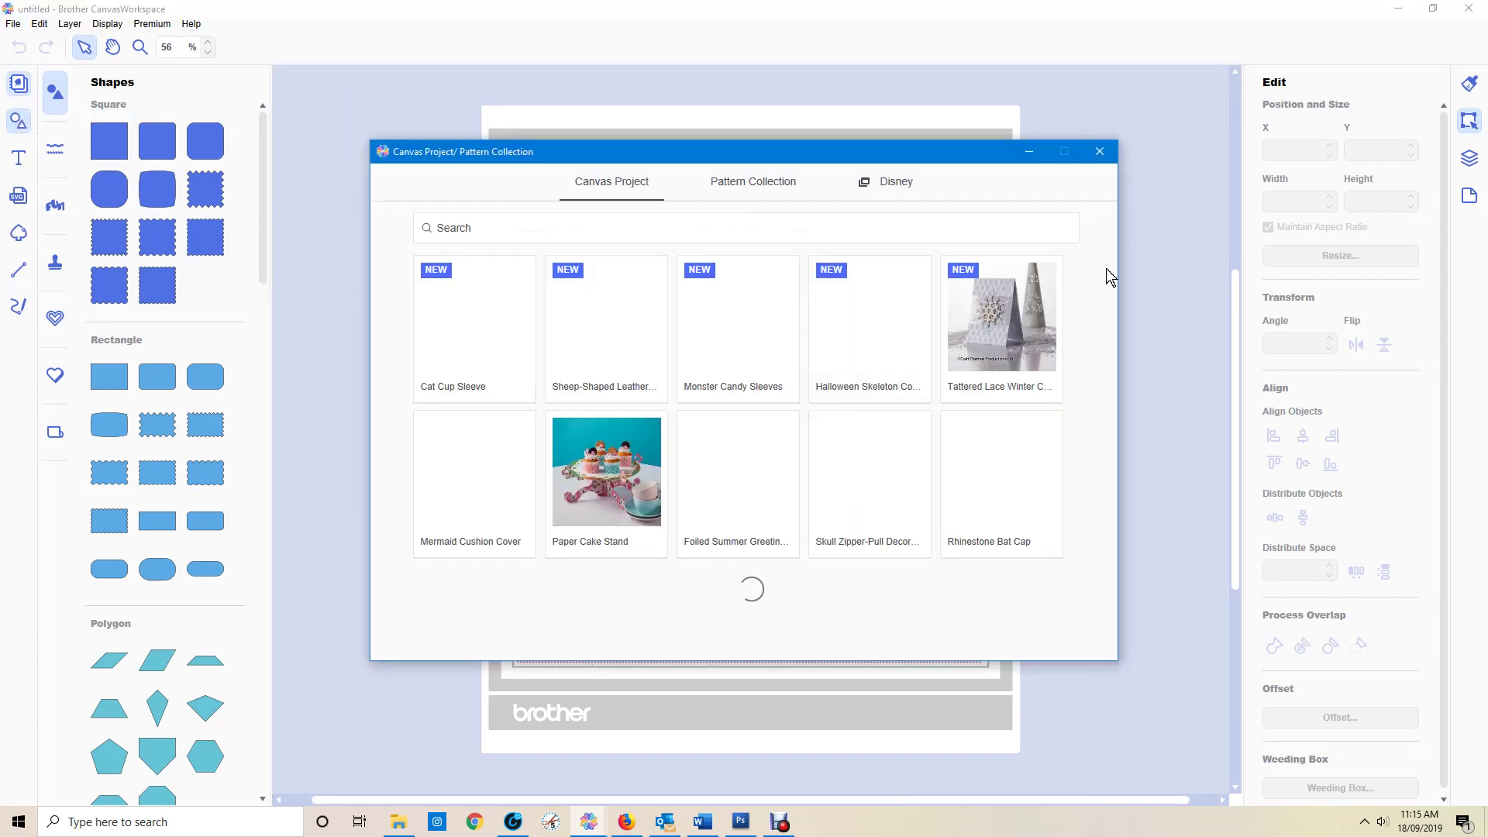
{"action": "scroll", "coordinate": [1108, 291], "scroll_direction": "down", "scroll_amount": 1}
{"action": "left_click_drag", "start_coordinate": [1108, 291], "coordinate": [1103, 470]}
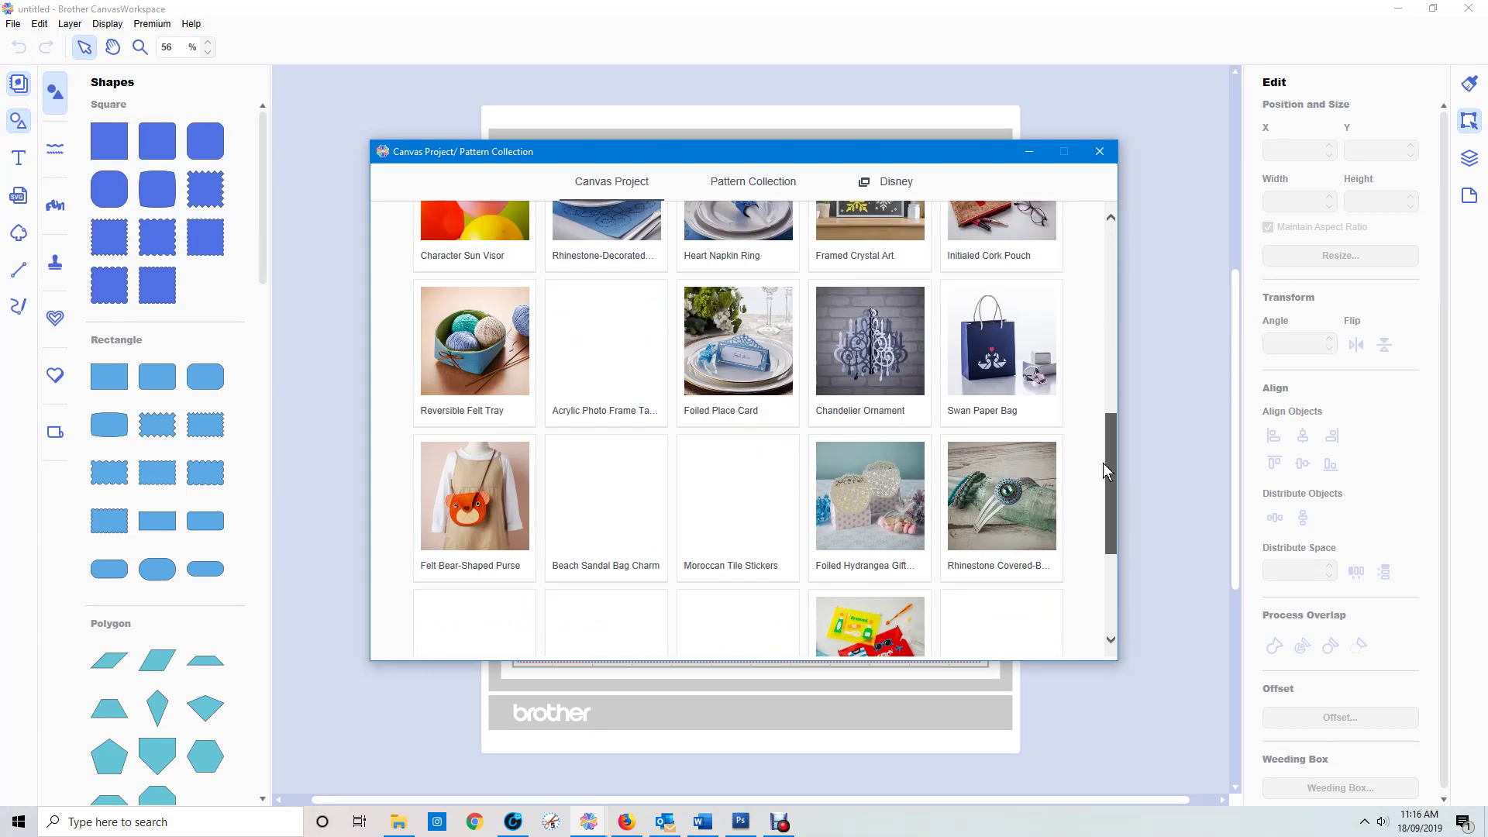
{"action": "left_click", "coordinate": [997, 348]}
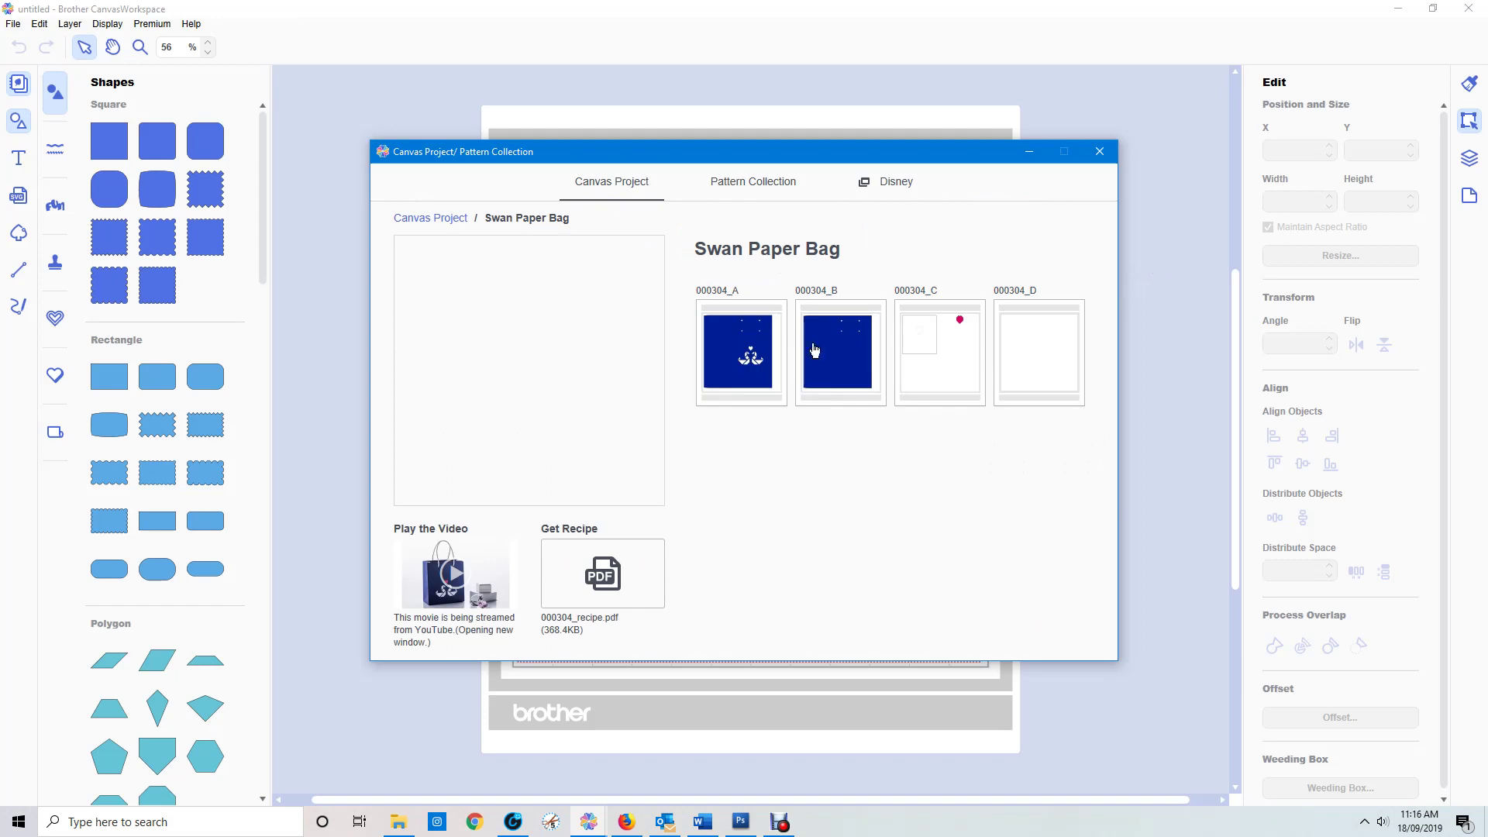
{"action": "left_click", "coordinate": [718, 350]}
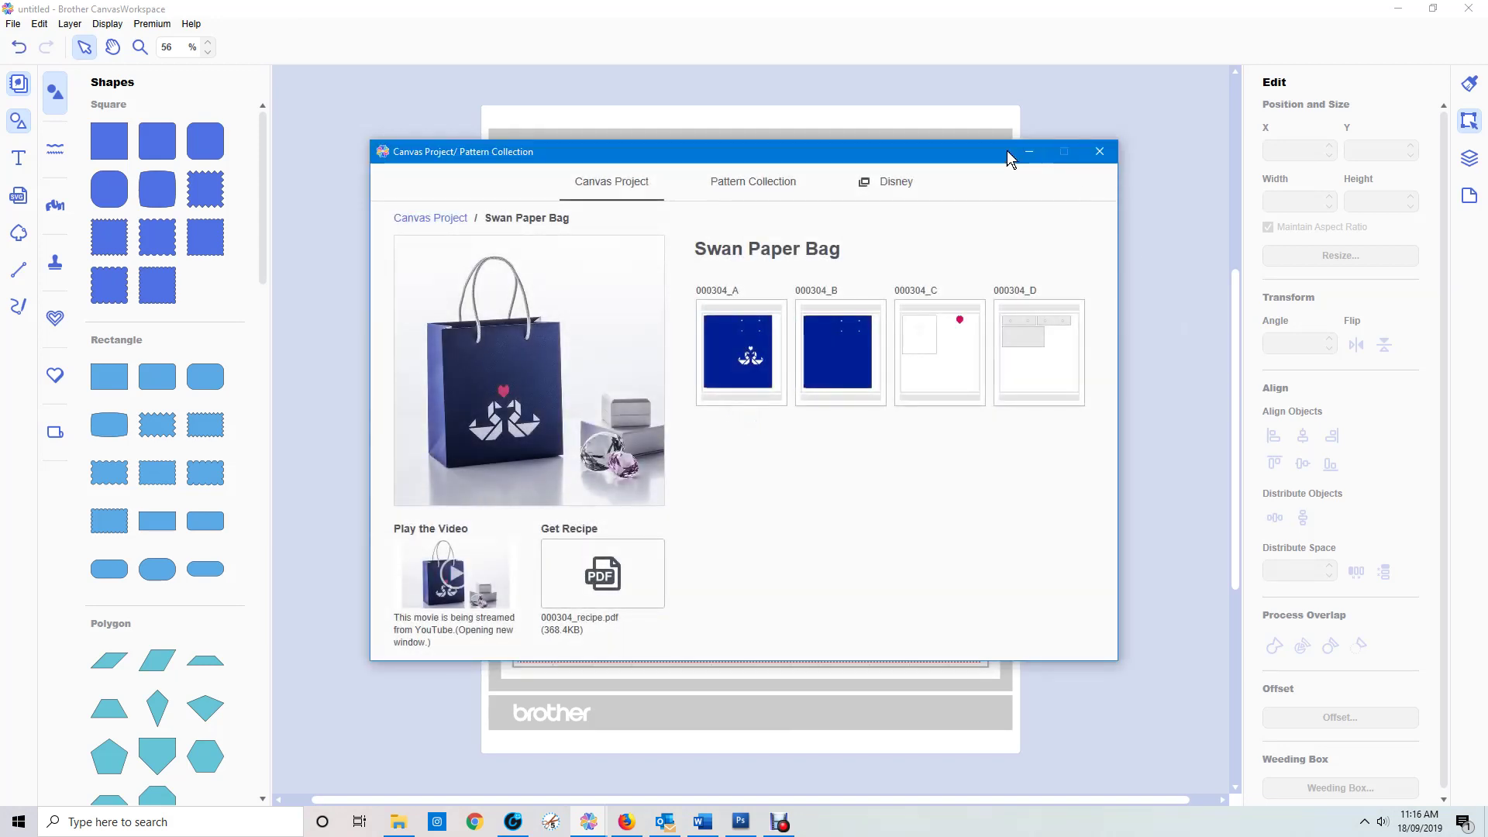
{"action": "left_click", "coordinate": [1099, 151]}
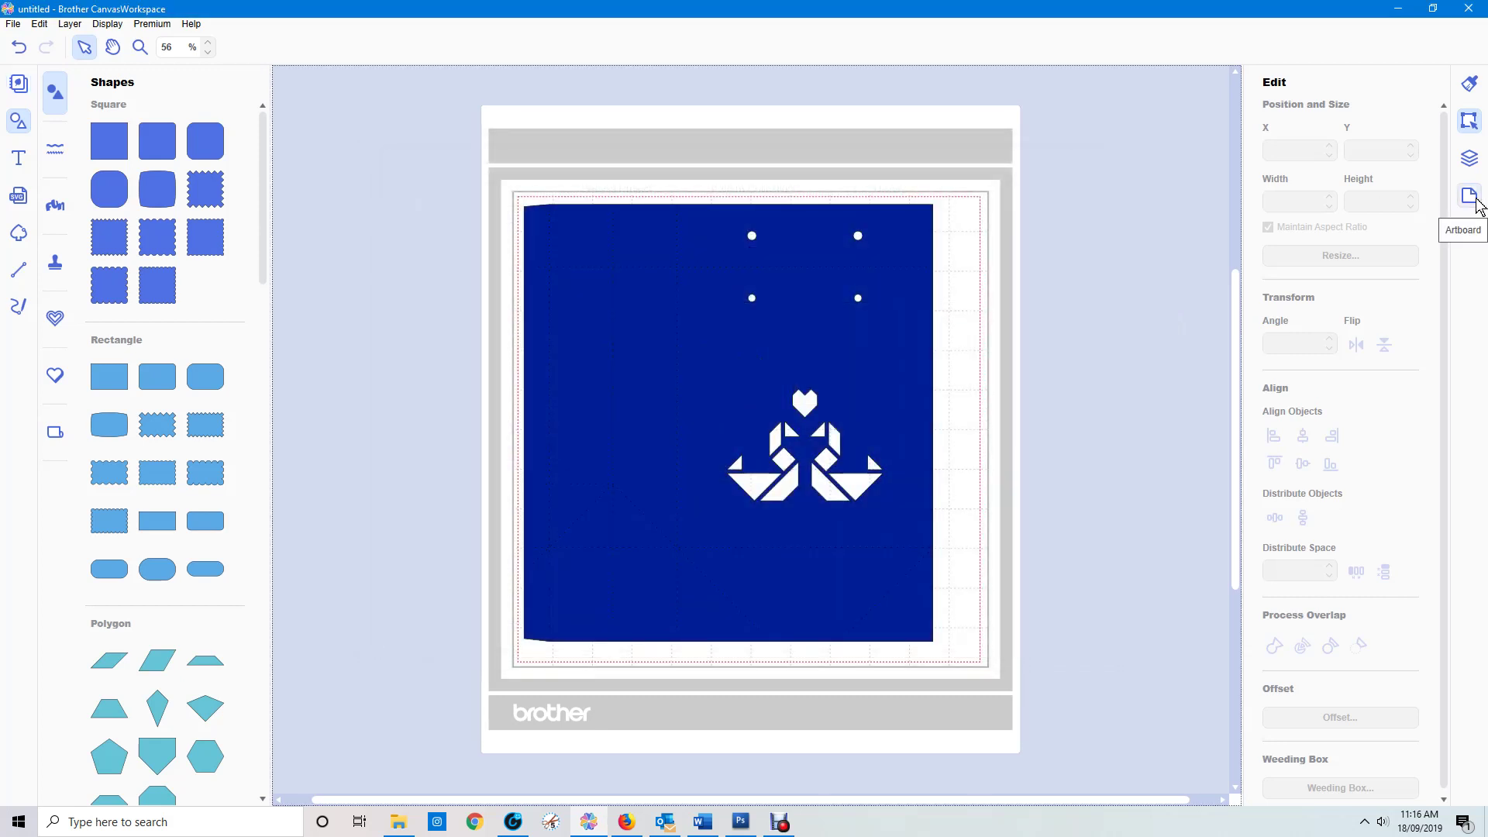
Hide the blue bag shape's layer and apply a medium dashed line style to the group of fold lines.
{"action": "left_click", "coordinate": [1470, 159]}
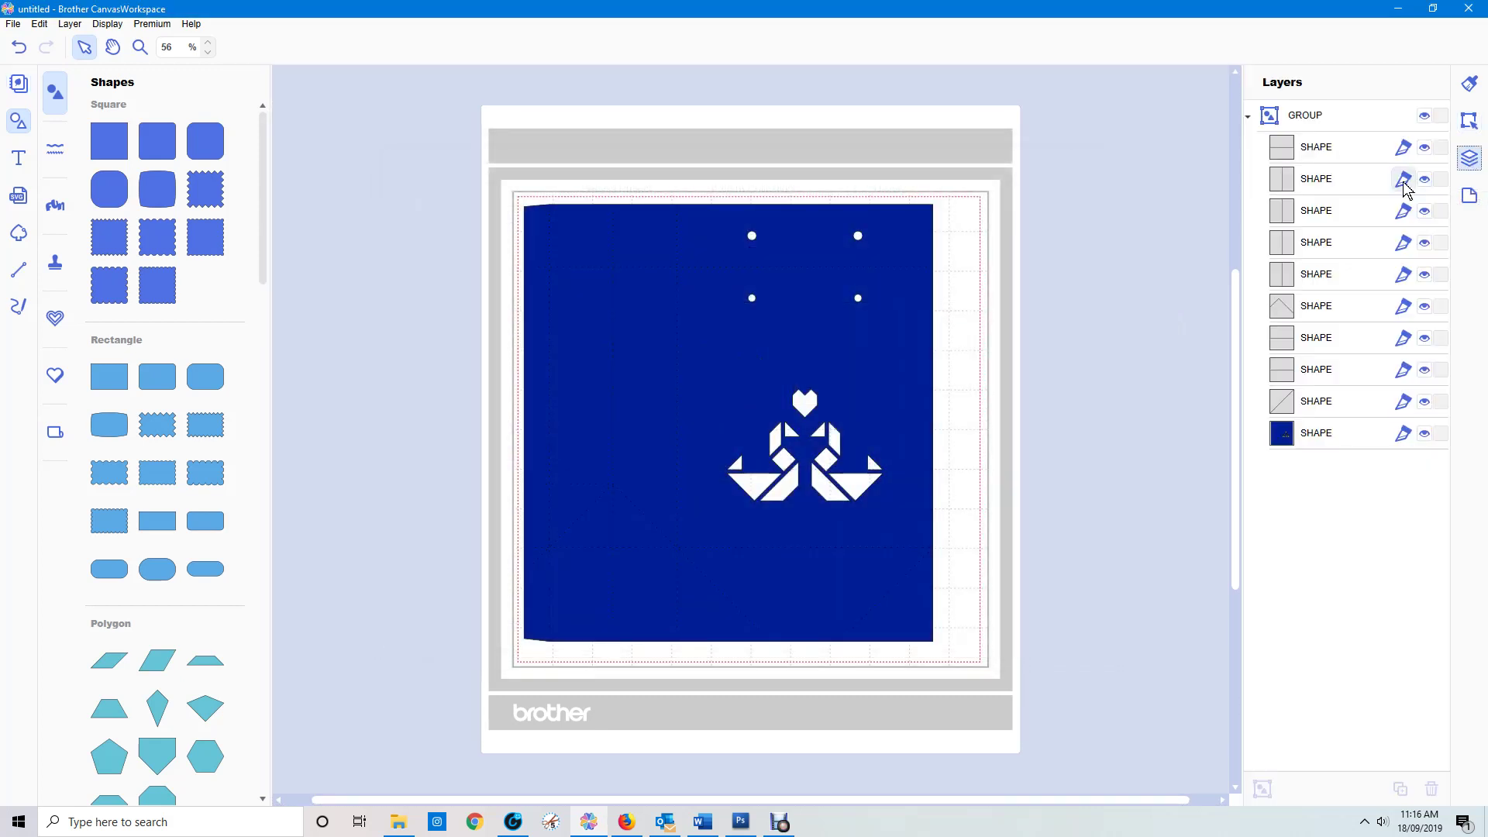
{"action": "left_click", "coordinate": [1424, 433]}
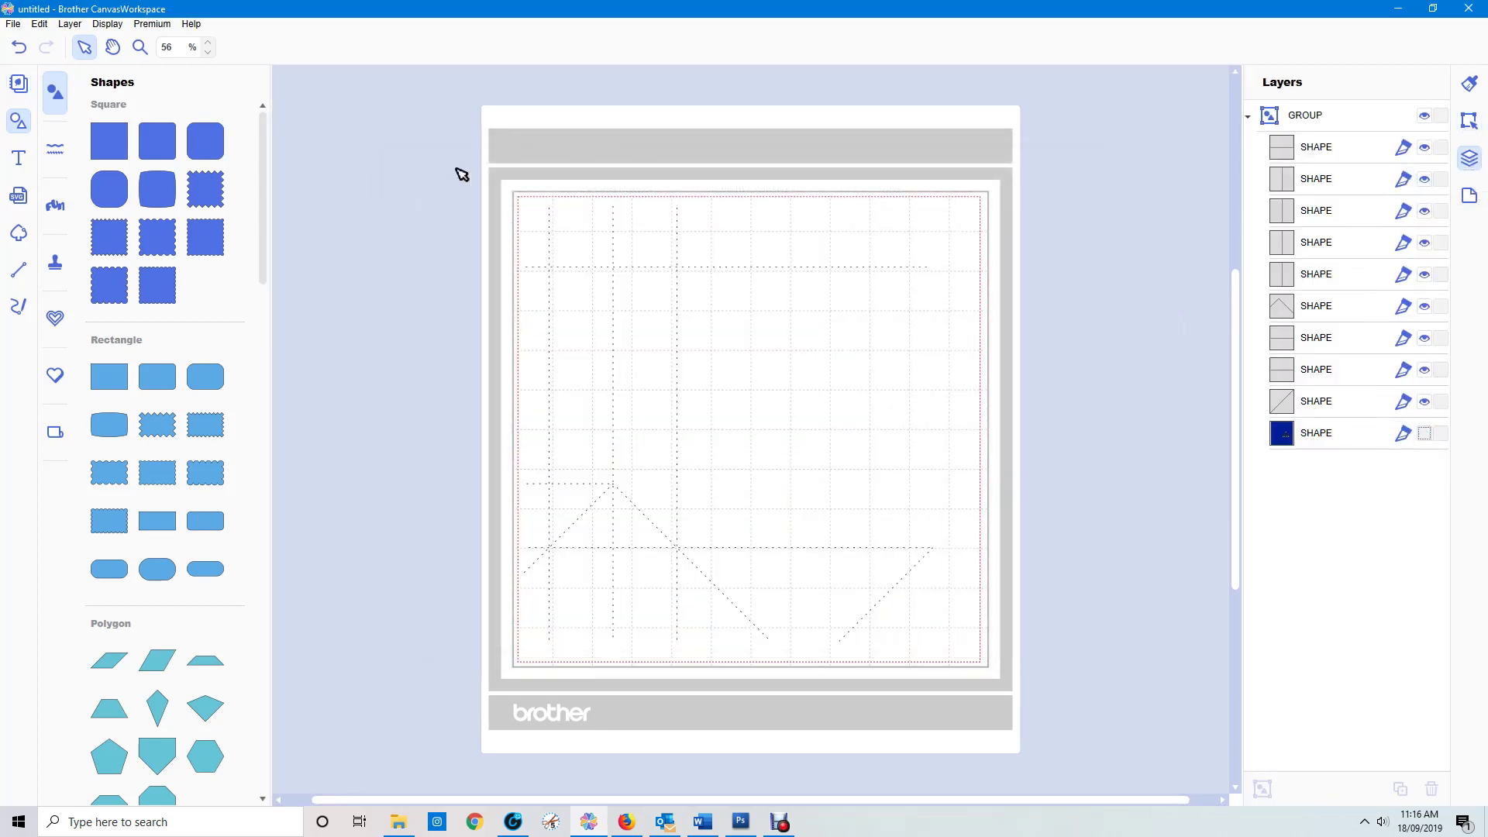
{"action": "left_click_drag", "start_coordinate": [458, 158], "coordinate": [1081, 714]}
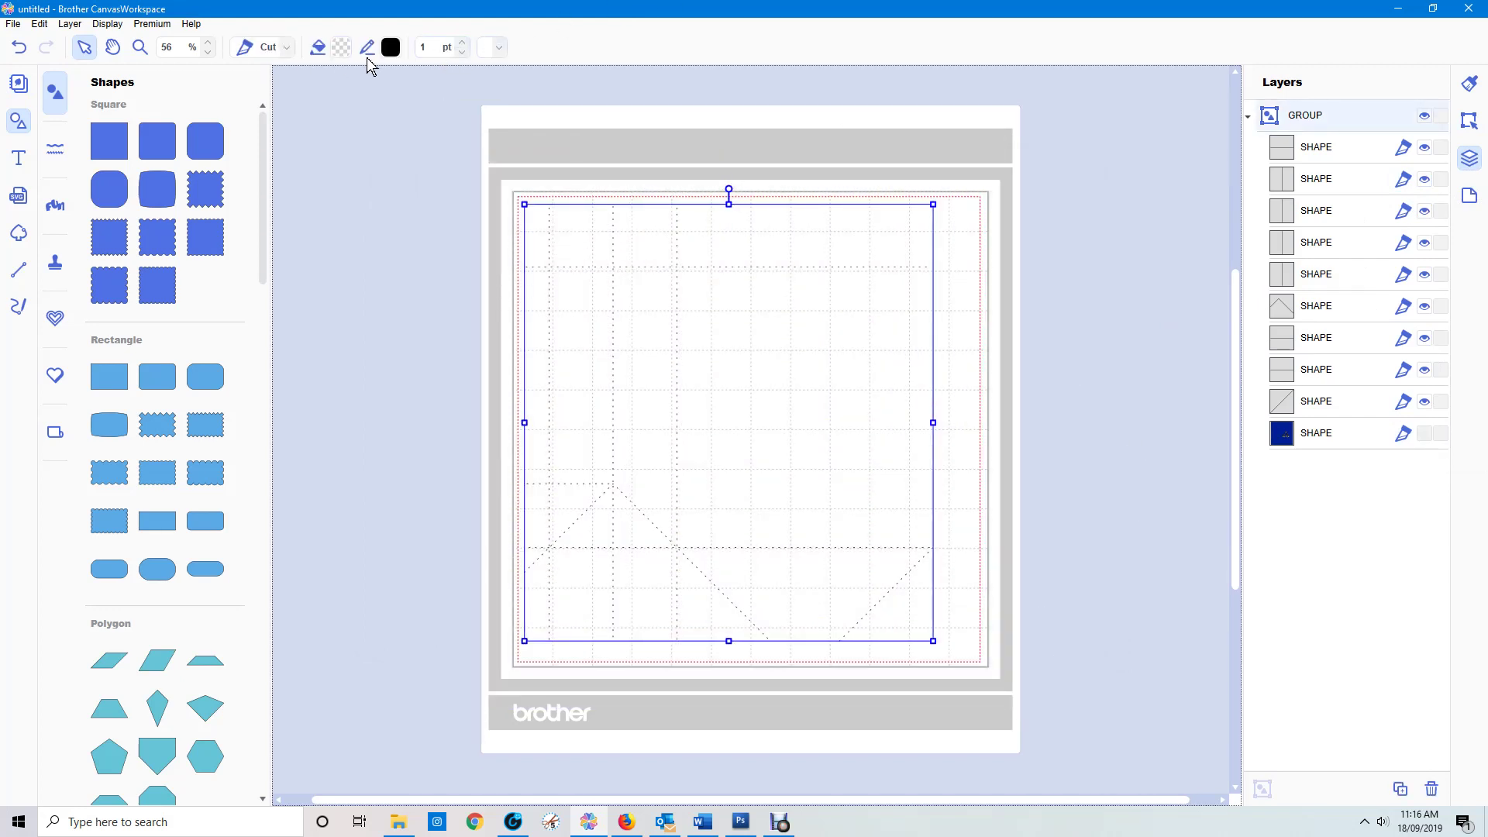
{"action": "left_click", "coordinate": [498, 50]}
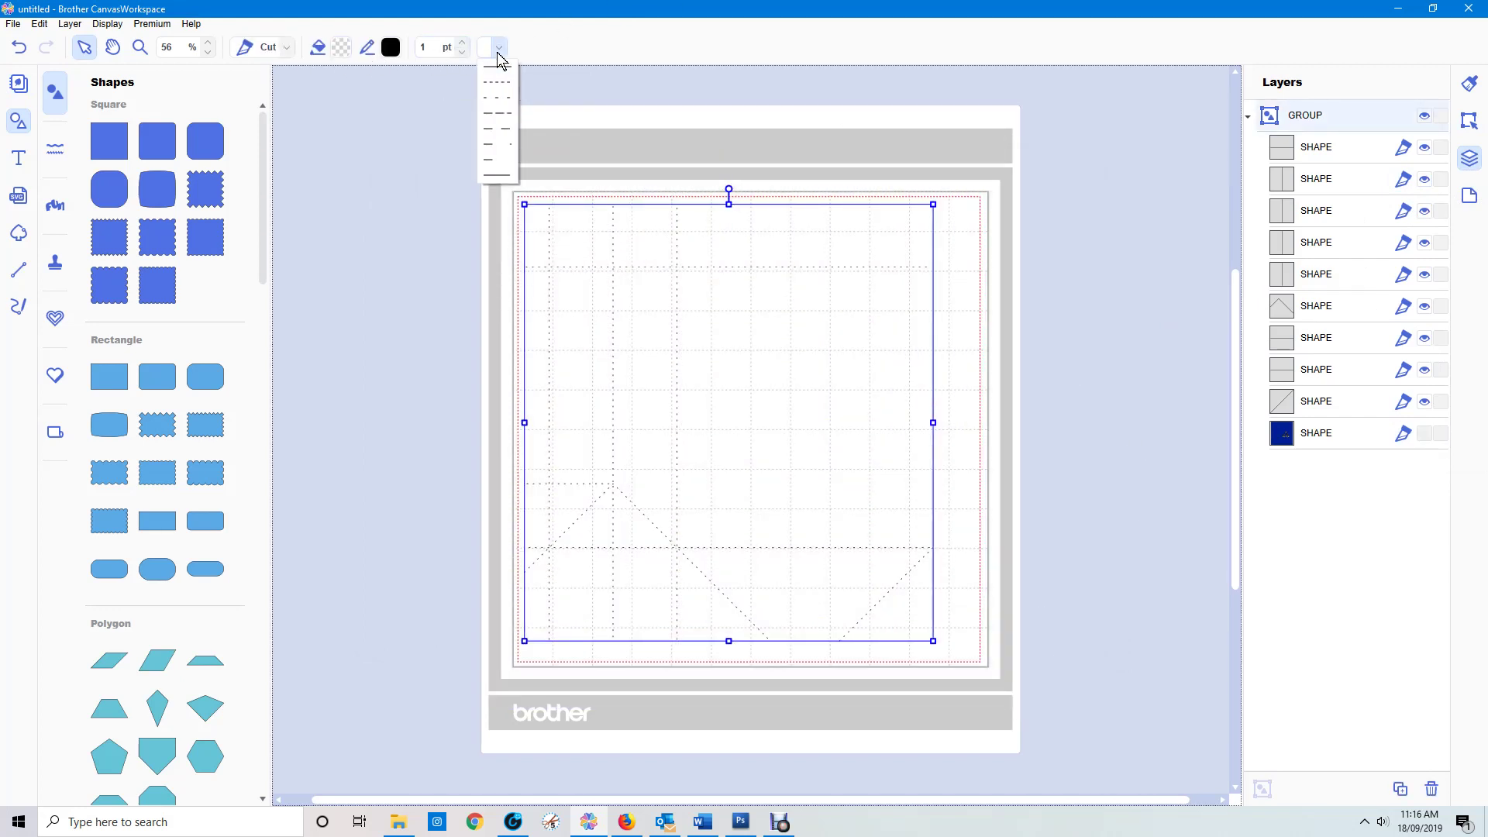
{"action": "left_click", "coordinate": [493, 130]}
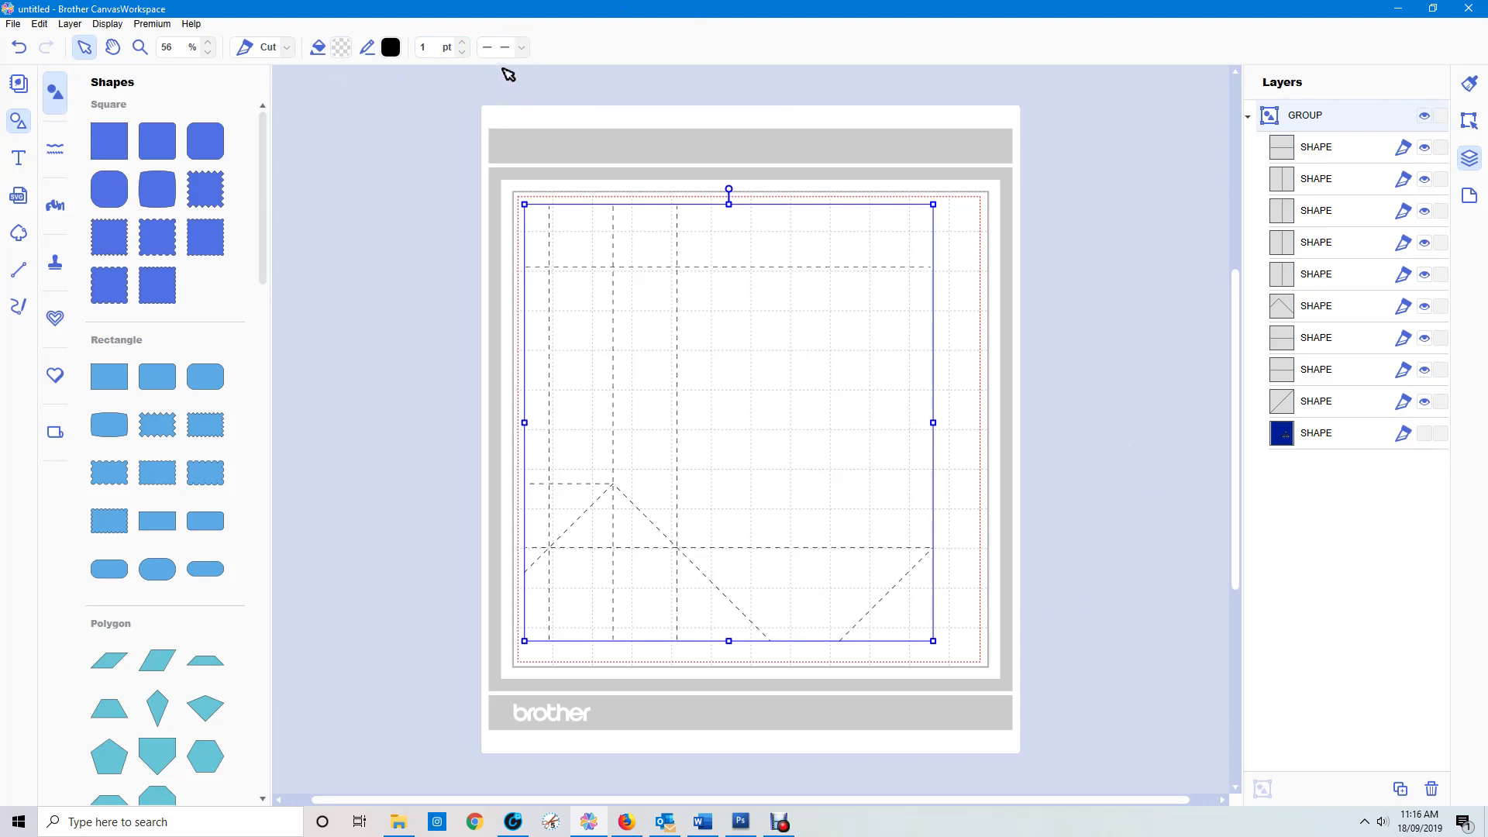
Try the shortest dash style on the fold lines, and settle on the longest dash style.
{"action": "left_click", "coordinate": [522, 48]}
{"action": "left_click", "coordinate": [512, 85]}
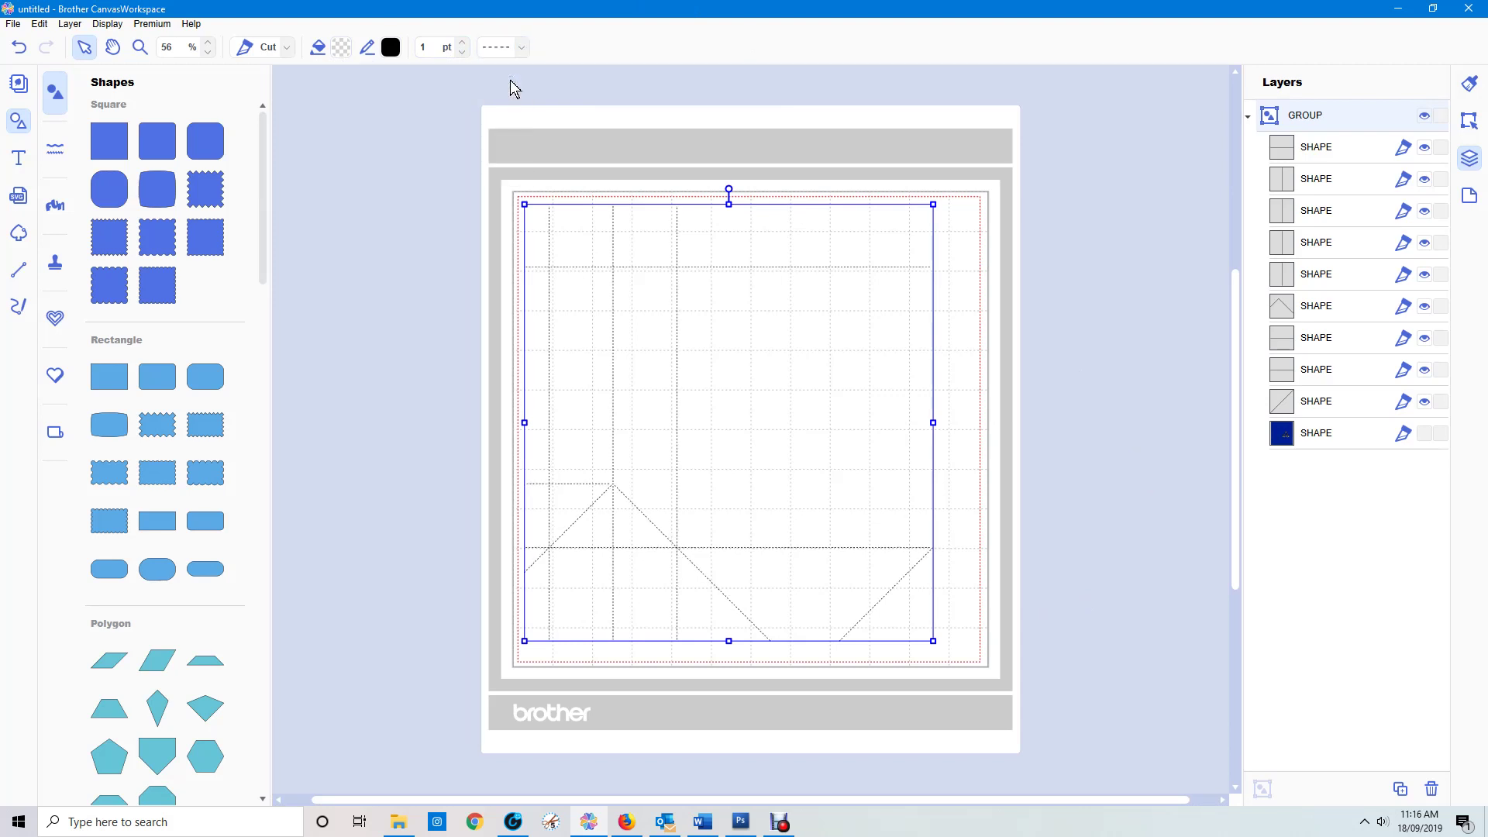
{"action": "left_click", "coordinate": [521, 48]}
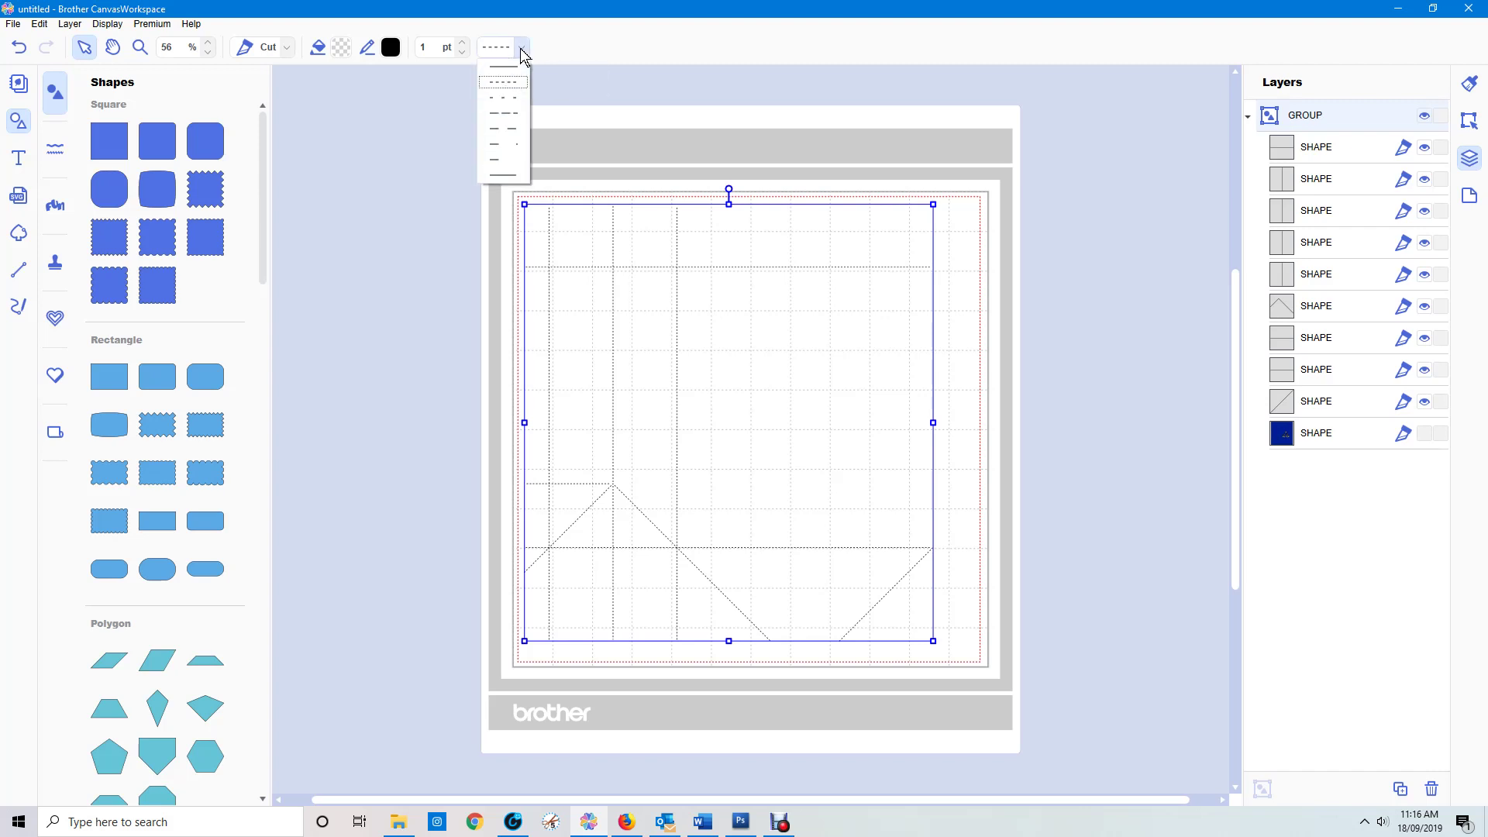
{"action": "left_click", "coordinate": [510, 180]}
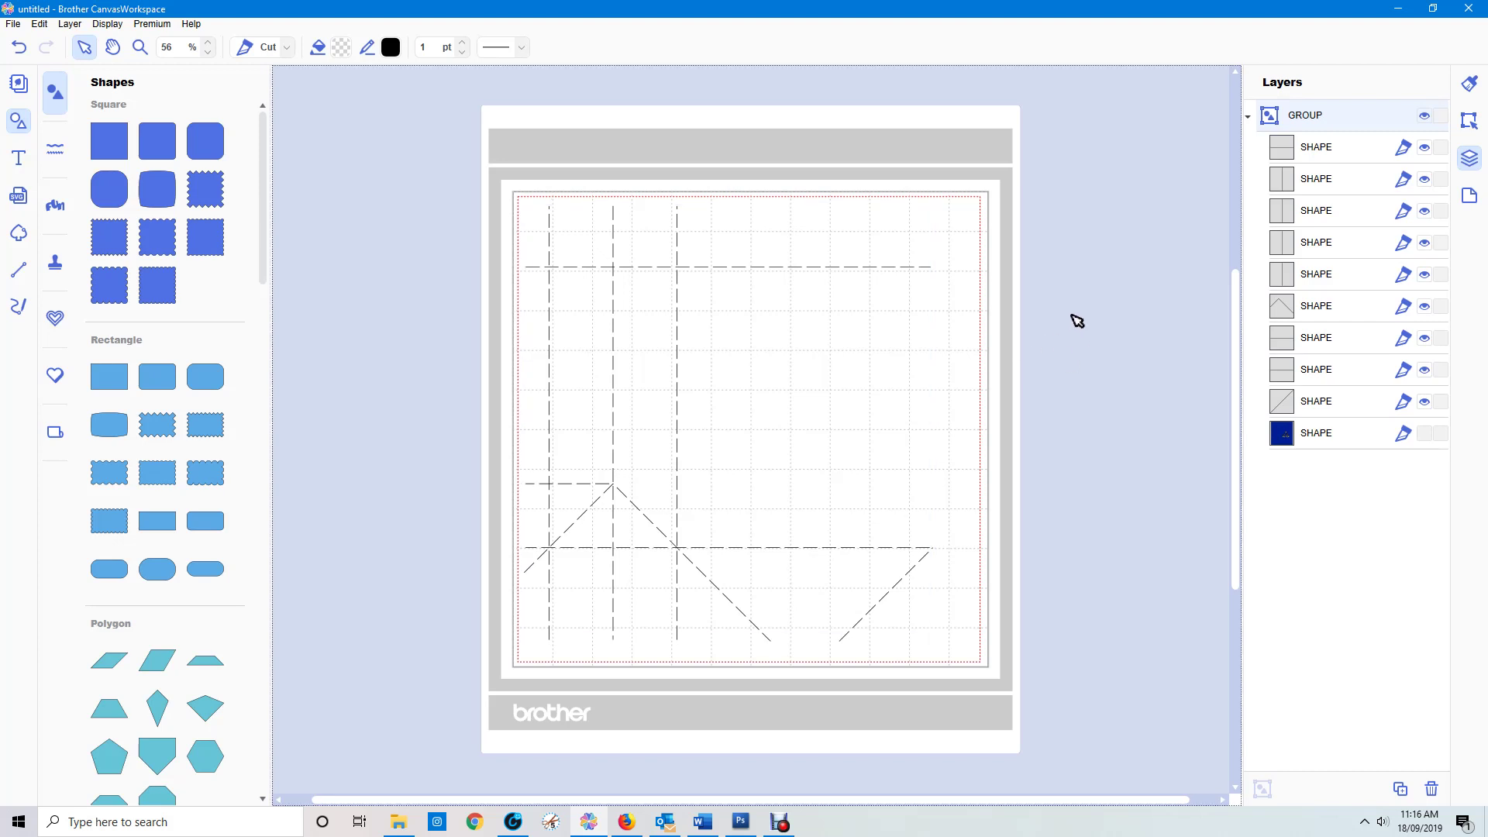
{"action": "left_click", "coordinate": [1076, 321]}
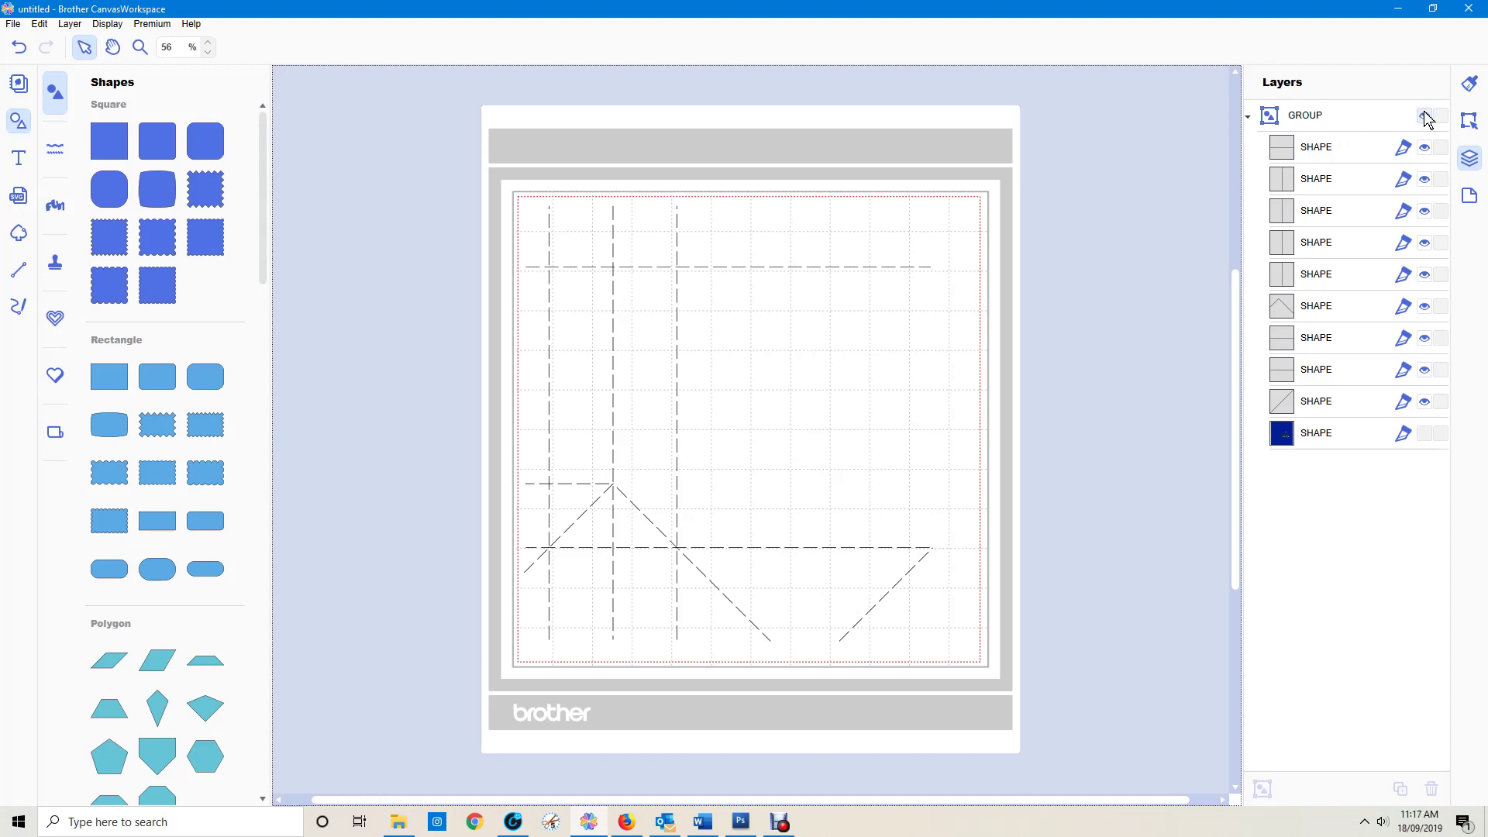
Switch the first shape layer in the group from Cut to Draw, and compare it with the layer below it.
{"action": "left_click", "coordinate": [1405, 149]}
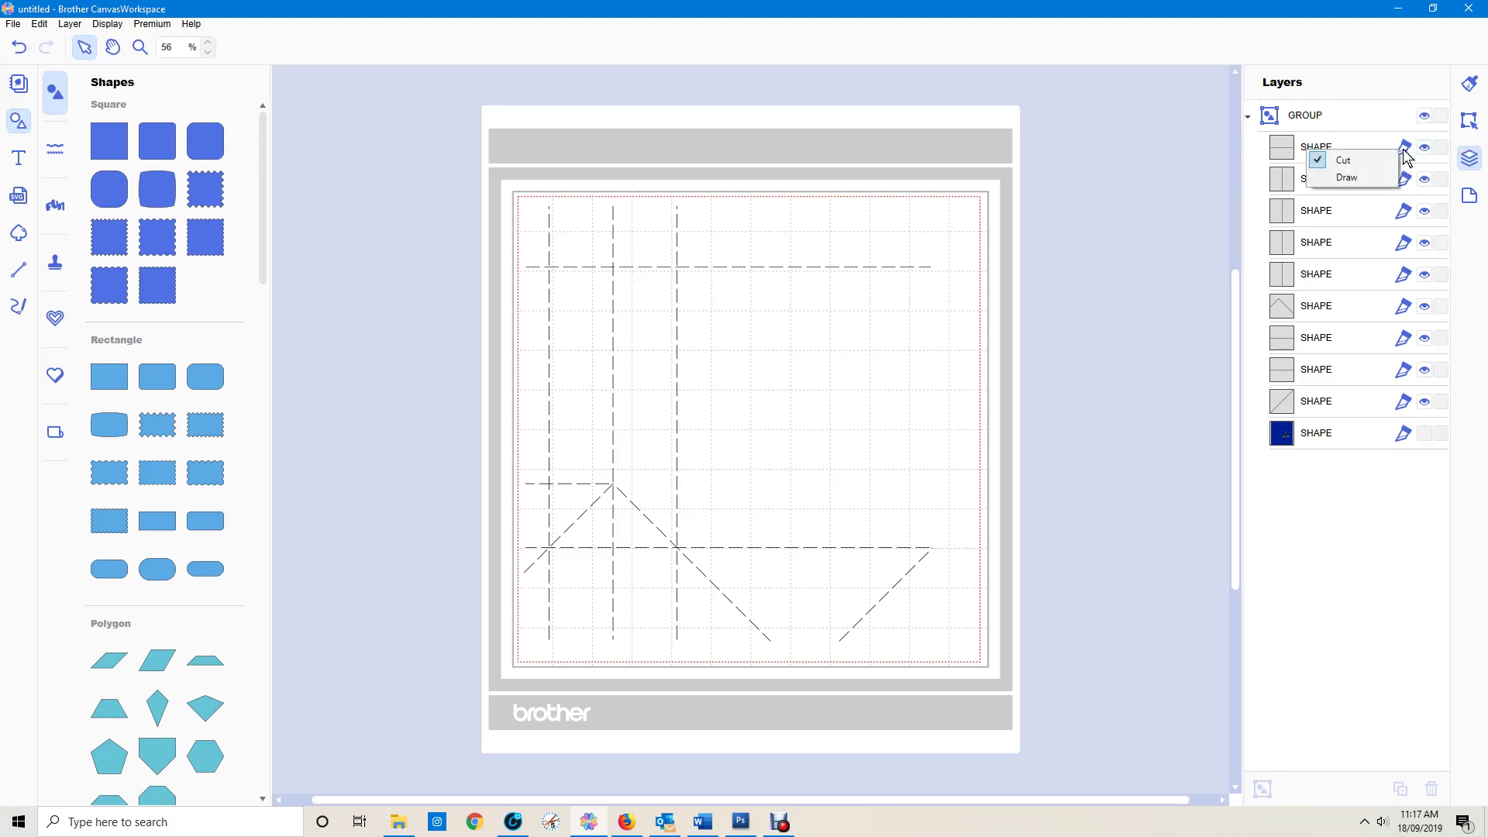
{"action": "left_click", "coordinate": [1354, 178]}
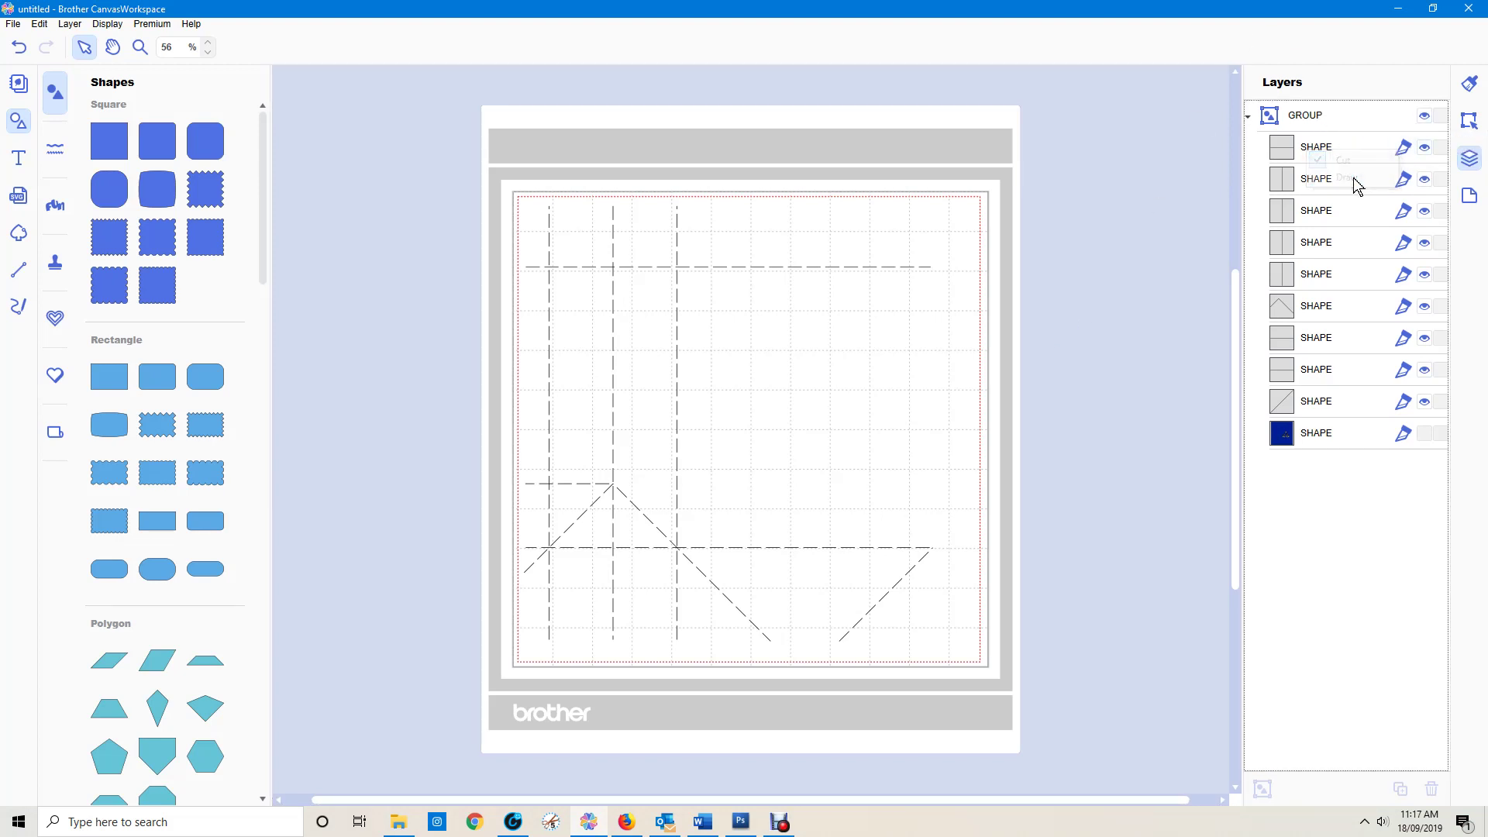
{"action": "left_click", "coordinate": [1304, 149]}
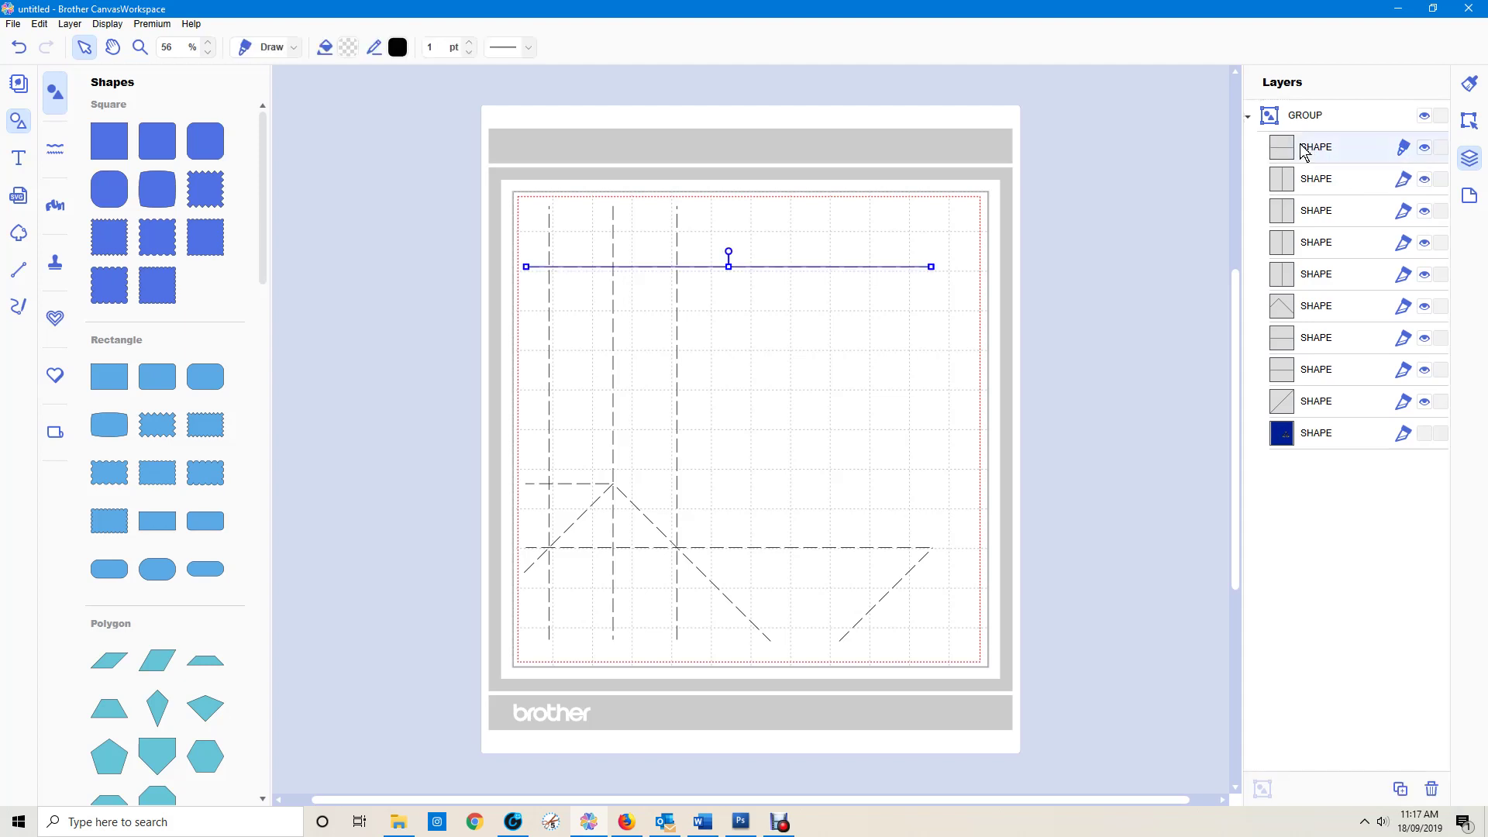
{"action": "left_click", "coordinate": [1317, 186]}
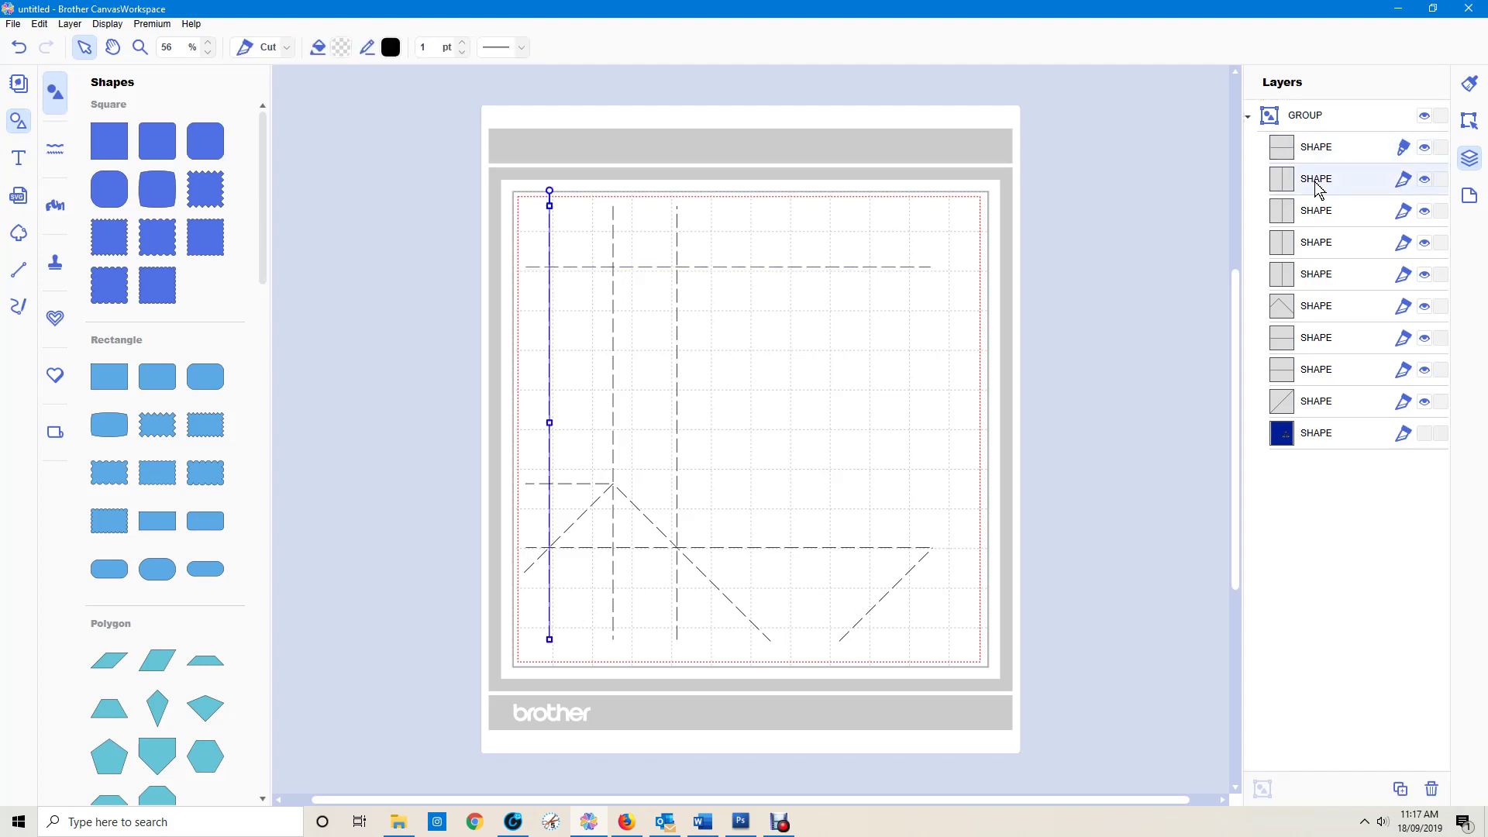
{"action": "left_click", "coordinate": [1142, 262]}
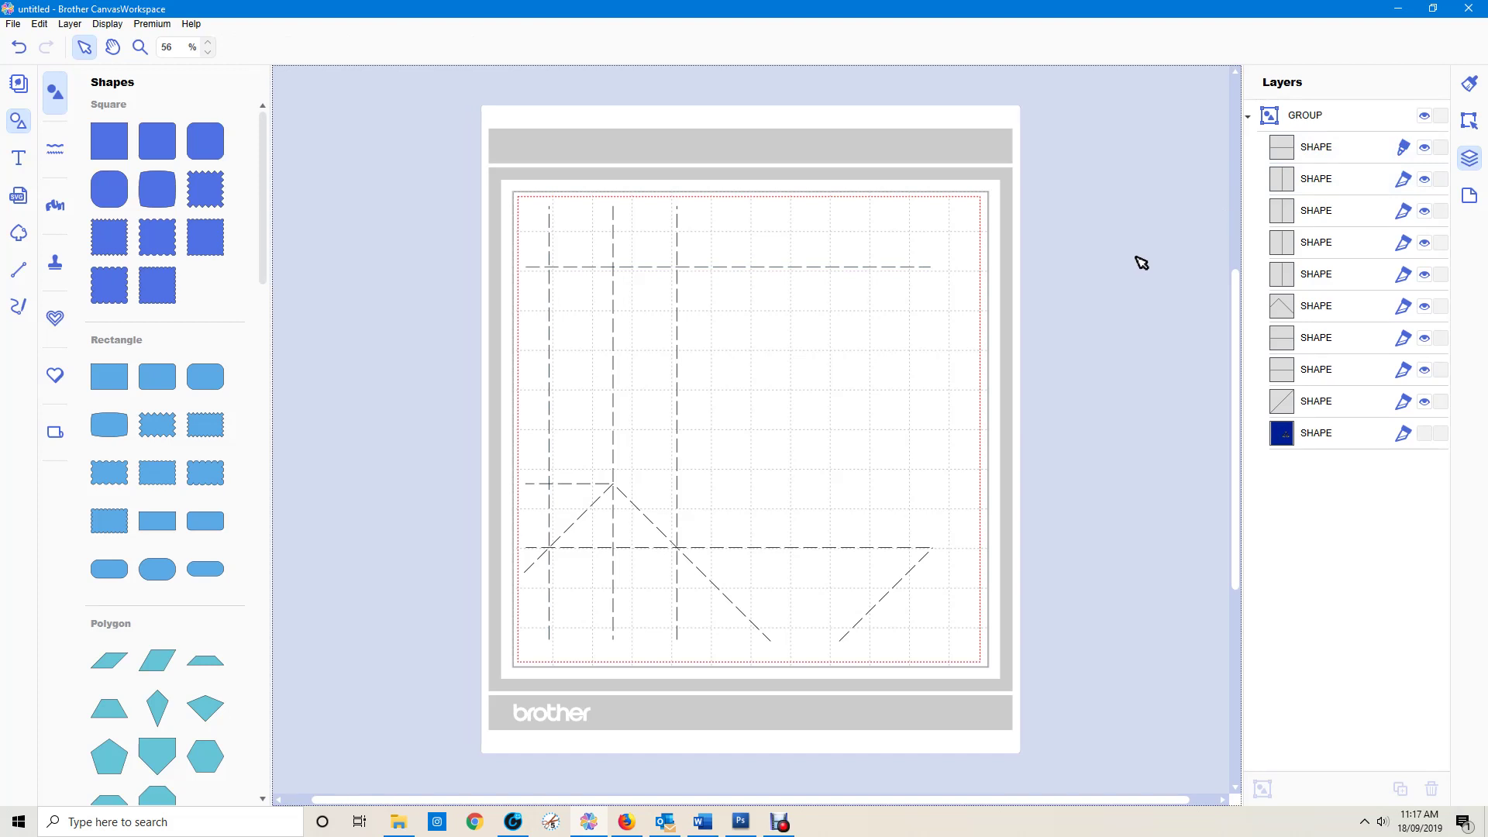